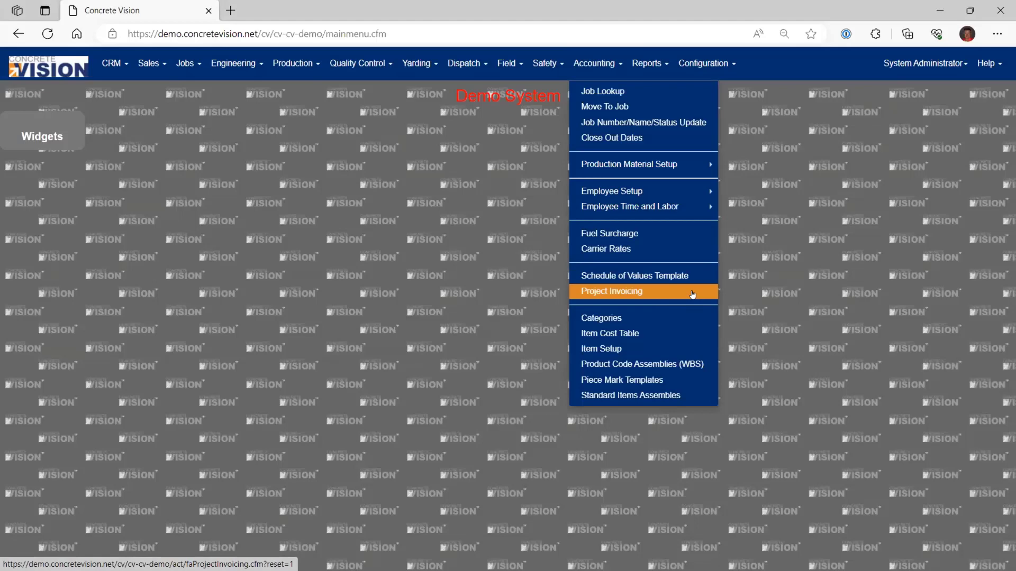
Open the Schedule of Values Template and examine the descriptions of its existing line items.
{"action": "left_click", "coordinate": [658, 278]}
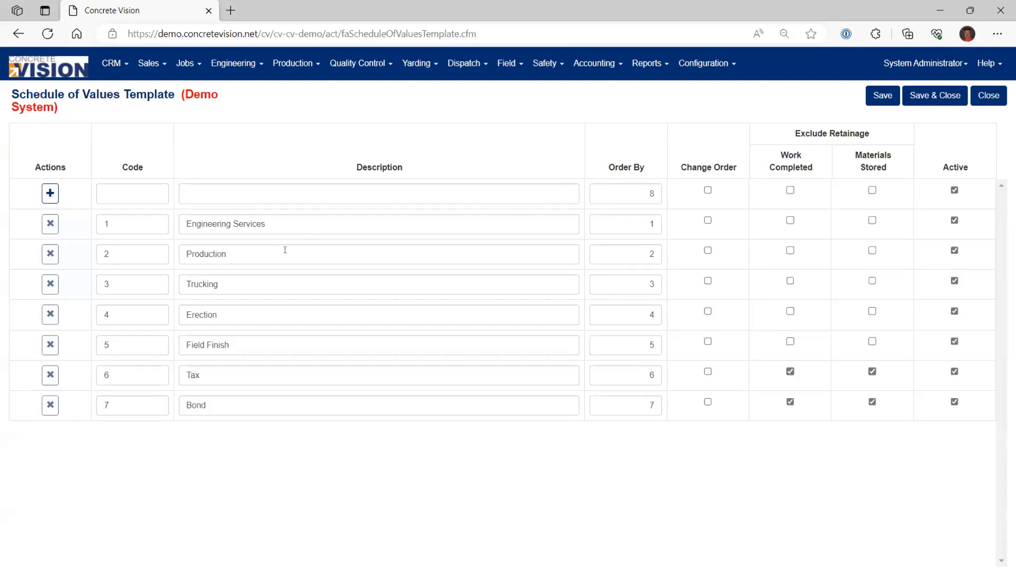
{"action": "left_click_drag", "start_coordinate": [295, 219], "coordinate": [182, 220]}
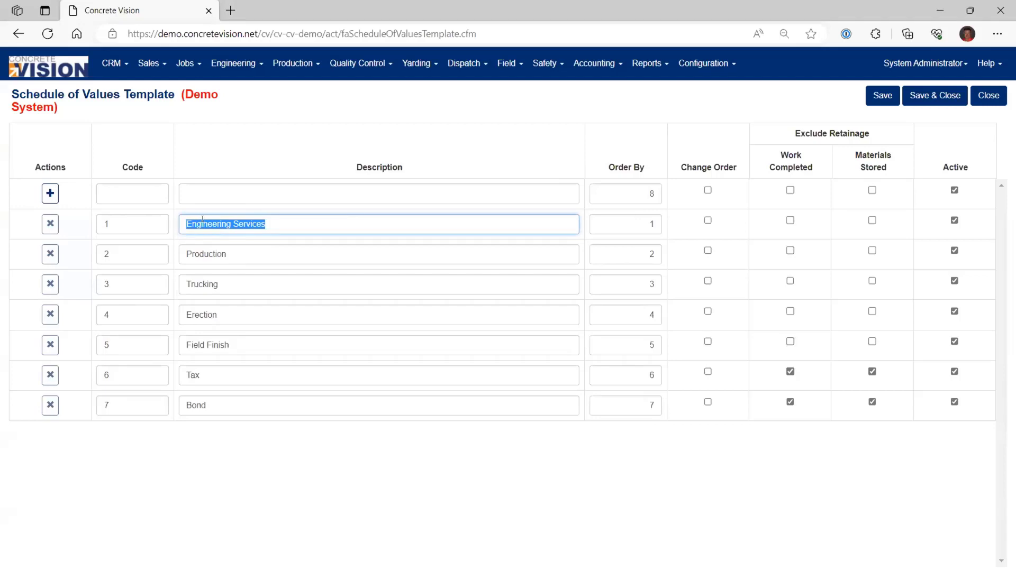
{"action": "left_click", "coordinate": [235, 252]}
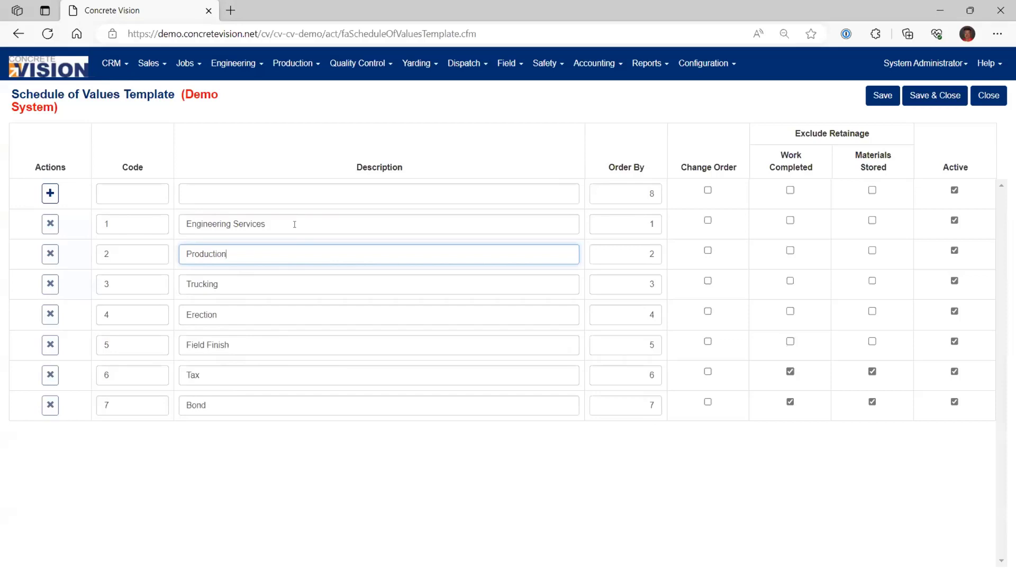
Enter code 20 and the description "Change Order 1" for a new schedule of values line.
{"action": "left_click", "coordinate": [286, 192]}
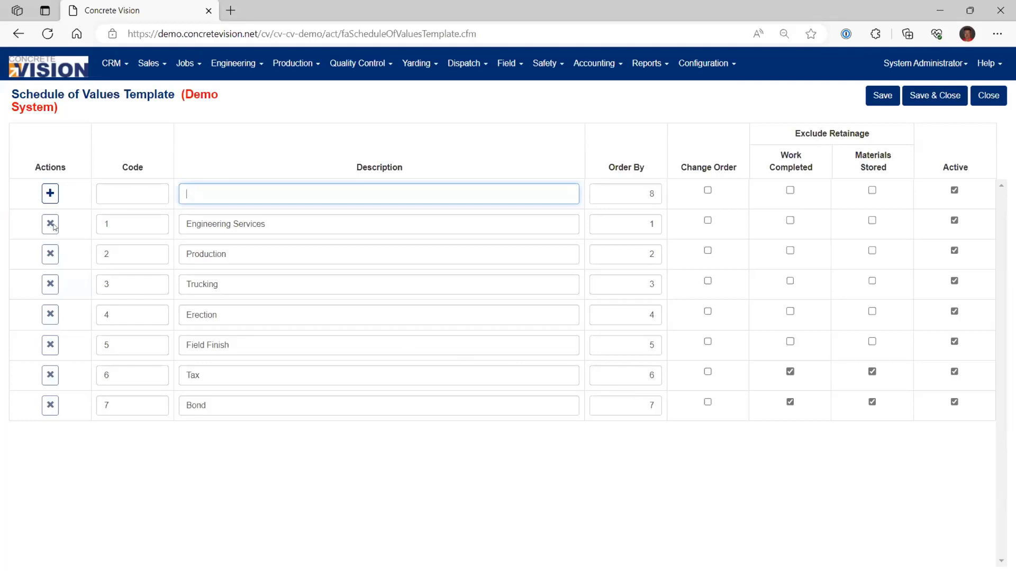
{"action": "left_click", "coordinate": [118, 191]}
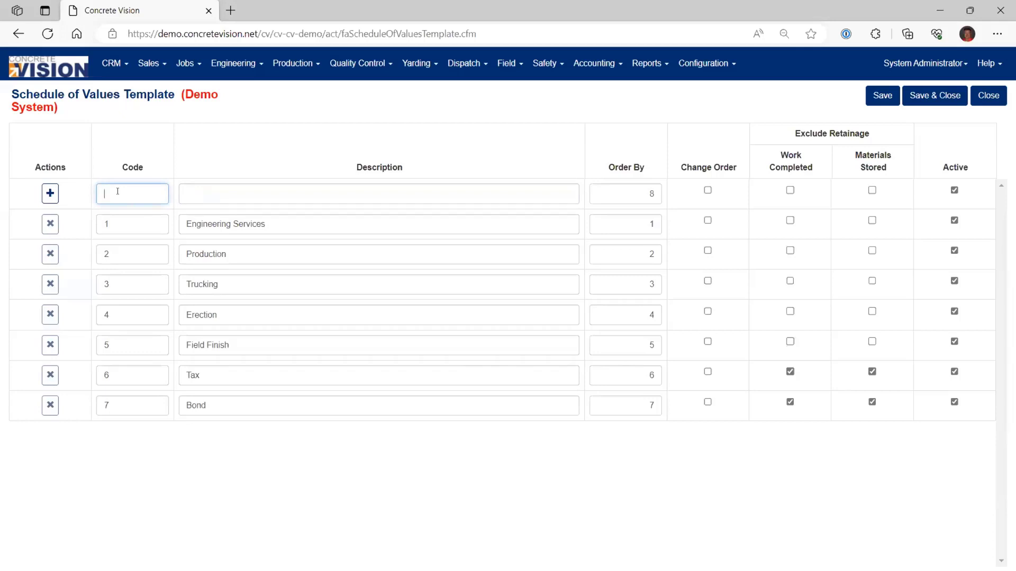
{"action": "type", "text": "8"}
{"action": "key", "text": "Tab"}
{"action": "key", "text": "shift+Tab"}
{"action": "type", "text": "1"}
{"action": "key", "text": "BackSpace"}
{"action": "type", "text": "20"}
{"action": "key", "text": "Tab"}
{"action": "type", "text": "Change Order 1"}
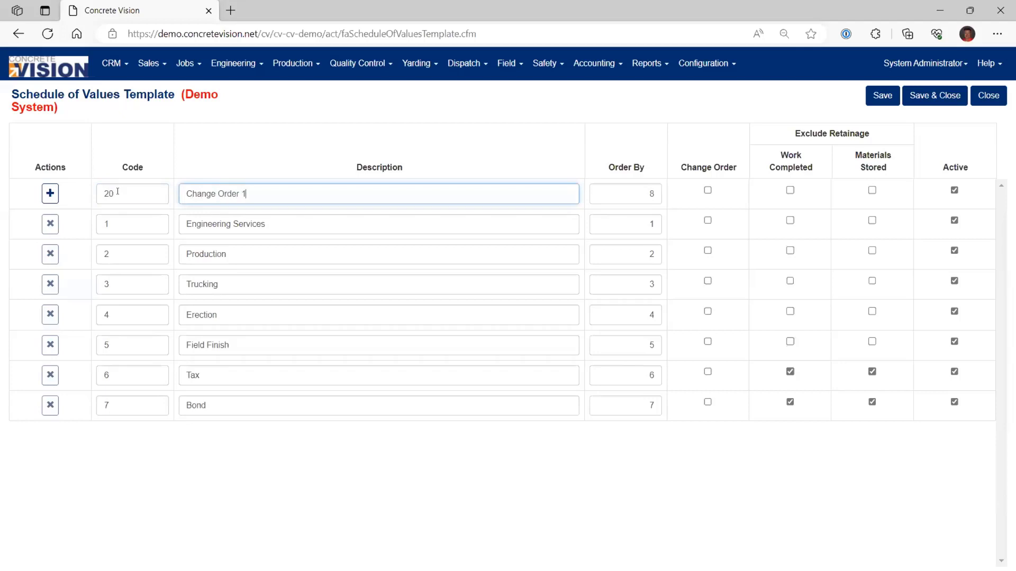
Set the new line's order to 20, mark it as a change order excluding retainage on work completed and materials stored, and add it.
{"action": "key", "text": "Tab"}
{"action": "type", "text": "20"}
{"action": "key", "text": "Tab"}
{"action": "key", "text": "space"}
{"action": "key", "text": "Tab"}
{"action": "key", "text": "space"}
{"action": "key", "text": "Tab"}
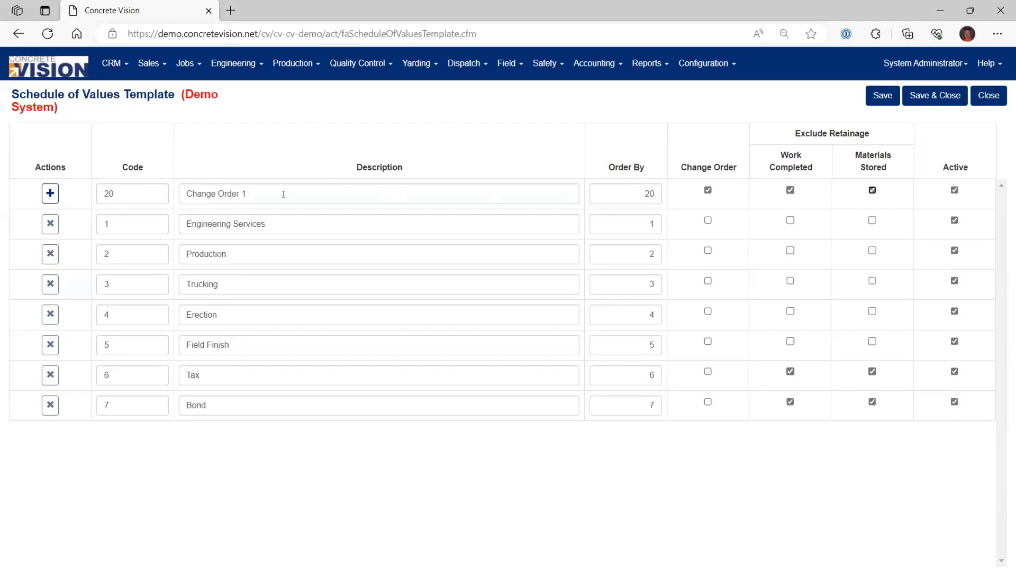
{"action": "left_click", "coordinate": [55, 200]}
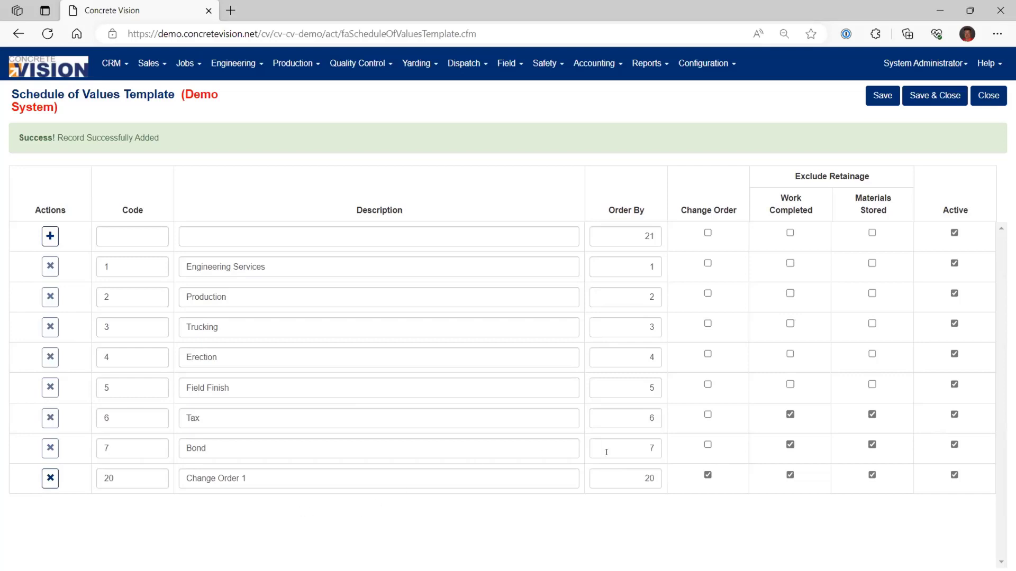
Save and close the Schedule of Values Template, and open Project Invoicing.
{"action": "left_click", "coordinate": [922, 101]}
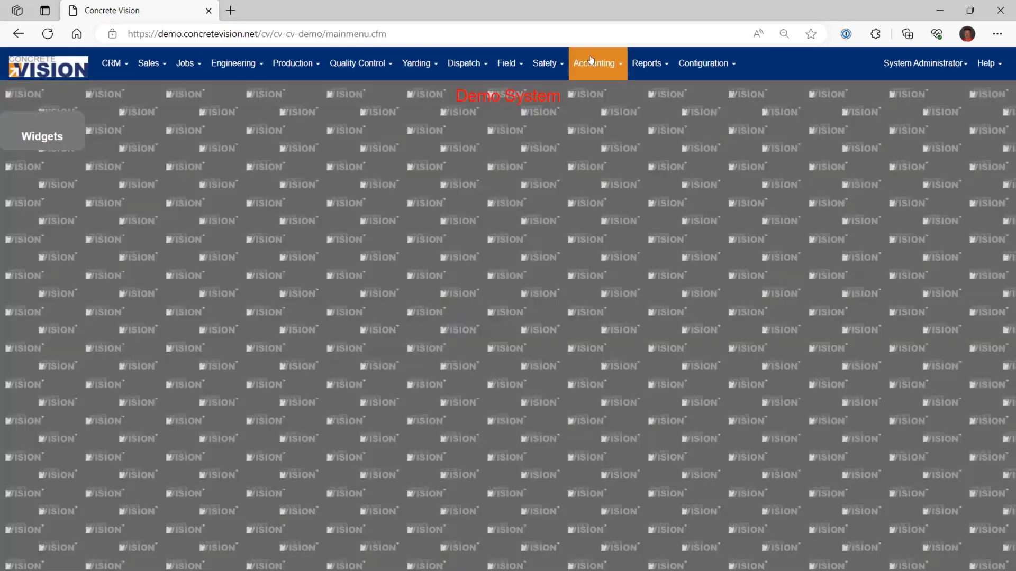
{"action": "left_click", "coordinate": [589, 64]}
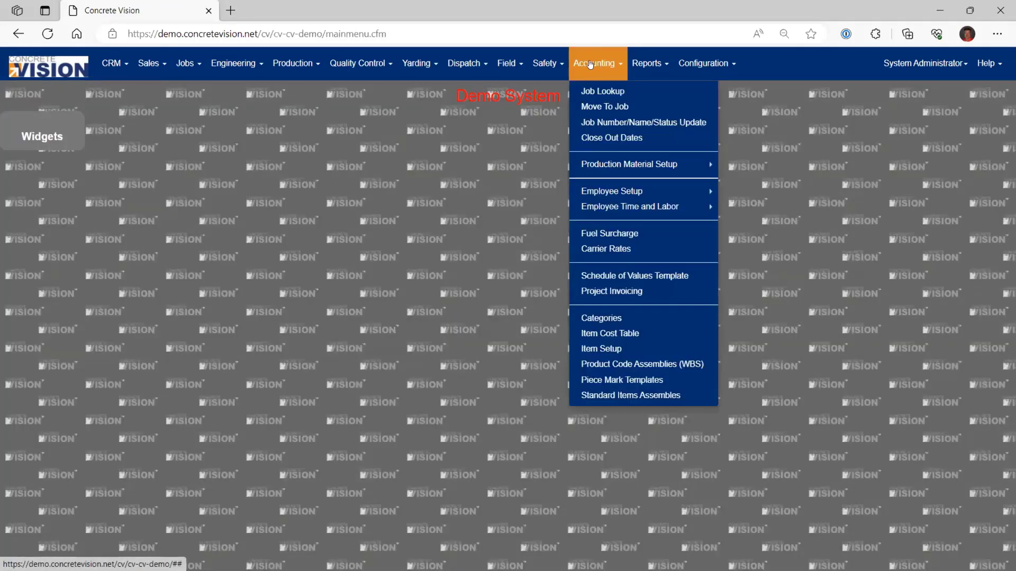
{"action": "left_click", "coordinate": [663, 290]}
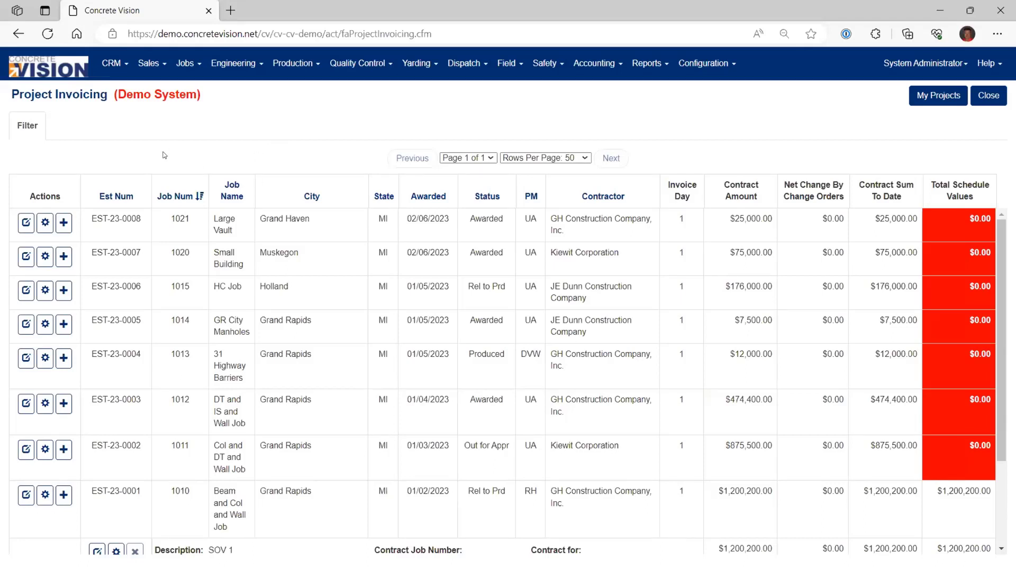
Examine which job statuses are included in the Project Invoicing filter.
{"action": "left_click", "coordinate": [27, 126]}
{"action": "left_click", "coordinate": [206, 257]}
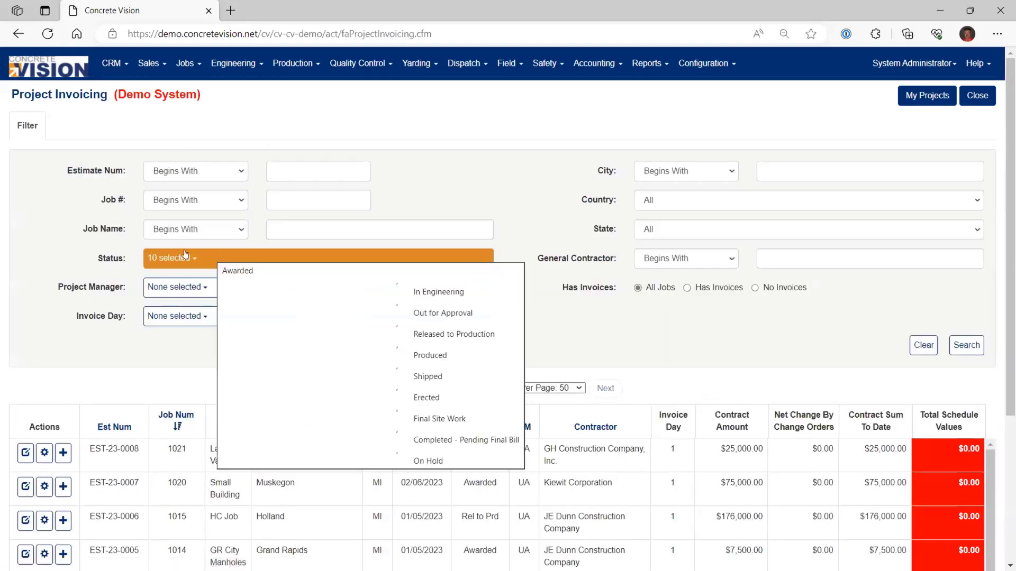
{"action": "left_click", "coordinate": [187, 256]}
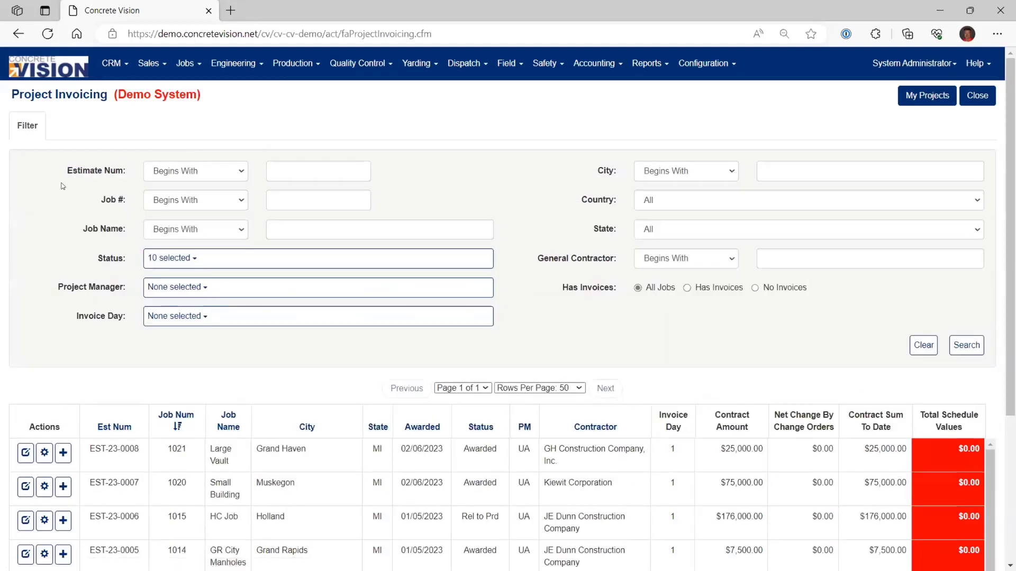
{"action": "left_click", "coordinate": [214, 257]}
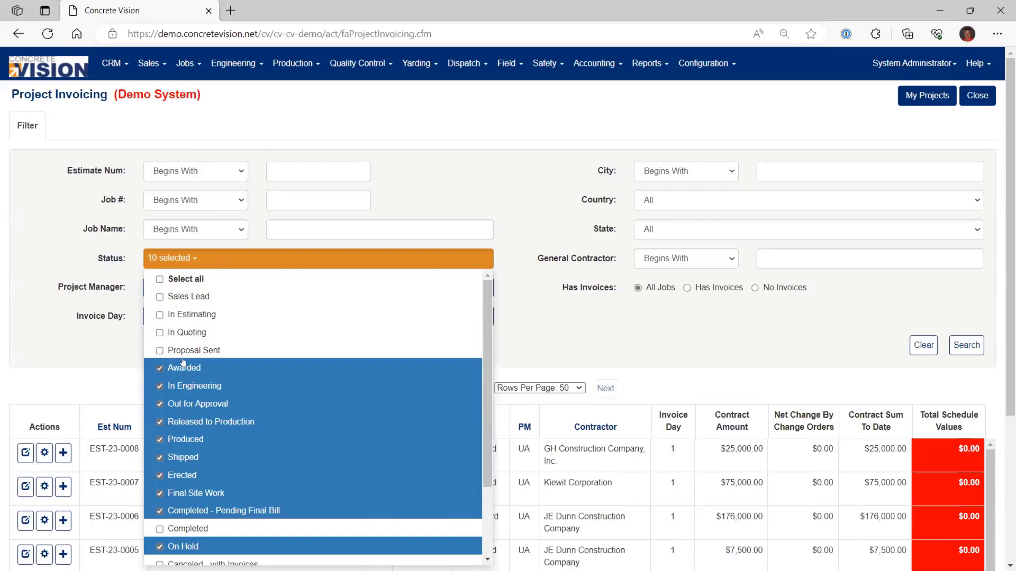
{"action": "left_click", "coordinate": [31, 304]}
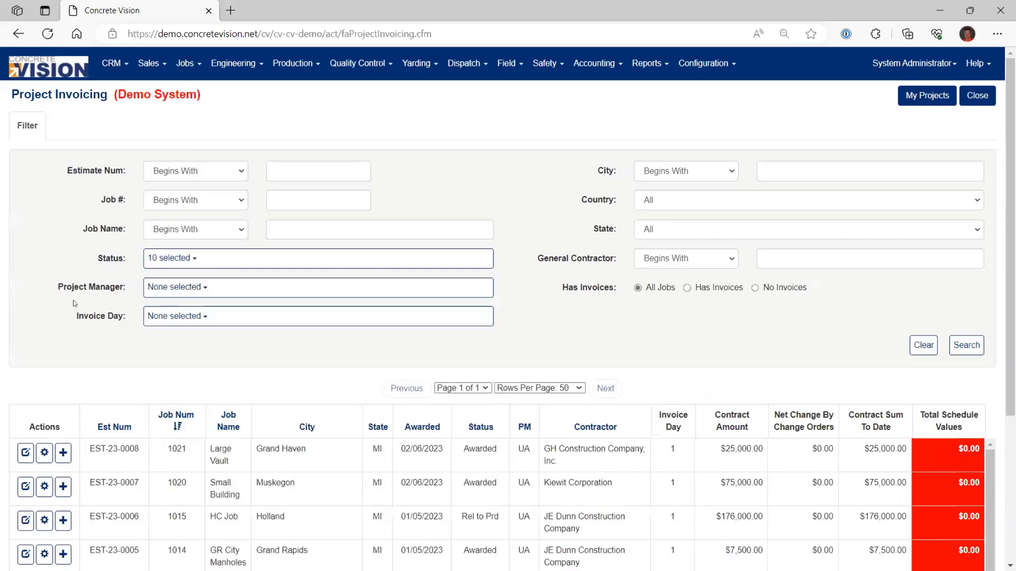
Filter the invoicing list by CV Precast Company's project manager, and clear the filter.
{"action": "left_click", "coordinate": [210, 287]}
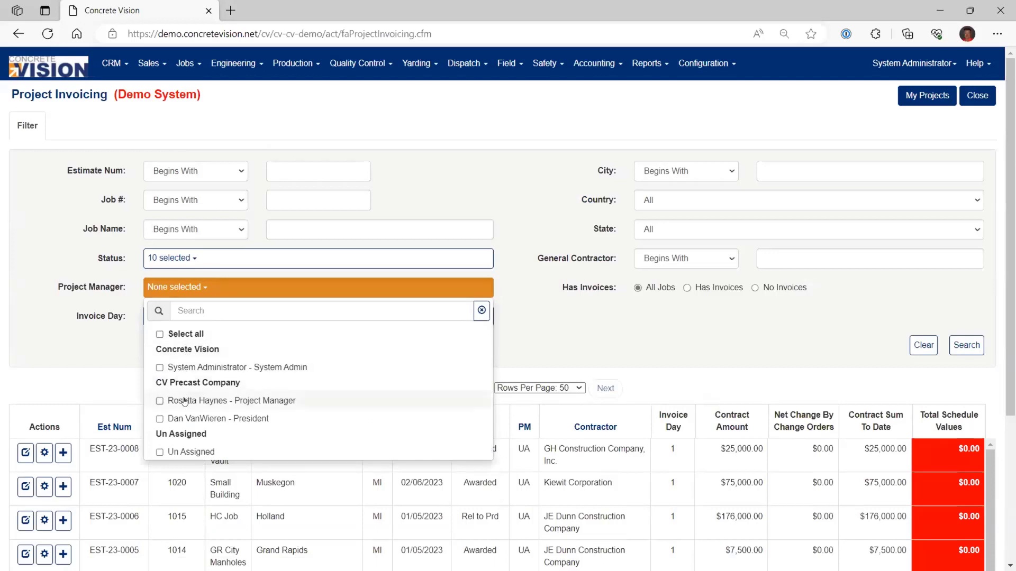
{"action": "left_click", "coordinate": [160, 401]}
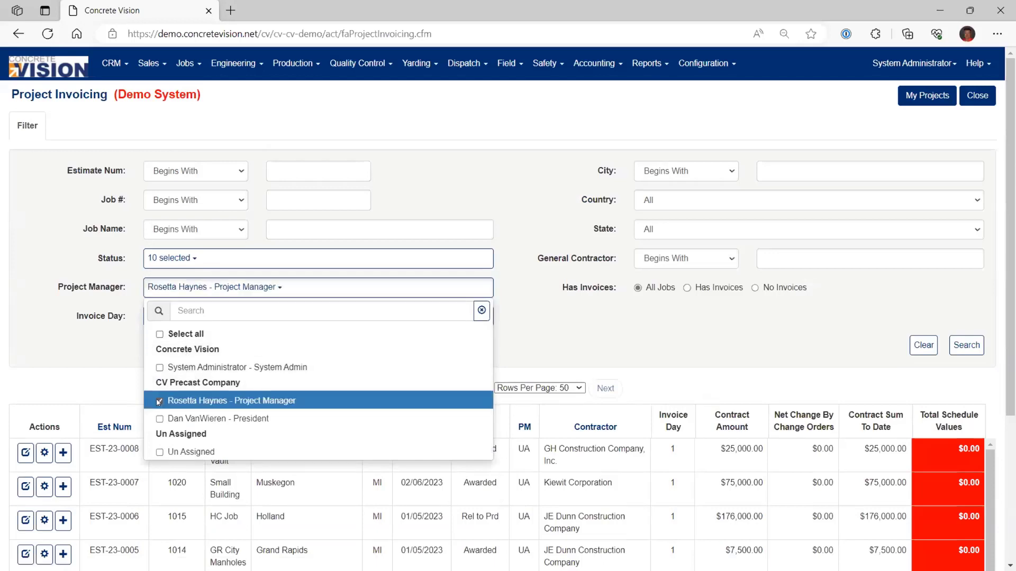
{"action": "left_click", "coordinate": [655, 341]}
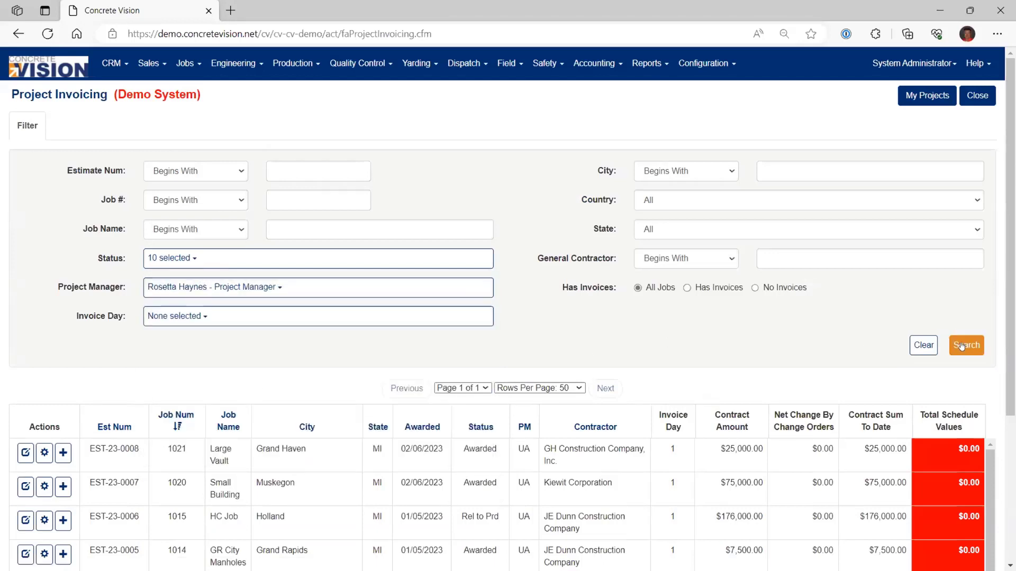
{"action": "left_click", "coordinate": [965, 345]}
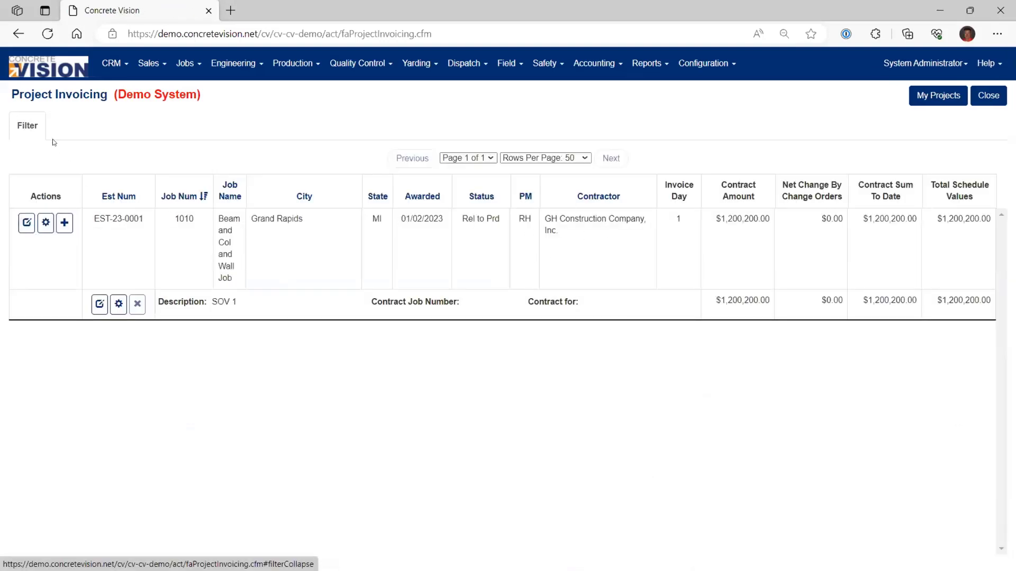
{"action": "left_click", "coordinate": [29, 130]}
{"action": "left_click", "coordinate": [923, 345]}
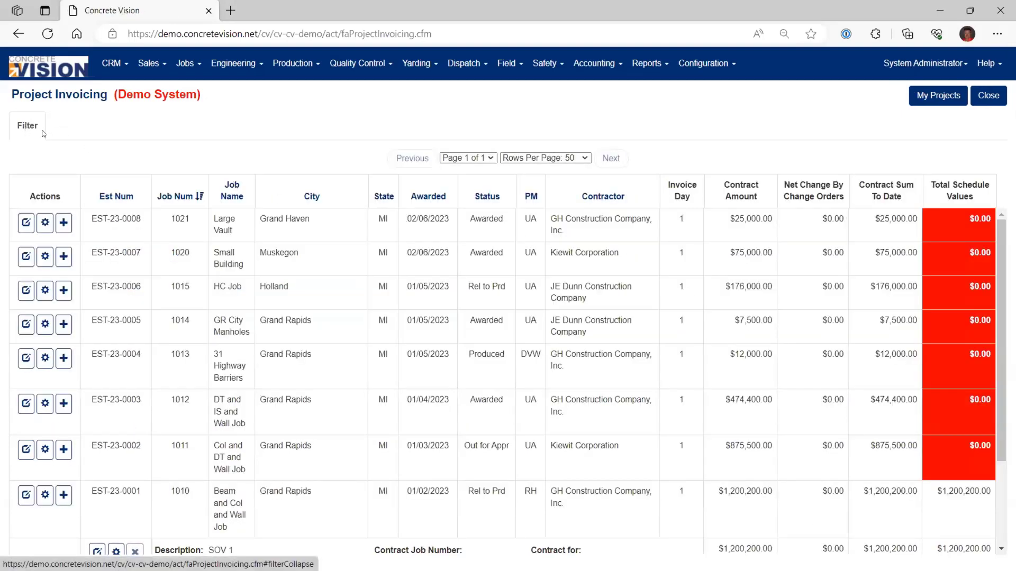
Filter the invoicing list to jobs that have invoices, and clear the filter.
{"action": "left_click", "coordinate": [28, 128]}
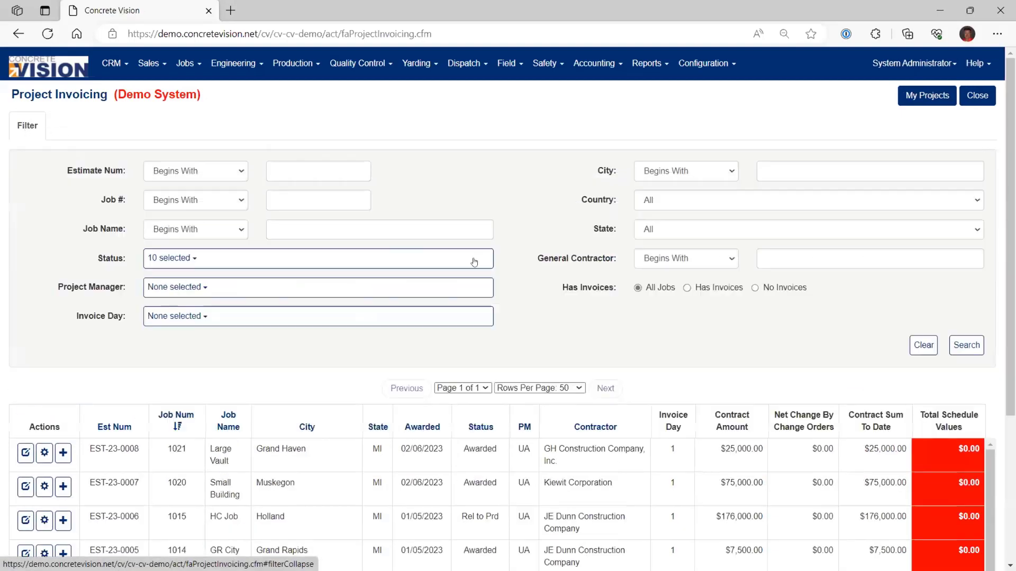
{"action": "left_click", "coordinate": [687, 289]}
{"action": "left_click", "coordinate": [966, 344]}
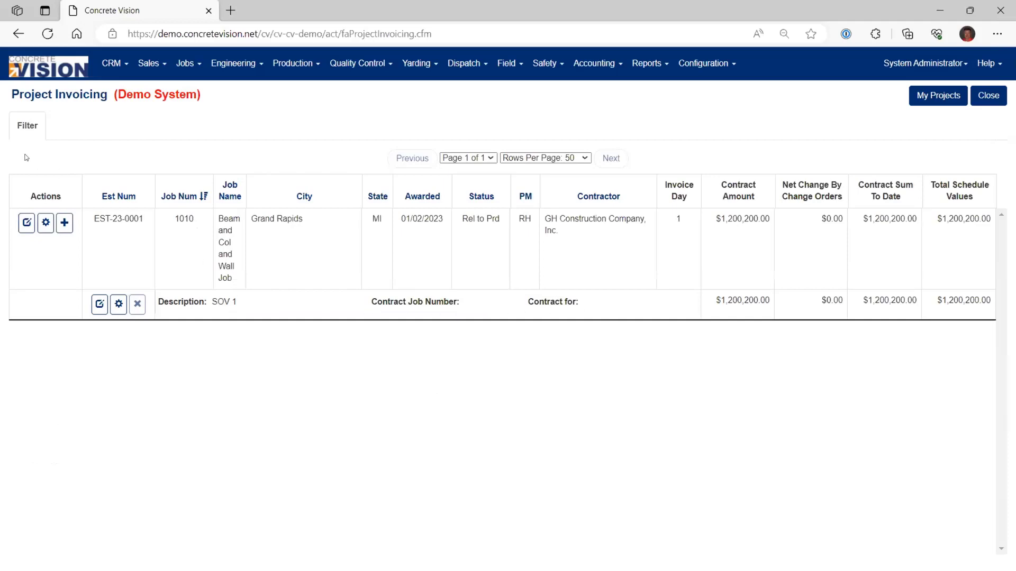
{"action": "left_click", "coordinate": [22, 128]}
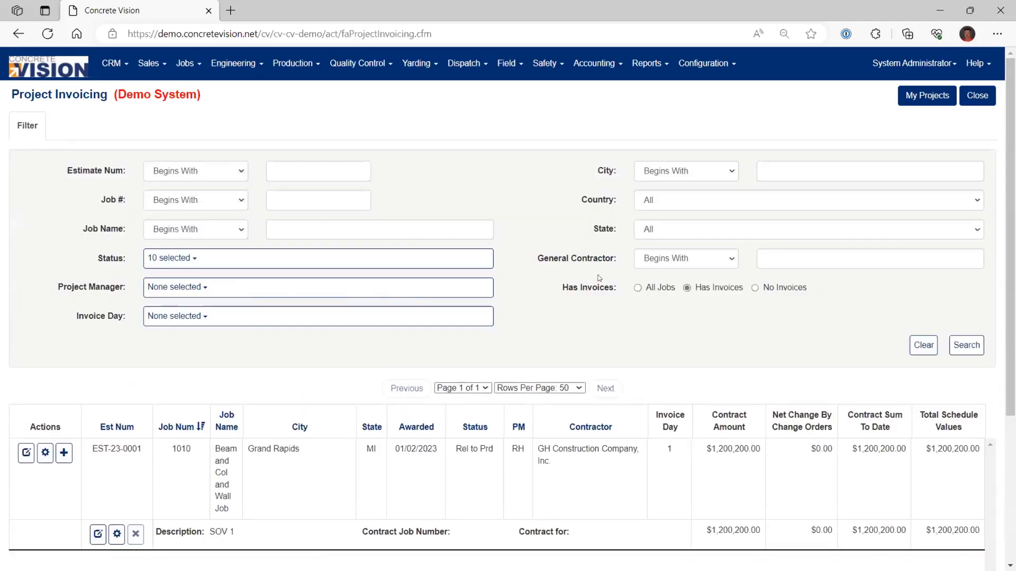
{"action": "left_click", "coordinate": [918, 345]}
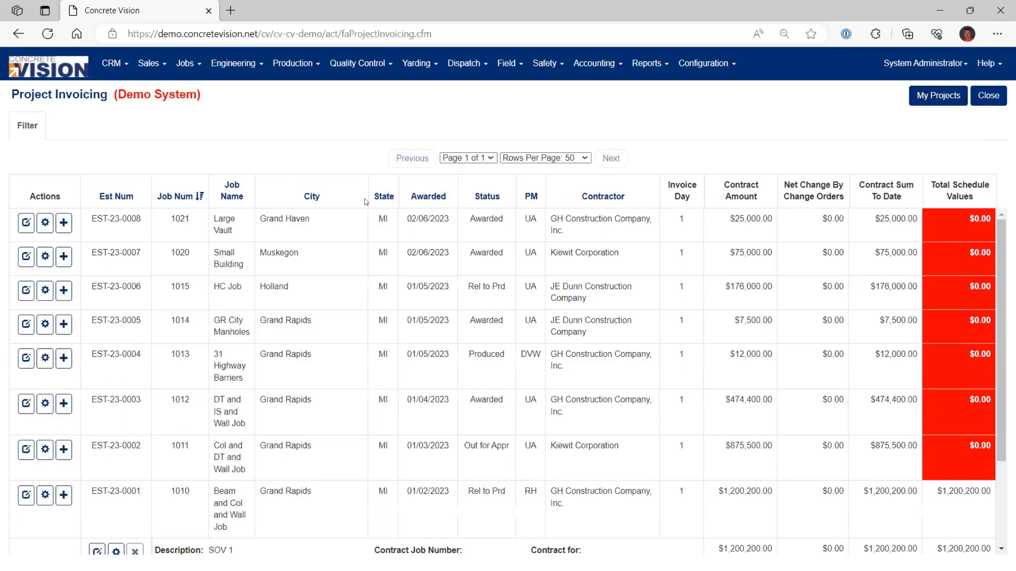
Sort the jobs by job number ascending and back to descending, and examine the invoice day, contract sum and total schedule values columns.
{"action": "left_click", "coordinate": [184, 198]}
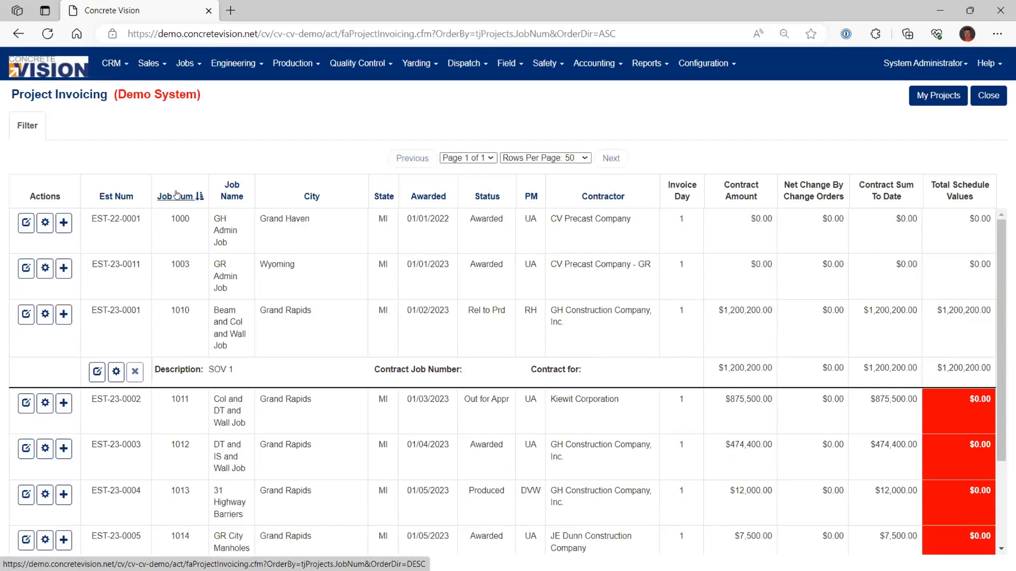
{"action": "left_click", "coordinate": [177, 194]}
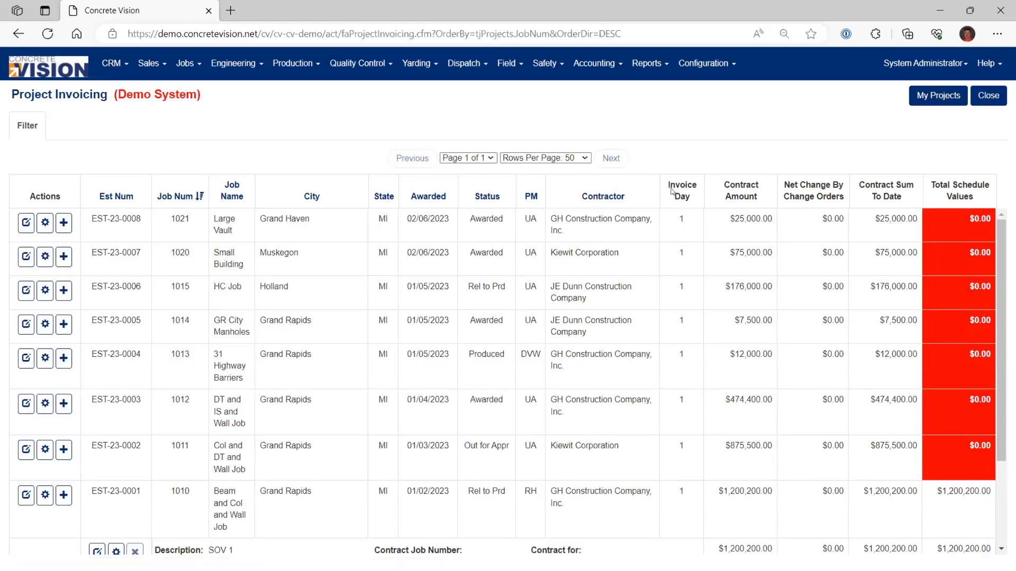
{"action": "left_click_drag", "start_coordinate": [666, 181], "coordinate": [695, 200]}
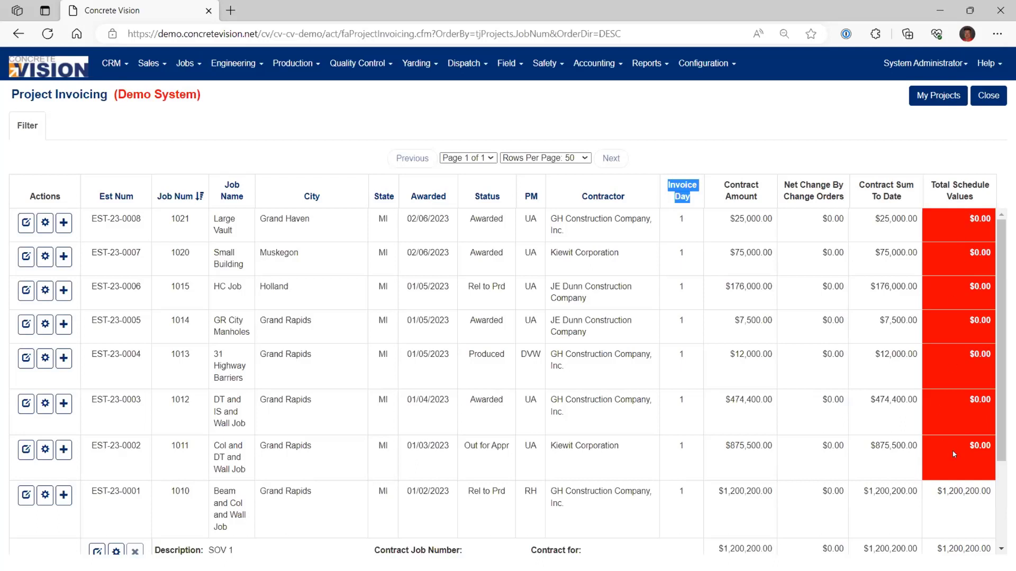
{"action": "left_click_drag", "start_coordinate": [877, 446], "coordinate": [913, 446]}
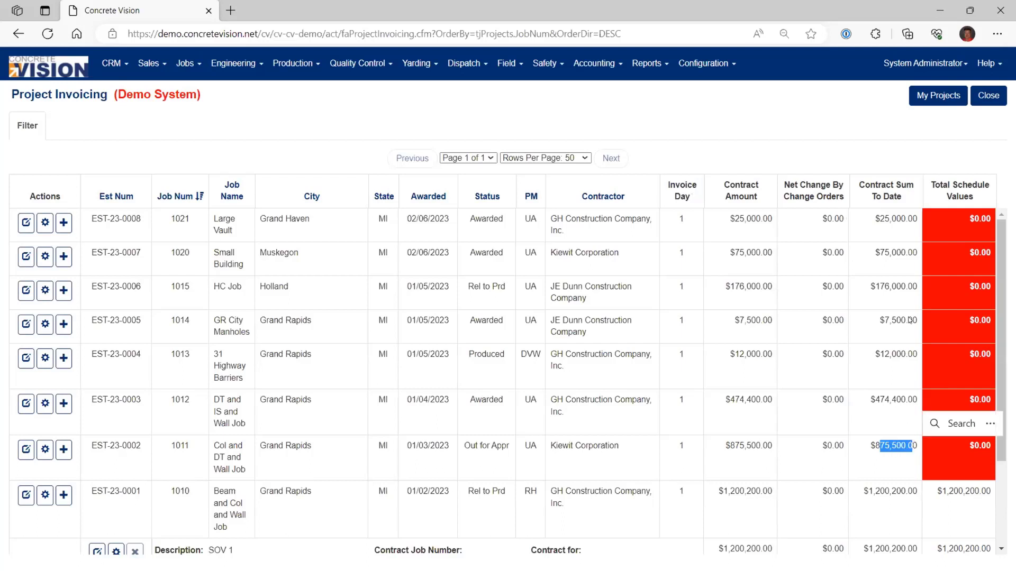
{"action": "left_click", "coordinate": [961, 446]}
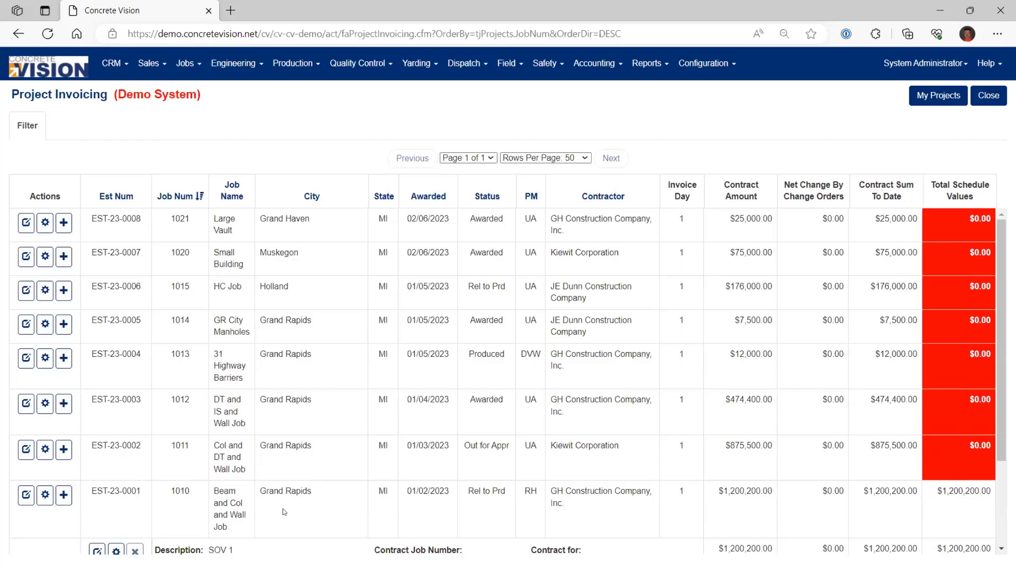
Examine the Large Vault job's contract information, including contract value, invoice day and retention rates, and return to the Project Invoicing list.
{"action": "left_click", "coordinate": [24, 224]}
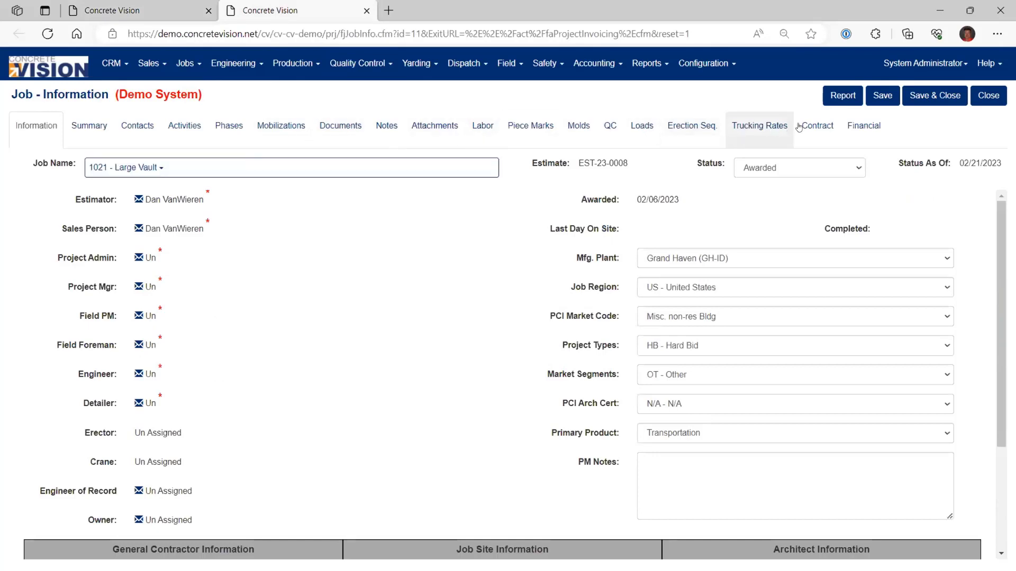
{"action": "left_click", "coordinate": [818, 127]}
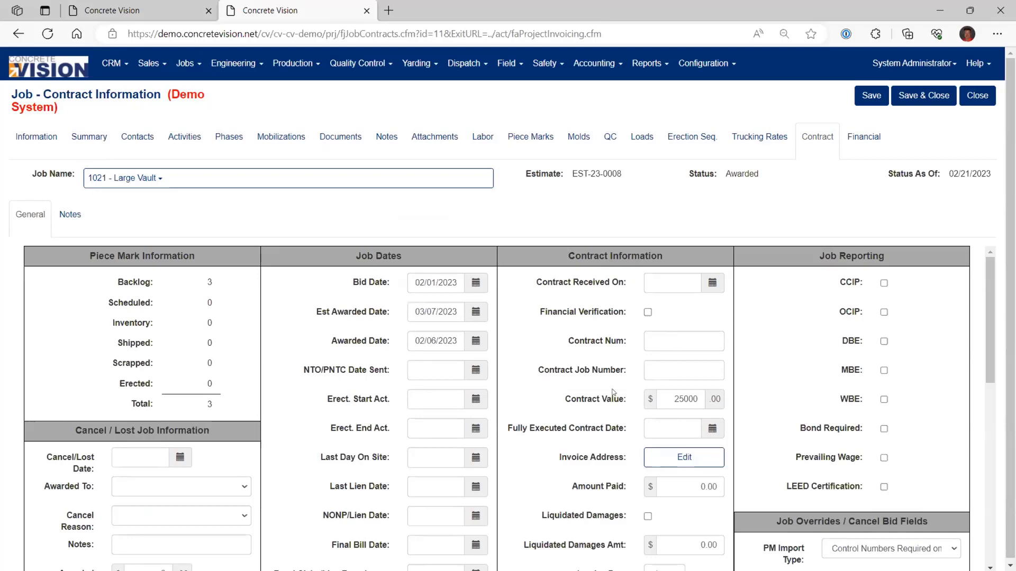
{"action": "scroll", "coordinate": [597, 403], "scroll_direction": "down", "scroll_amount": 1}
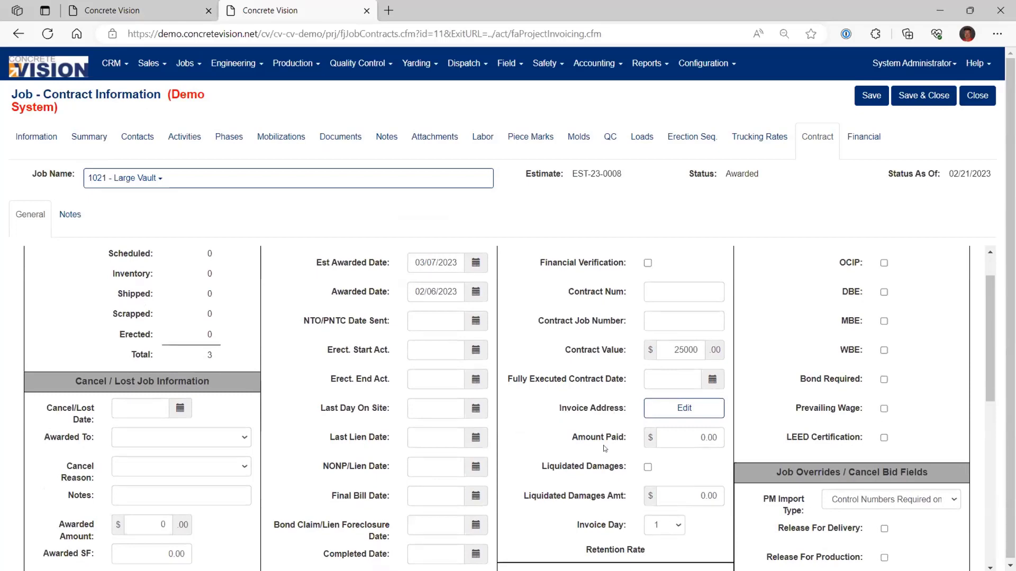
{"action": "scroll", "coordinate": [608, 448], "scroll_direction": "down", "scroll_amount": 2}
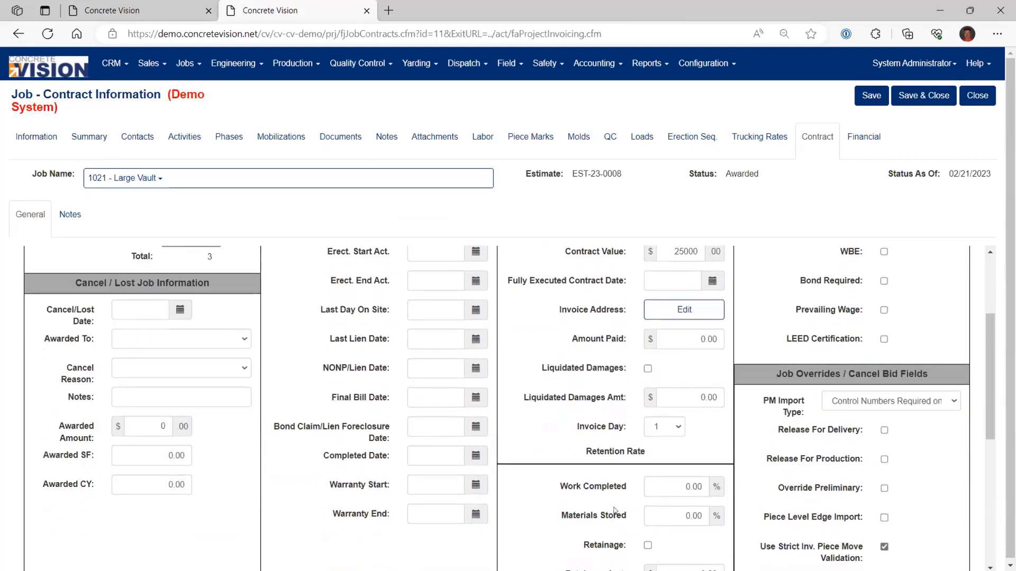
{"action": "scroll", "coordinate": [605, 483], "scroll_direction": "down", "scroll_amount": 1}
{"action": "scroll", "coordinate": [605, 483], "scroll_direction": "up", "scroll_amount": 2}
{"action": "scroll", "coordinate": [598, 472], "scroll_direction": "up", "scroll_amount": 2}
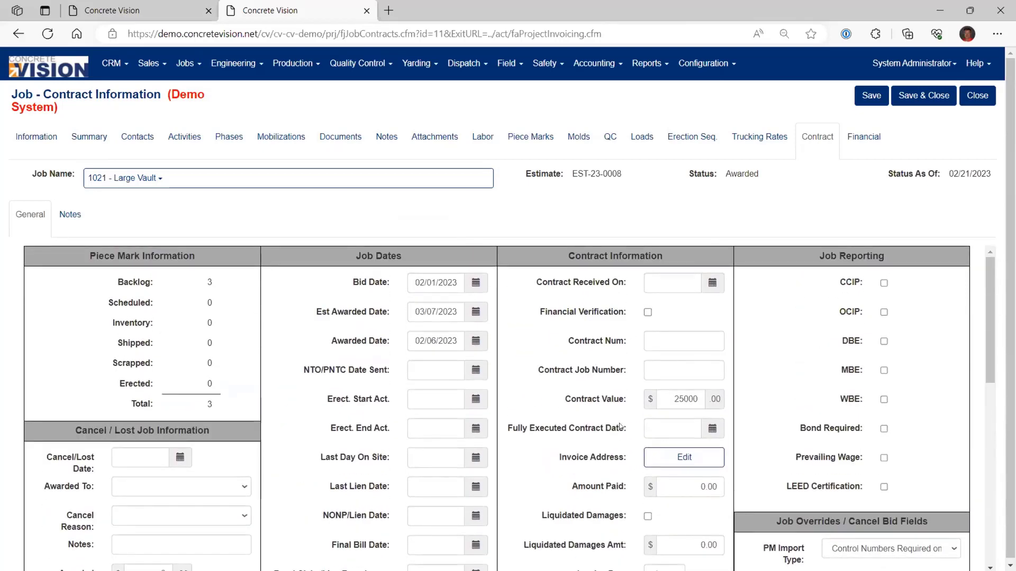
{"action": "left_click", "coordinate": [155, 15]}
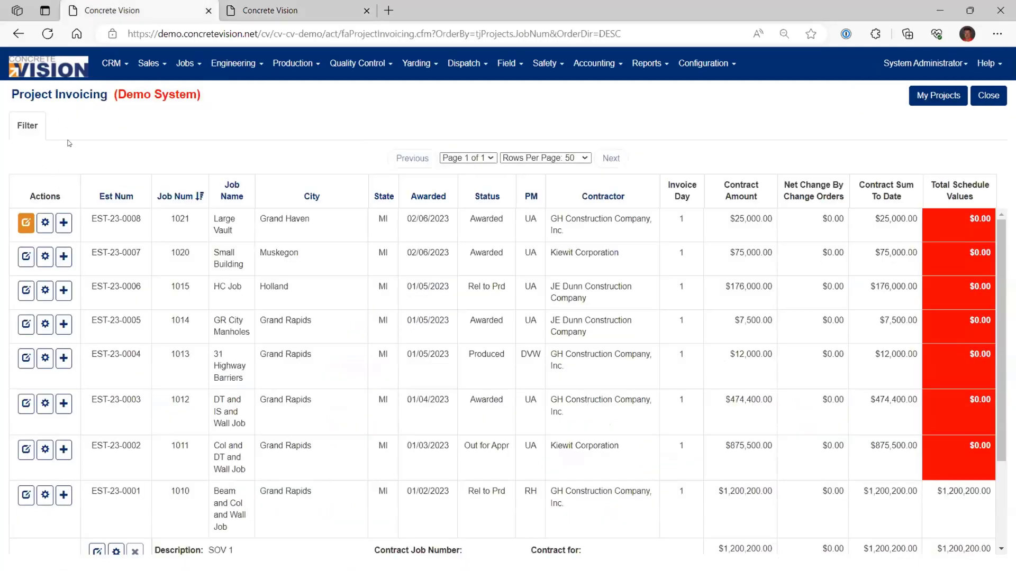
Set the Large Vault job's contract value to 27500 in its contract information, then save and close.
{"action": "left_click", "coordinate": [44, 224]}
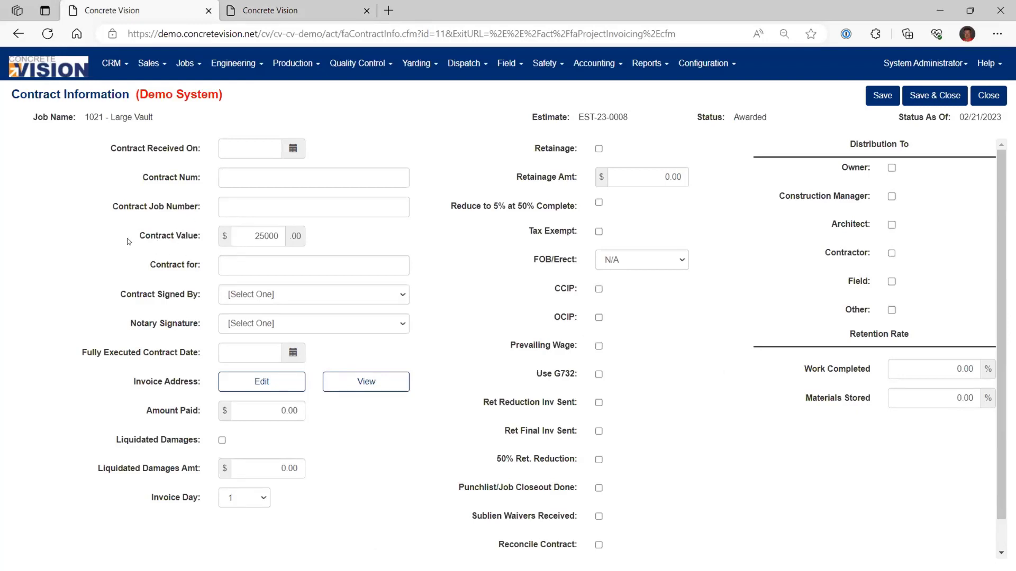
{"action": "left_click_drag", "start_coordinate": [238, 236], "coordinate": [311, 236]}
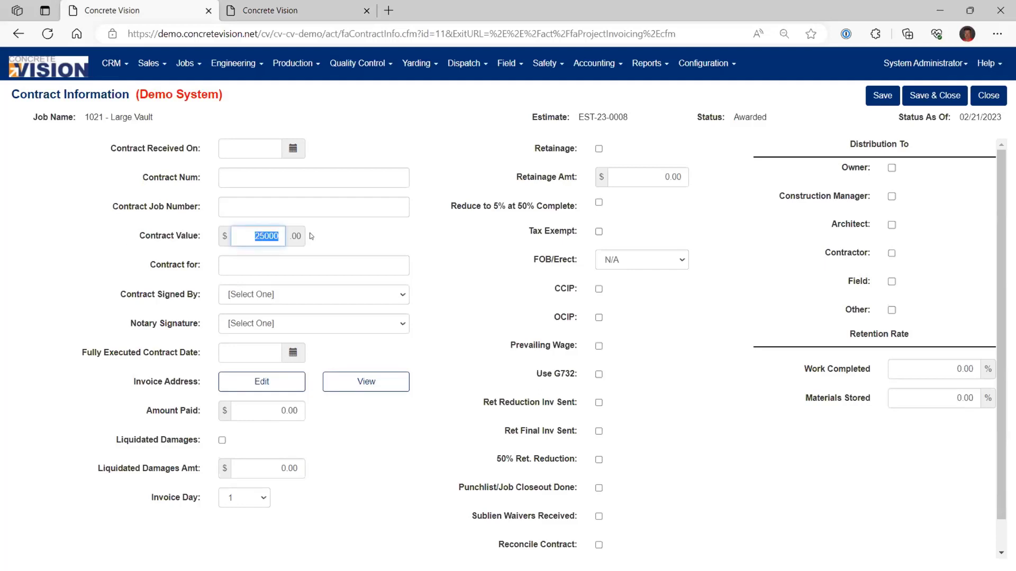
{"action": "type", "text": "27500"}
{"action": "left_click", "coordinate": [921, 97]}
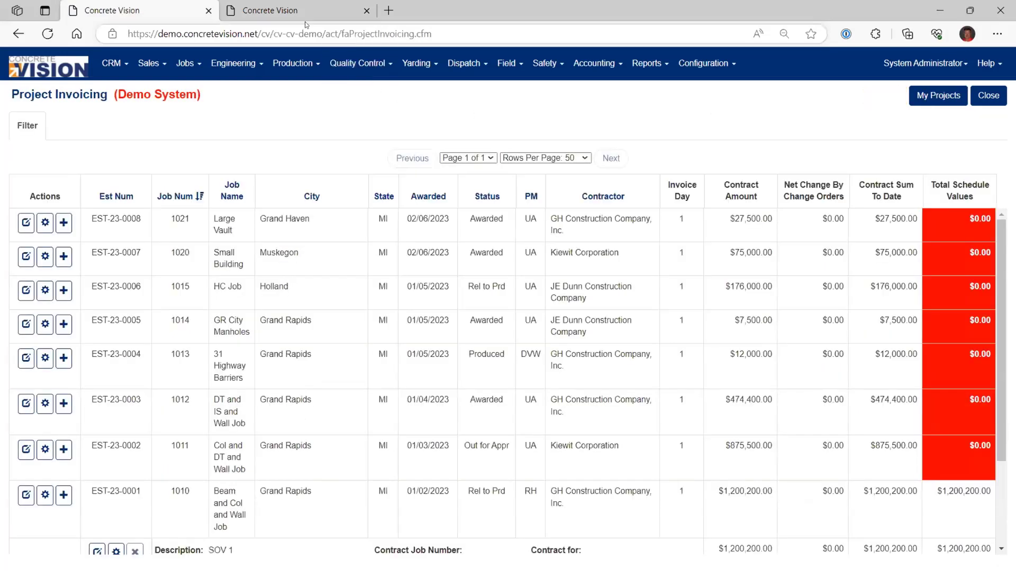
Check the updated contract value on the Large Vault job's own contract page after refreshing it, then close that page.
{"action": "left_click", "coordinate": [316, 12]}
{"action": "right_click", "coordinate": [515, 183]}
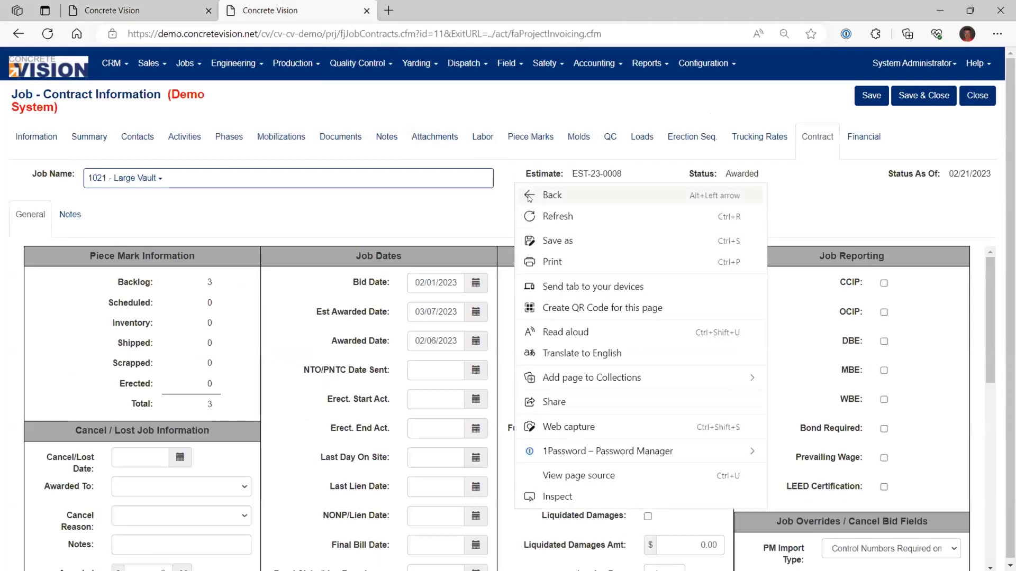
{"action": "left_click", "coordinate": [547, 218]}
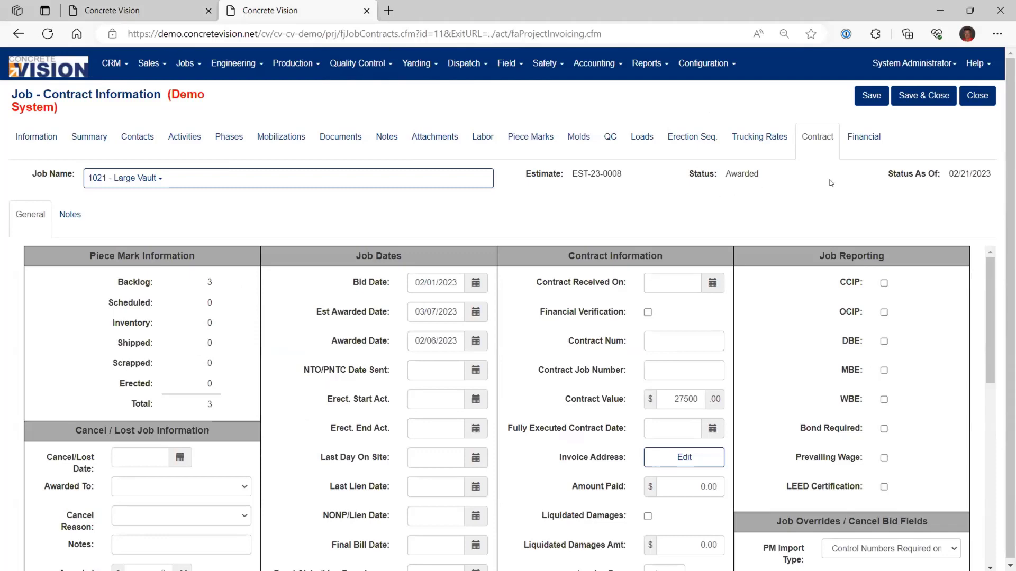
{"action": "left_click", "coordinate": [365, 11]}
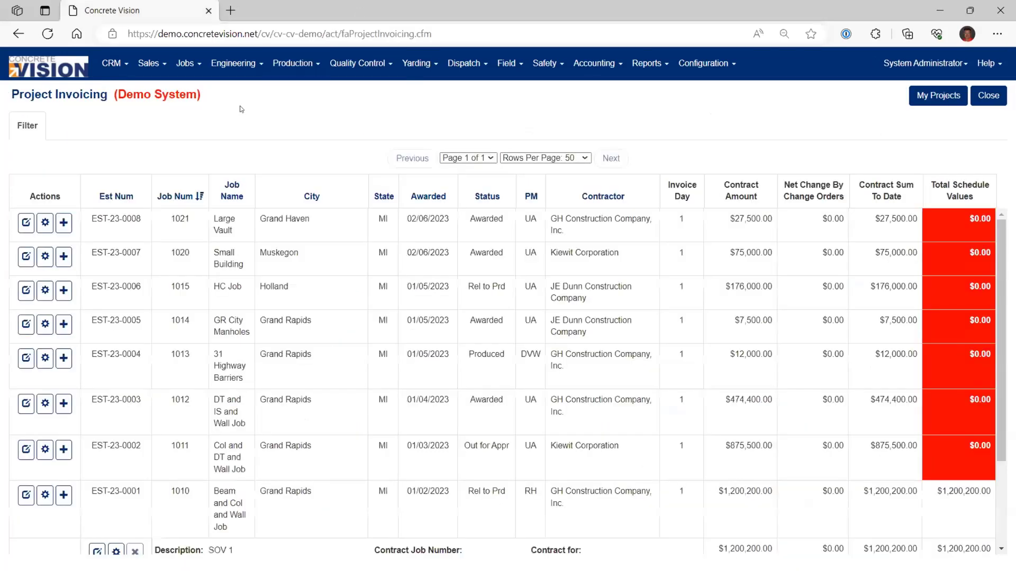
Add a schedule of values to the Large Vault job with the description SOV 1 and save it.
{"action": "left_click", "coordinate": [64, 224]}
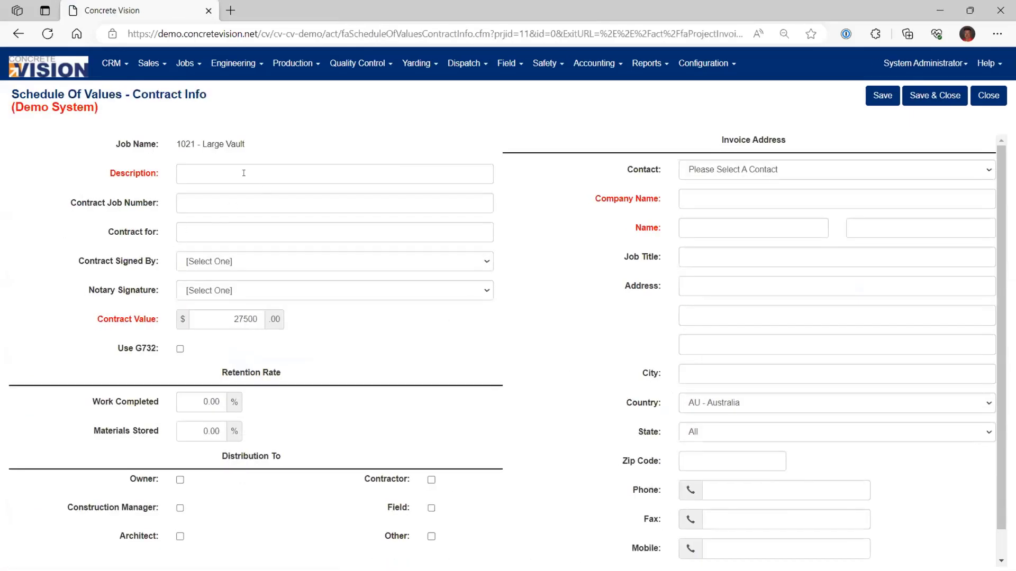
{"action": "type", "text": "SOV 1"}
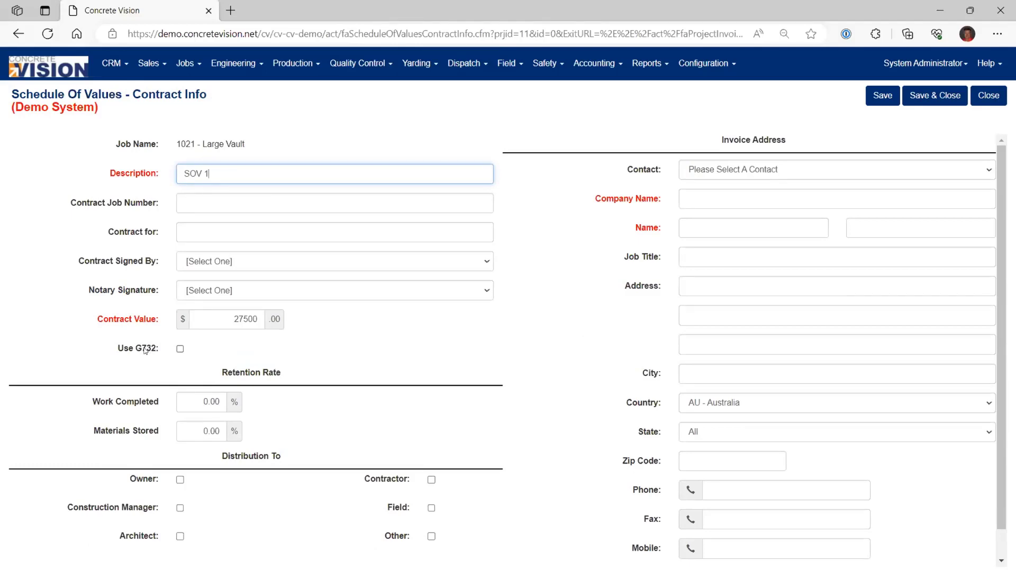
{"action": "left_click", "coordinate": [199, 202]}
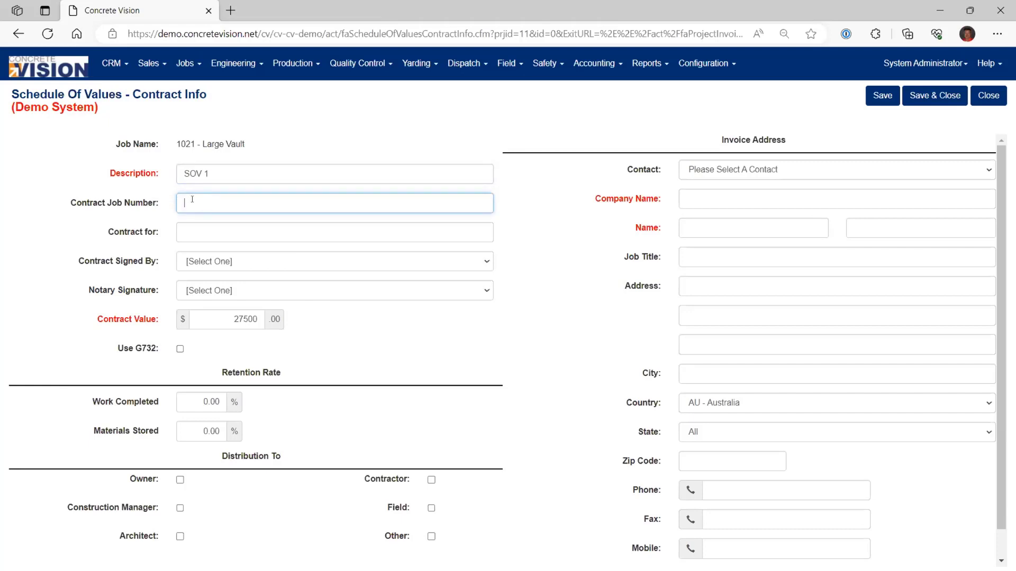
{"action": "left_click", "coordinate": [199, 232]}
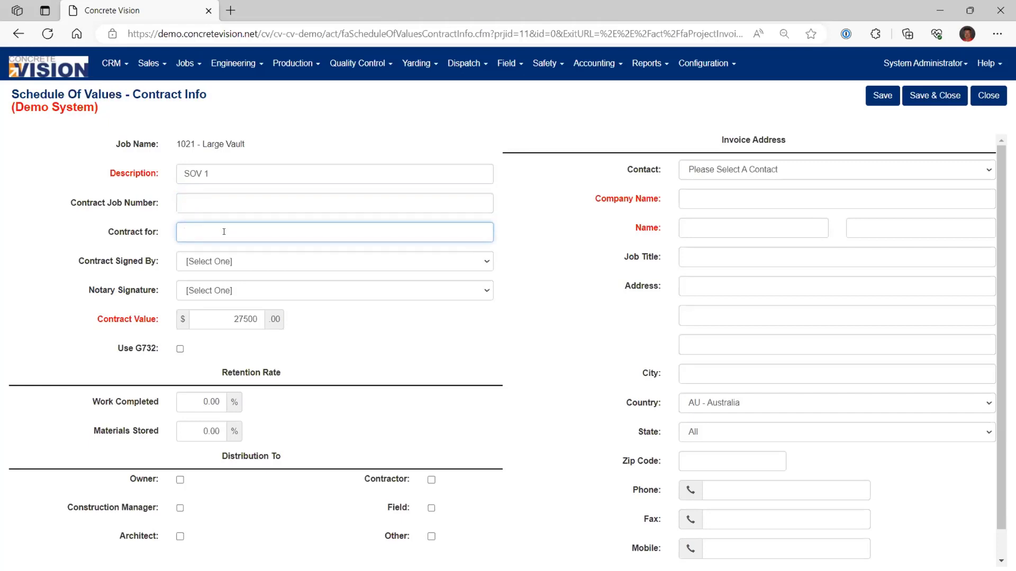
{"action": "left_click", "coordinate": [882, 95]}
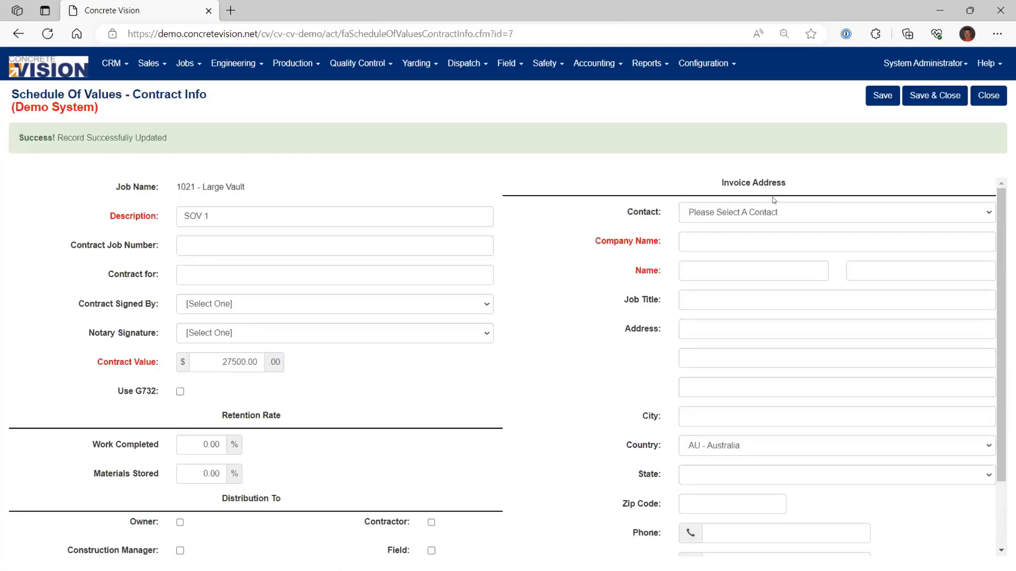
Fill SOV 1's invoice address from the General Contractor contact (GH Construction Company, Inc.), then save and close.
{"action": "left_click", "coordinate": [756, 214]}
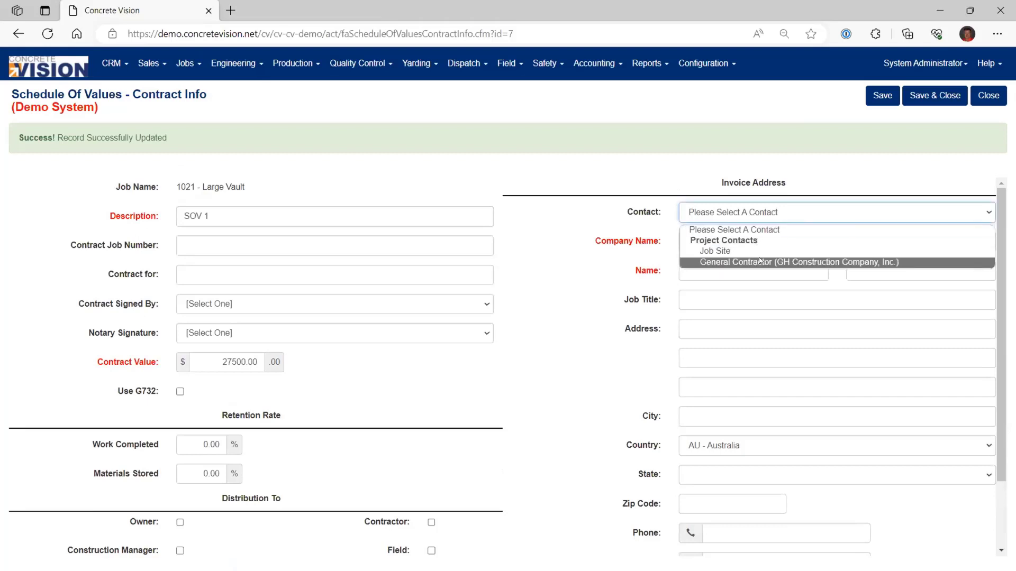
{"action": "left_click", "coordinate": [786, 261]}
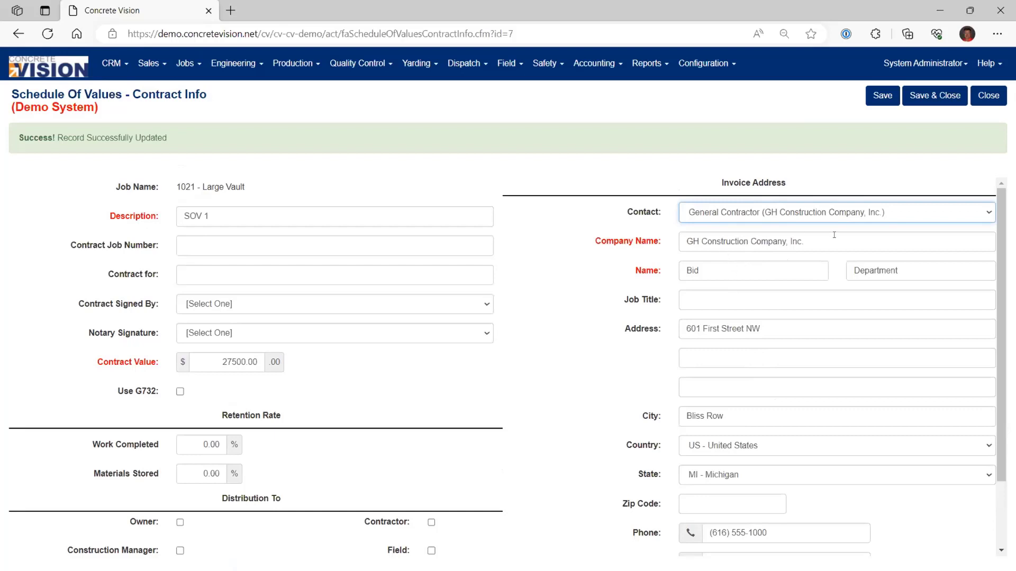
{"action": "left_click", "coordinate": [921, 98]}
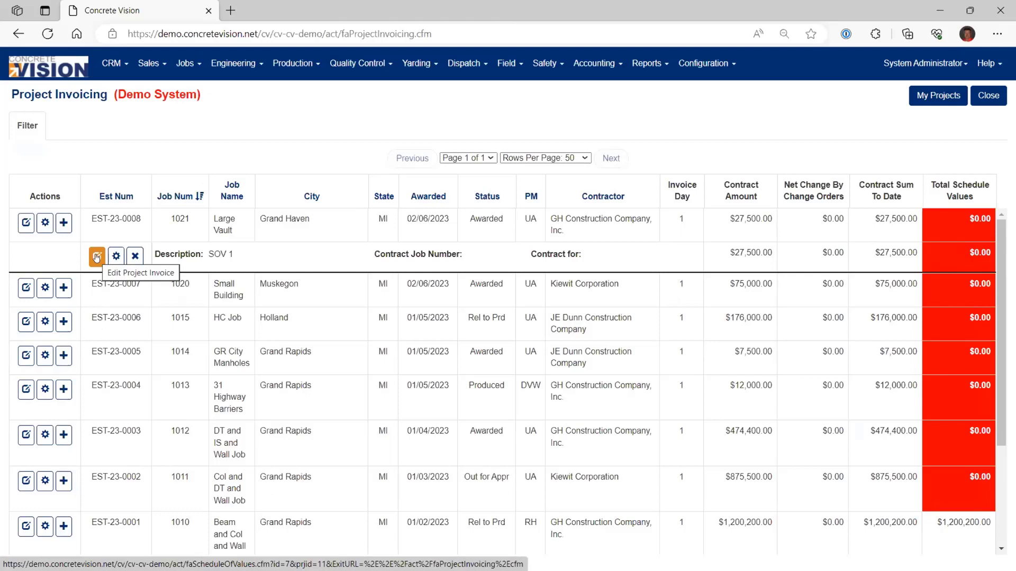
Create SOV 1's line items from the template and delete the Change Order 1, Bond, Field Finish, Erection and Tax lines.
{"action": "left_click", "coordinate": [96, 258]}
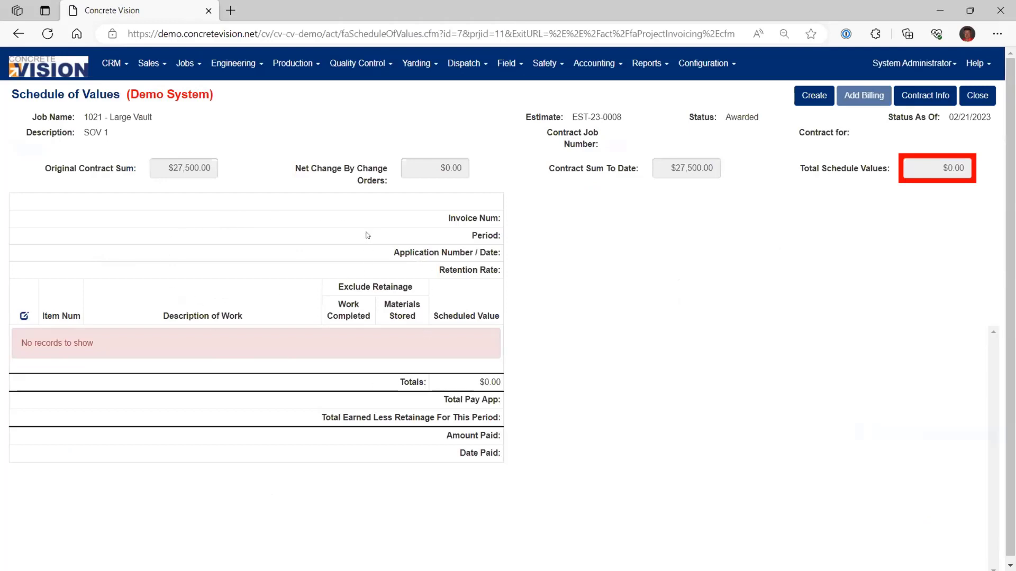
{"action": "left_click", "coordinate": [809, 96]}
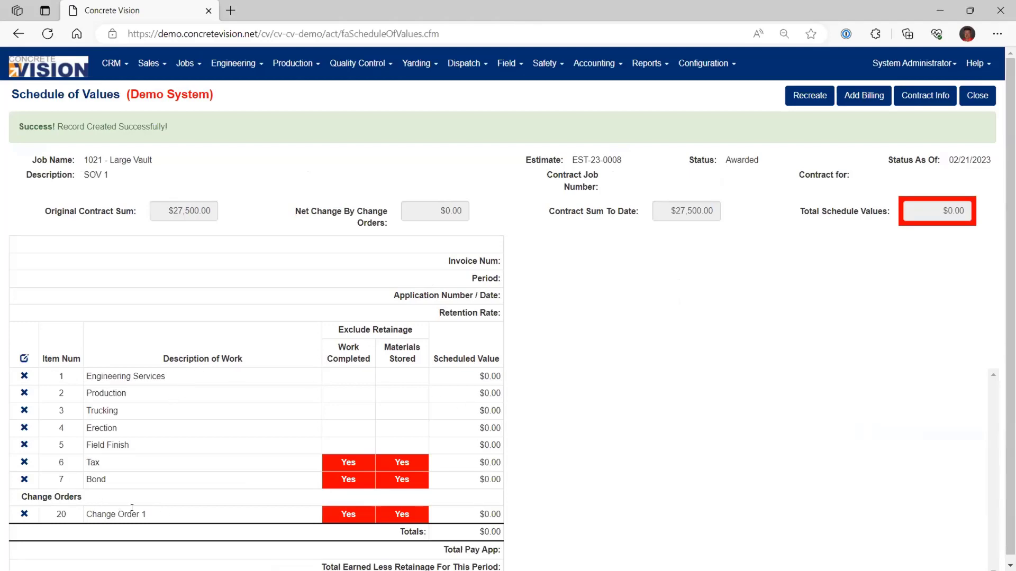
{"action": "left_click", "coordinate": [23, 513]}
{"action": "key", "text": "Return"}
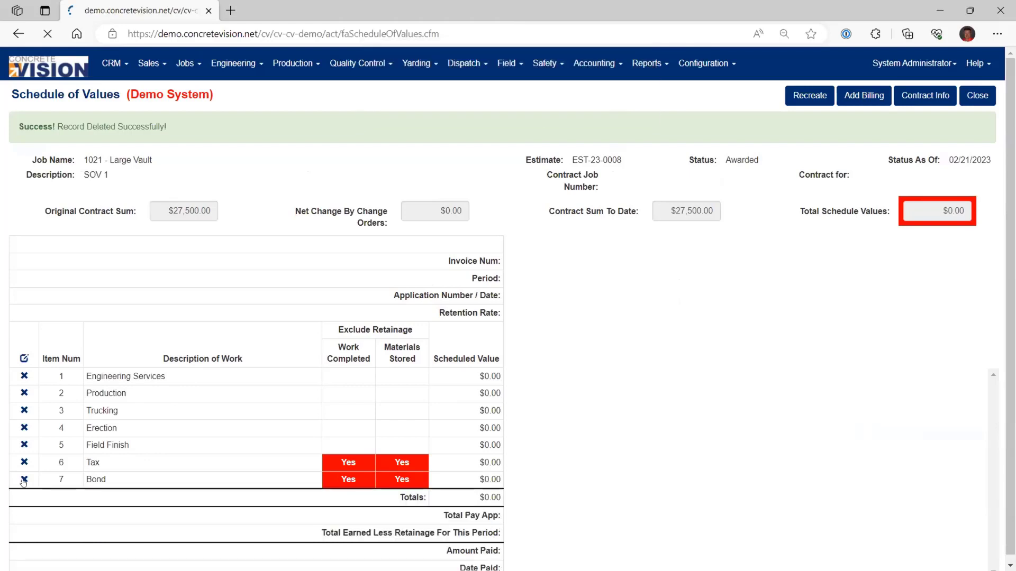
{"action": "left_click", "coordinate": [23, 479]}
{"action": "key", "text": "Return"}
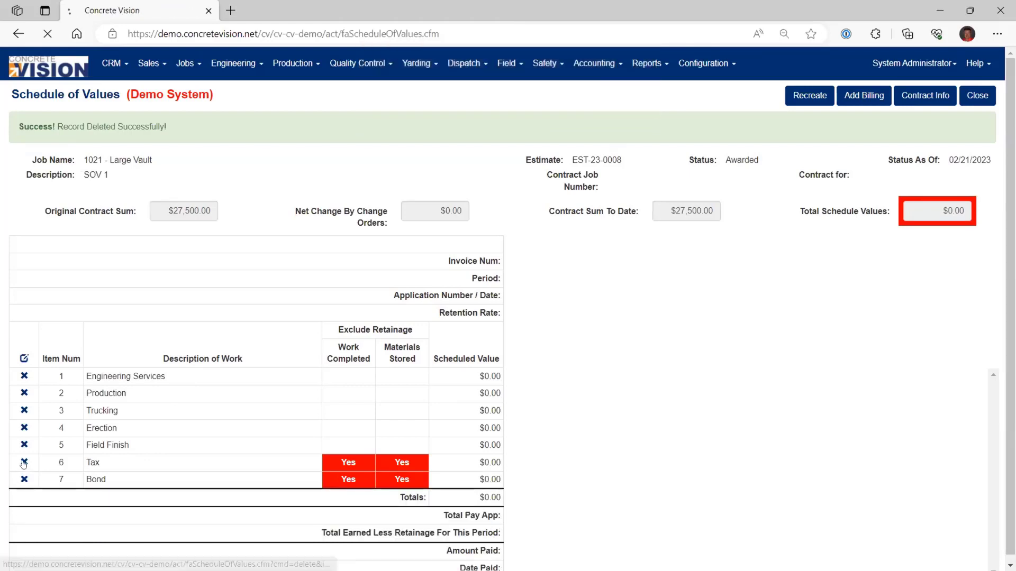
{"action": "left_click", "coordinate": [23, 445]}
{"action": "key", "text": "Return"}
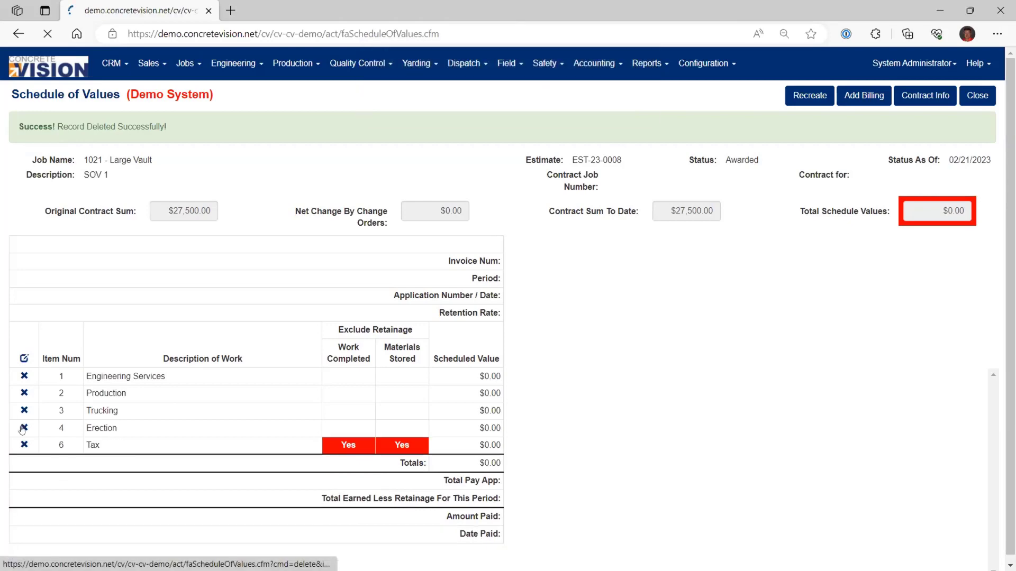
{"action": "left_click", "coordinate": [23, 428]}
{"action": "key", "text": "Return"}
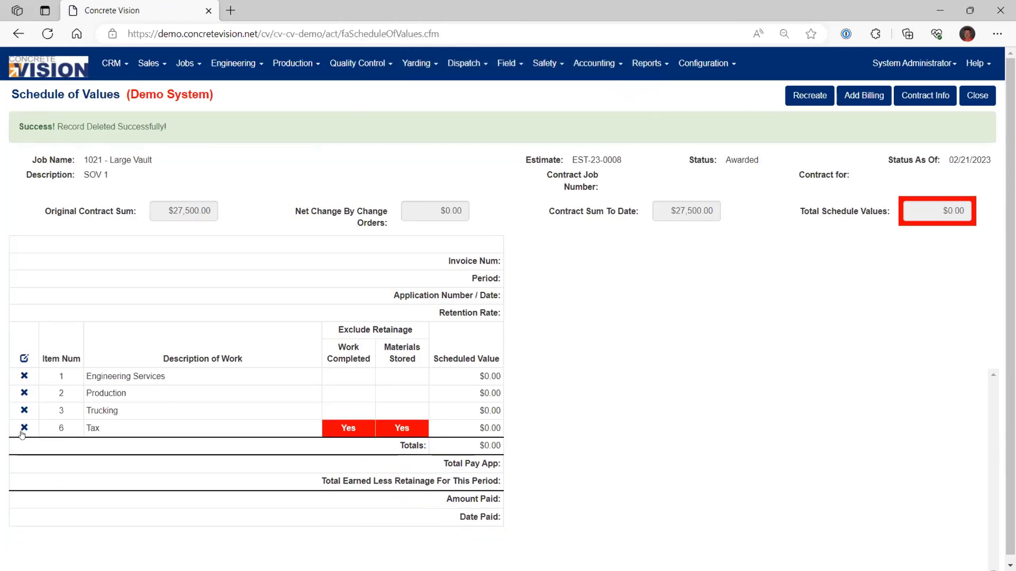
{"action": "left_click", "coordinate": [23, 428]}
{"action": "key", "text": "Return"}
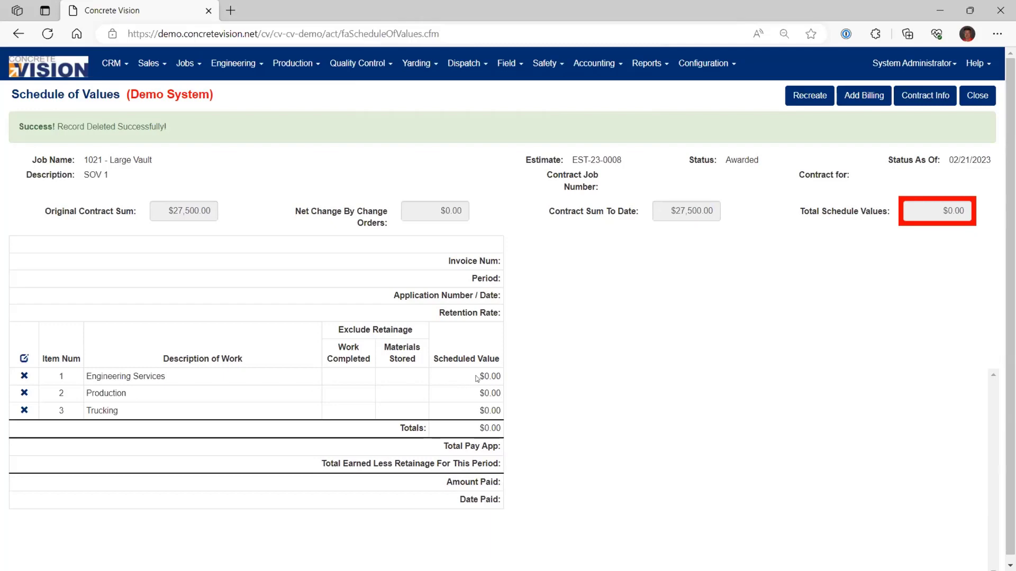
Open SOV 1's line item details for editing and set the Engineering Services scheduled value to 7500.
{"action": "left_click_drag", "start_coordinate": [478, 377], "coordinate": [507, 372]}
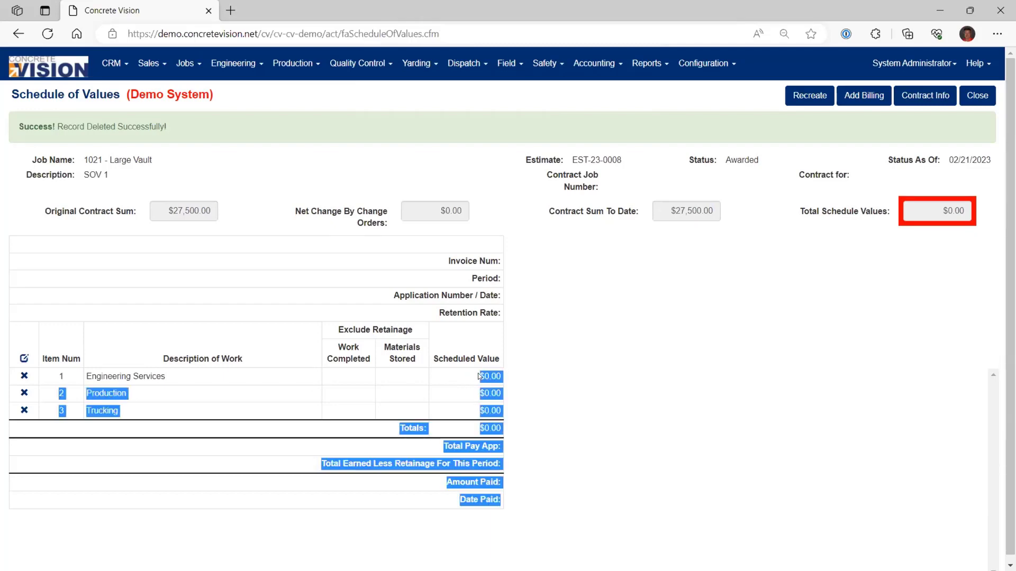
{"action": "left_click", "coordinate": [486, 373]}
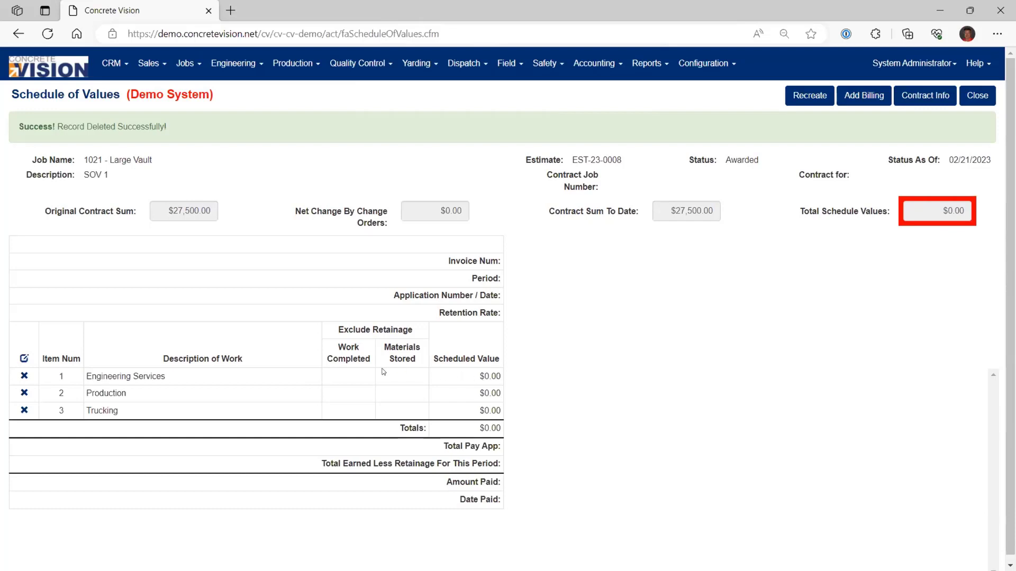
{"action": "left_click", "coordinate": [24, 359]}
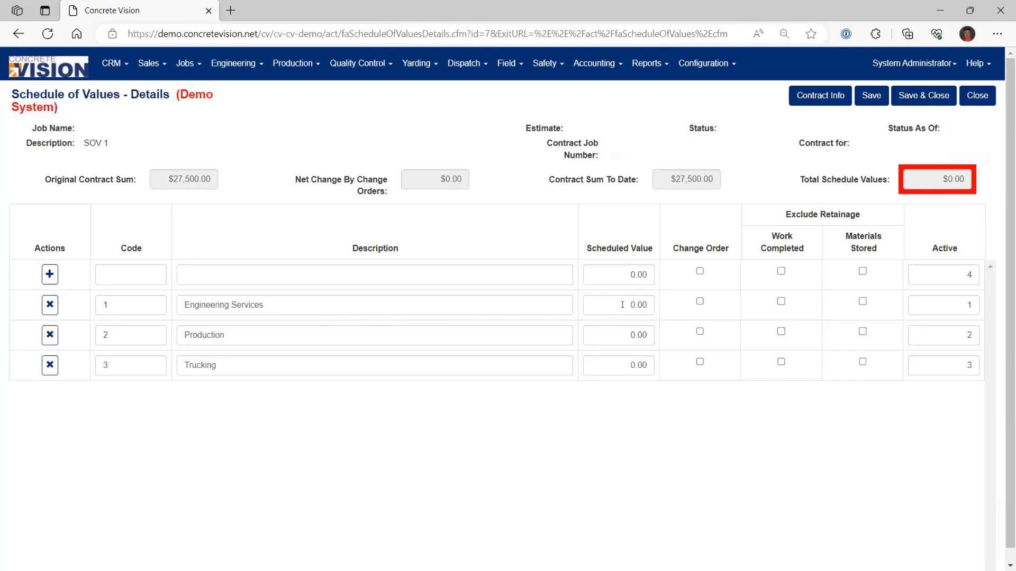
{"action": "left_click", "coordinate": [616, 305]}
{"action": "type", "text": "7500"}
Set the Production line's scheduled value to 15000.
{"action": "key", "text": "Tab"}
{"action": "key", "text": "Tab"}
{"action": "key", "text": "Tab"}
{"action": "key", "text": "Tab"}
{"action": "key", "text": "Tab"}
{"action": "key", "text": "Tab"}
{"action": "key", "text": "Tab"}
{"action": "key", "text": "Tab"}
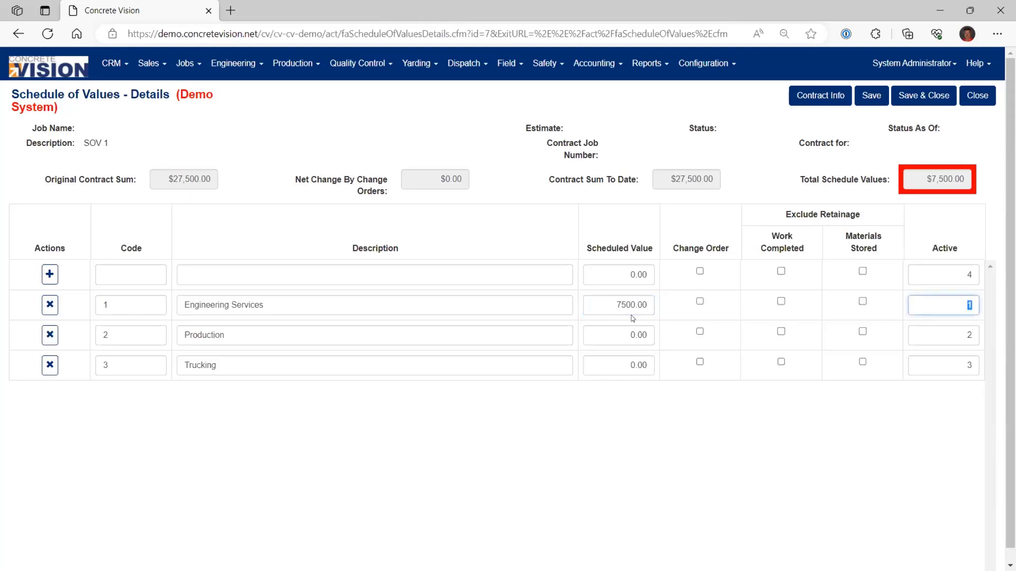
{"action": "type", "text": "15000"}
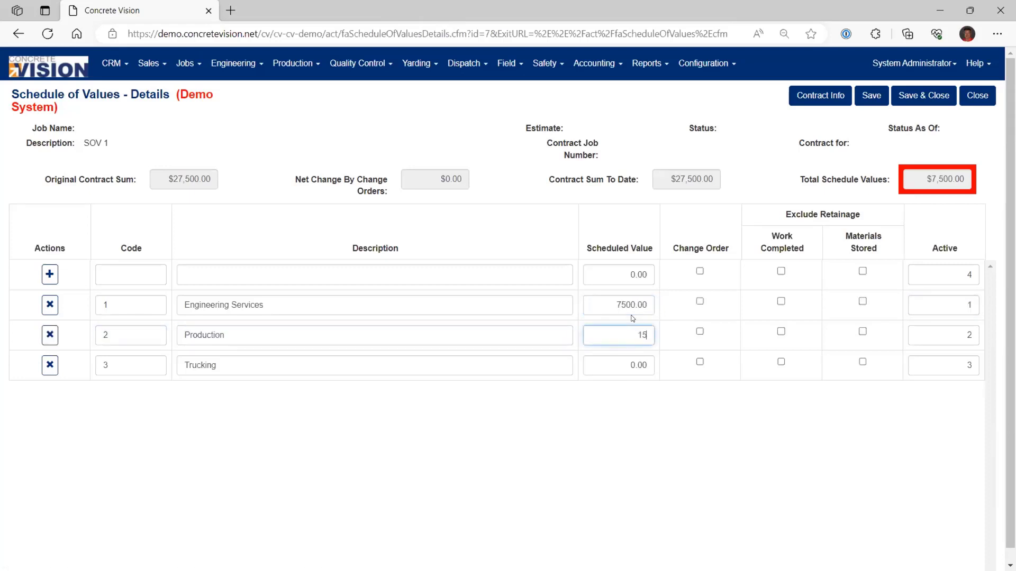
Set the Trucking line's scheduled value to 5000, then save and close the schedule of values details.
{"action": "key", "text": "Tab"}
{"action": "key", "text": "Tab"}
{"action": "key", "text": "Tab"}
{"action": "key", "text": "Tab"}
{"action": "key", "text": "Tab"}
{"action": "key", "text": "Tab"}
{"action": "key", "text": "Tab"}
{"action": "key", "text": "Tab"}
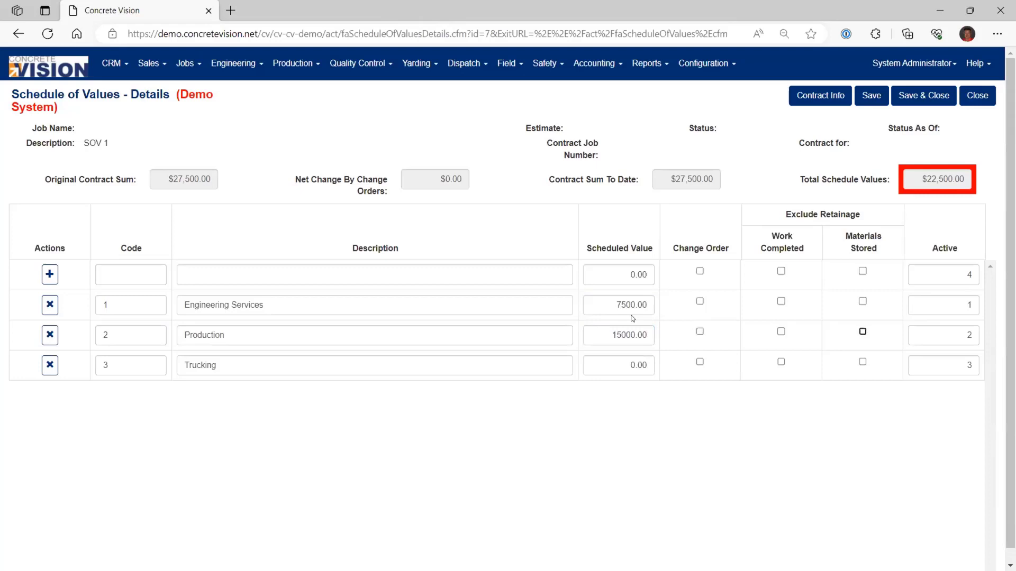
{"action": "type", "text": "5000"}
{"action": "key", "text": "Tab"}
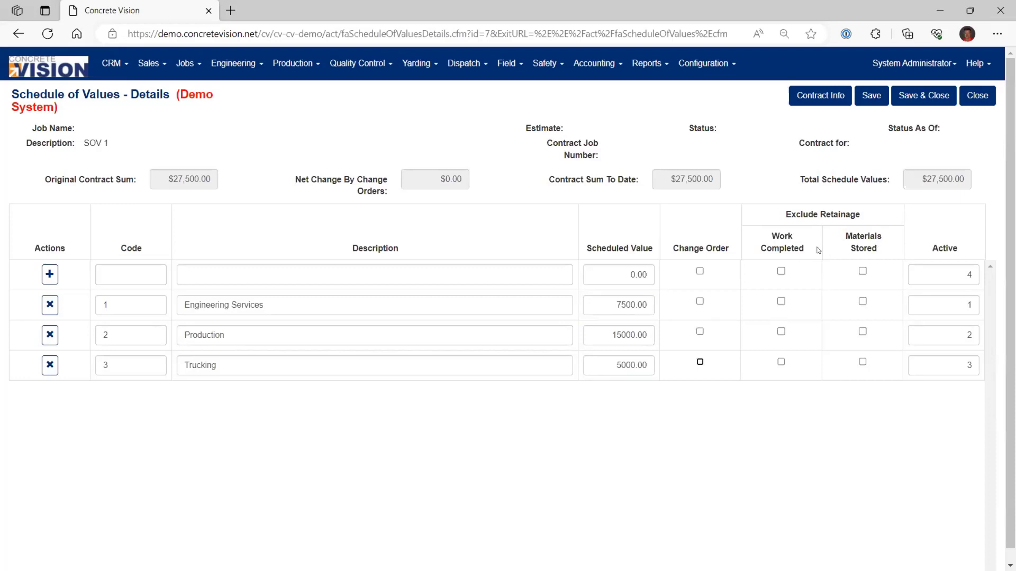
{"action": "left_click", "coordinate": [915, 97]}
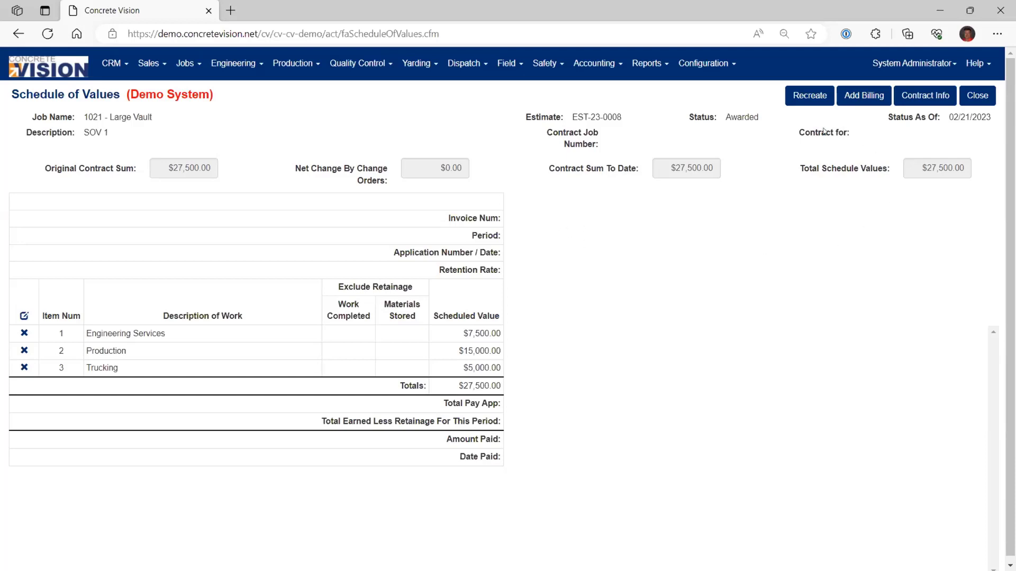
Add a billing to SOV 1 with CV Precast Company's president as contract signer, invoice number 1 and application number 1.
{"action": "left_click", "coordinate": [862, 96]}
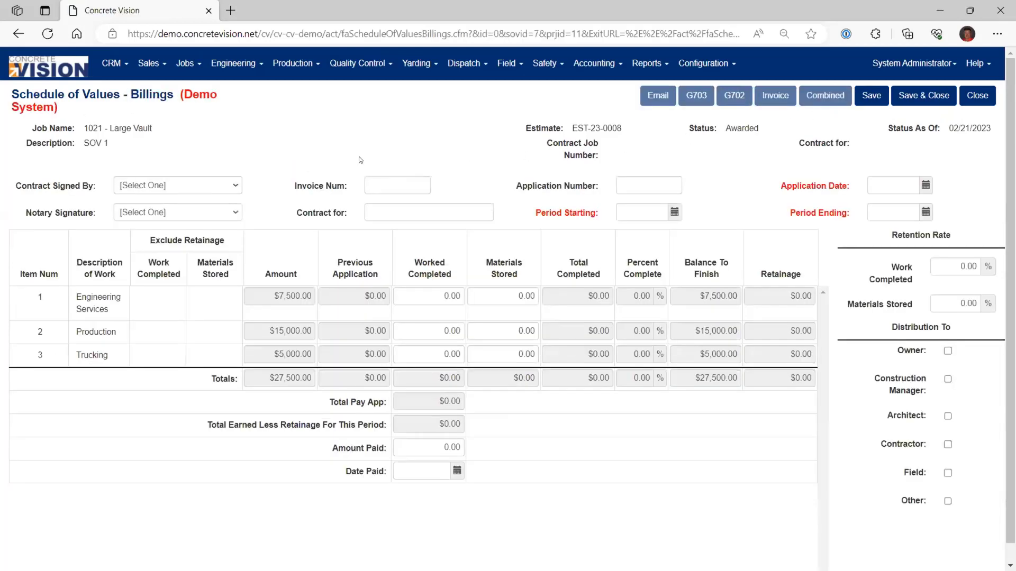
{"action": "left_click", "coordinate": [156, 184]}
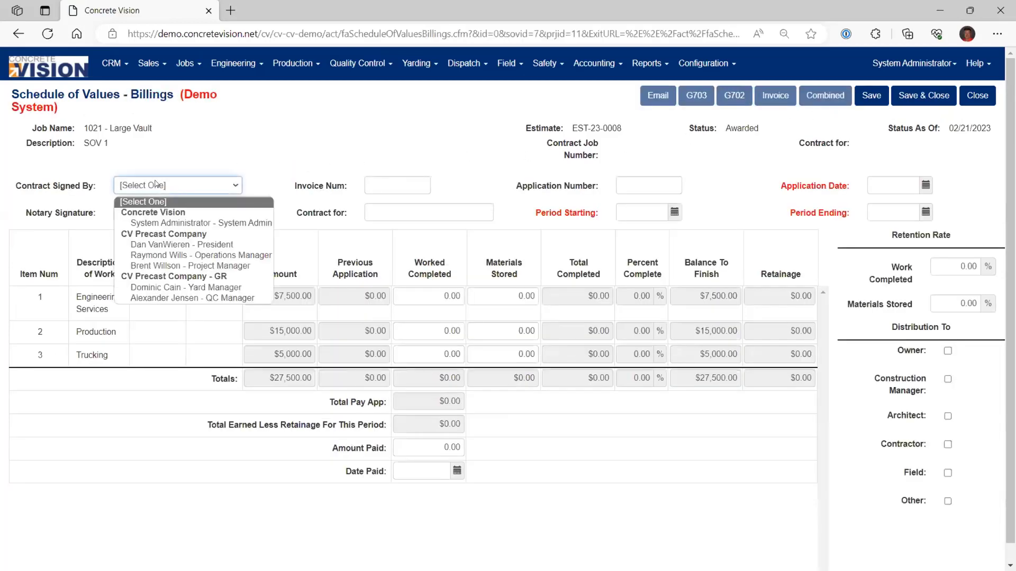
{"action": "left_click", "coordinate": [182, 243]}
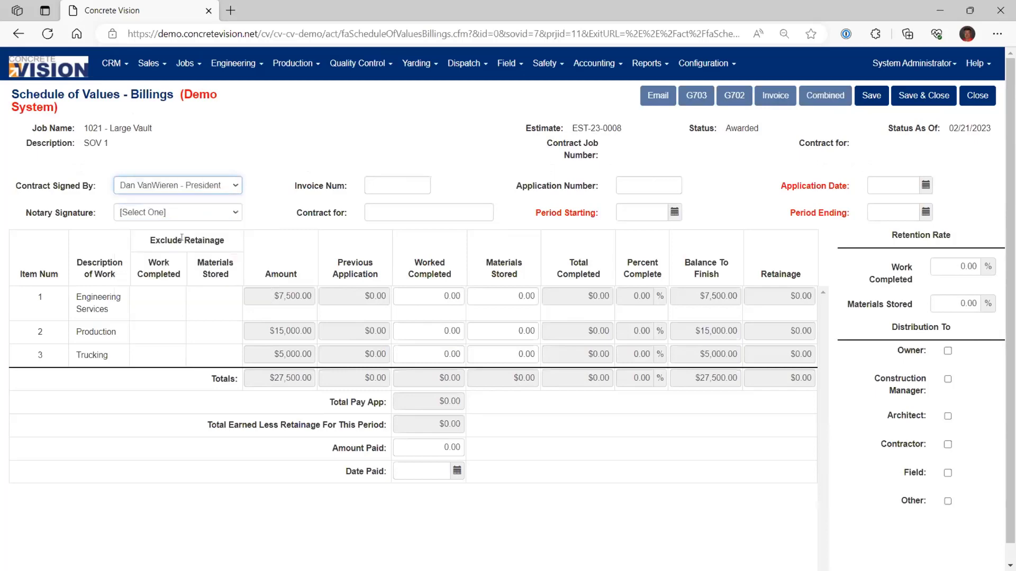
{"action": "left_click", "coordinate": [392, 178]}
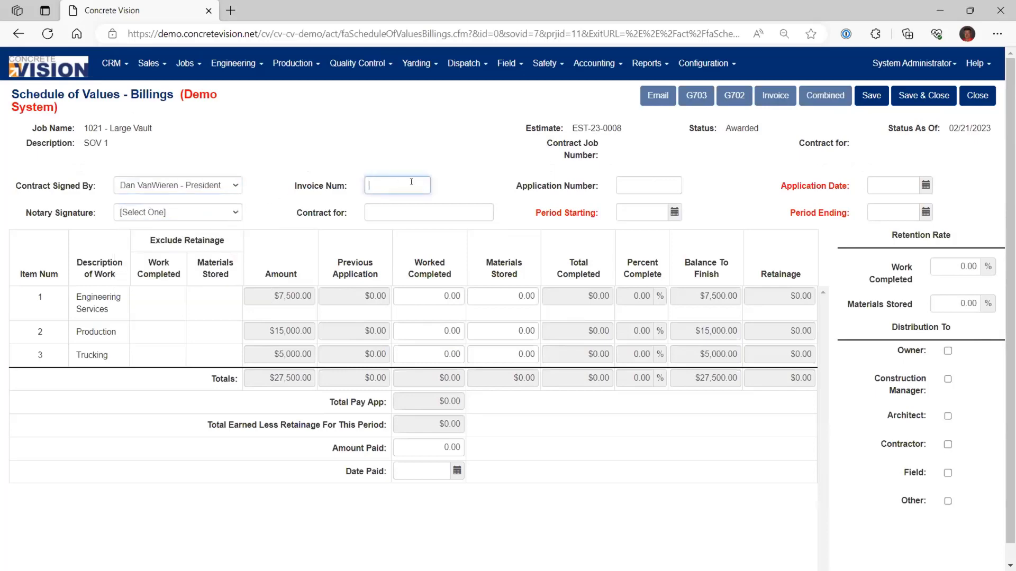
{"action": "type", "text": "1"}
{"action": "left_click", "coordinate": [635, 186]}
{"action": "type", "text": "1"}
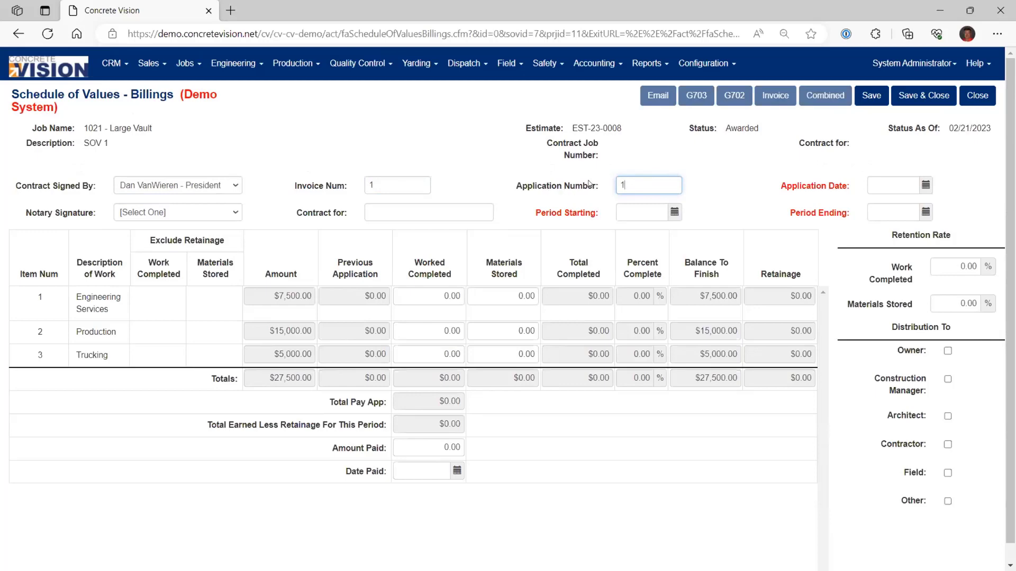
Set the billing's application date to 04/20/2023.
{"action": "left_click", "coordinate": [926, 185]}
{"action": "left_click", "coordinate": [878, 207]}
{"action": "left_click", "coordinate": [878, 207]}
{"action": "left_click", "coordinate": [951, 295]}
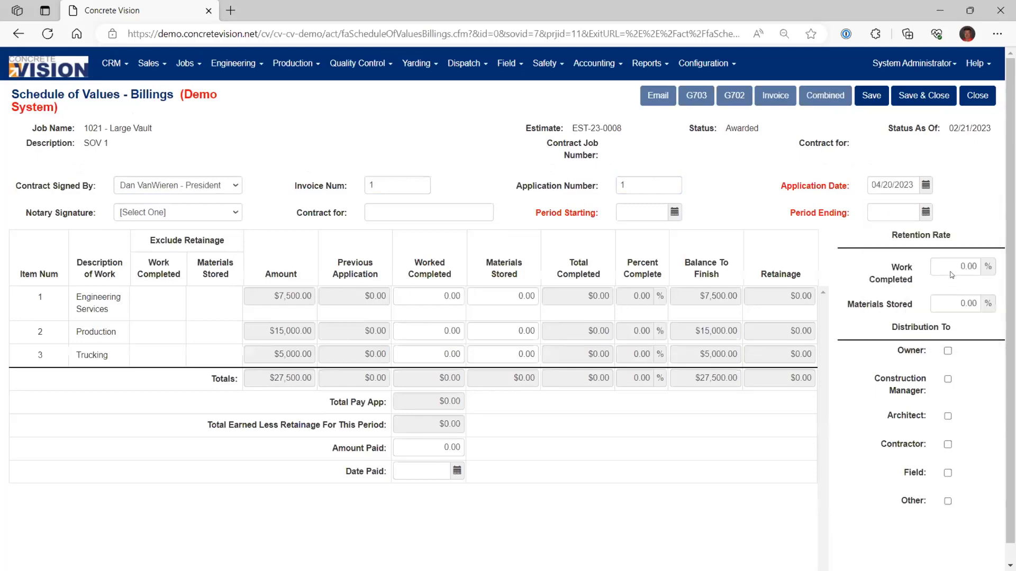
Set the billing's period to start on 04/01/2023 and end on 04/30/2023.
{"action": "left_click", "coordinate": [674, 212]}
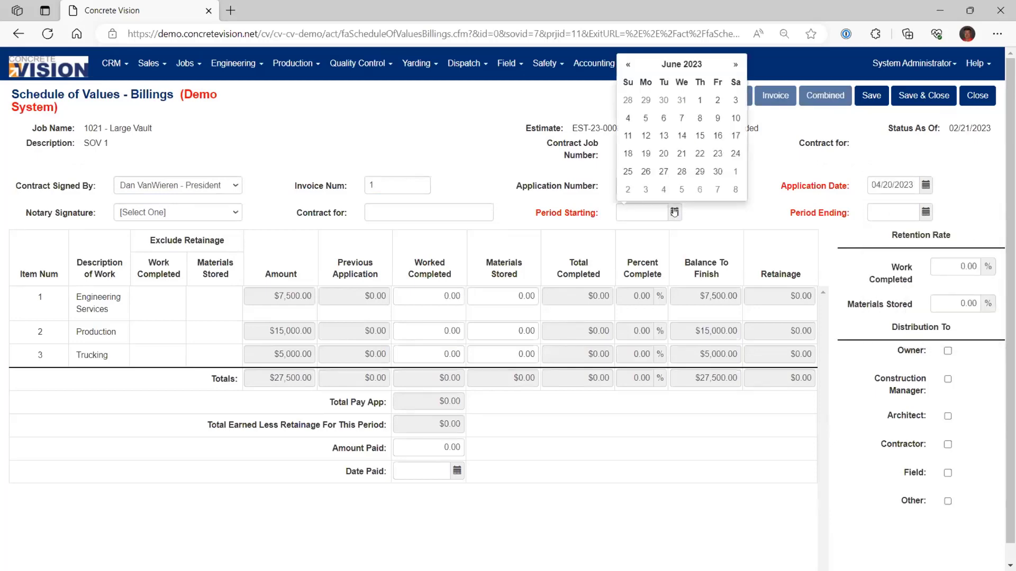
{"action": "left_click", "coordinate": [627, 64]}
{"action": "left_click", "coordinate": [628, 64]}
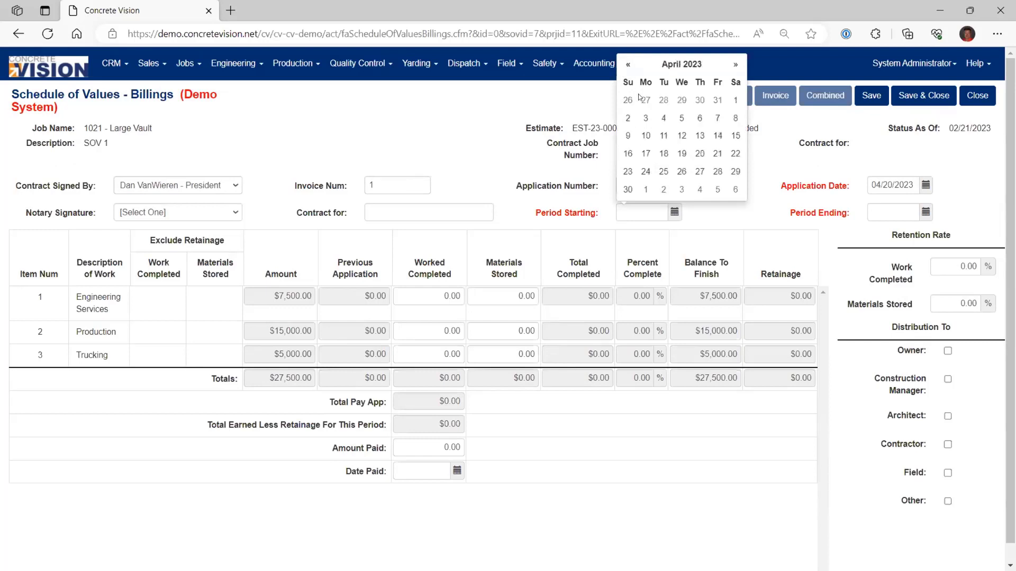
{"action": "left_click", "coordinate": [735, 100]}
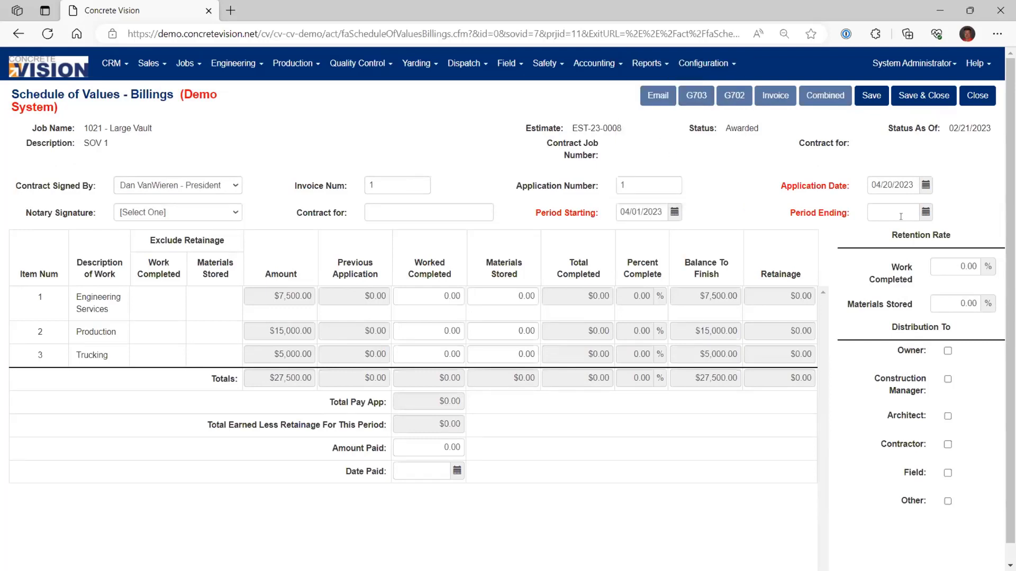
{"action": "left_click", "coordinate": [925, 213]}
{"action": "left_click", "coordinate": [879, 64]}
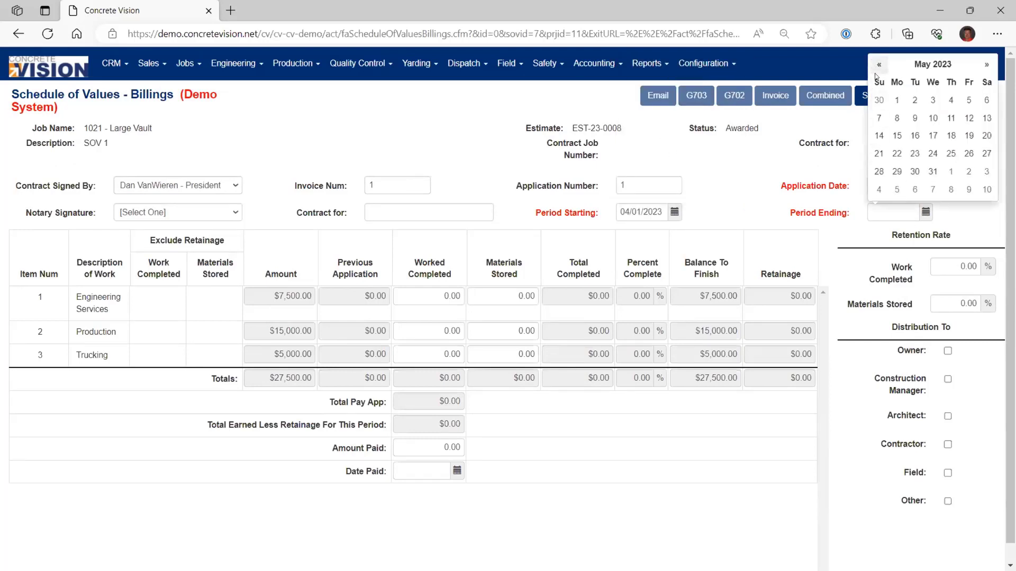
{"action": "left_click", "coordinate": [876, 102]}
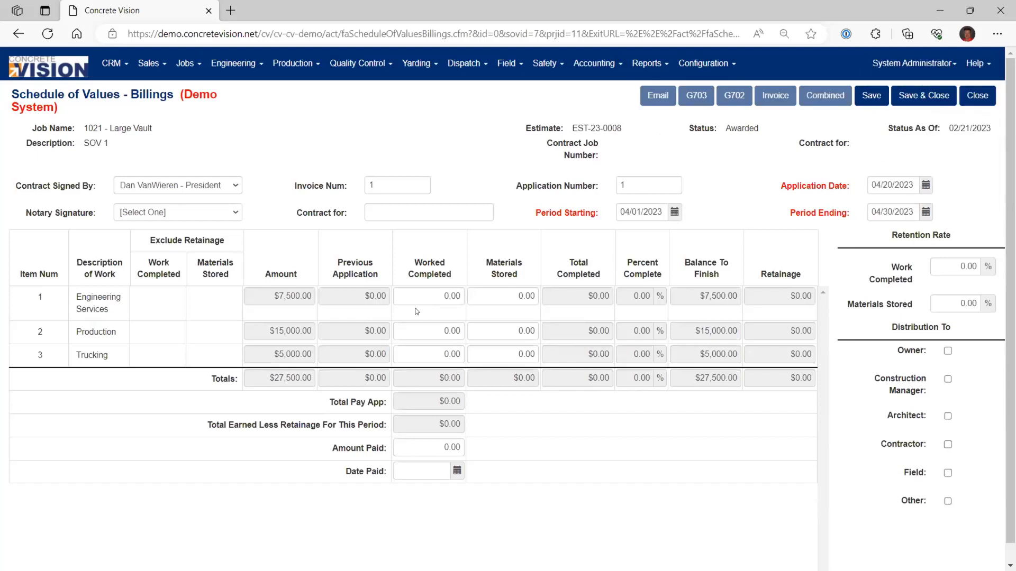
Set the Engineering Services line's work completed to 7500, then save and close the billing.
{"action": "left_click_drag", "start_coordinate": [421, 295], "coordinate": [468, 302]}
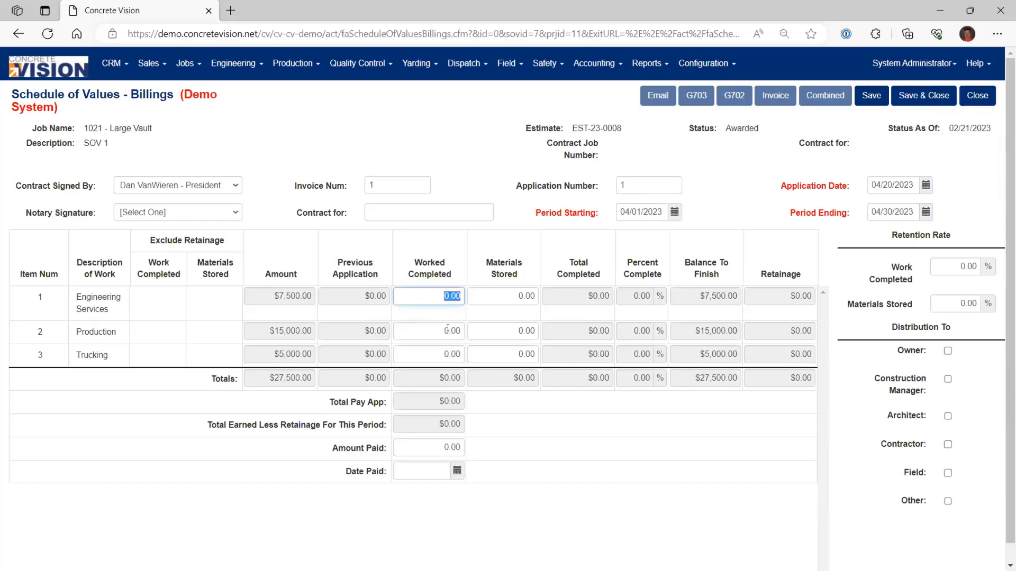
{"action": "type", "text": "7500"}
{"action": "key", "text": "Tab"}
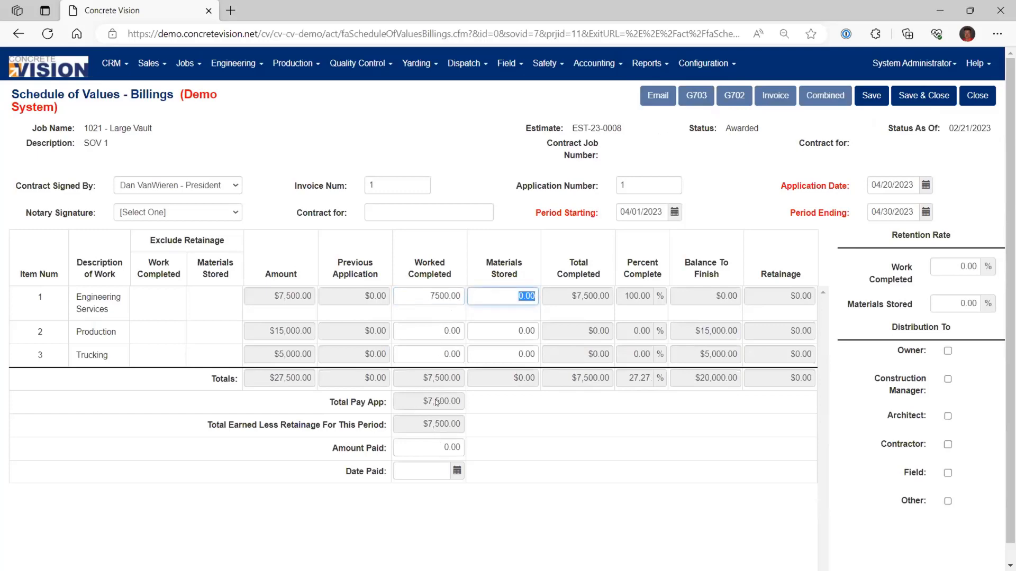
{"action": "left_click", "coordinate": [922, 100]}
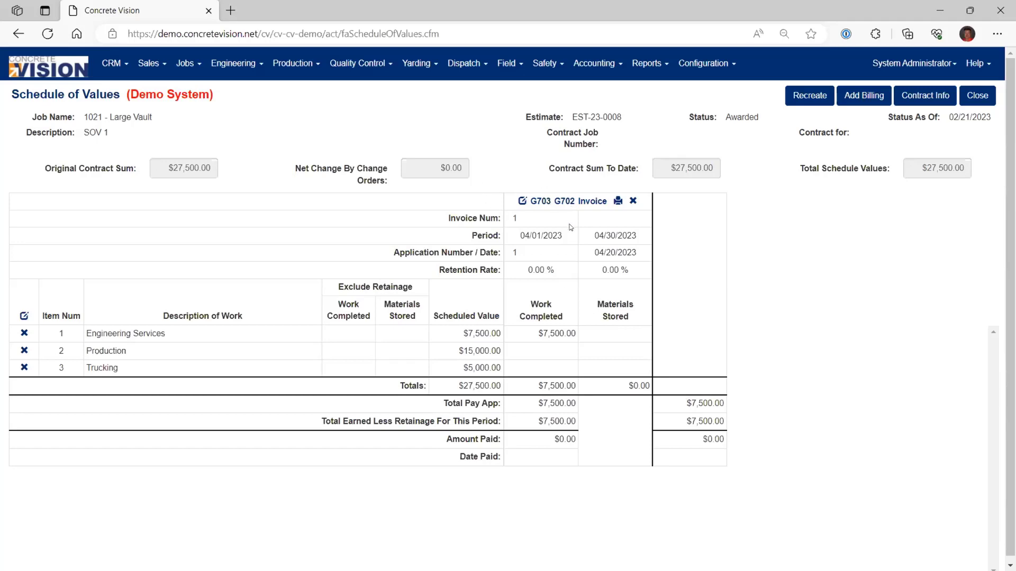
Reopen the billing for invoice 1 and add the note "Need eng info from department".
{"action": "left_click", "coordinate": [522, 202]}
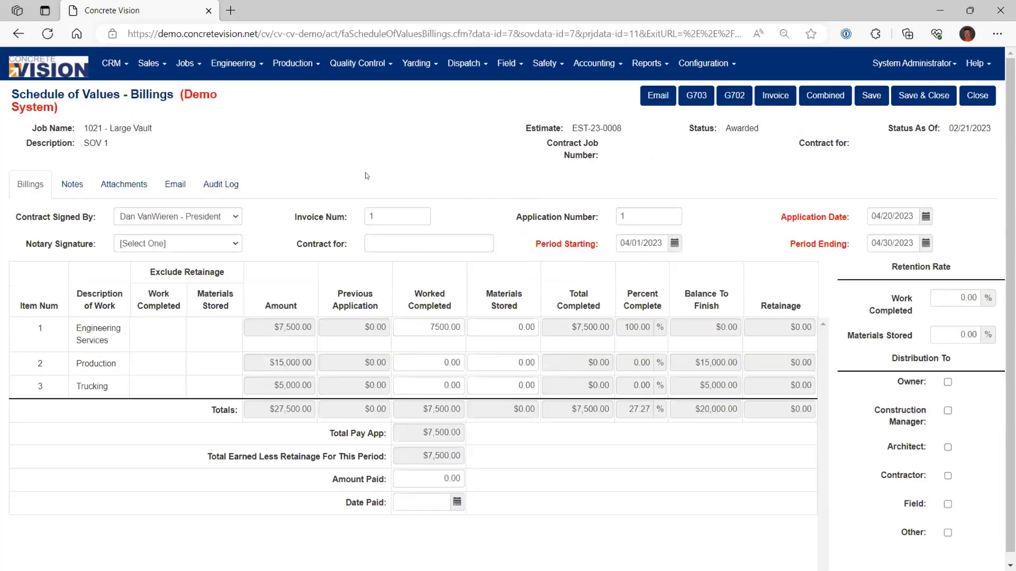
{"action": "left_click", "coordinate": [72, 184]}
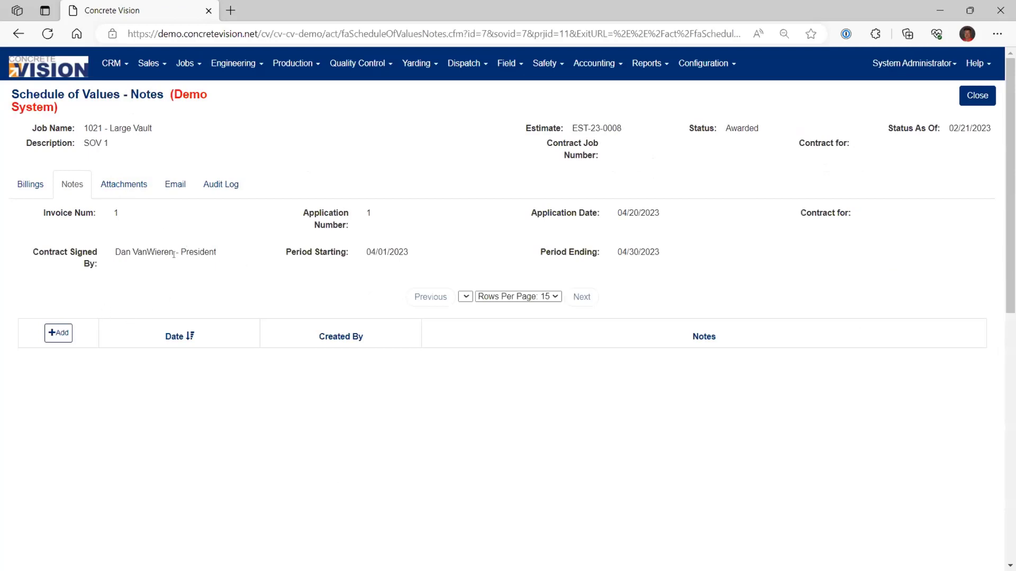
{"action": "left_click", "coordinate": [58, 333]}
{"action": "left_click", "coordinate": [407, 359]}
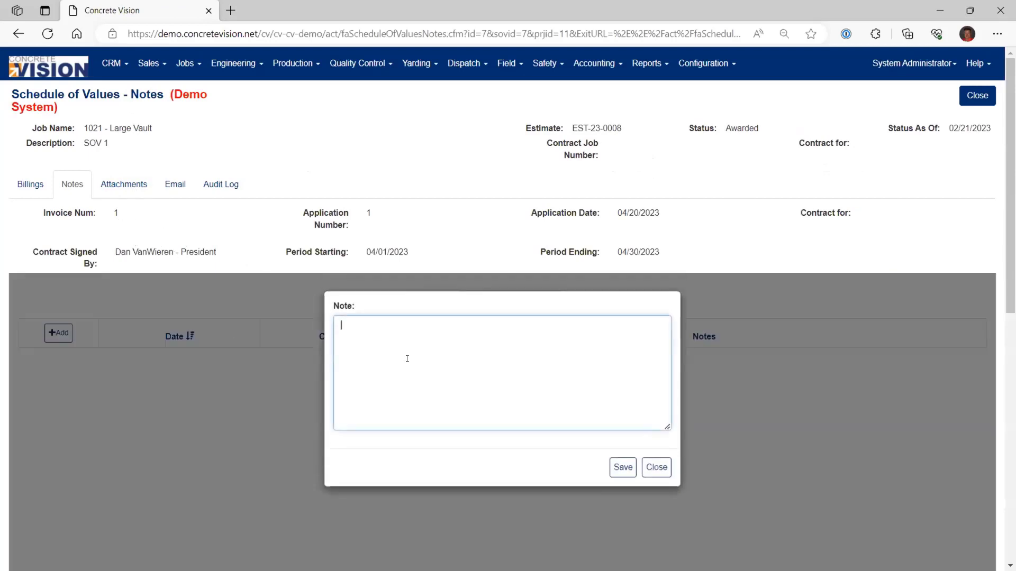
{"action": "type", "text": "Need eng info from department"}
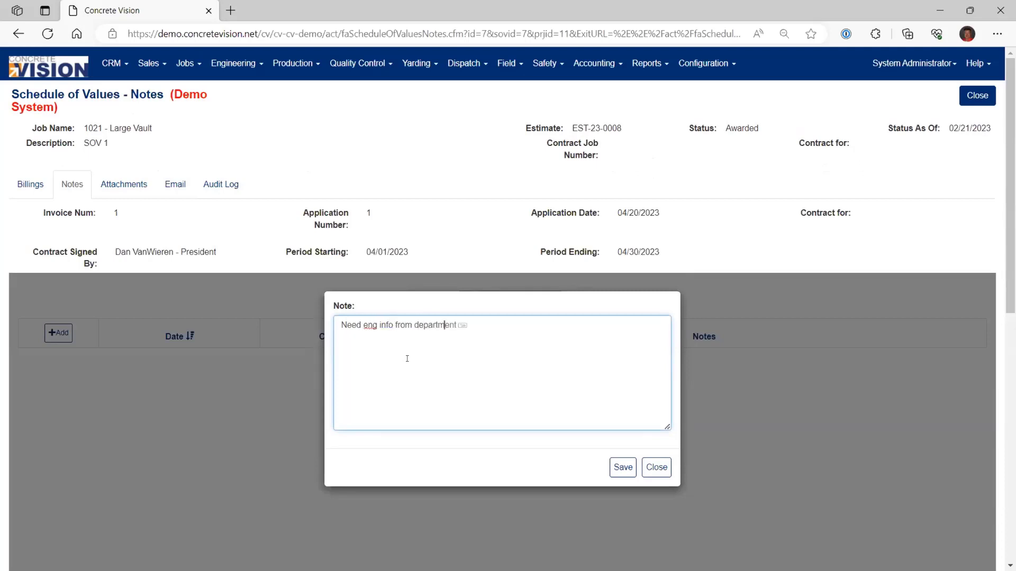
{"action": "left_click", "coordinate": [622, 467]}
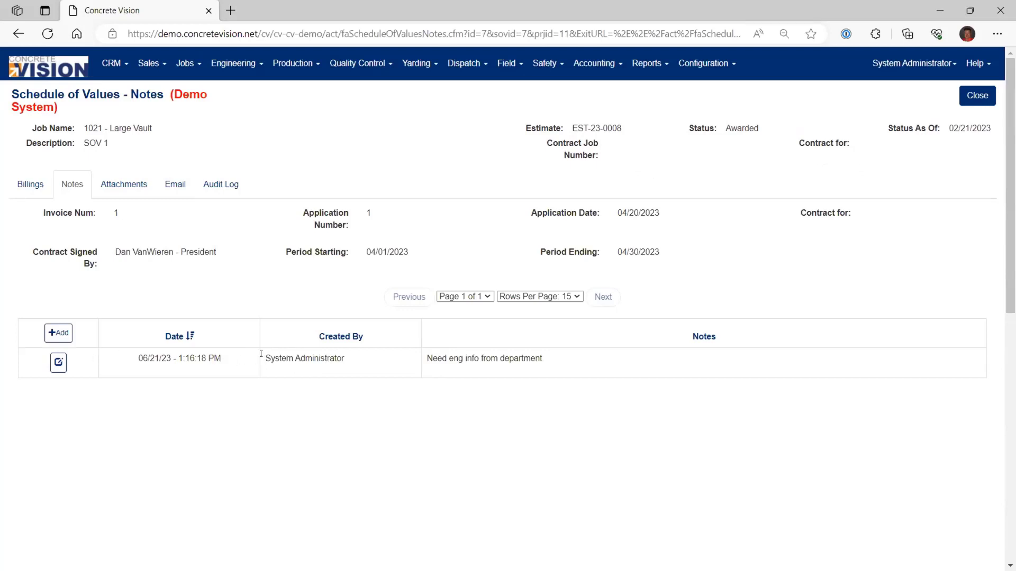
Check the new note's creator and look through the billing's attachments, email history and audit log.
{"action": "left_click_drag", "start_coordinate": [265, 359], "coordinate": [345, 359]}
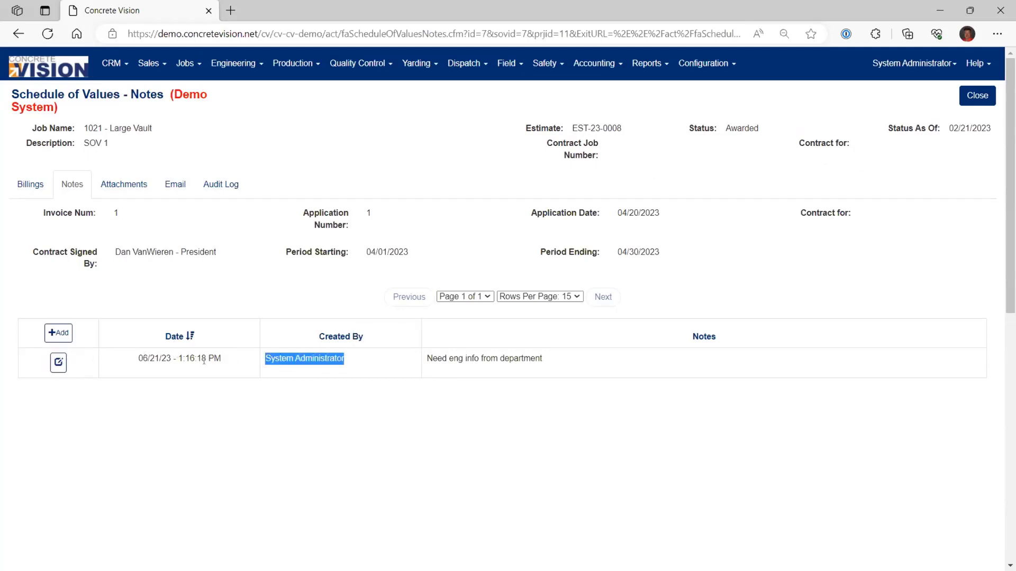
{"action": "left_click", "coordinate": [129, 183]}
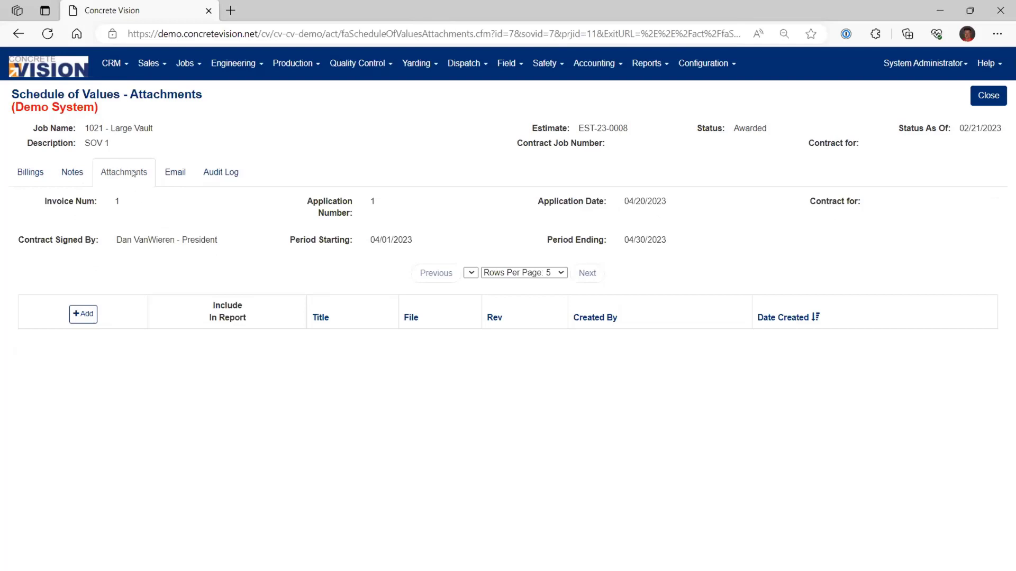
{"action": "left_click", "coordinate": [175, 174]}
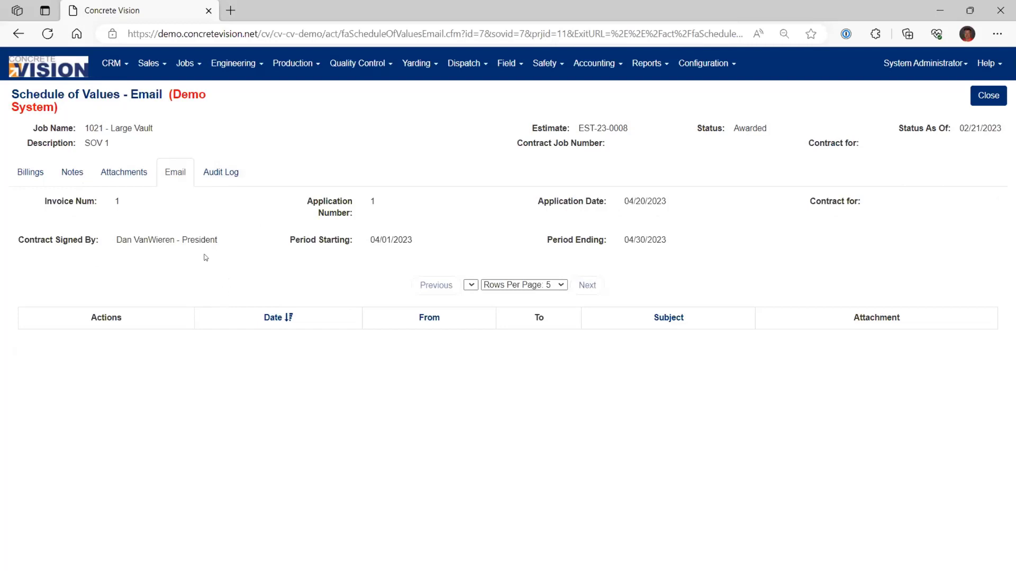
{"action": "left_click", "coordinate": [224, 175]}
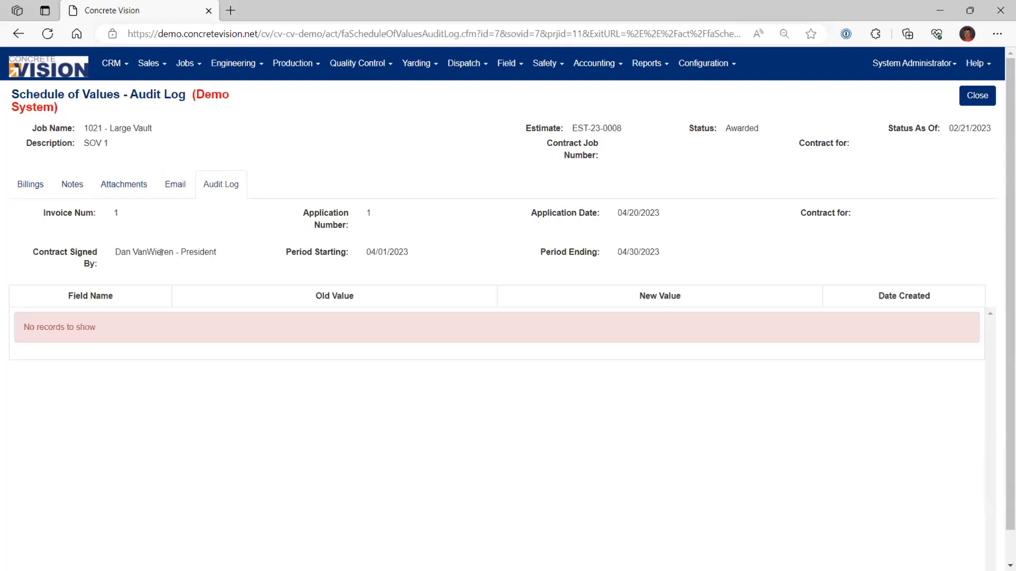
Set the billing's Contract For to Misc, save it, and check the change in the audit log before returning to the billing.
{"action": "left_click", "coordinate": [29, 184]}
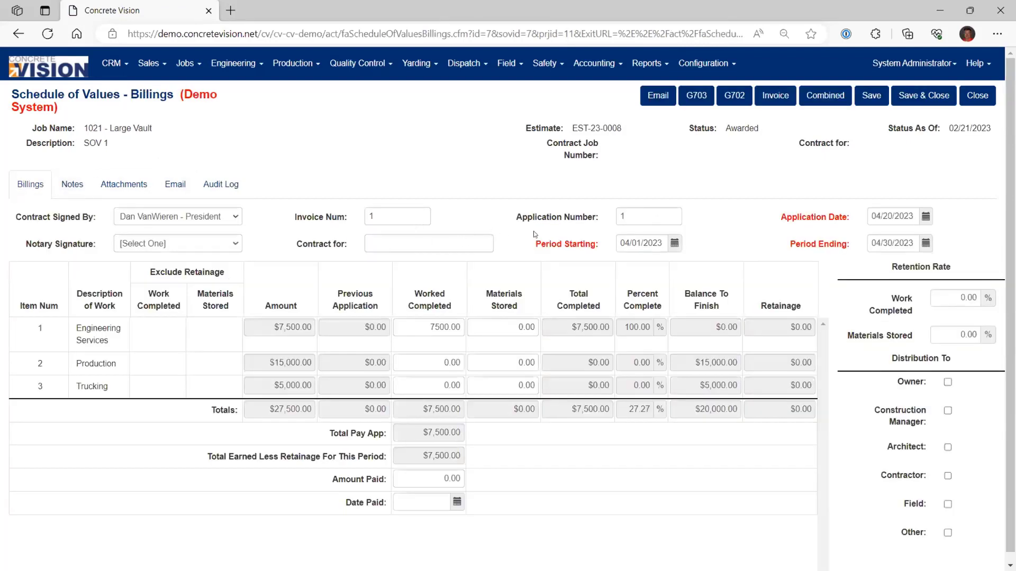
{"action": "left_click", "coordinate": [406, 240]}
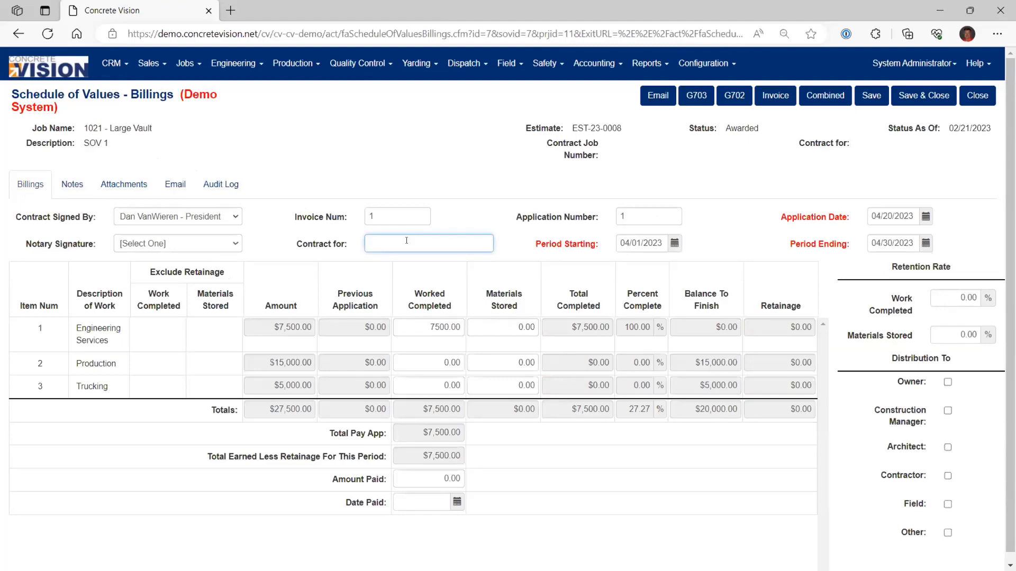
{"action": "type", "text": "Misc"}
{"action": "left_click", "coordinate": [871, 95]}
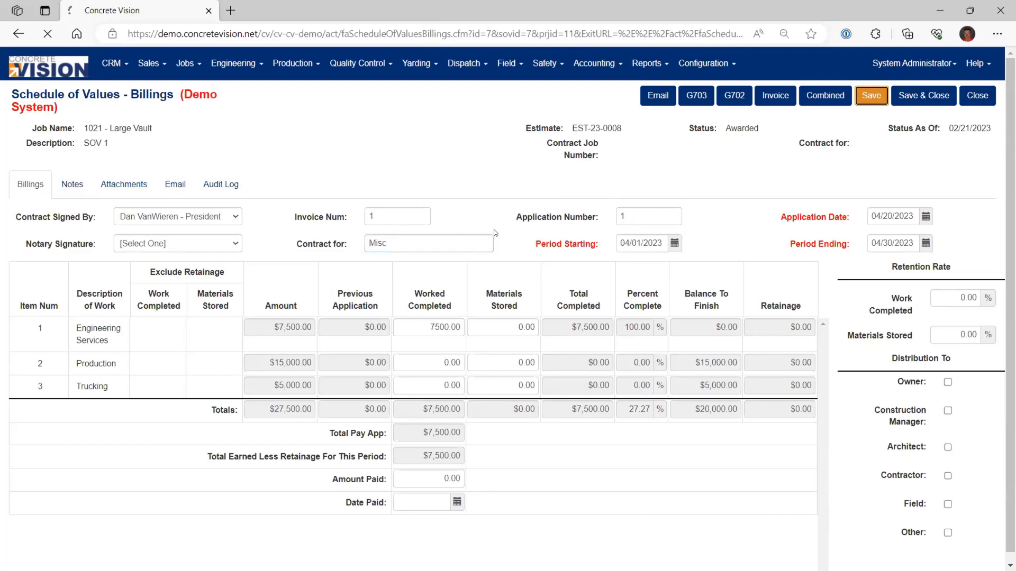
{"action": "left_click", "coordinate": [224, 185]}
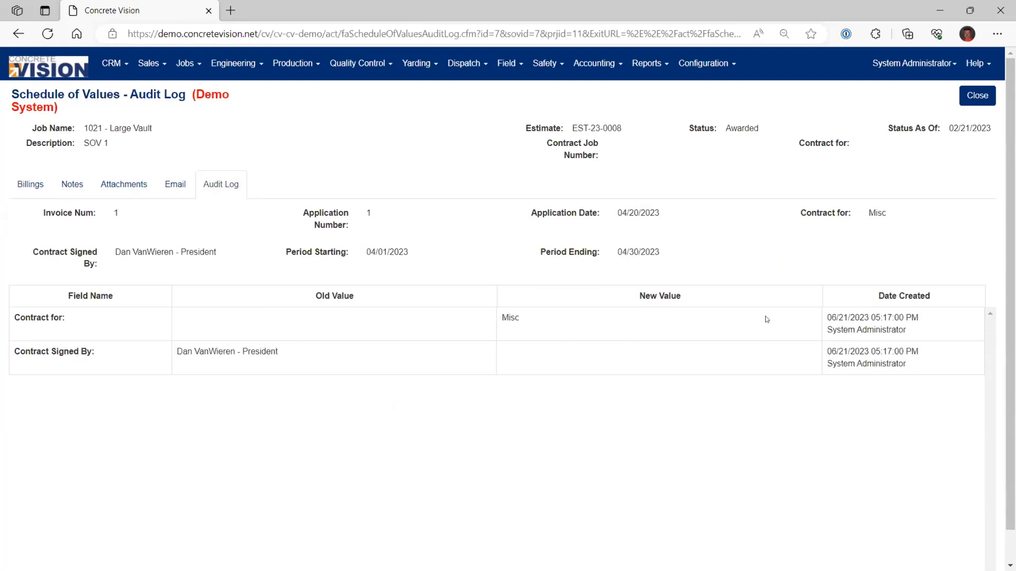
{"action": "left_click", "coordinate": [29, 184]}
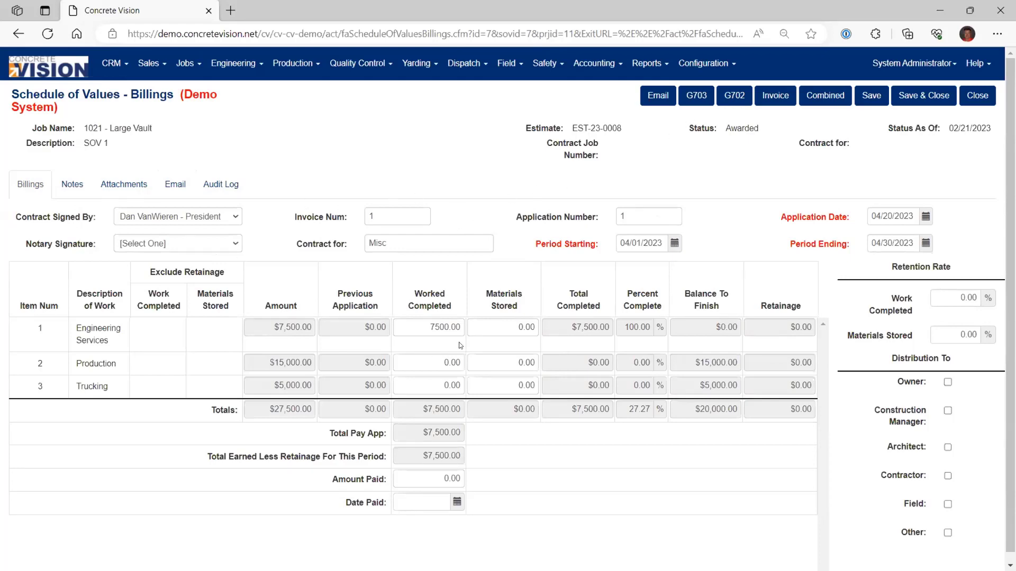
Generate the billing's G703 continuation sheet, examine its header and line-item amounts, and close the report.
{"action": "left_click", "coordinate": [698, 99]}
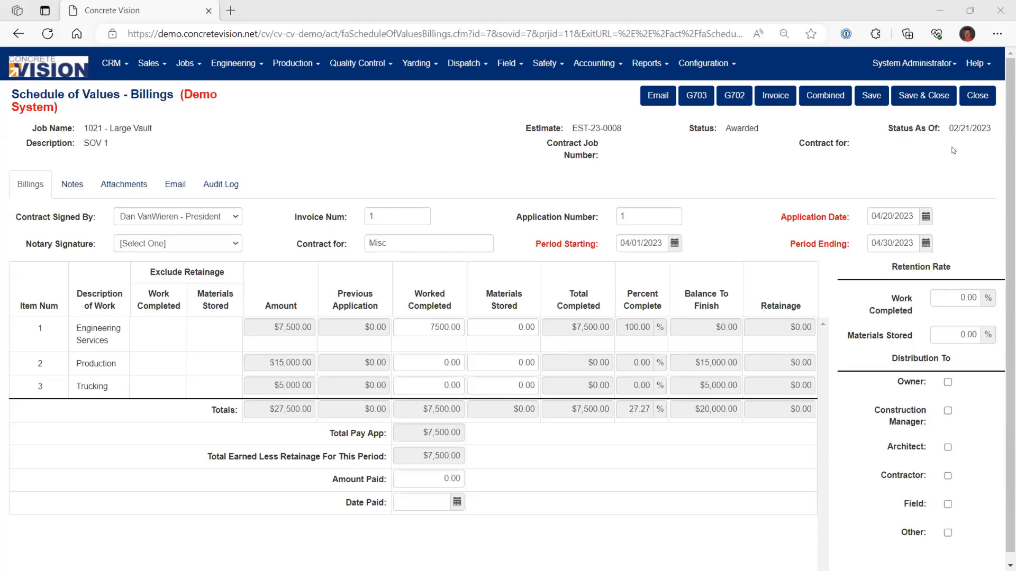
{"action": "left_click", "coordinate": [692, 100]}
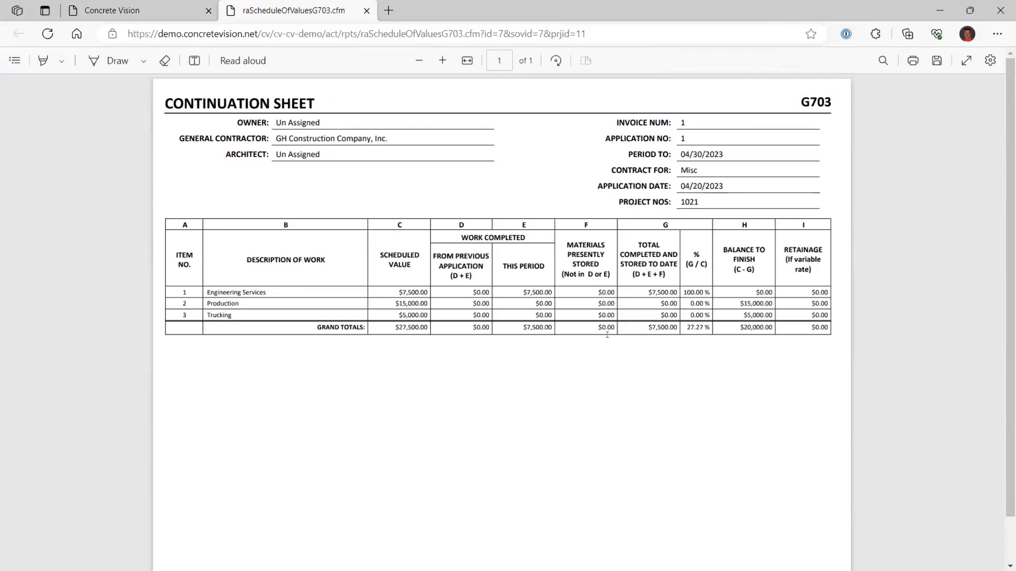
{"action": "left_click", "coordinate": [442, 61]}
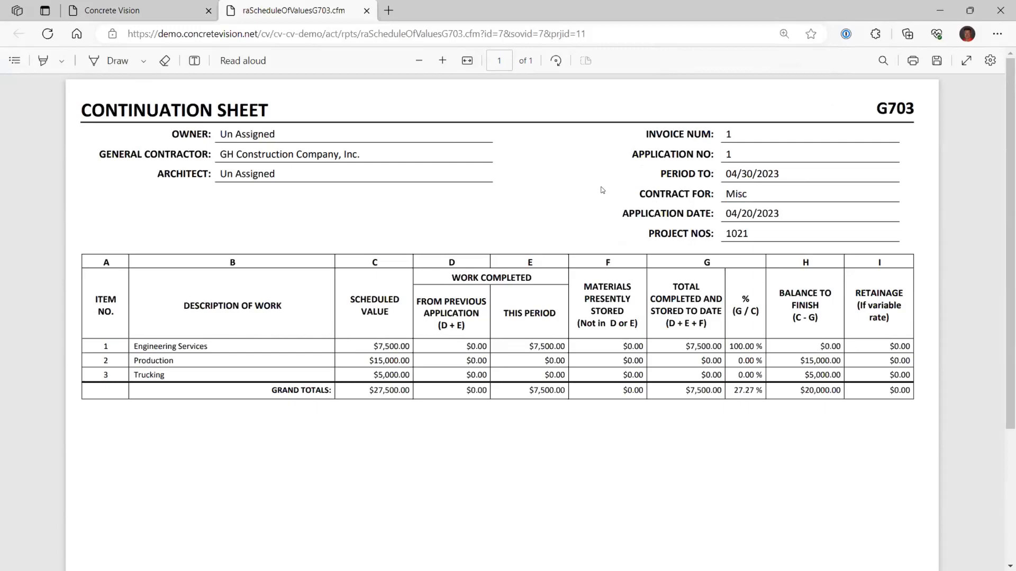
{"action": "scroll", "coordinate": [614, 249], "scroll_direction": "down", "scroll_amount": 3}
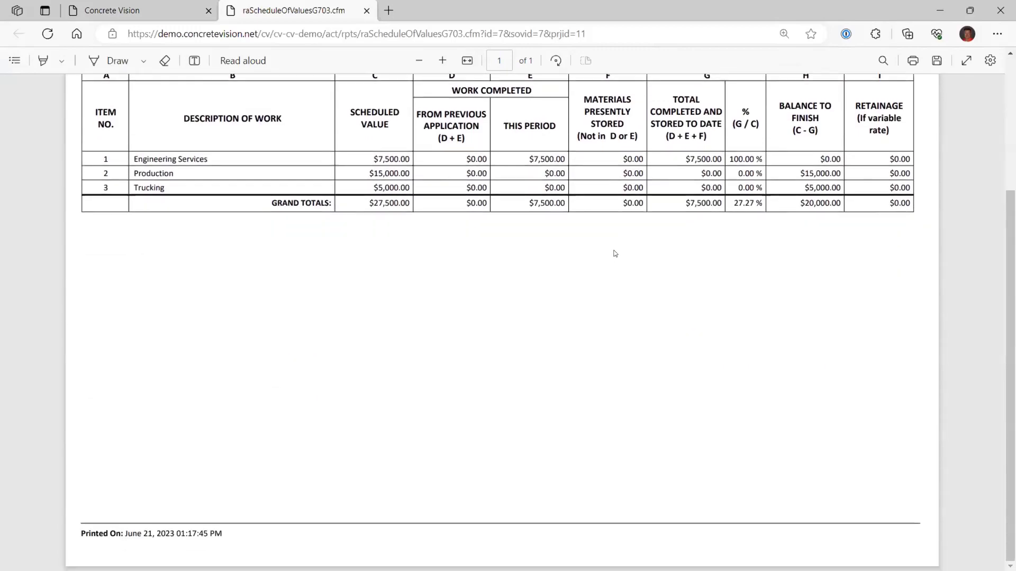
{"action": "scroll", "coordinate": [615, 259], "scroll_direction": "up", "scroll_amount": 3}
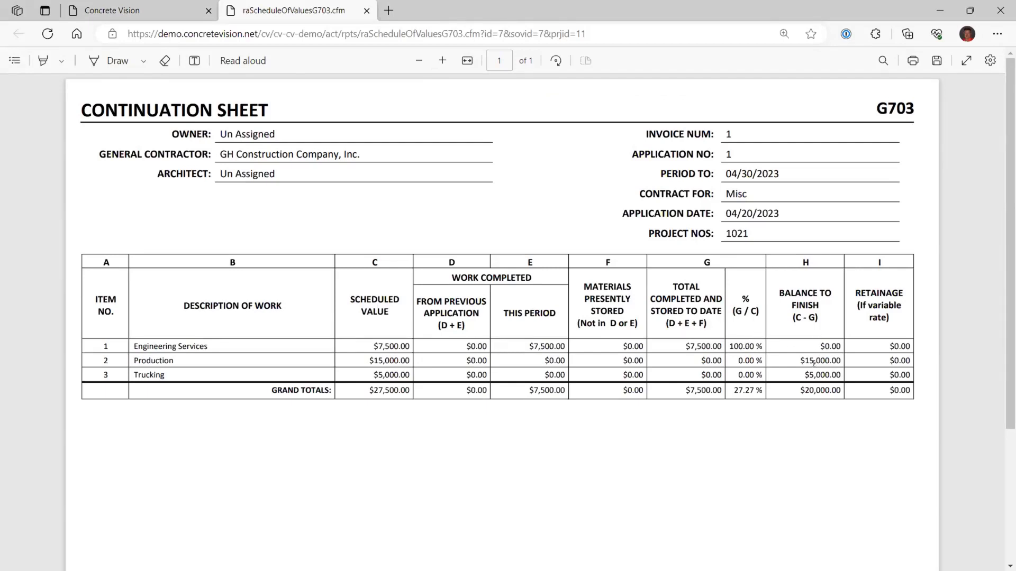
{"action": "left_click", "coordinate": [367, 10]}
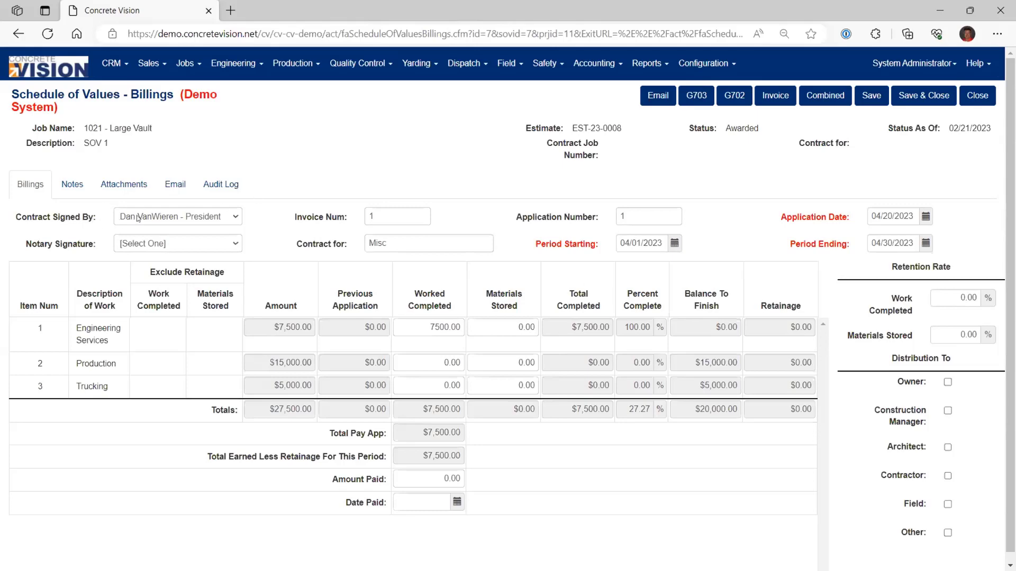
Reselect CV Precast Company's president as the billing's contract signer and save the billing.
{"action": "left_click", "coordinate": [180, 217]}
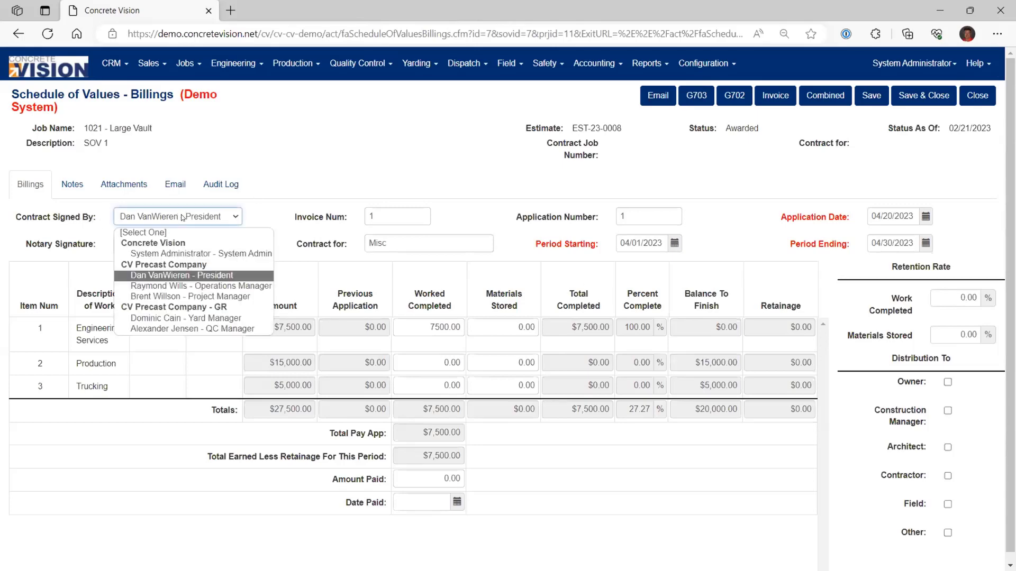
{"action": "left_click", "coordinate": [213, 274]}
{"action": "left_click", "coordinate": [872, 96]}
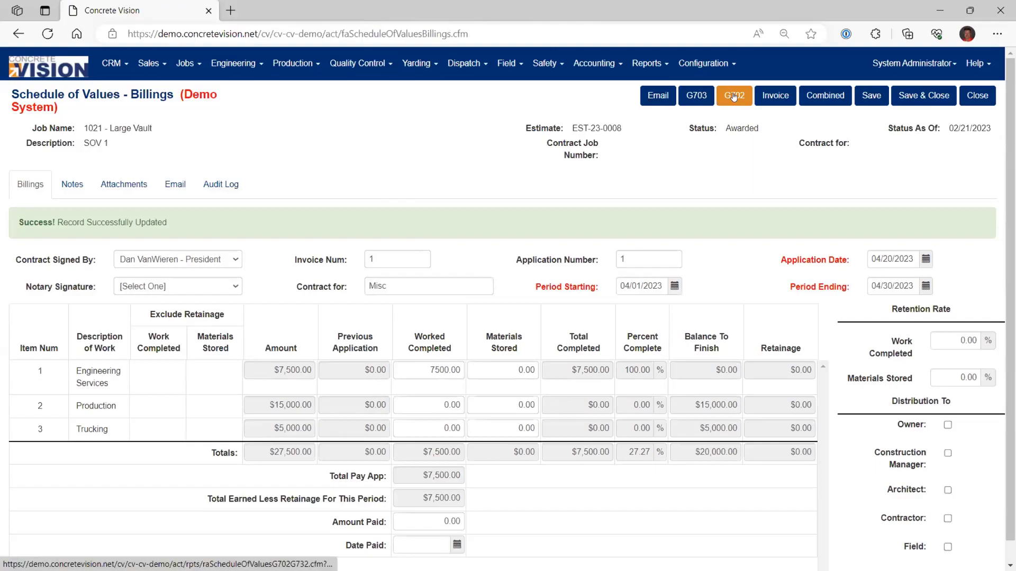
Generate the G702 application and certificate for payment and examine its contract sums, retainage, signature and change order summary.
{"action": "left_click", "coordinate": [734, 96]}
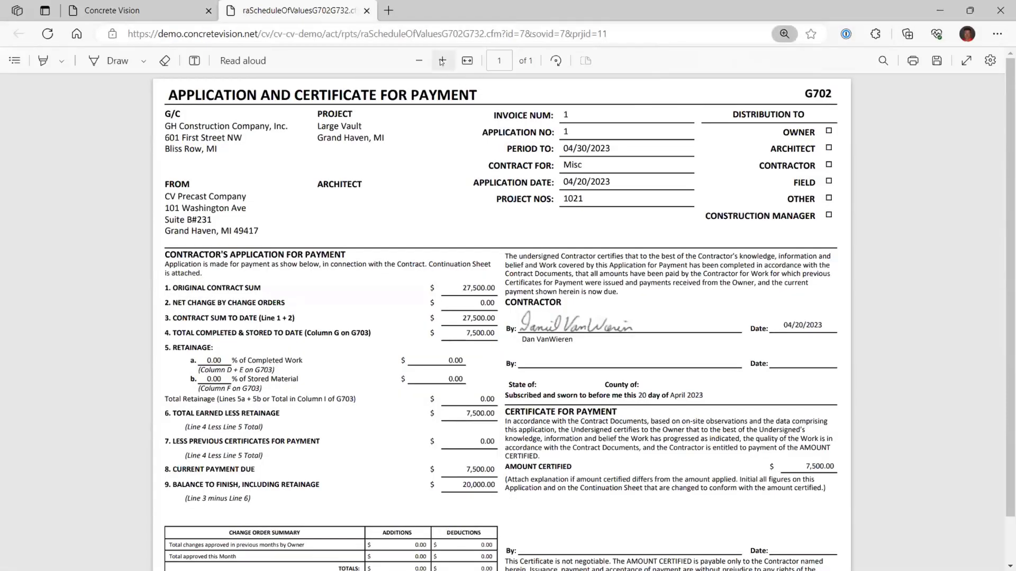
{"action": "left_click", "coordinate": [441, 60]}
{"action": "left_click", "coordinate": [442, 60]}
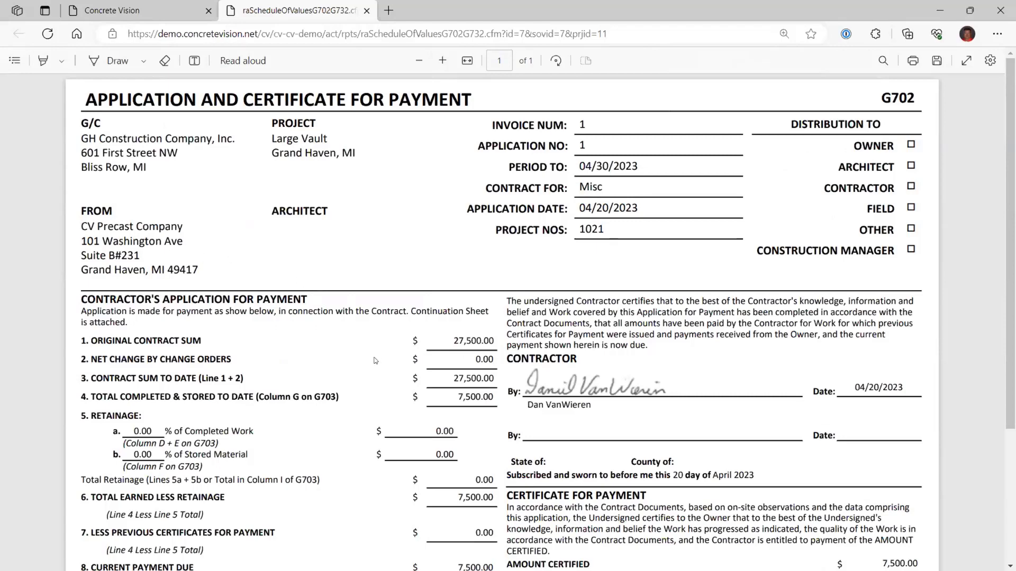
{"action": "scroll", "coordinate": [368, 346], "scroll_direction": "down", "scroll_amount": 2}
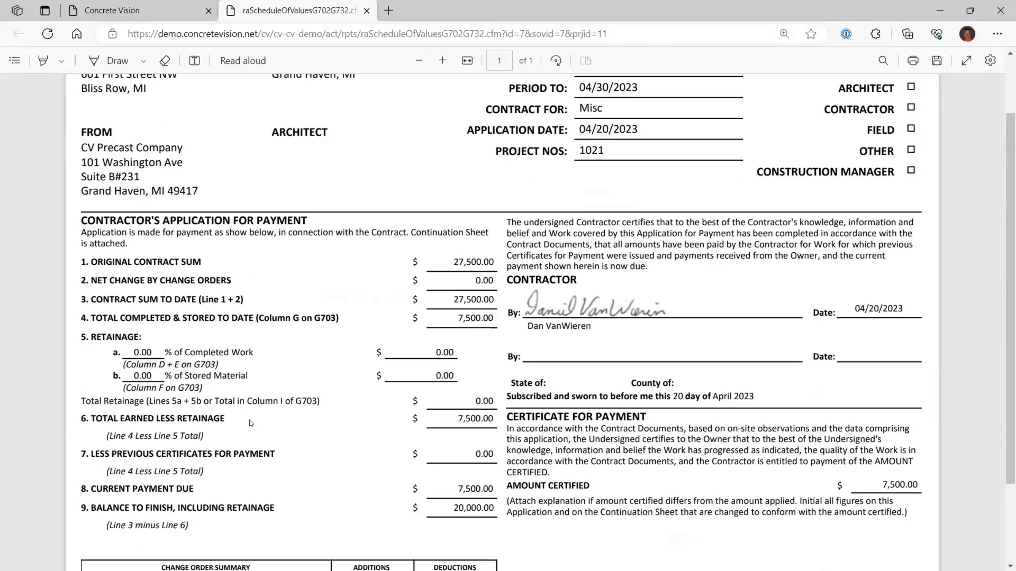
{"action": "scroll", "coordinate": [365, 437], "scroll_direction": "down", "scroll_amount": 2}
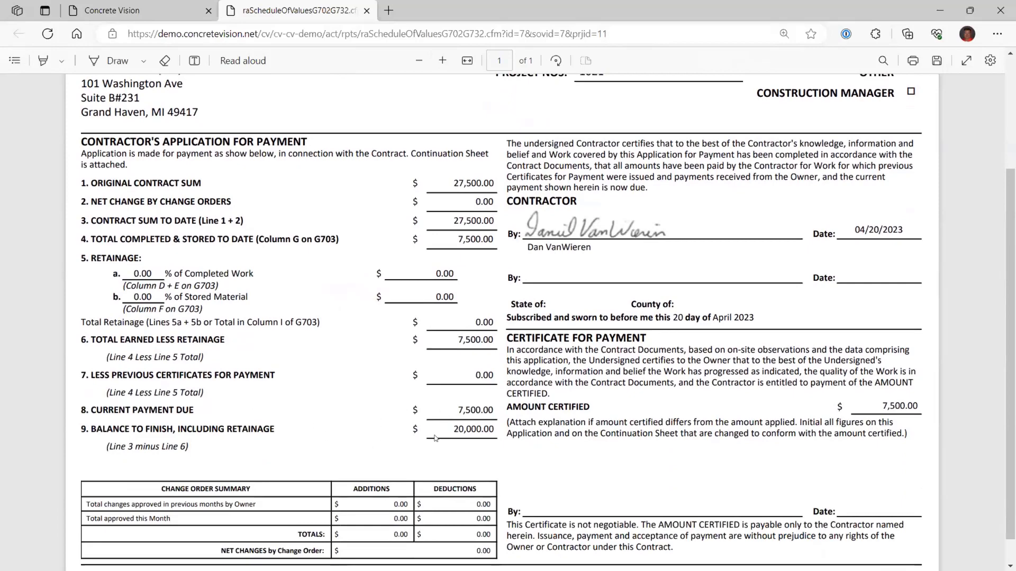
{"action": "scroll", "coordinate": [405, 437], "scroll_direction": "up", "scroll_amount": 4}
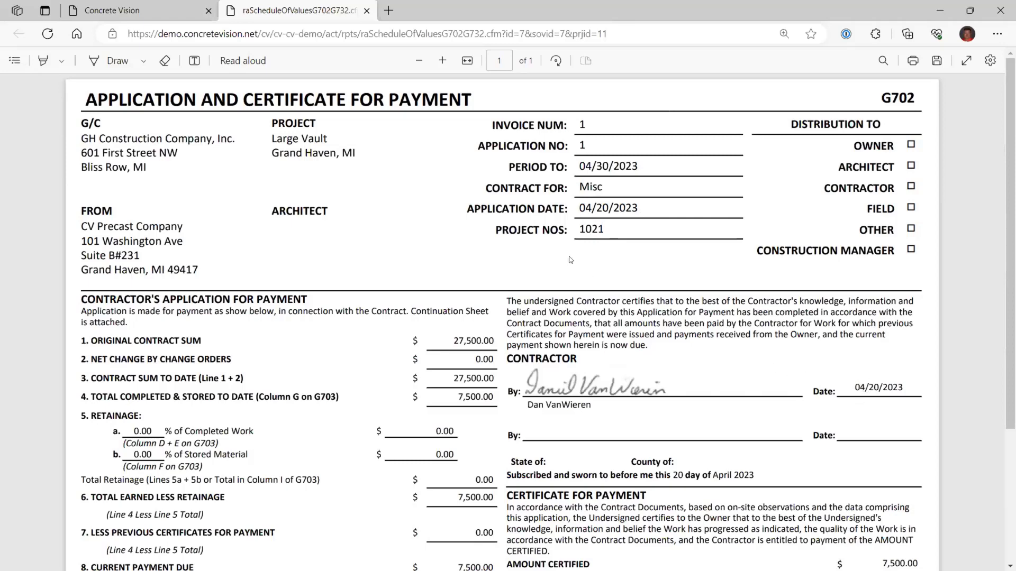
Close the G702 report, generate the billing's invoice, examine its header, line items and amounts due, and close it.
{"action": "left_click", "coordinate": [366, 11]}
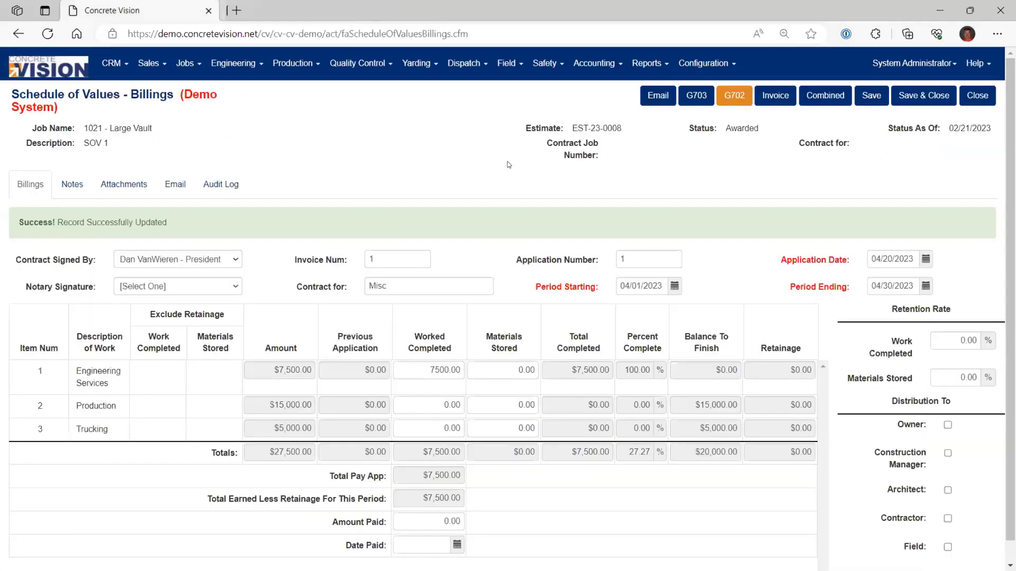
{"action": "left_click", "coordinate": [778, 98]}
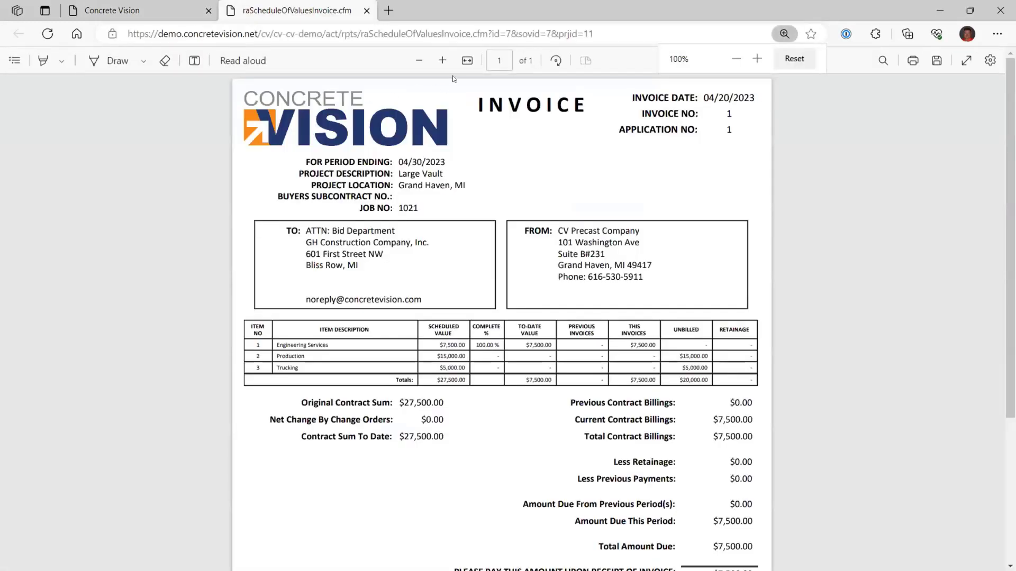
{"action": "left_click", "coordinate": [442, 61]}
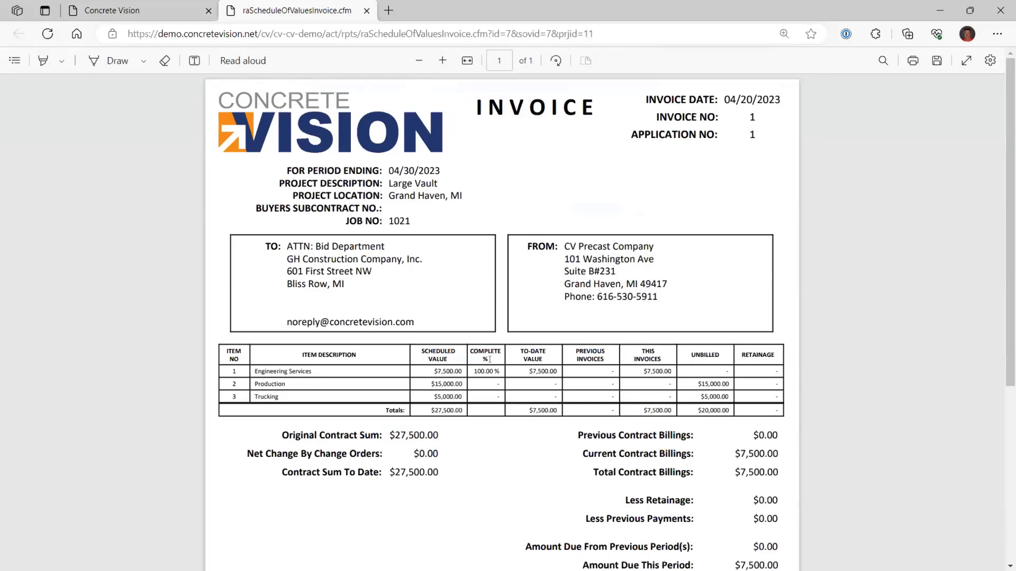
{"action": "scroll", "coordinate": [570, 376], "scroll_direction": "down", "scroll_amount": 1}
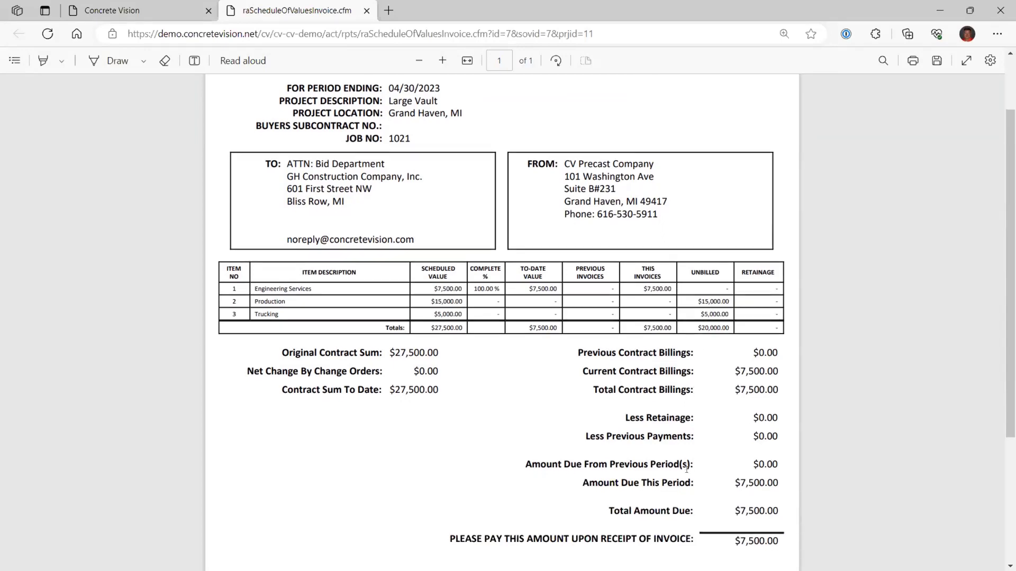
{"action": "scroll", "coordinate": [635, 422], "scroll_direction": "down", "scroll_amount": 4}
{"action": "scroll", "coordinate": [604, 418], "scroll_direction": "up", "scroll_amount": 4}
{"action": "scroll", "coordinate": [604, 417], "scroll_direction": "up", "scroll_amount": 3}
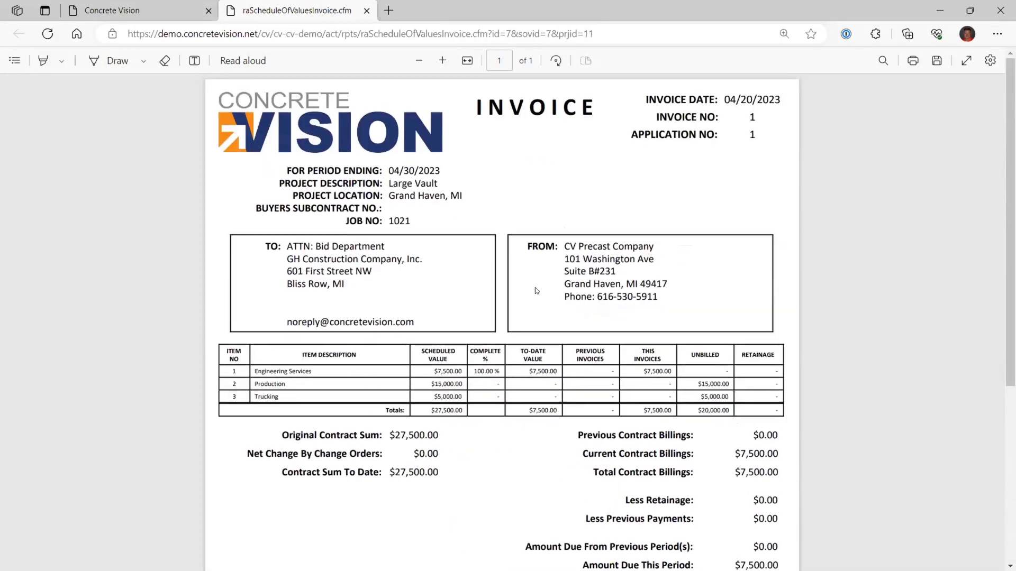
{"action": "key", "text": "ctrl+w"}
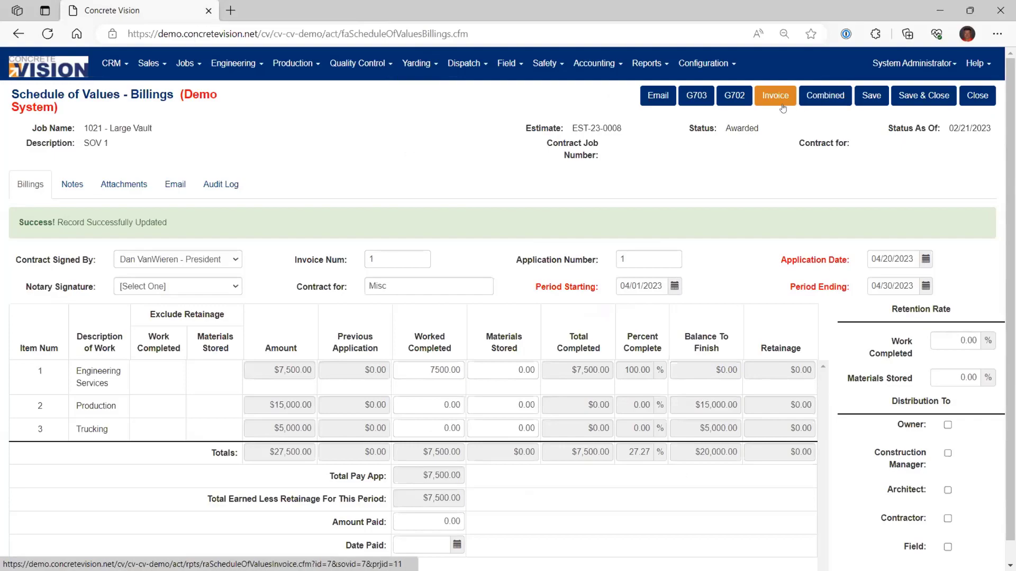
Generate the combined report, look through its invoice, G703 and G702 pages, and close it.
{"action": "left_click", "coordinate": [826, 96]}
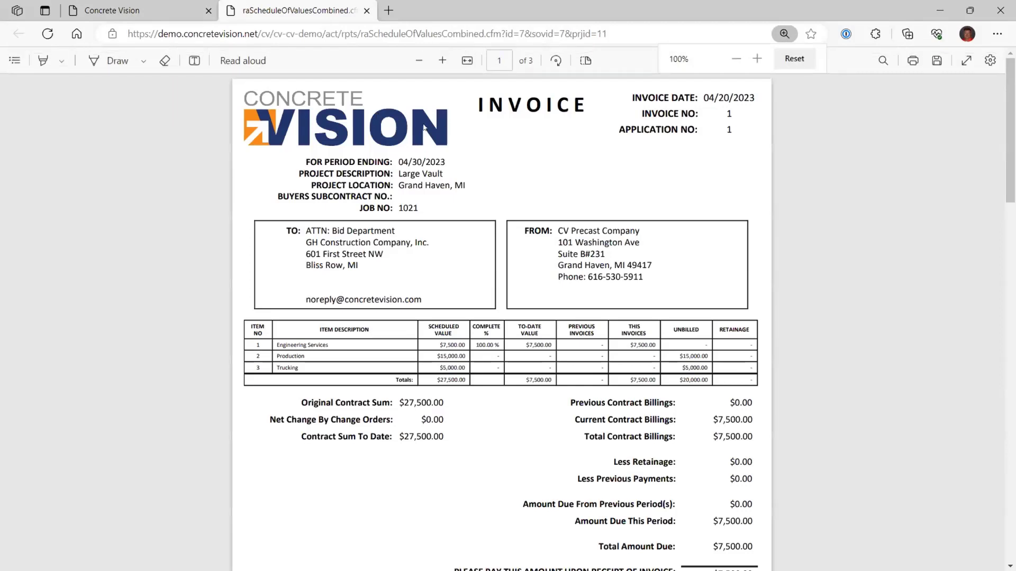
{"action": "scroll", "coordinate": [537, 151], "scroll_direction": "down", "scroll_amount": 8}
{"action": "scroll", "coordinate": [537, 152], "scroll_direction": "down", "scroll_amount": 4}
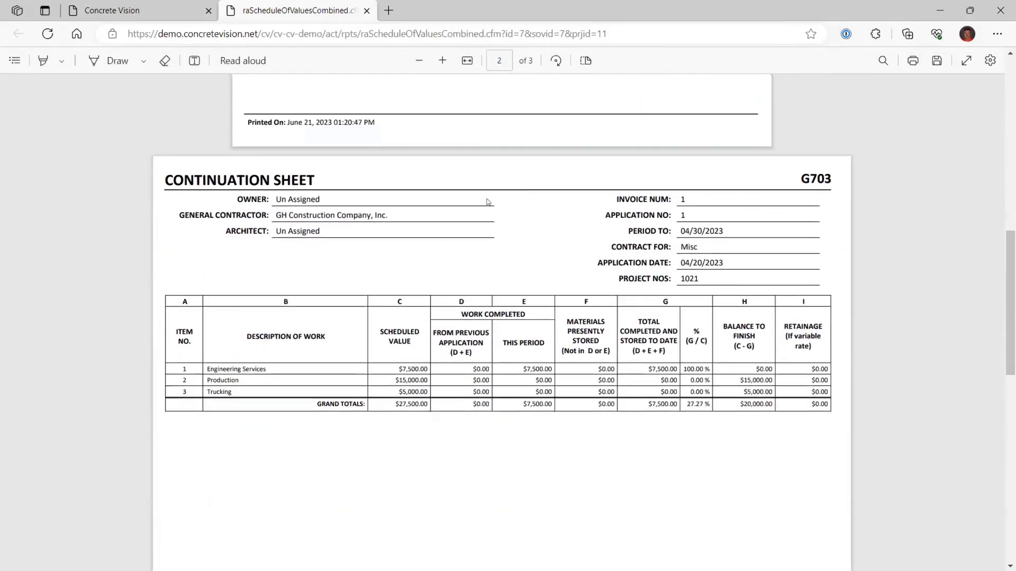
{"action": "scroll", "coordinate": [547, 201], "scroll_direction": "down", "scroll_amount": 3}
{"action": "scroll", "coordinate": [547, 199], "scroll_direction": "down", "scroll_amount": 8}
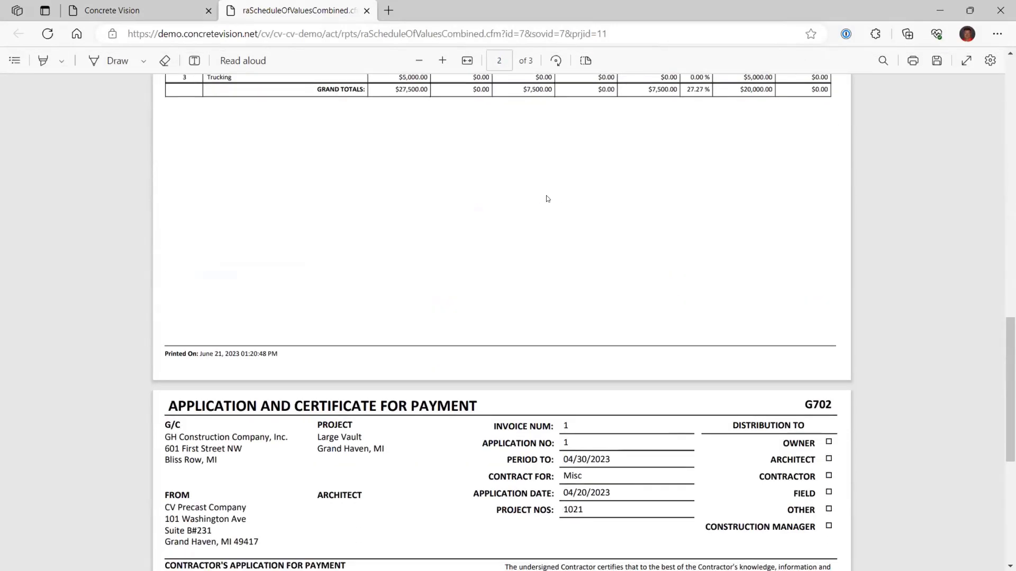
{"action": "scroll", "coordinate": [564, 234], "scroll_direction": "down", "scroll_amount": 1}
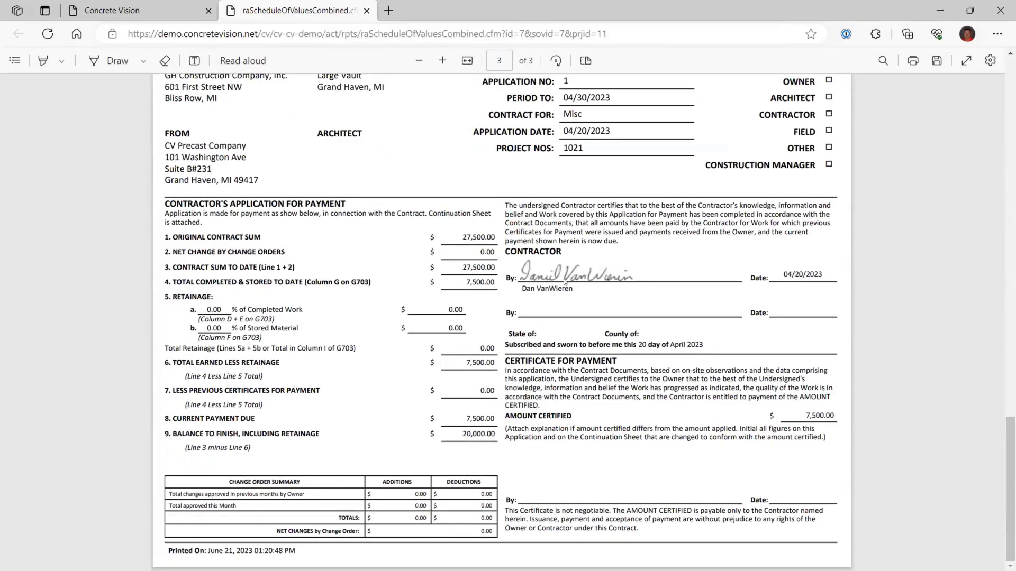
{"action": "left_click", "coordinate": [366, 10]}
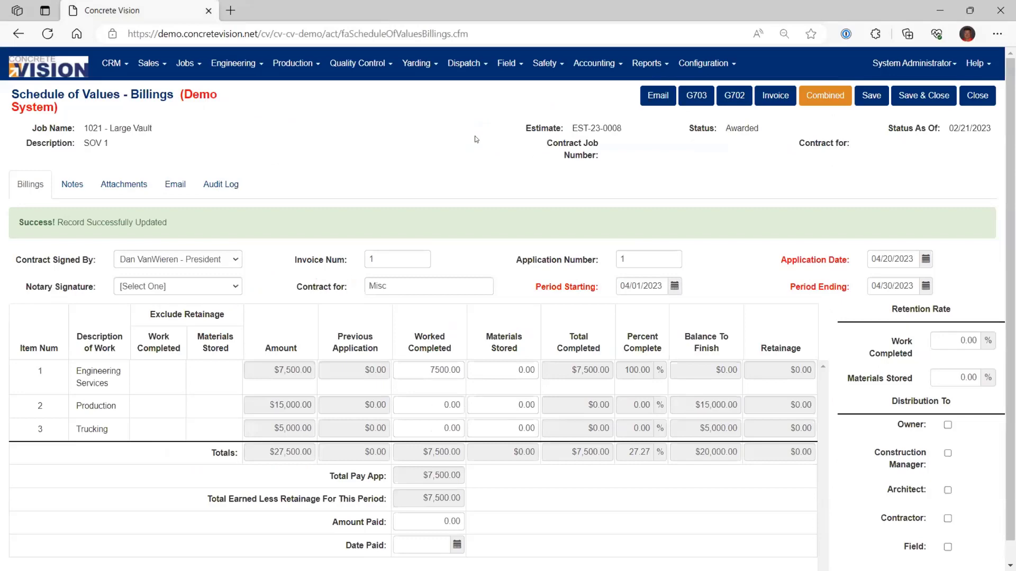
Start an email message for the billing and add a second recipient from the suggested contacts.
{"action": "left_click", "coordinate": [656, 100]}
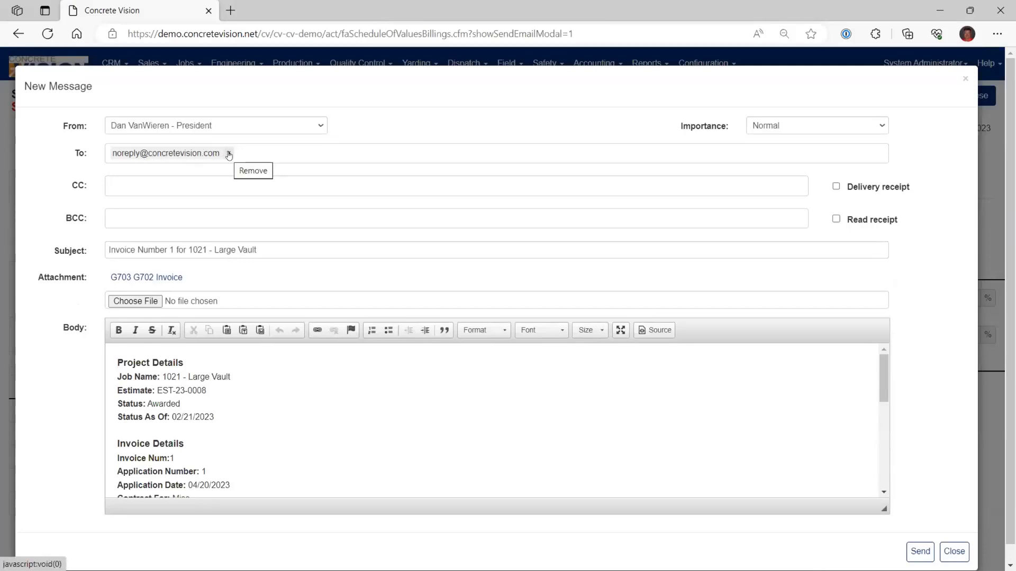
{"action": "left_click", "coordinate": [265, 151]}
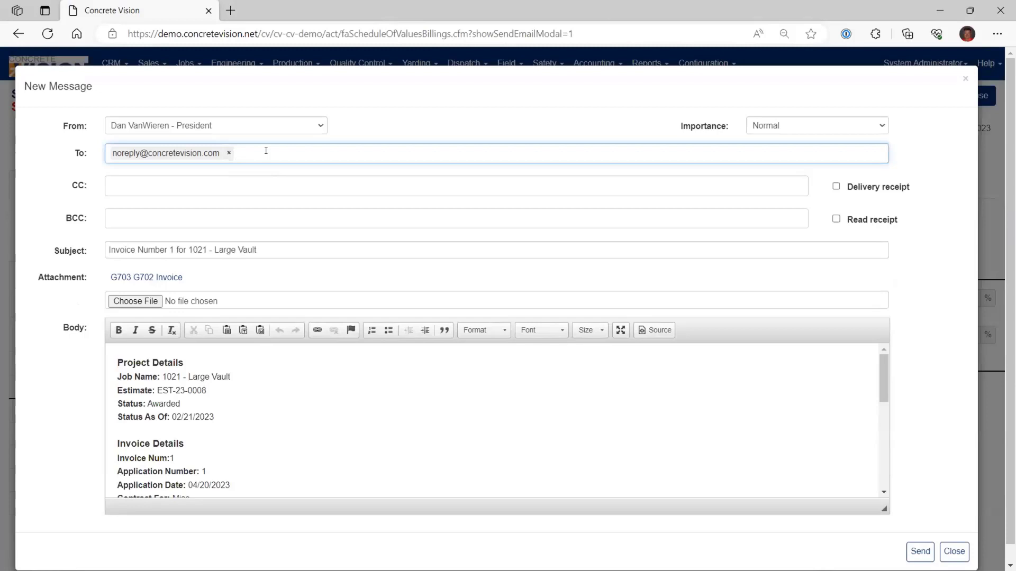
{"action": "type", "text": "dan"}
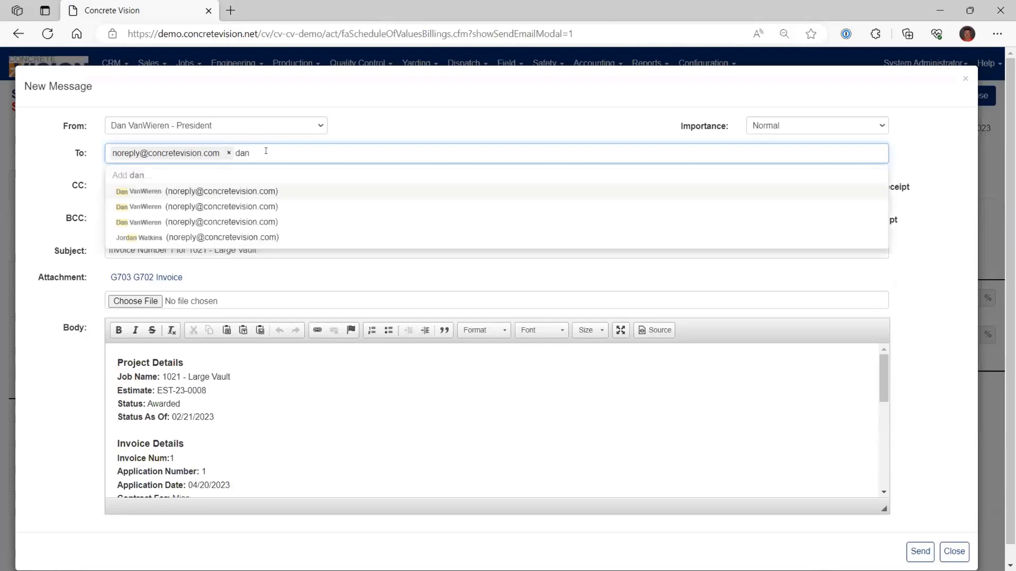
{"action": "left_click", "coordinate": [220, 192]}
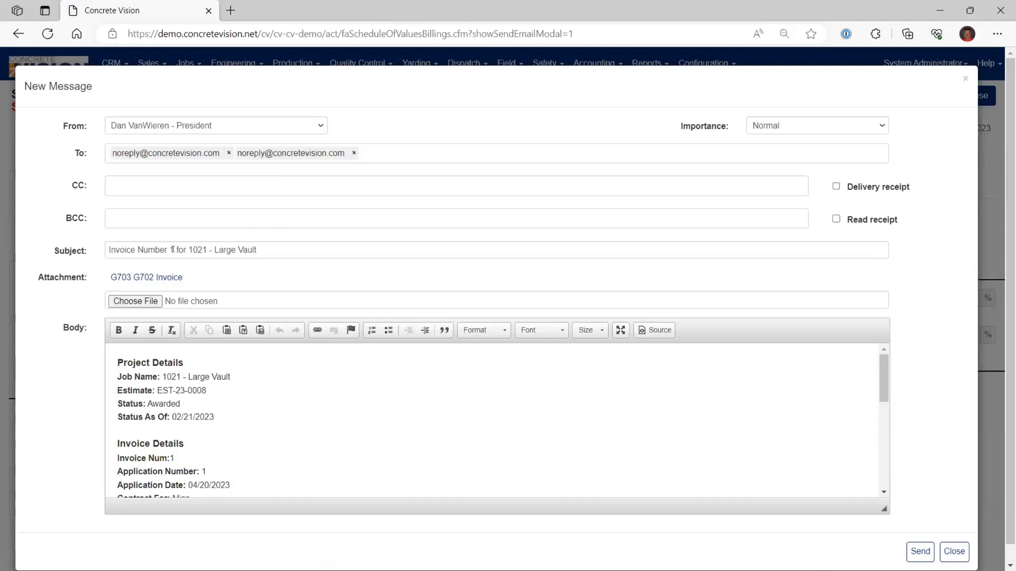
Examine the email's subject line and read through its body from the project details to the distribution list.
{"action": "left_click_drag", "start_coordinate": [108, 250], "coordinate": [276, 249]}
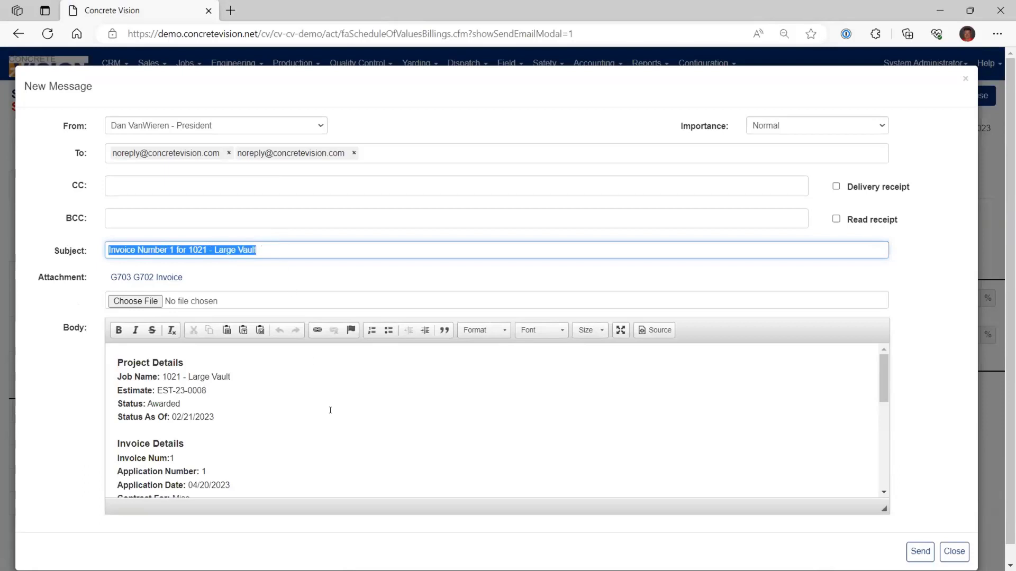
{"action": "scroll", "coordinate": [327, 420], "scroll_direction": "down", "scroll_amount": 3}
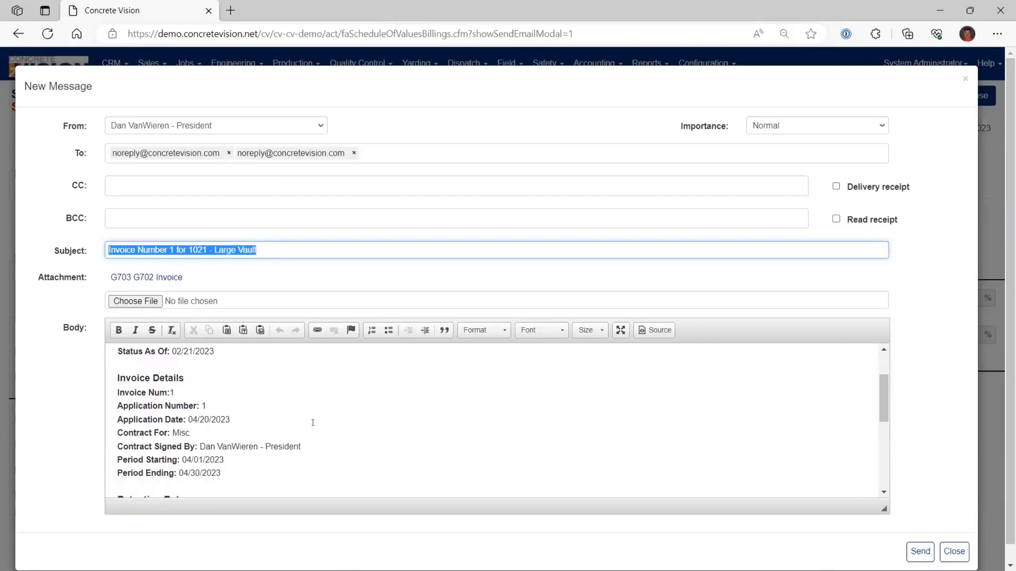
{"action": "scroll", "coordinate": [322, 426], "scroll_direction": "down", "scroll_amount": 3}
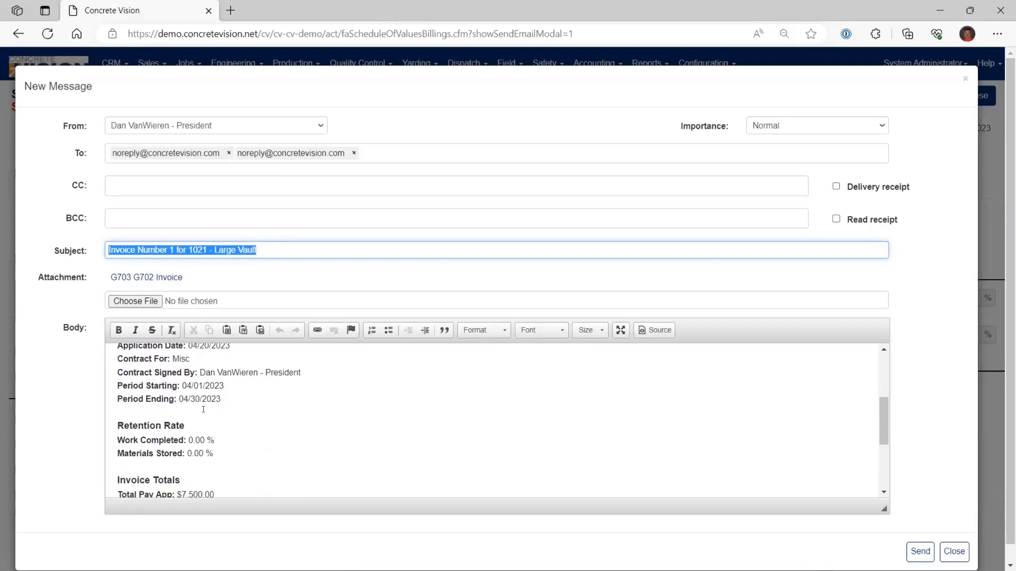
{"action": "scroll", "coordinate": [227, 418], "scroll_direction": "down", "scroll_amount": 2}
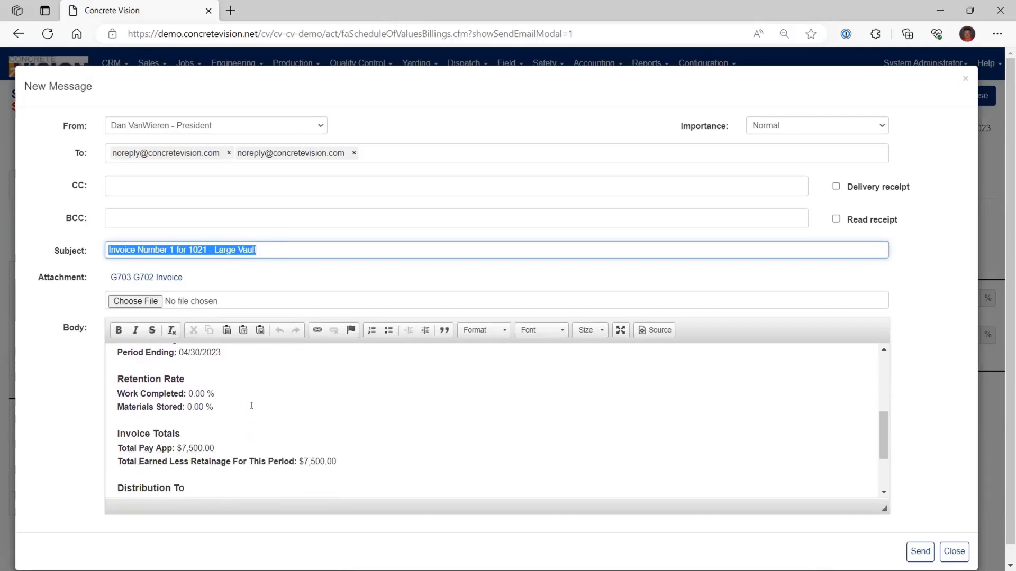
{"action": "scroll", "coordinate": [257, 408], "scroll_direction": "down", "scroll_amount": 3}
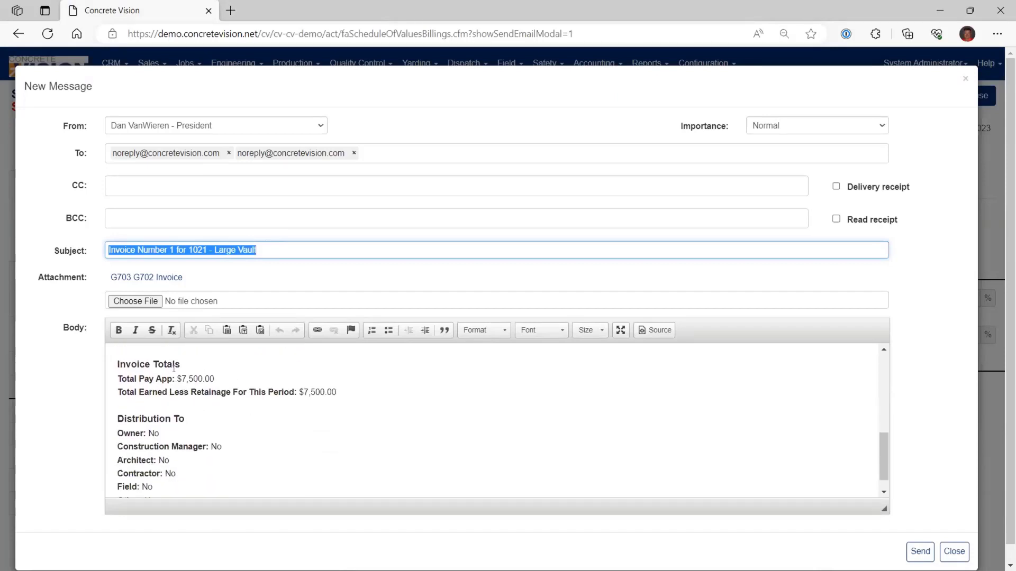
{"action": "scroll", "coordinate": [275, 401], "scroll_direction": "down", "scroll_amount": 3}
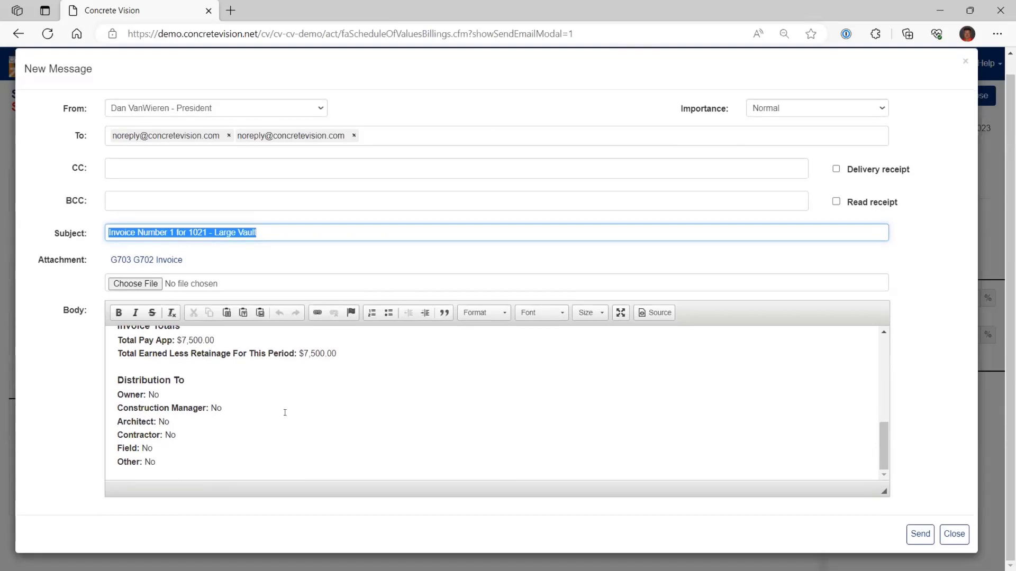
{"action": "scroll", "coordinate": [286, 413], "scroll_direction": "up", "scroll_amount": 3}
{"action": "scroll", "coordinate": [295, 410], "scroll_direction": "up", "scroll_amount": 6}
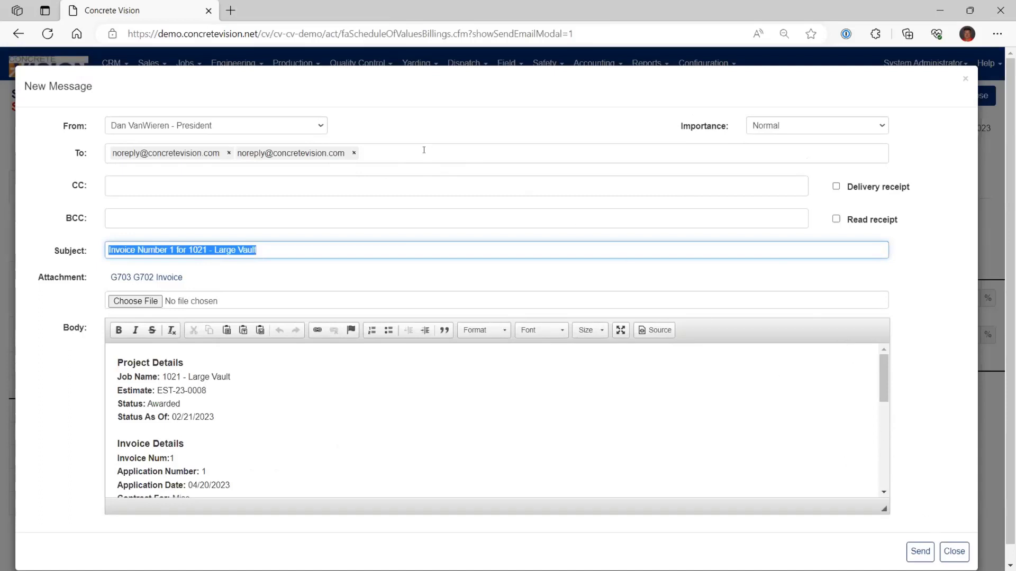
Remove the second recipient from the billing email and send the message.
{"action": "left_click", "coordinate": [354, 153]}
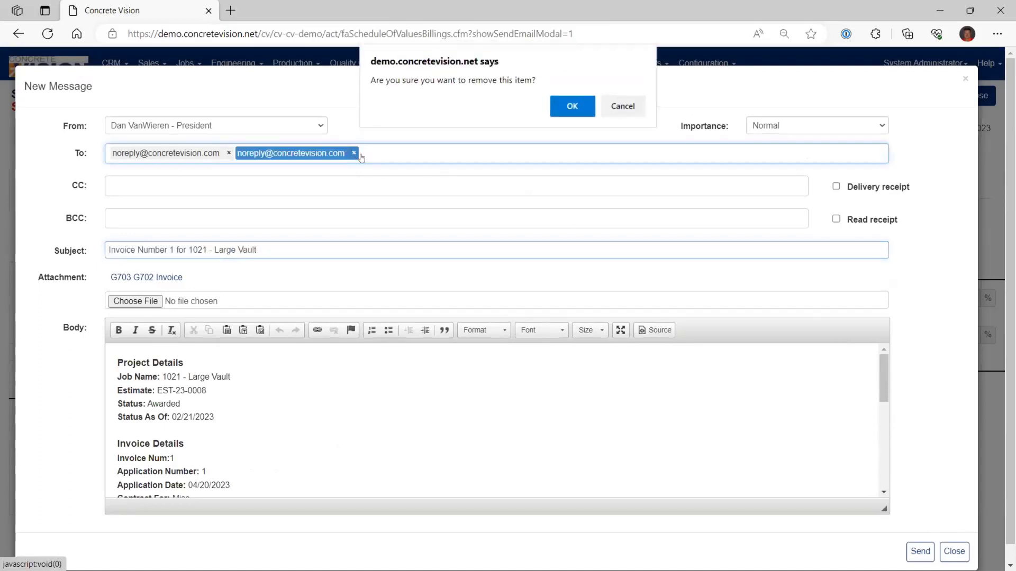
{"action": "left_click", "coordinate": [565, 107]}
{"action": "left_click", "coordinate": [411, 108]}
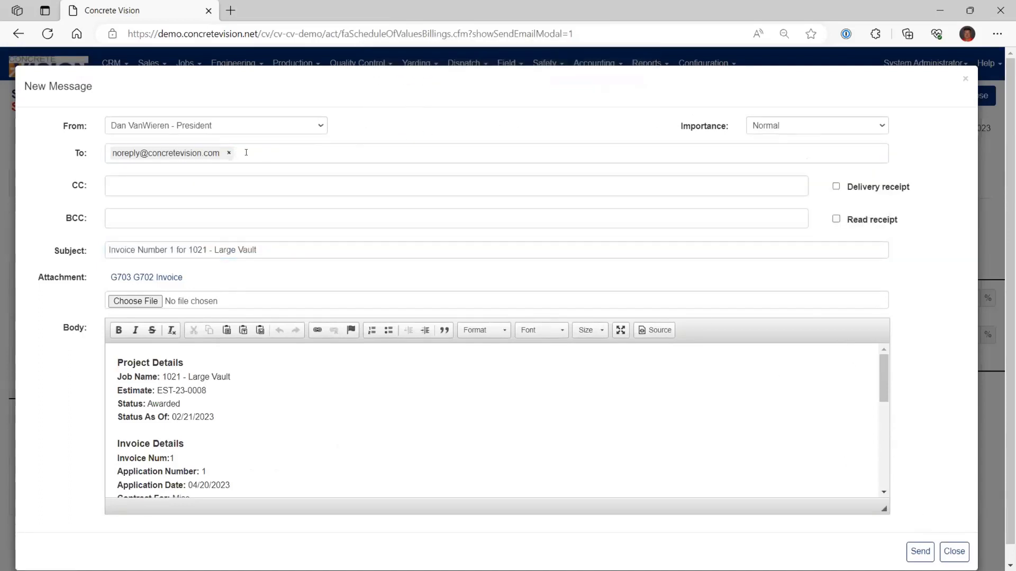
{"action": "left_click", "coordinate": [919, 551]}
{"action": "left_click", "coordinate": [572, 107]}
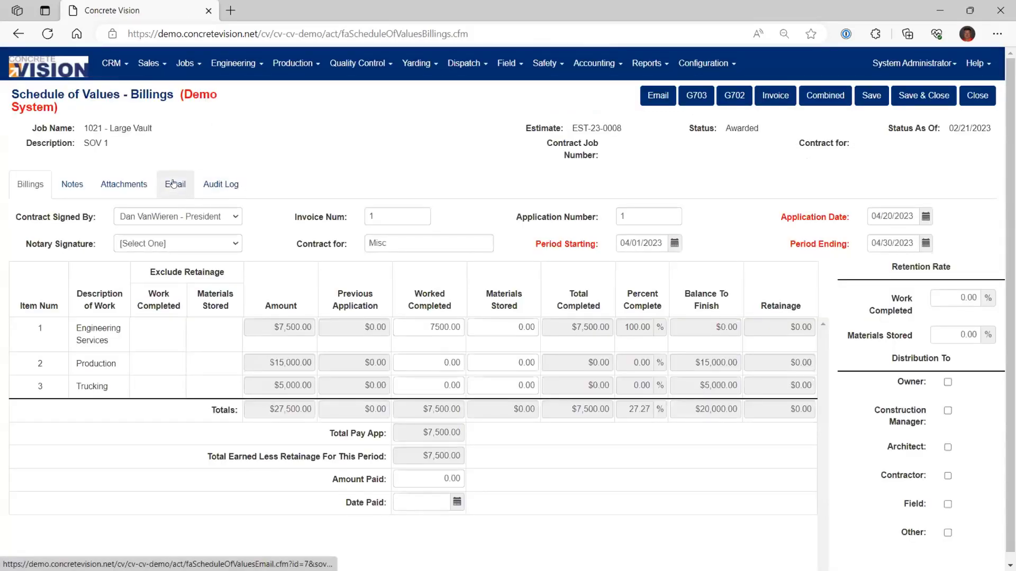
Open the sent invoice message from the billing's email history, read through it, and return to the billing.
{"action": "left_click", "coordinate": [173, 184]}
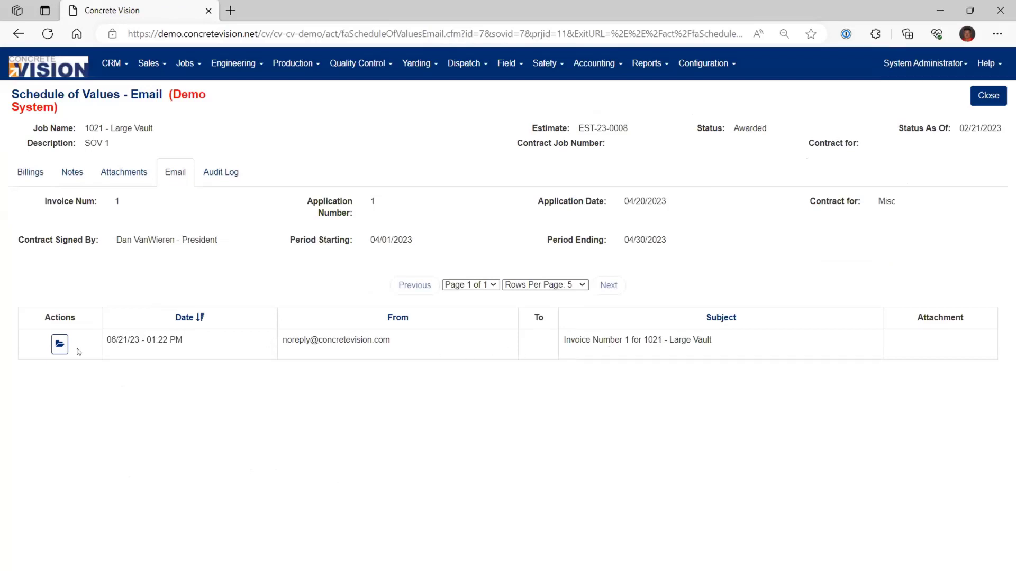
{"action": "left_click", "coordinate": [58, 345]}
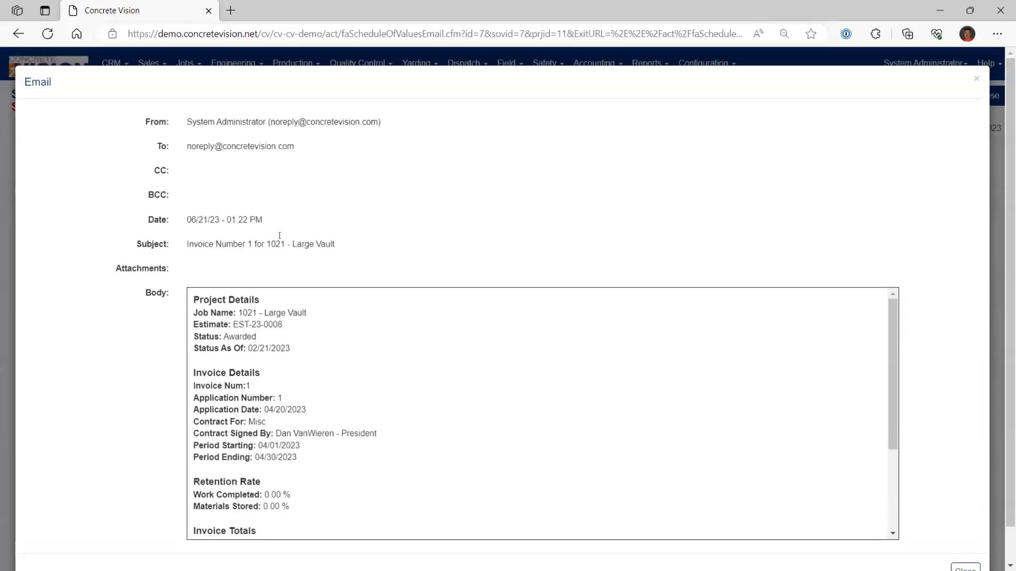
{"action": "scroll", "coordinate": [326, 335], "scroll_direction": "down", "scroll_amount": 5}
{"action": "scroll", "coordinate": [351, 458], "scroll_direction": "up", "scroll_amount": 4}
{"action": "scroll", "coordinate": [382, 396], "scroll_direction": "up", "scroll_amount": 2}
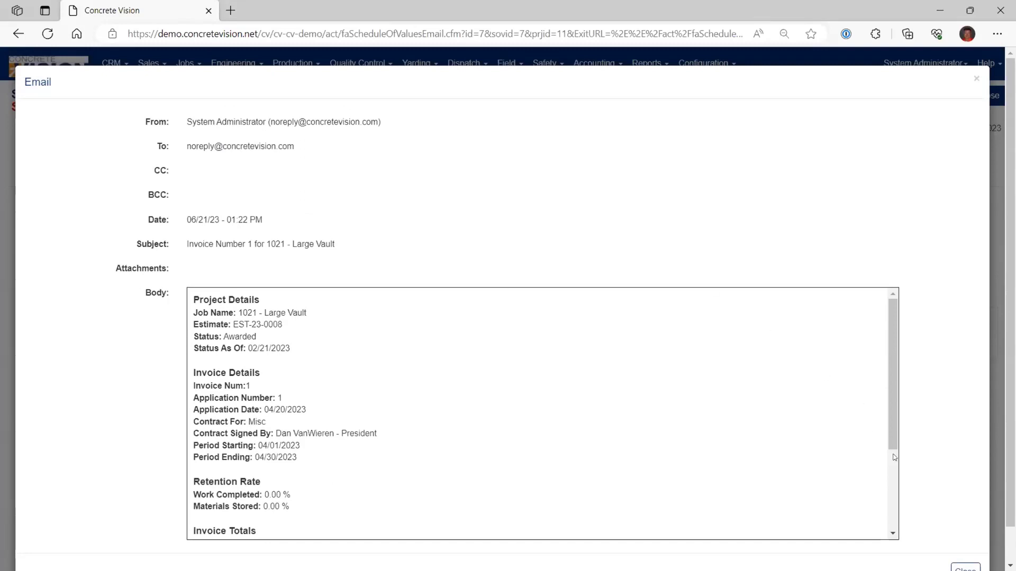
{"action": "left_click", "coordinate": [965, 568]}
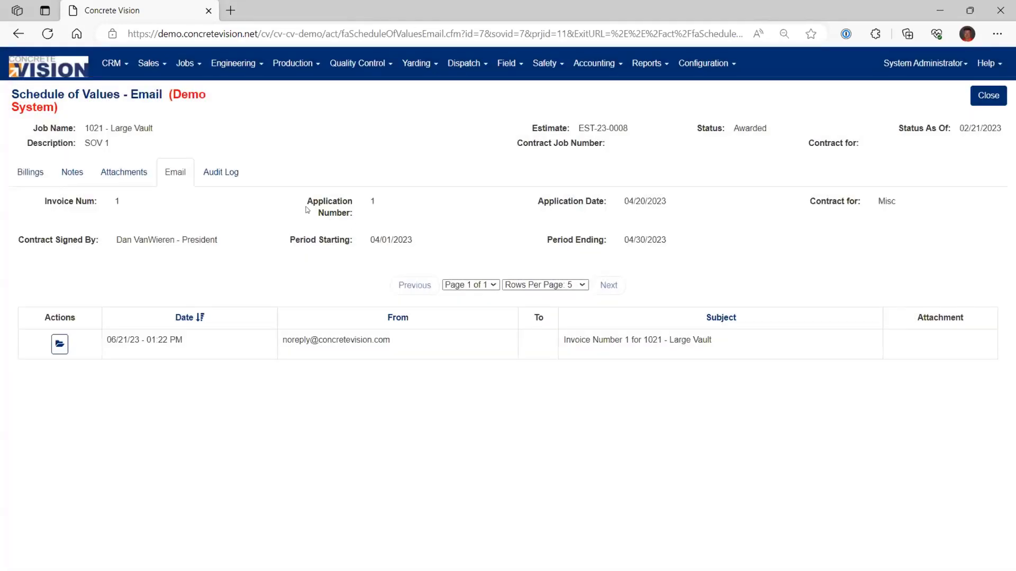
{"action": "left_click", "coordinate": [22, 173]}
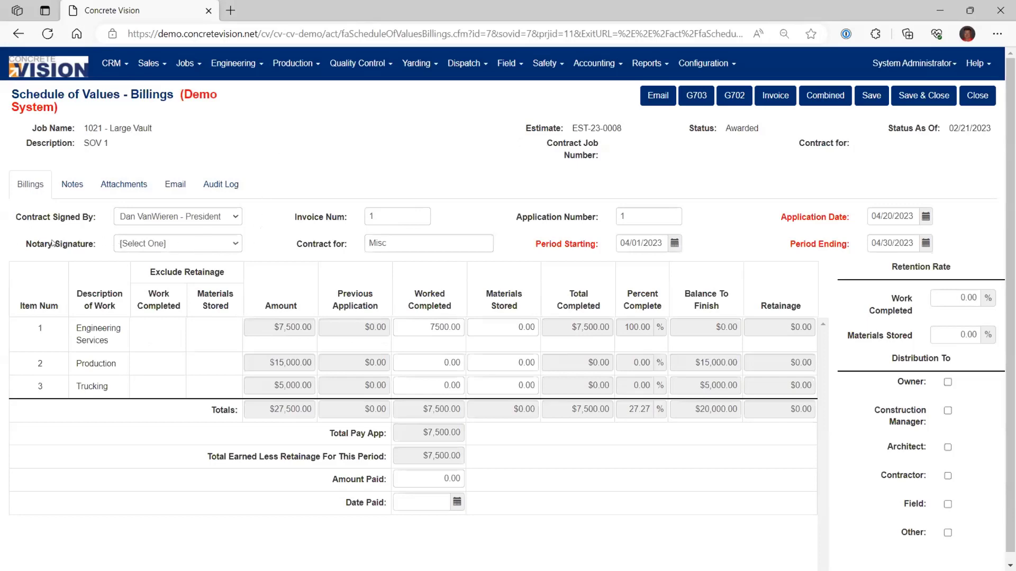
Open the CV Precast Company president's contact record and examine its digital signature, notary signature file and notary county settings.
{"action": "left_click", "coordinate": [199, 244]}
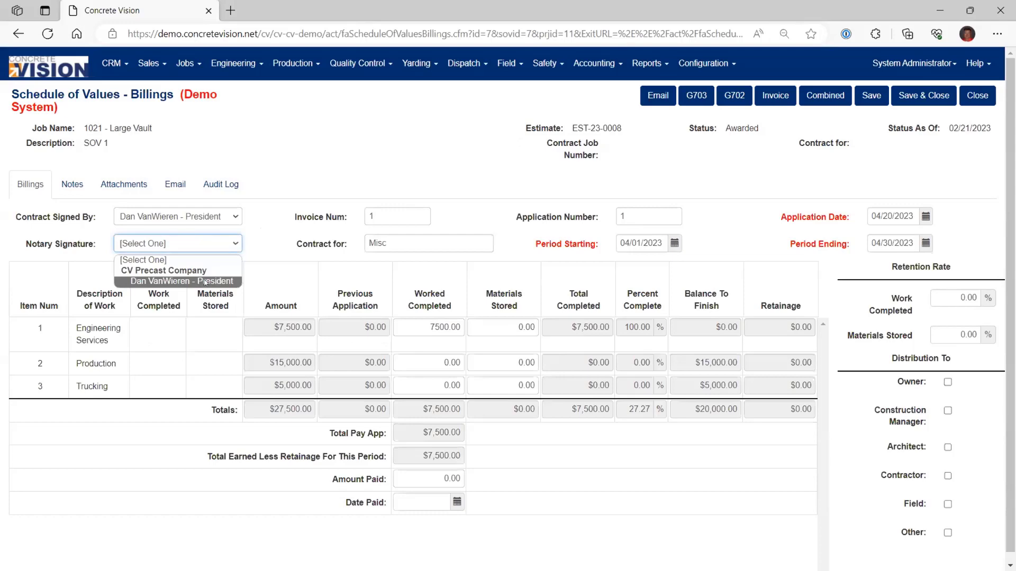
{"action": "left_click", "coordinate": [112, 63]}
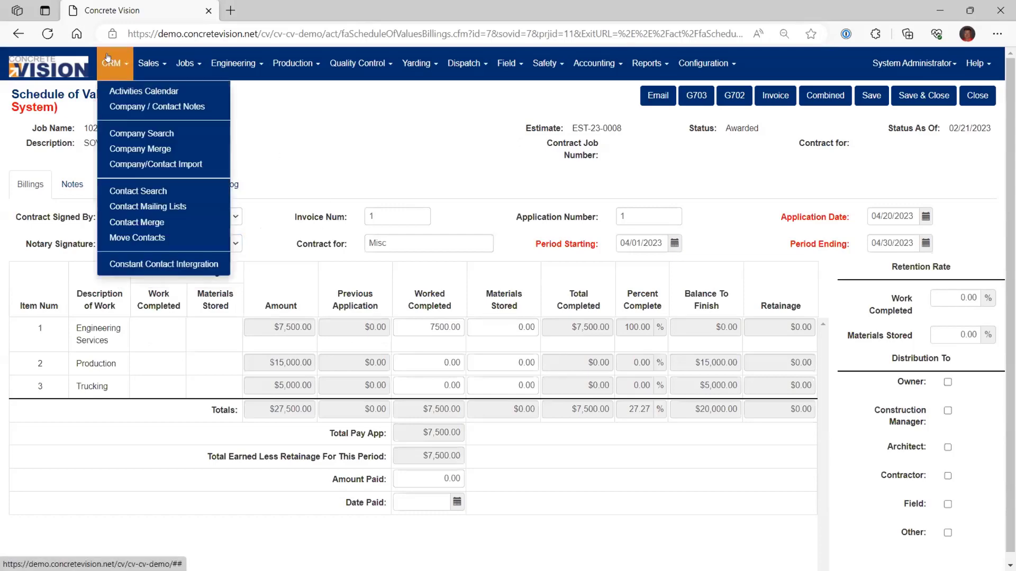
{"action": "left_click", "coordinate": [150, 133]}
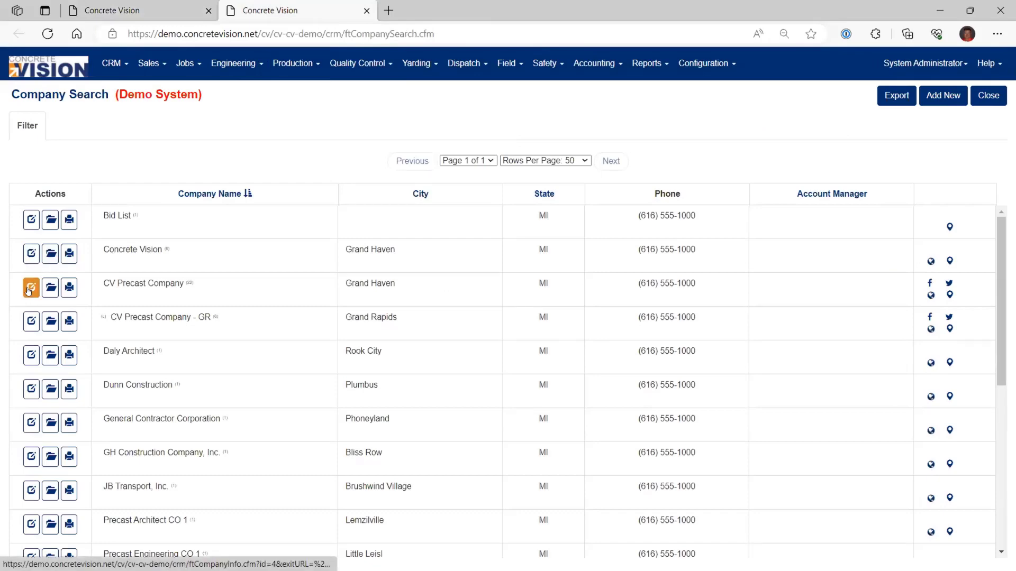
{"action": "left_click", "coordinate": [31, 287]}
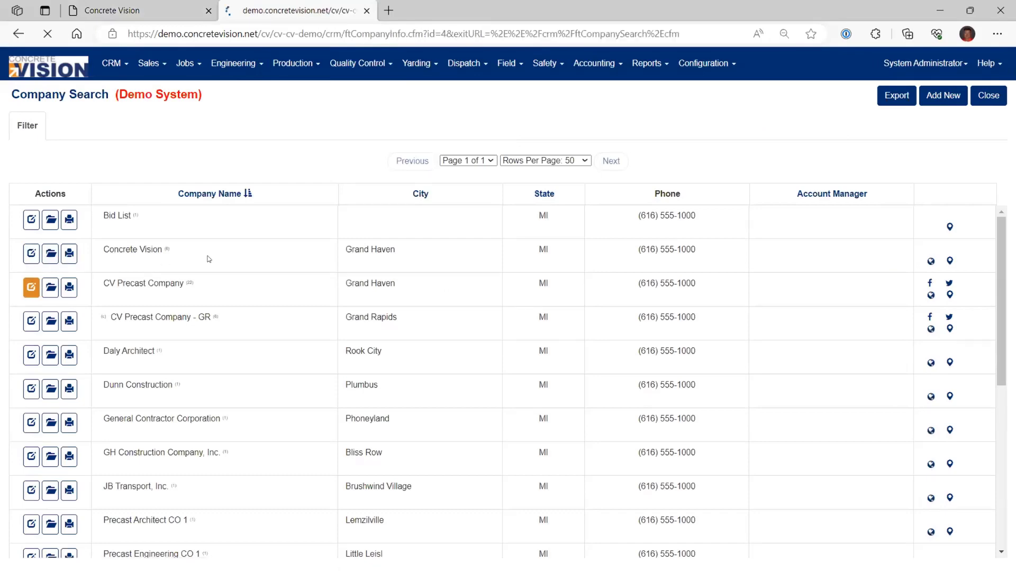
{"action": "left_click", "coordinate": [122, 139]}
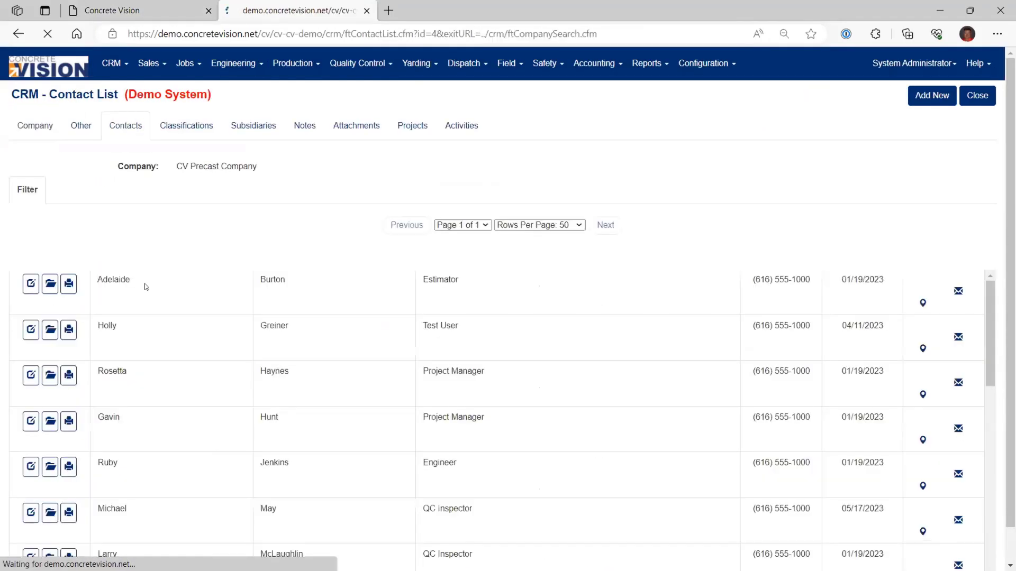
{"action": "scroll", "coordinate": [145, 427], "scroll_direction": "down", "scroll_amount": 4}
{"action": "scroll", "coordinate": [146, 438], "scroll_direction": "down", "scroll_amount": 7}
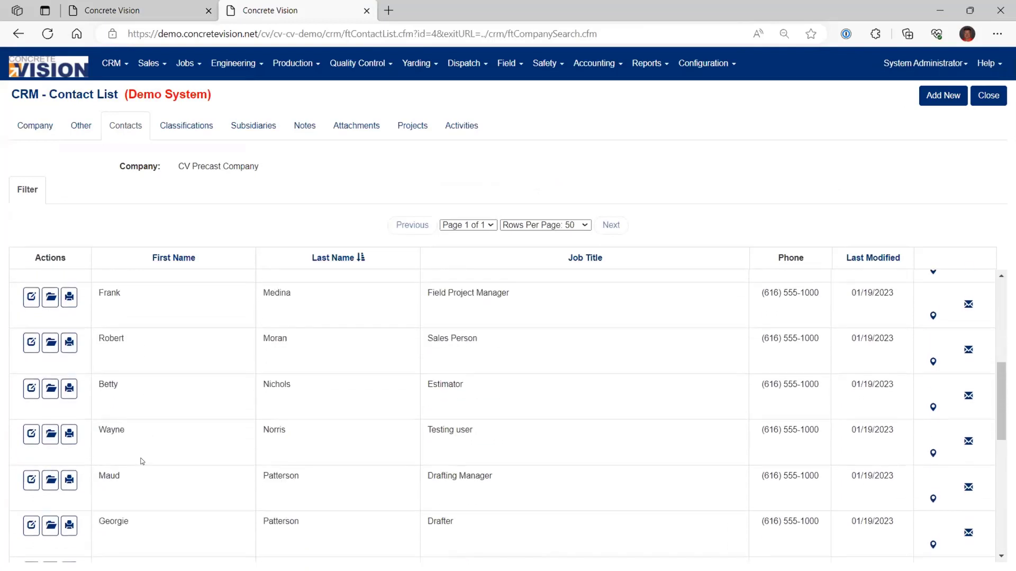
{"action": "scroll", "coordinate": [142, 486], "scroll_direction": "down", "scroll_amount": 3}
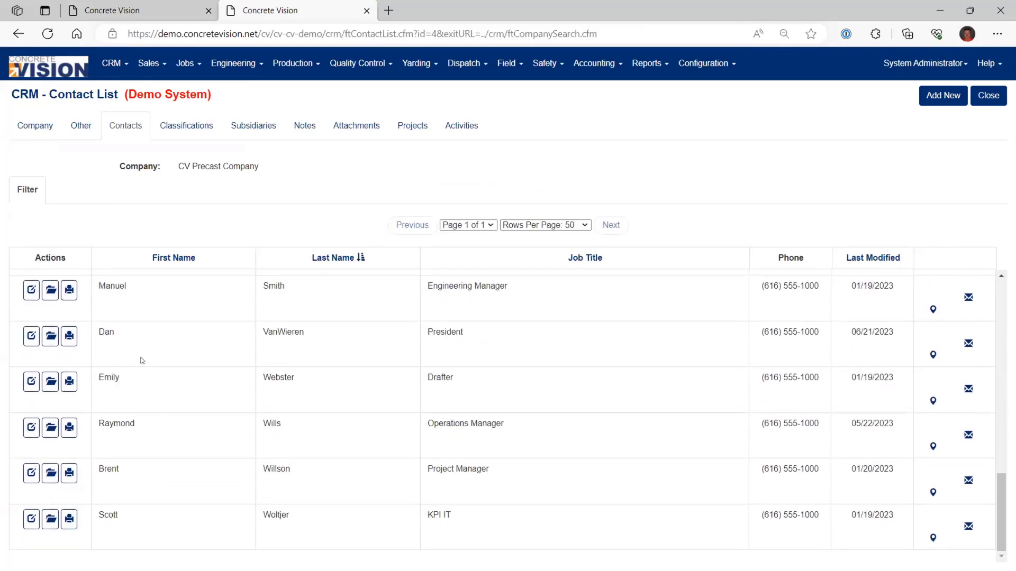
{"action": "left_click", "coordinate": [38, 344]}
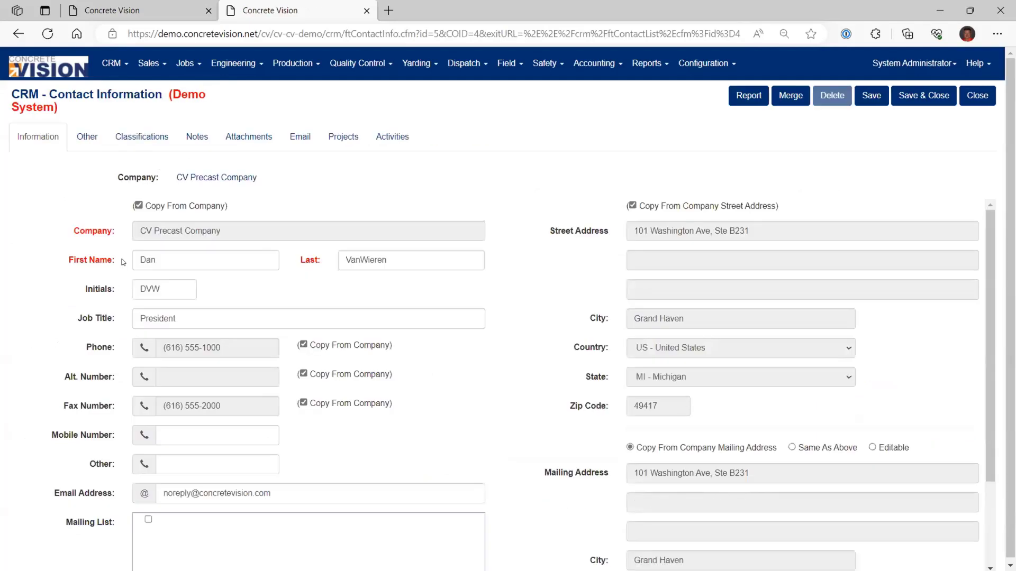
{"action": "left_click", "coordinate": [84, 139]}
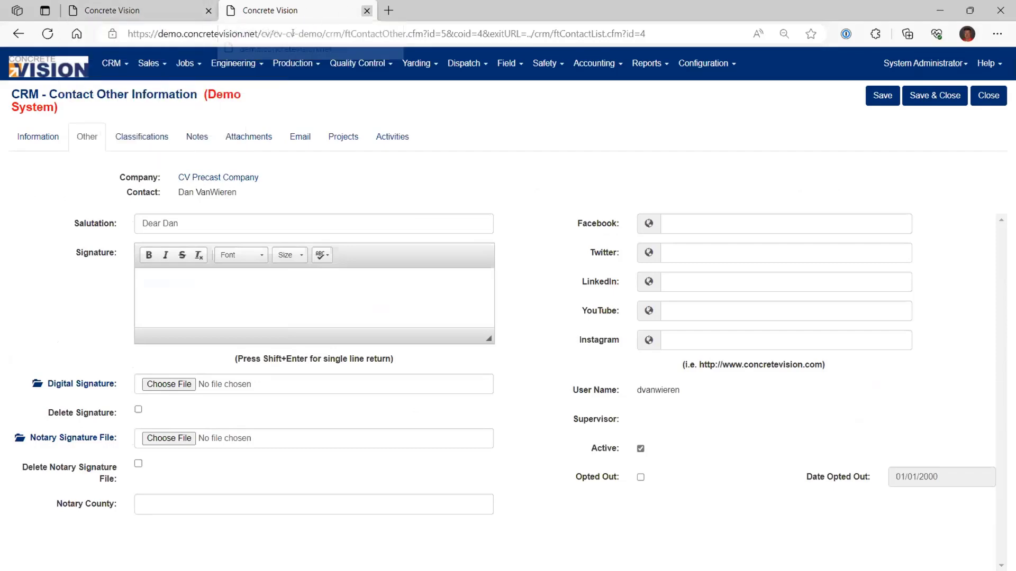
{"action": "left_click", "coordinate": [366, 10]}
Set the billing's notary signature to the CV Precast Company president, save it, and check the signatures on the G702 report.
{"action": "left_click", "coordinate": [207, 243]}
{"action": "left_click", "coordinate": [204, 281]}
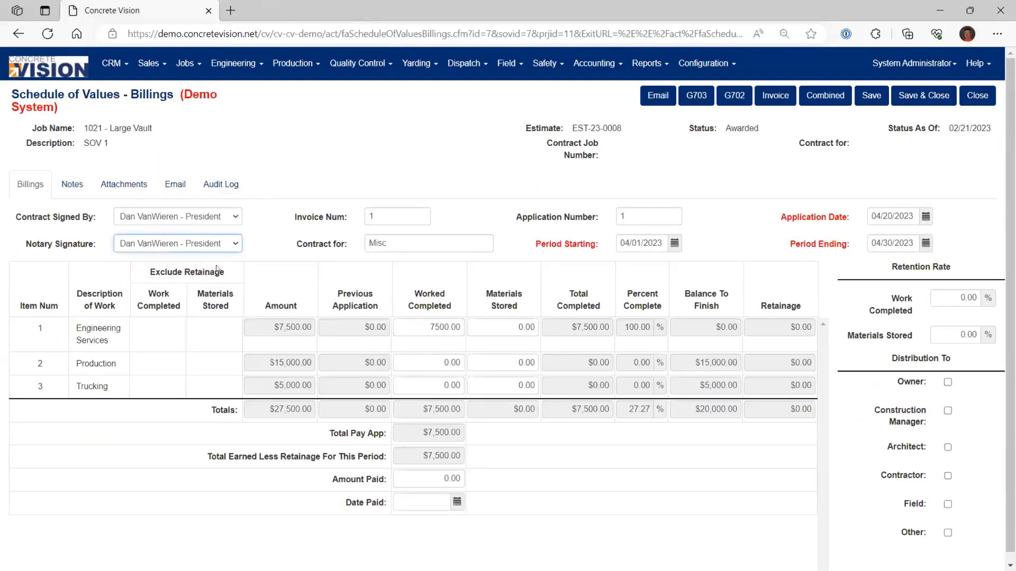
{"action": "left_click", "coordinate": [868, 99]}
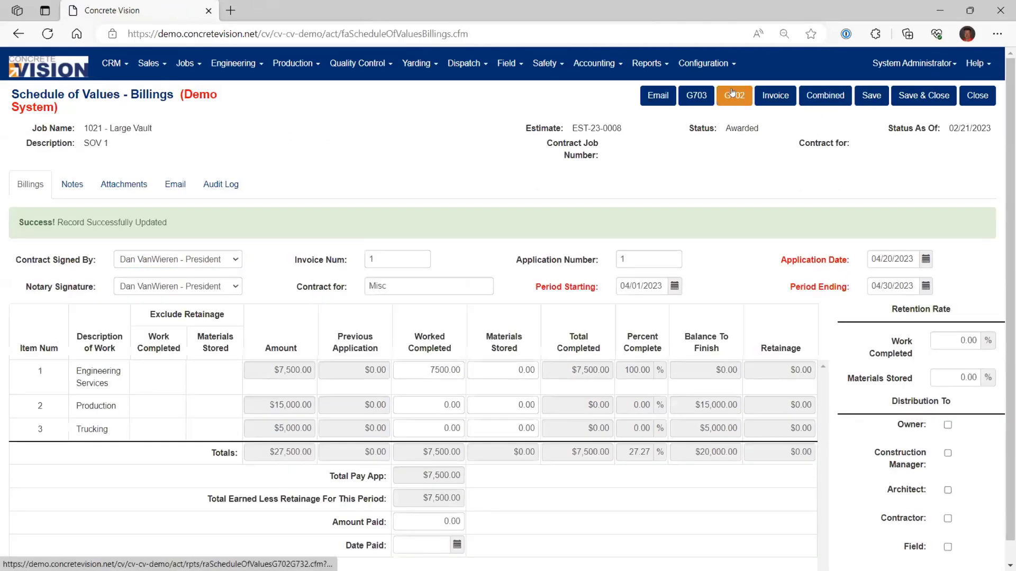
{"action": "left_click", "coordinate": [734, 96]}
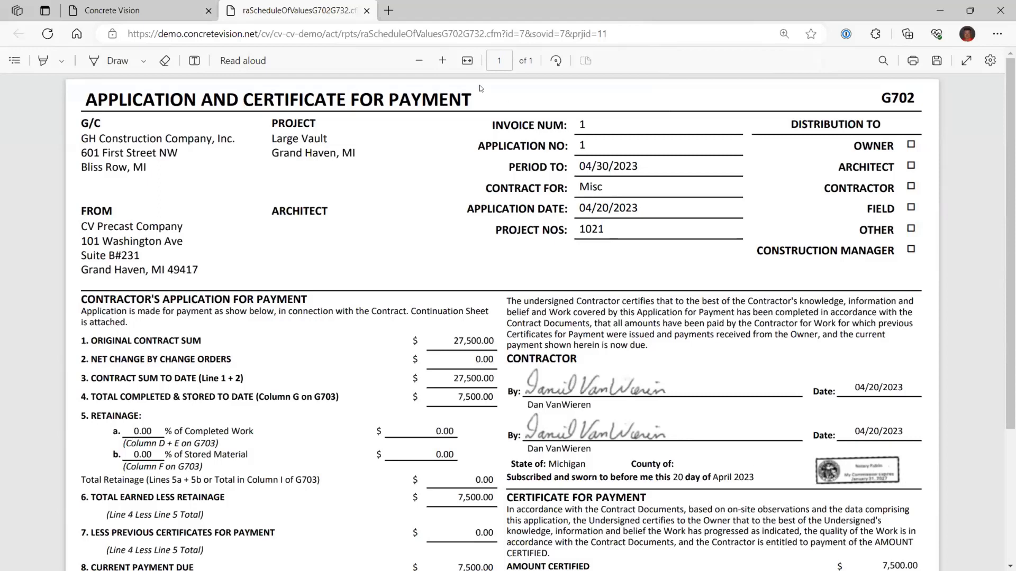
{"action": "left_click", "coordinate": [366, 11]}
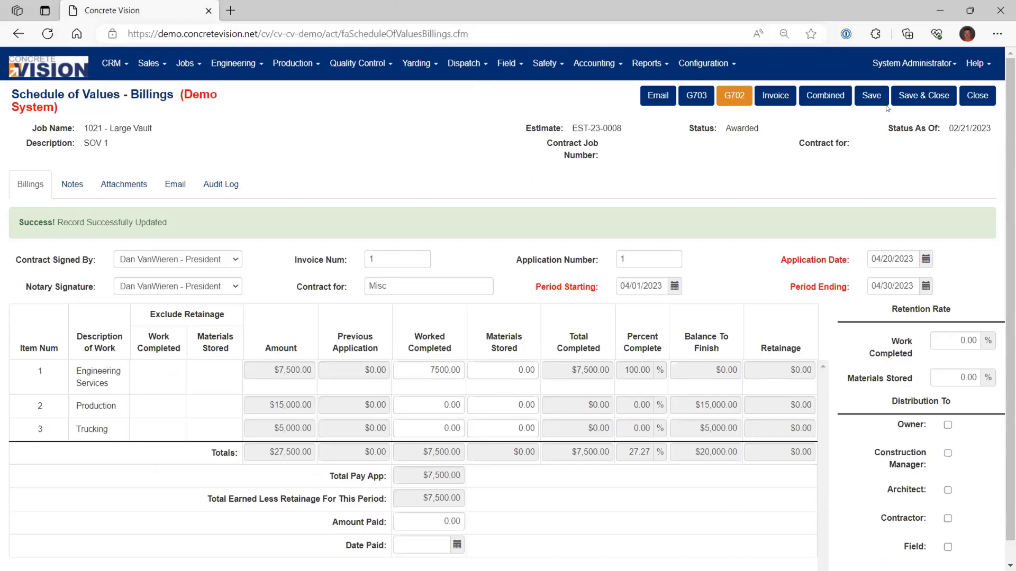
Save and close the billing, and enable Use G732 in the schedule of values' contract info.
{"action": "left_click", "coordinate": [930, 100]}
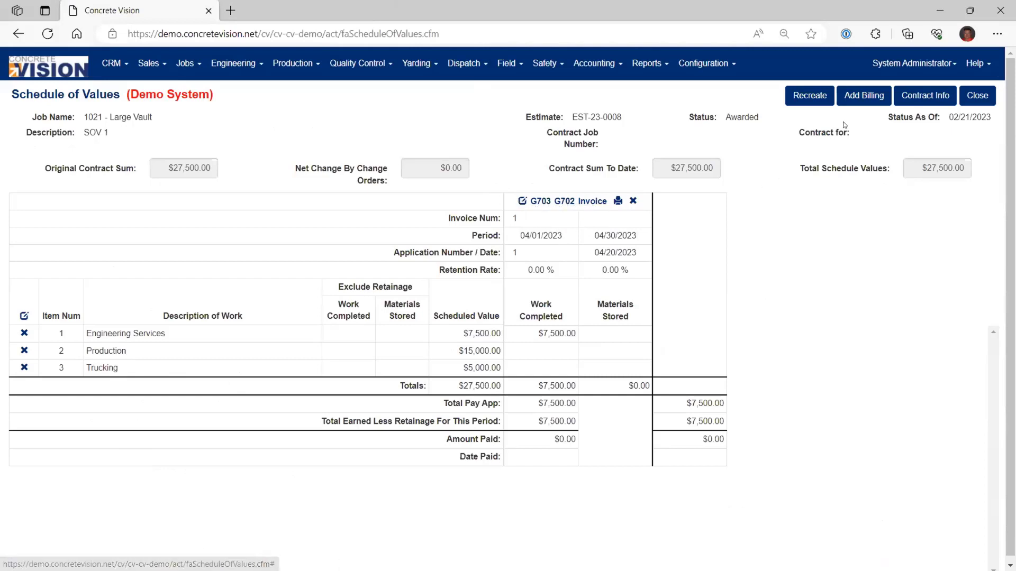
{"action": "left_click", "coordinate": [927, 97]}
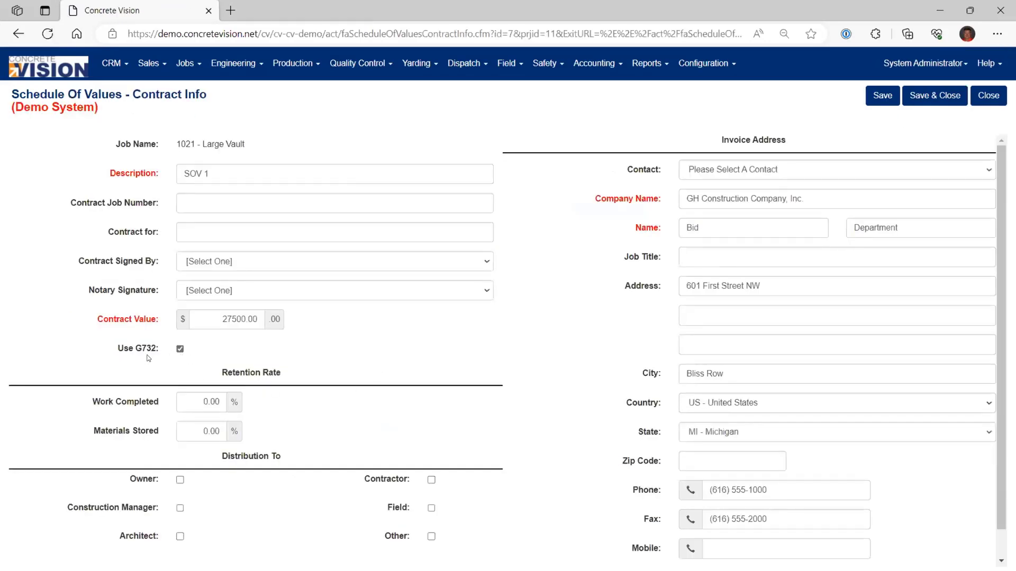
{"action": "left_click", "coordinate": [926, 97]}
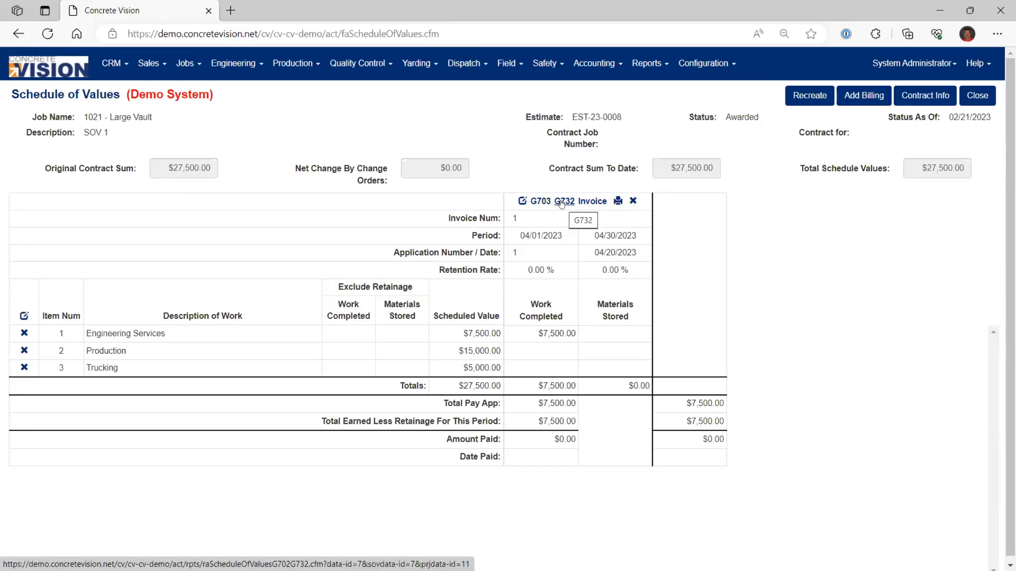
Open the billing's G732 report, read it from the header down to the change order summary, and close it.
{"action": "left_click", "coordinate": [562, 203]}
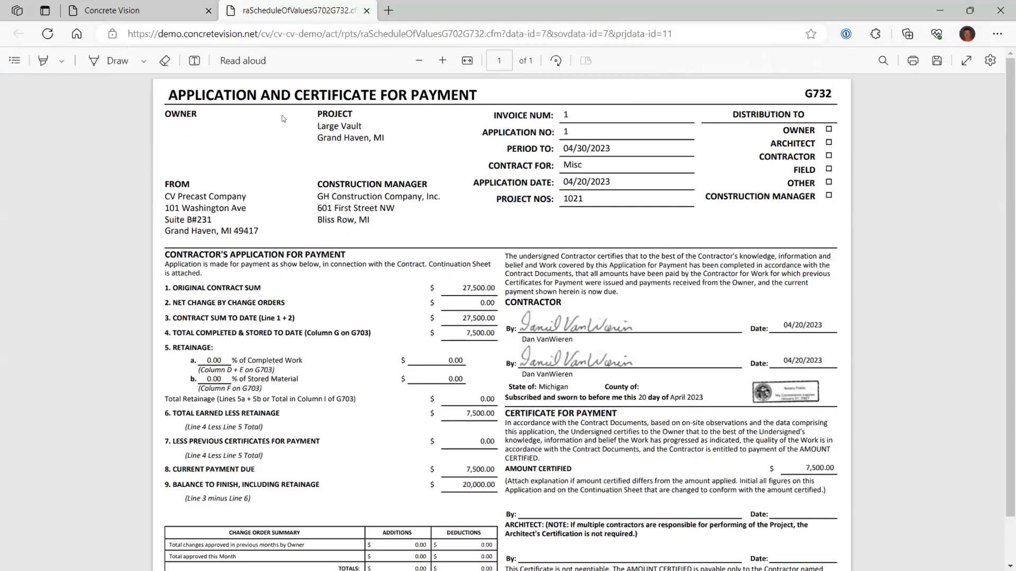
{"action": "scroll", "coordinate": [545, 381], "scroll_direction": "down", "scroll_amount": 2}
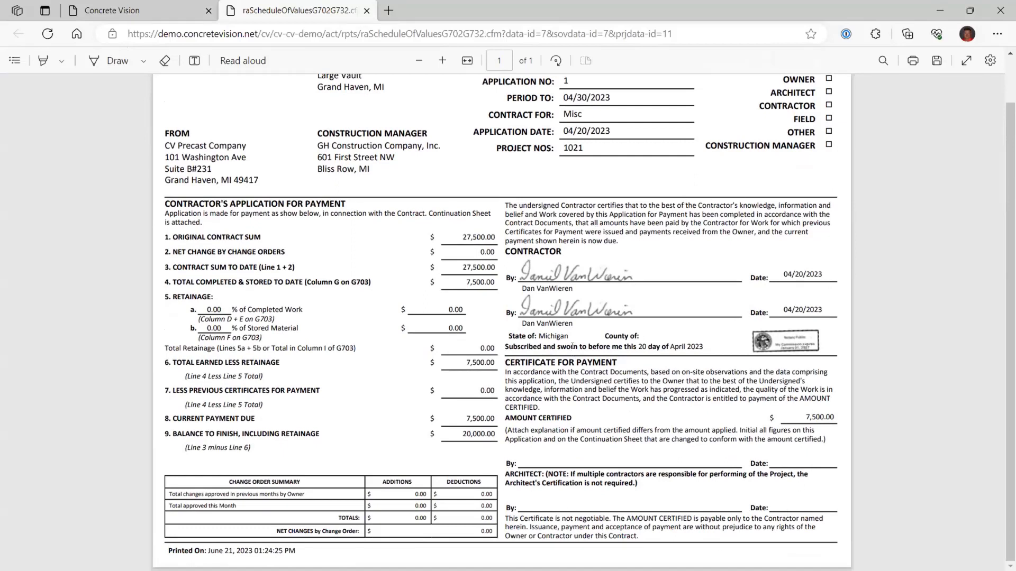
{"action": "scroll", "coordinate": [572, 347], "scroll_direction": "up", "scroll_amount": 2}
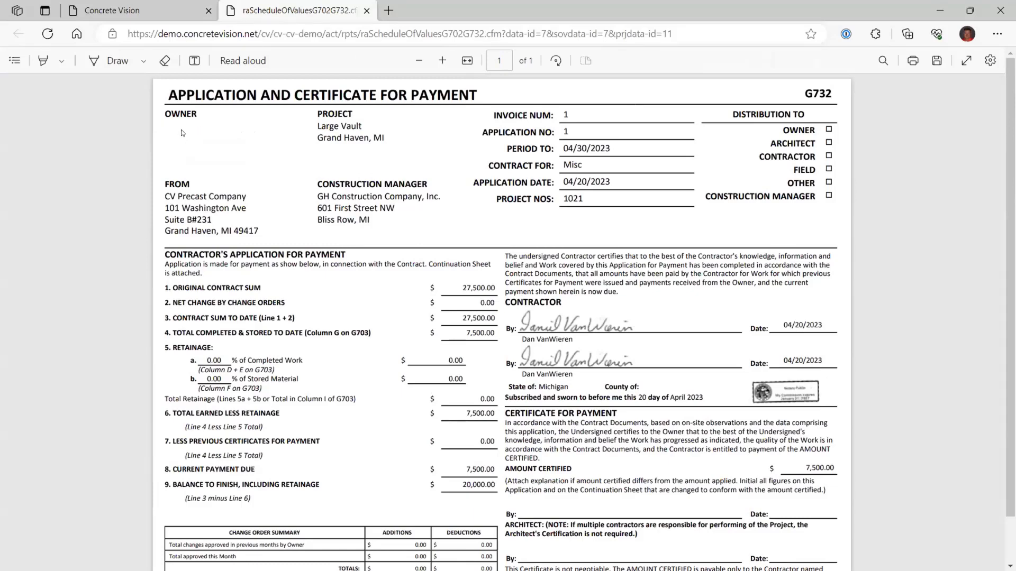
{"action": "left_click", "coordinate": [367, 11]}
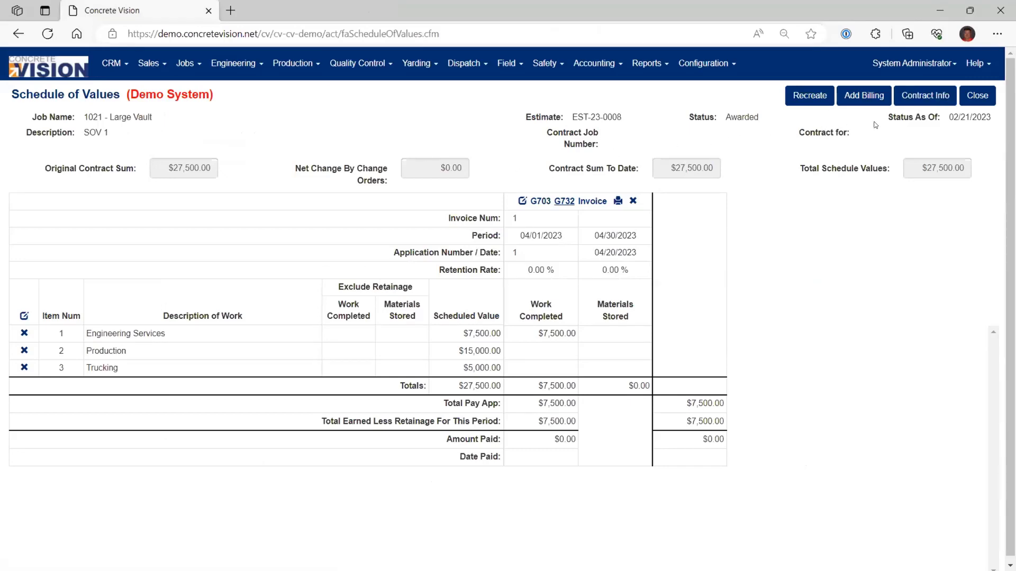
Go from project invoicing to the Large Vault job's contacts and open the Owner role for editing.
{"action": "left_click", "coordinate": [976, 98]}
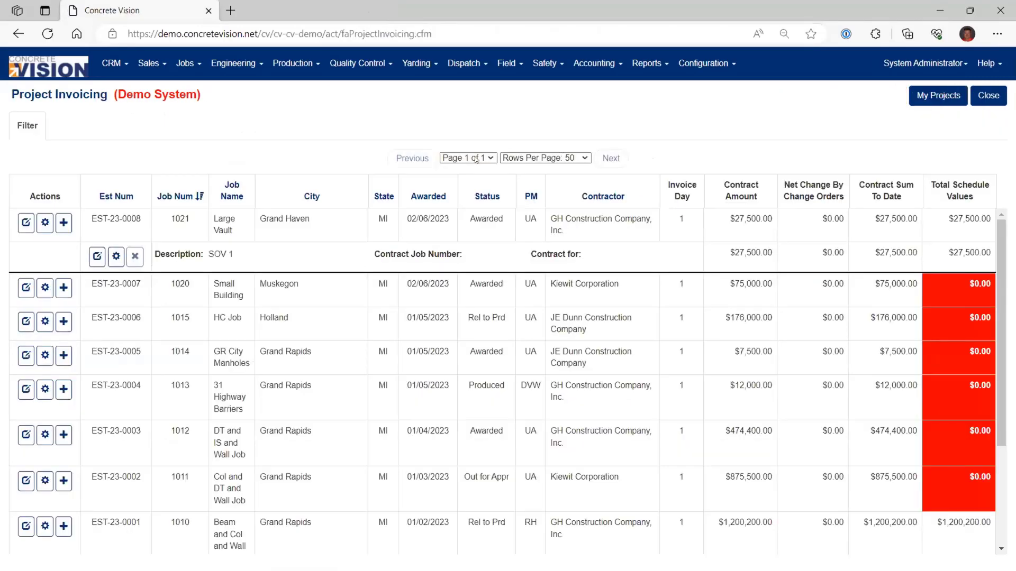
{"action": "left_click", "coordinate": [25, 222]}
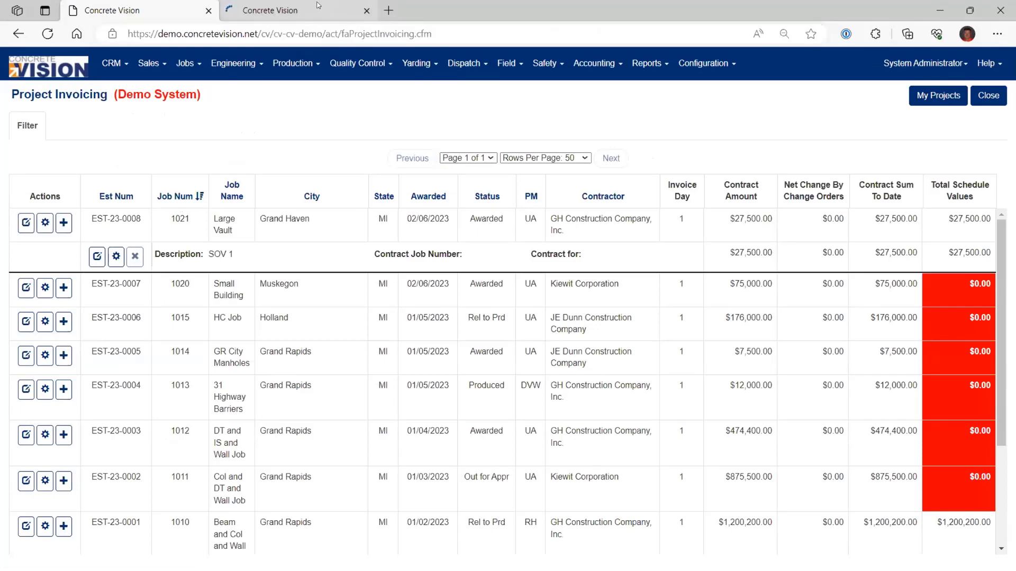
{"action": "left_click", "coordinate": [319, 7]}
{"action": "left_click", "coordinate": [133, 127]}
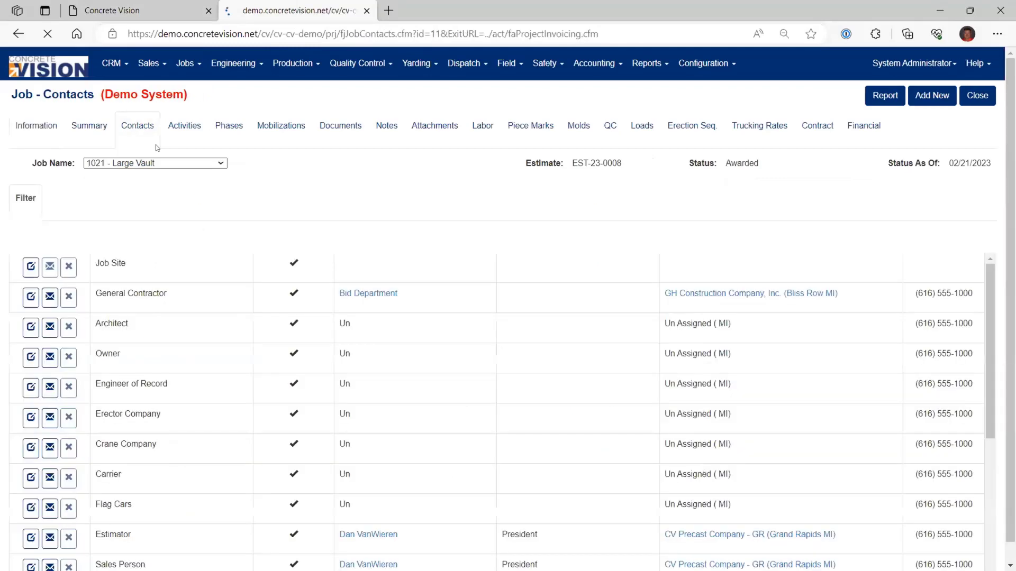
{"action": "left_click", "coordinate": [21, 366]}
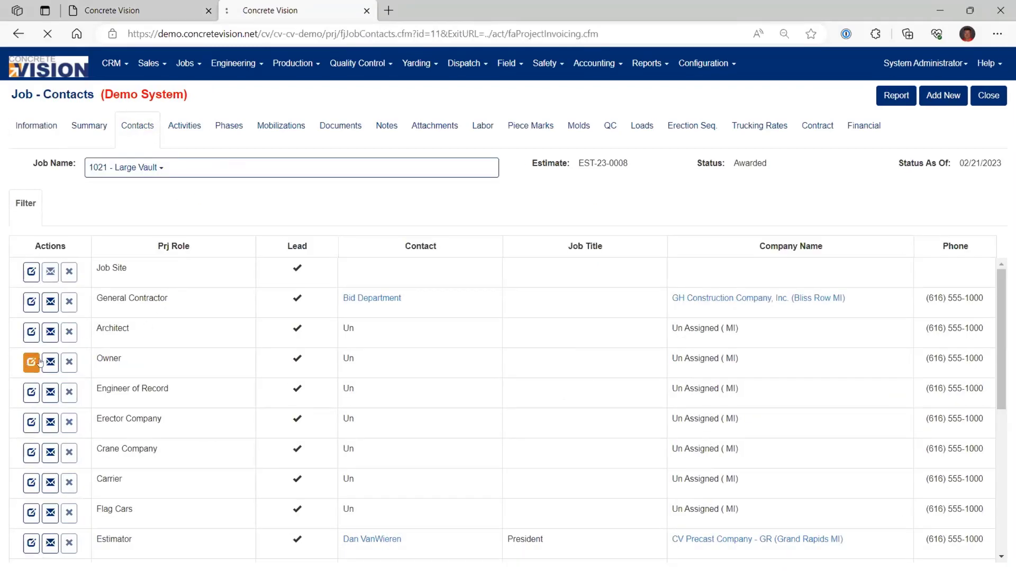
Set the Owner role's company to Concrete Vision (Grand Haven, MI, US).
{"action": "left_click", "coordinate": [701, 171]}
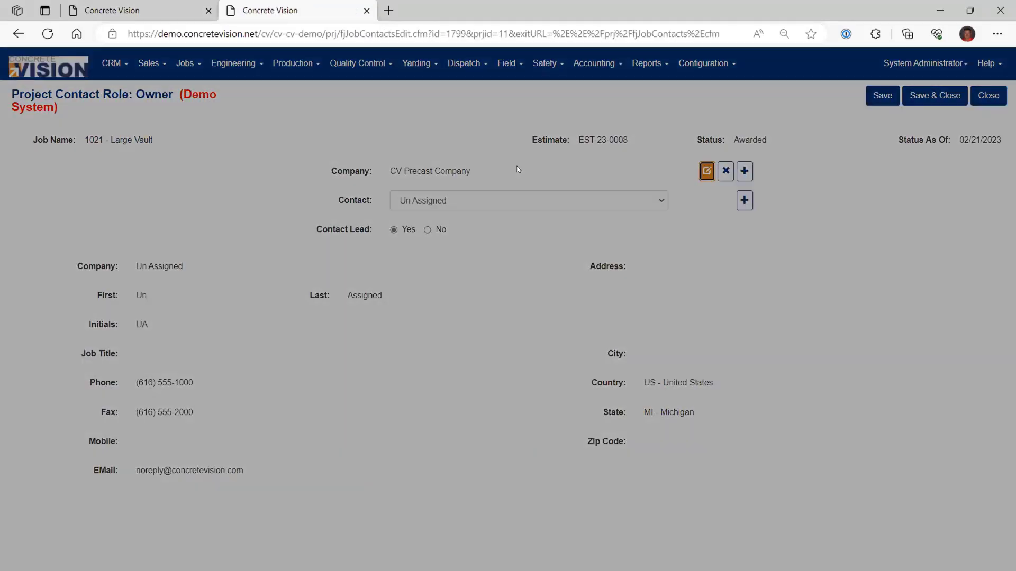
{"action": "left_click", "coordinate": [491, 126]}
{"action": "type", "text": "Ow"}
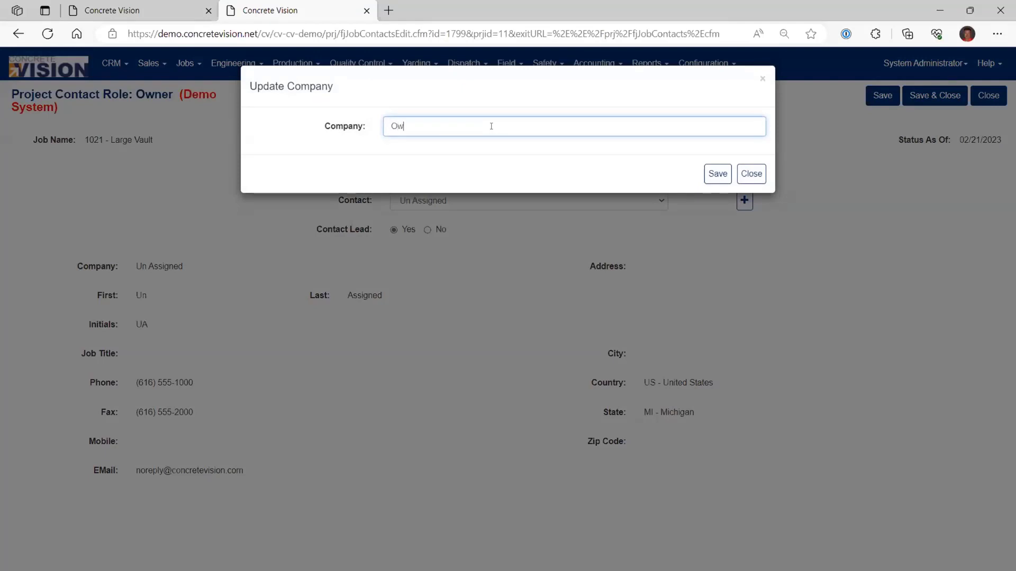
{"action": "key", "text": "BackSpace"}
{"action": "key", "text": "BackSpace"}
{"action": "key", "text": "BackSpace"}
{"action": "type", "text": "CV"}
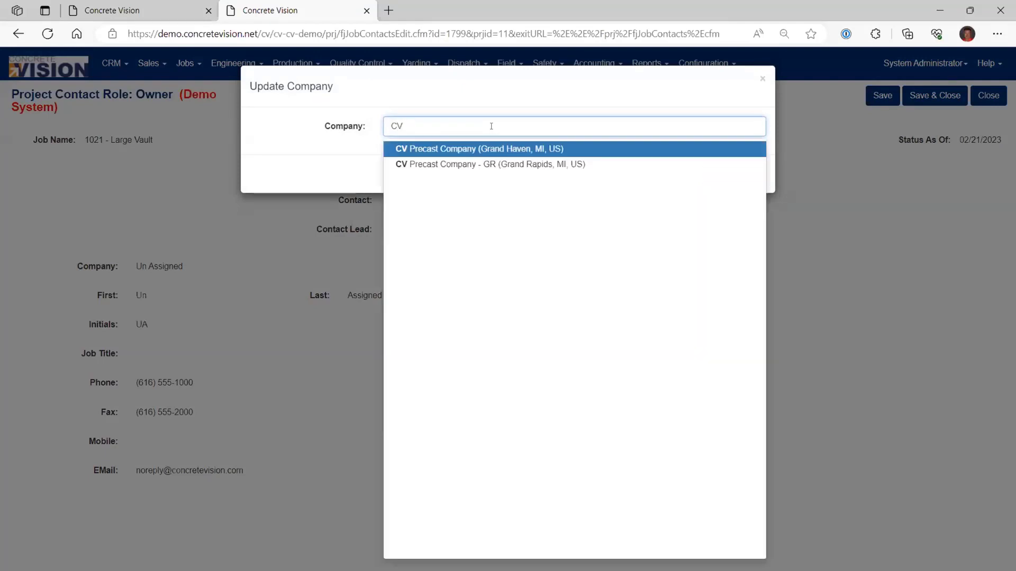
{"action": "key", "text": "BackSpace"}
{"action": "type", "text": "onc"}
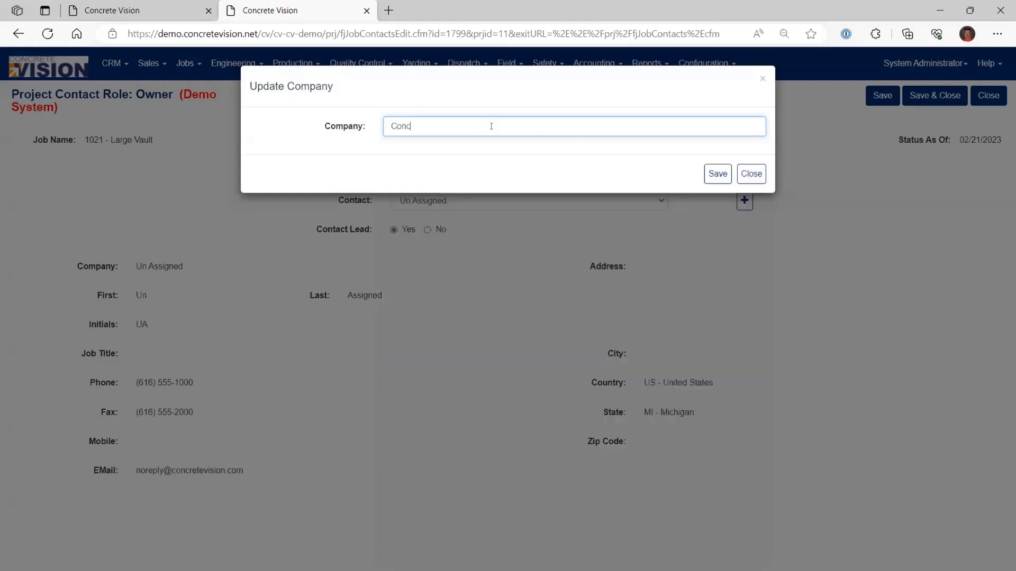
{"action": "left_click", "coordinate": [492, 149]}
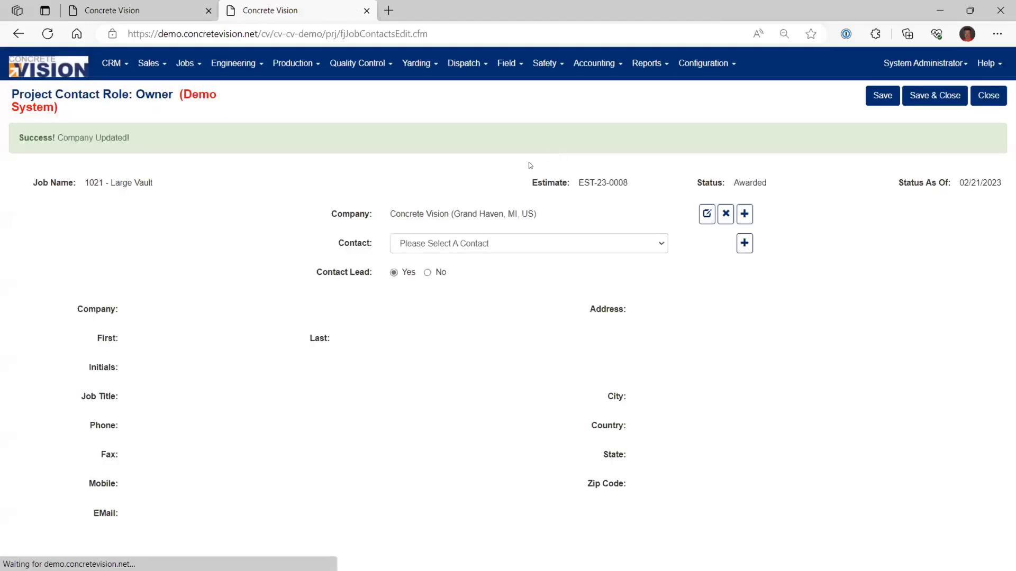
Select Concrete Vision's president as the Owner contact, save and close, and check the Owner row in the contact list.
{"action": "left_click", "coordinate": [510, 241]}
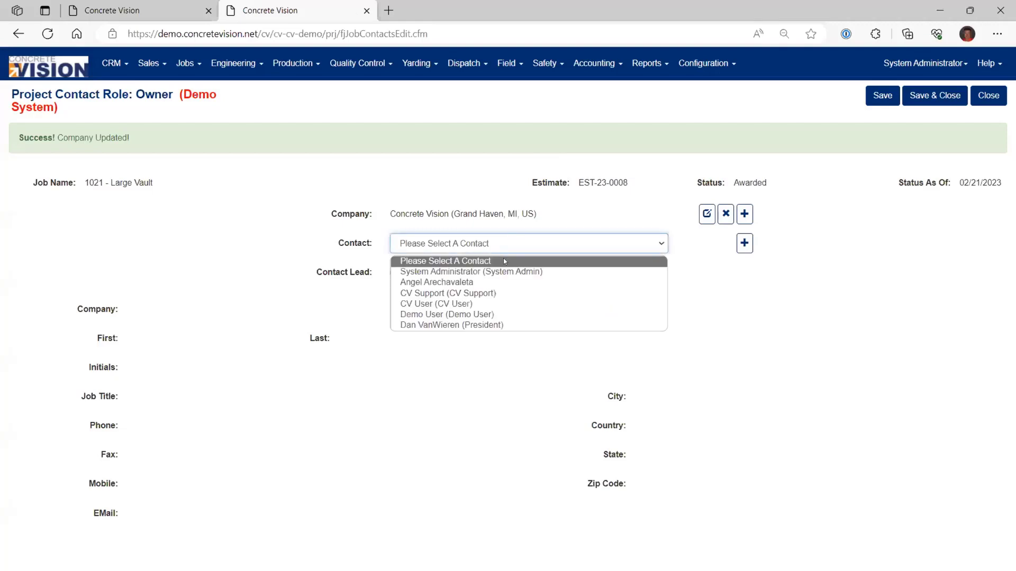
{"action": "left_click", "coordinate": [501, 323]}
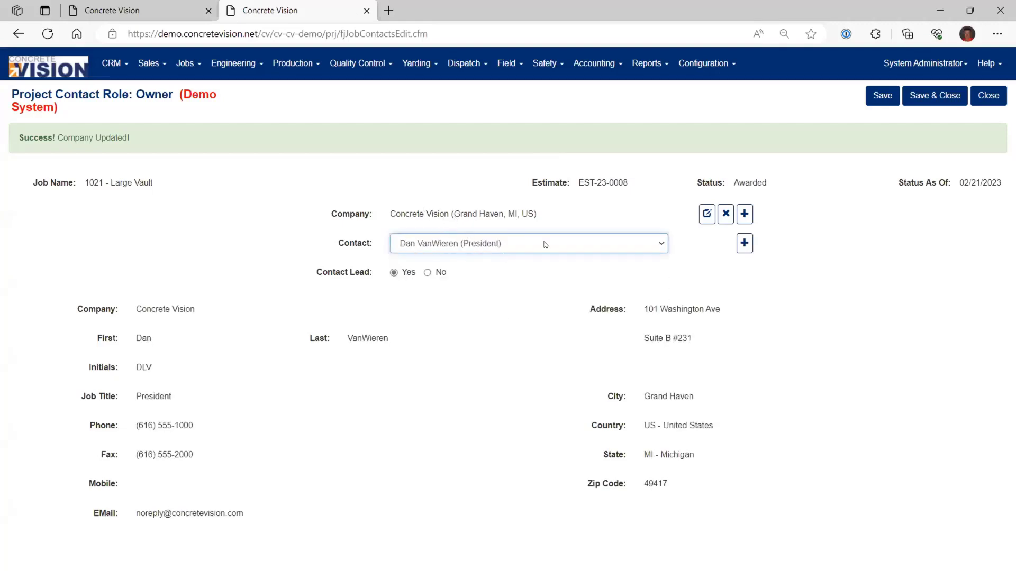
{"action": "left_click", "coordinate": [935, 96]}
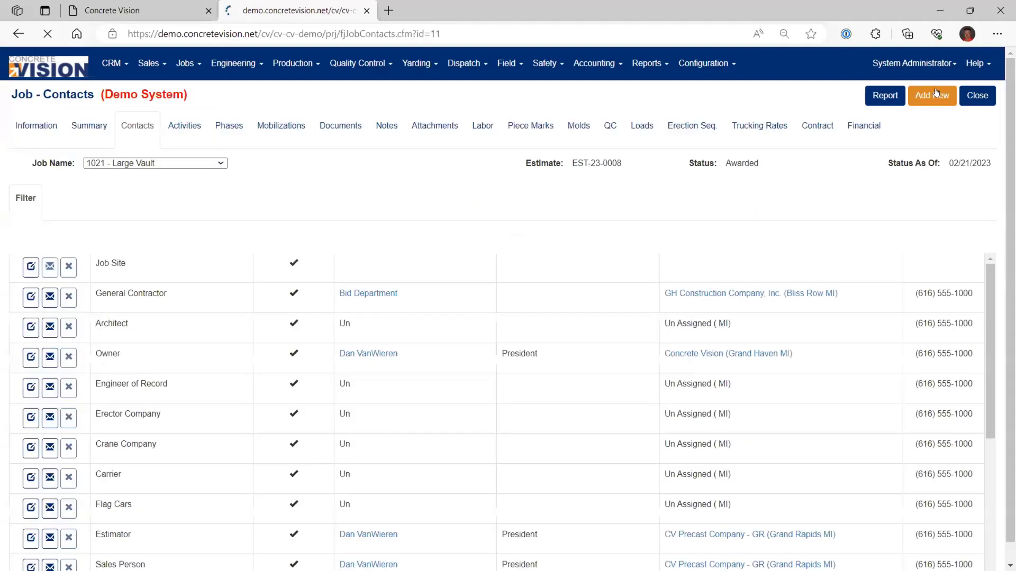
{"action": "left_click_drag", "start_coordinate": [97, 358], "coordinate": [114, 358]}
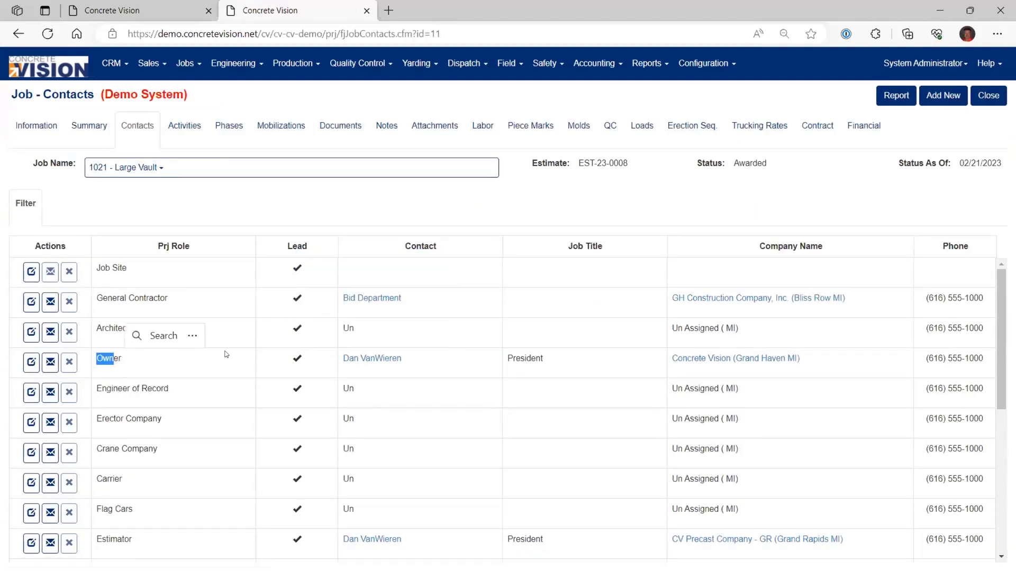
Return to project invoicing, open the Large Vault job's SOV 1, check the owner block on the first billing's G732 report, and close it.
{"action": "left_click", "coordinate": [171, 9]}
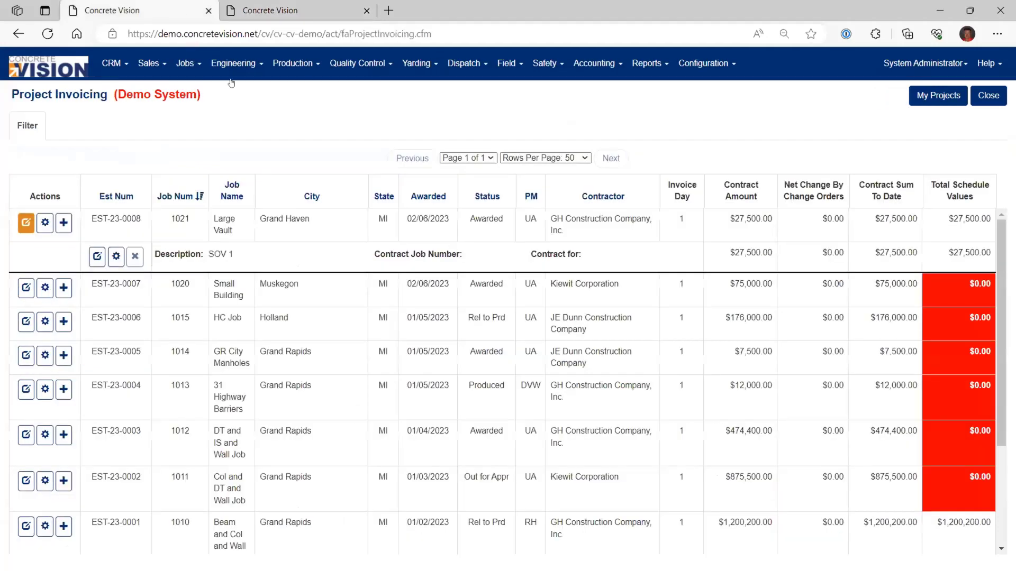
{"action": "left_click", "coordinate": [97, 258]}
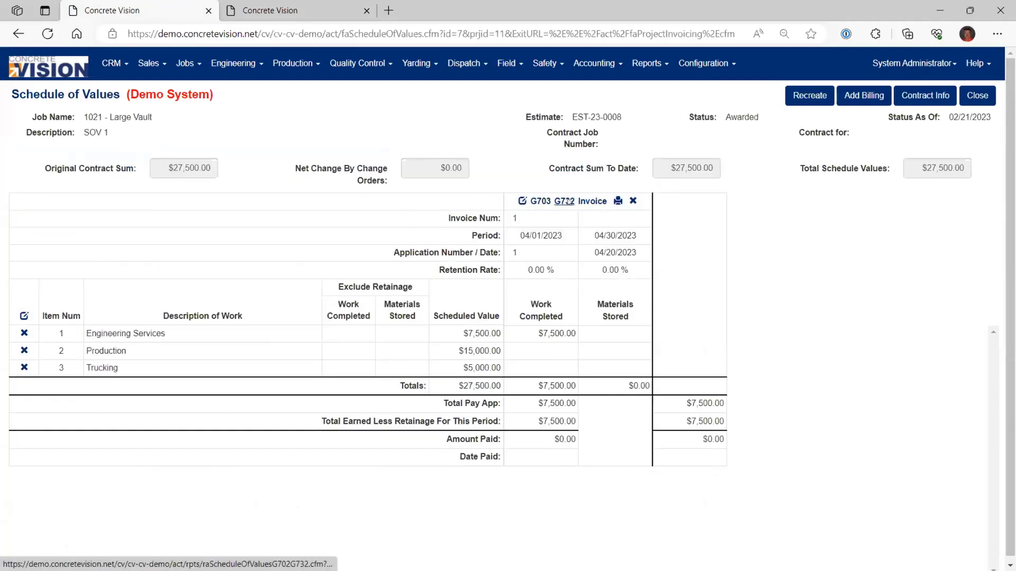
{"action": "left_click", "coordinate": [564, 202]}
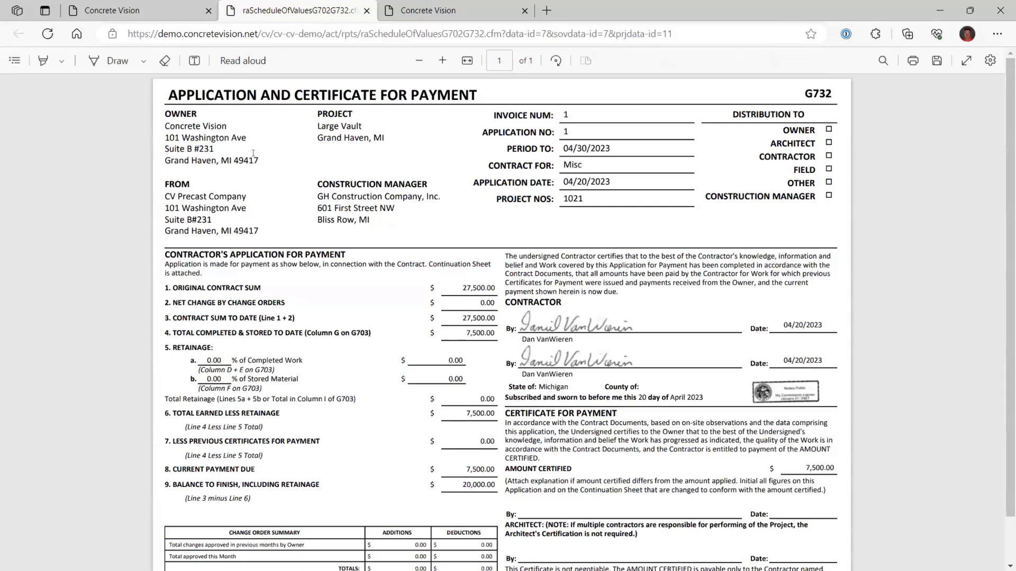
{"action": "left_click", "coordinate": [366, 11]}
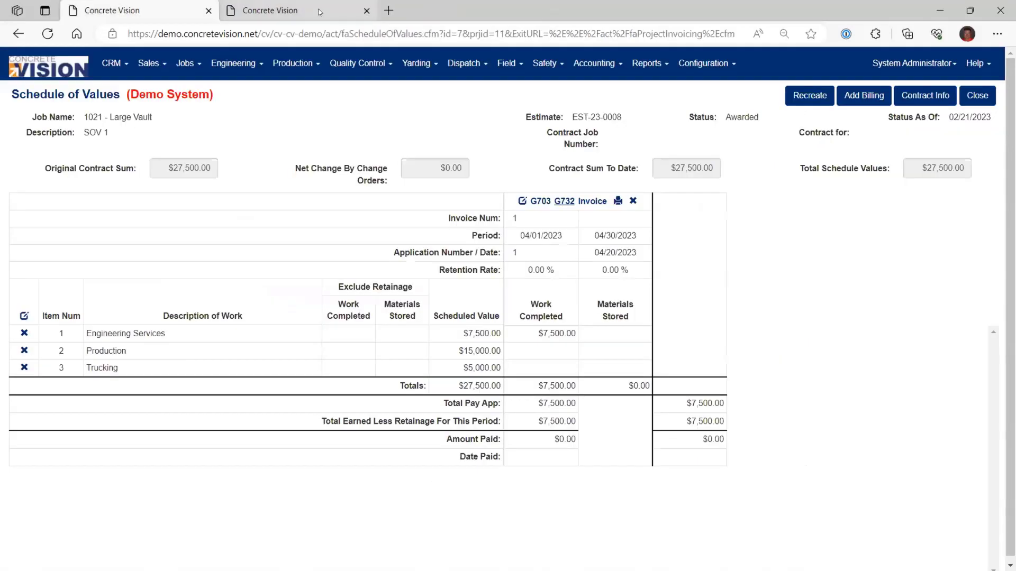
Look over the Large Vault job's contact roles again and check the first billing's period dates on the schedule of values.
{"action": "left_click", "coordinate": [315, 12]}
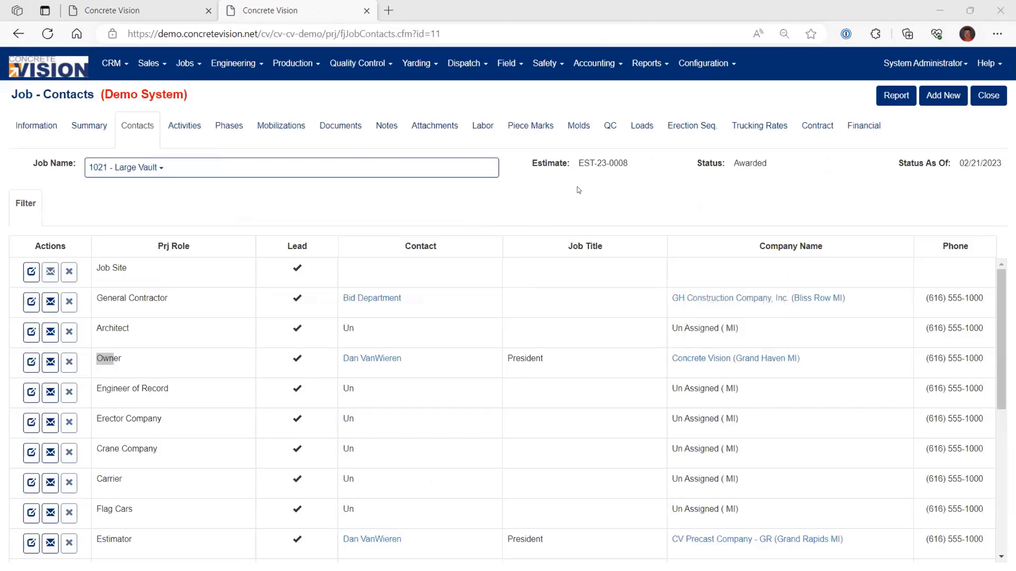
{"action": "left_click", "coordinate": [186, 14]}
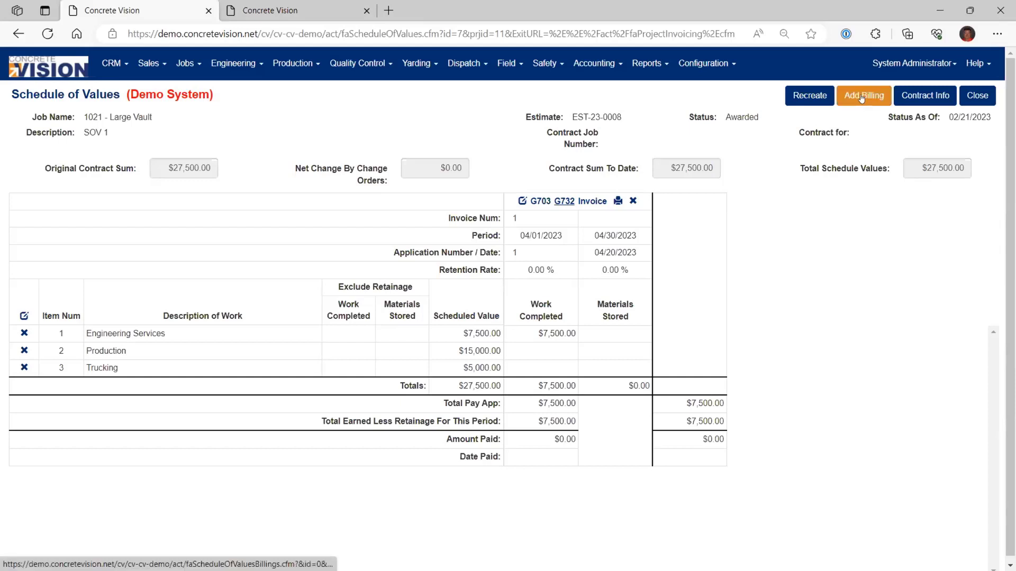
{"action": "left_click_drag", "start_coordinate": [514, 236], "coordinate": [640, 243]}
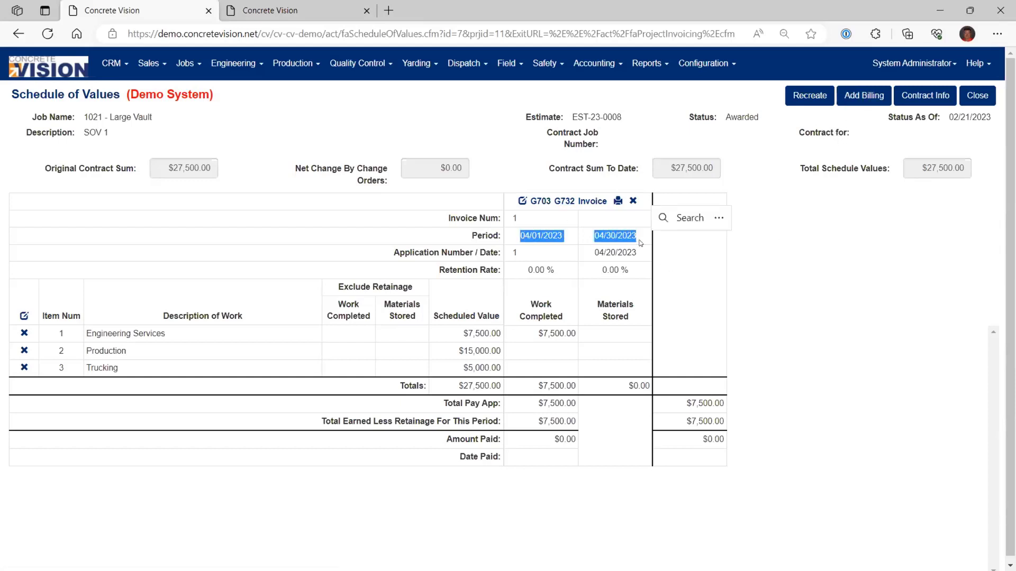
{"action": "left_click", "coordinate": [767, 218]}
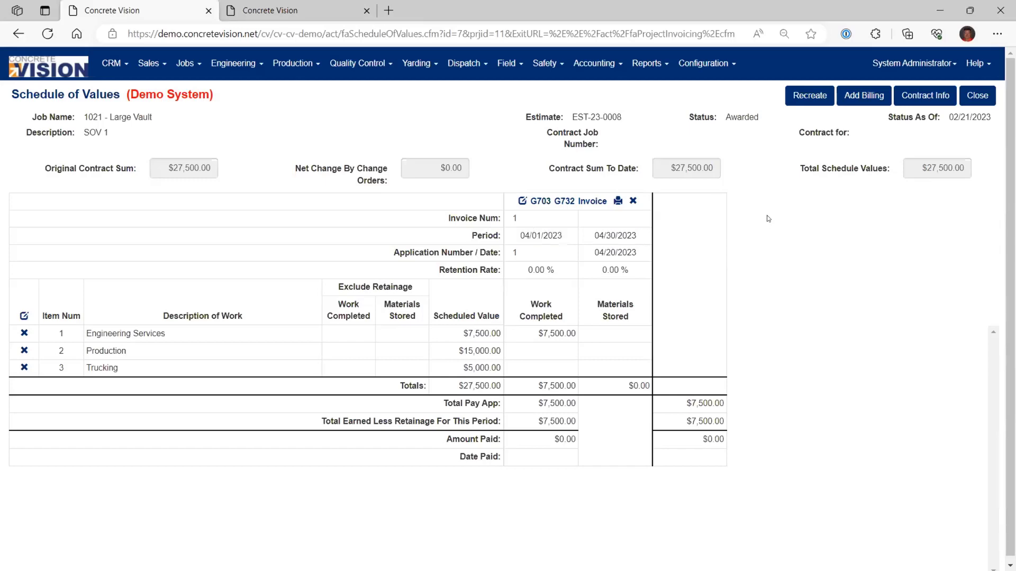
Add a new billing with invoice number 2, application number 2 and application date 05/25/2023.
{"action": "left_click", "coordinate": [865, 97]}
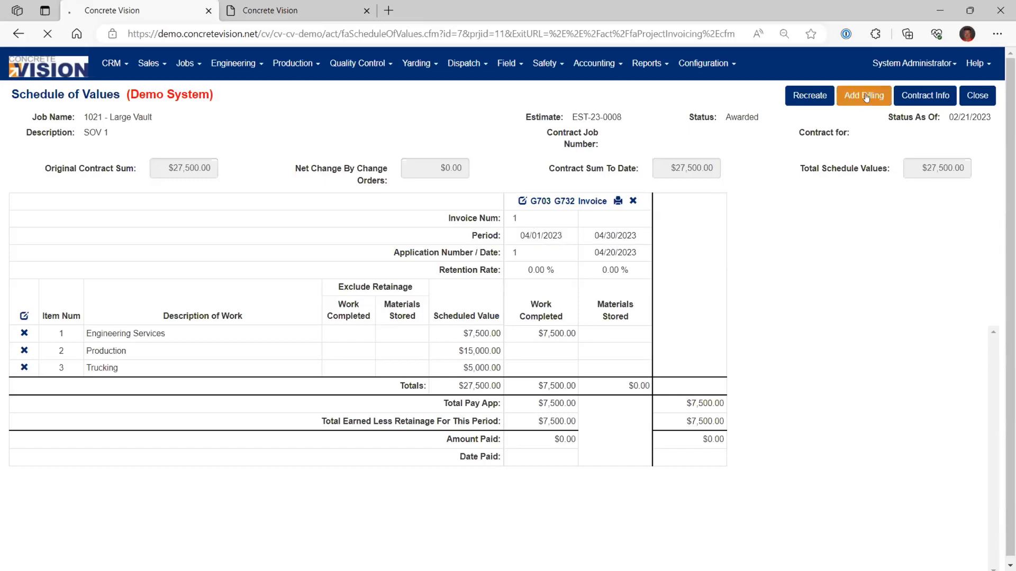
{"action": "left_click", "coordinate": [404, 181]}
{"action": "type", "text": "2"}
{"action": "left_click", "coordinate": [633, 182]}
{"action": "type", "text": "2"}
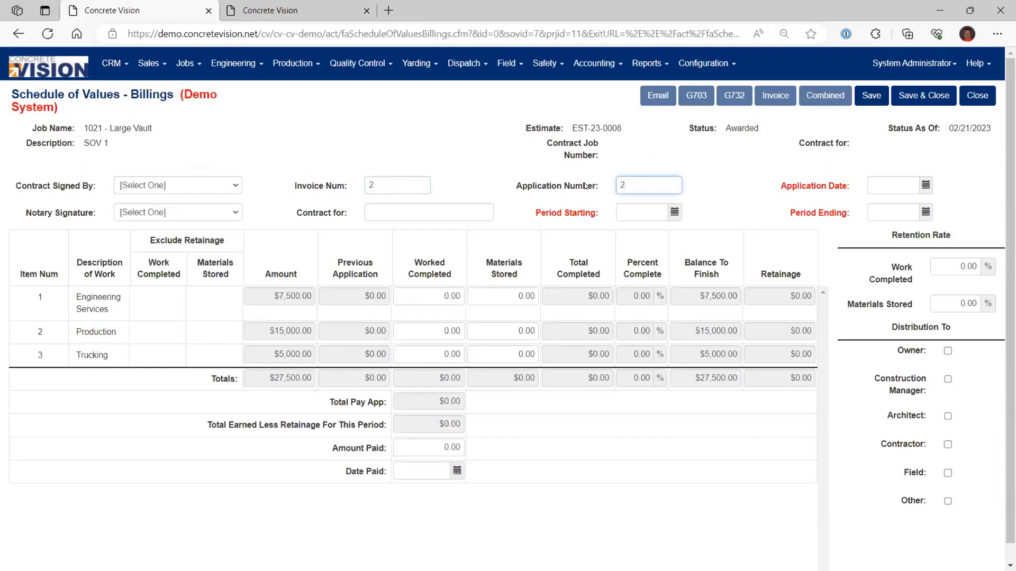
{"action": "left_click", "coordinate": [915, 185]}
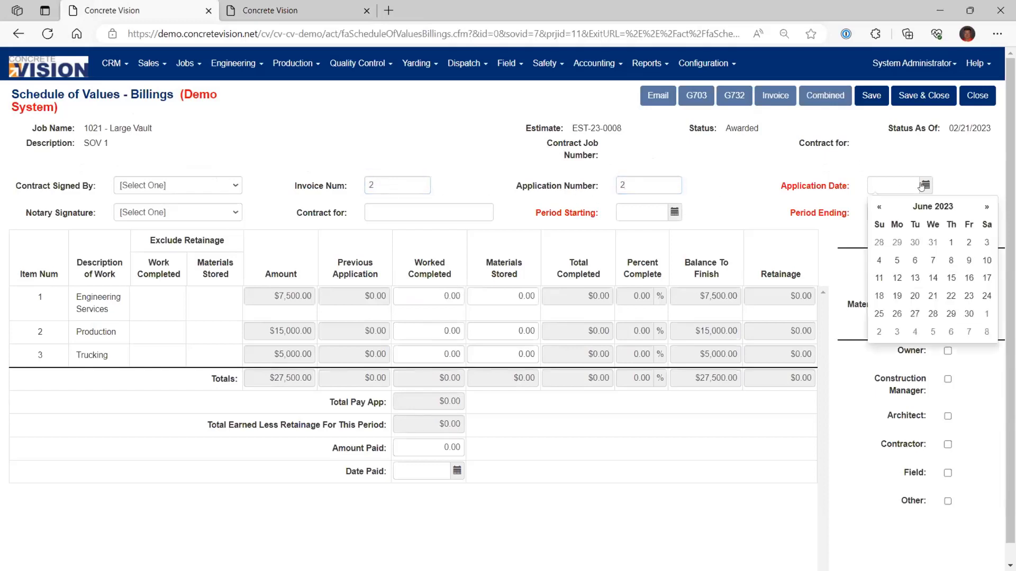
{"action": "left_click", "coordinate": [878, 207]}
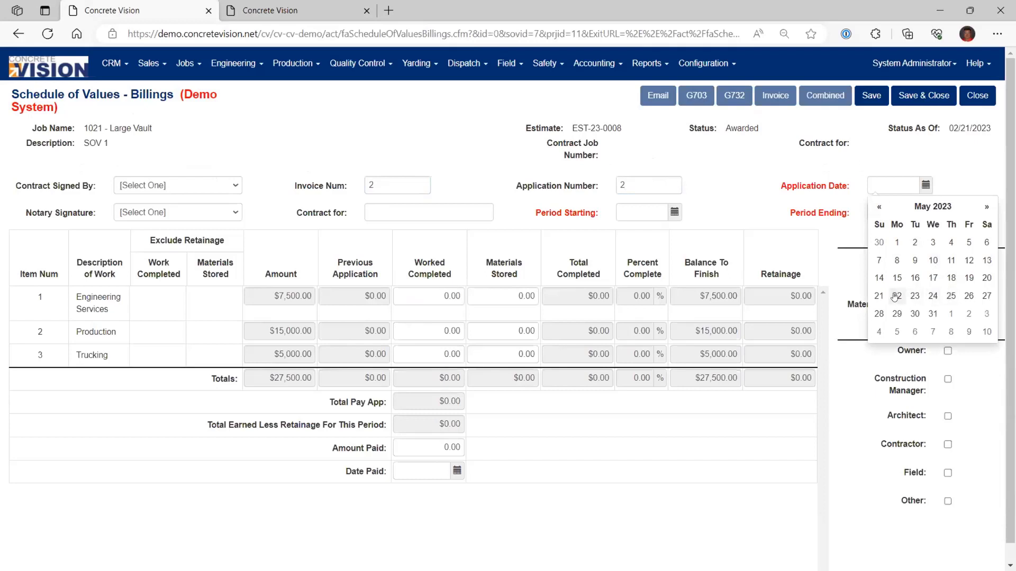
{"action": "left_click", "coordinate": [951, 295]}
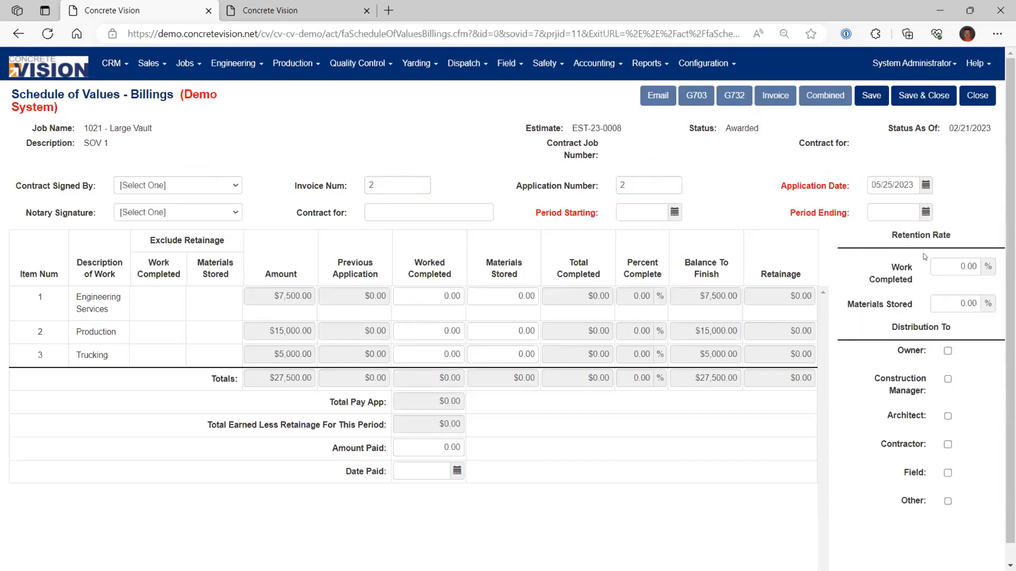
Set the new billing's period from 05/01/2023 to 05/31/2023 and save it.
{"action": "left_click", "coordinate": [643, 214]}
{"action": "left_click", "coordinate": [628, 65]}
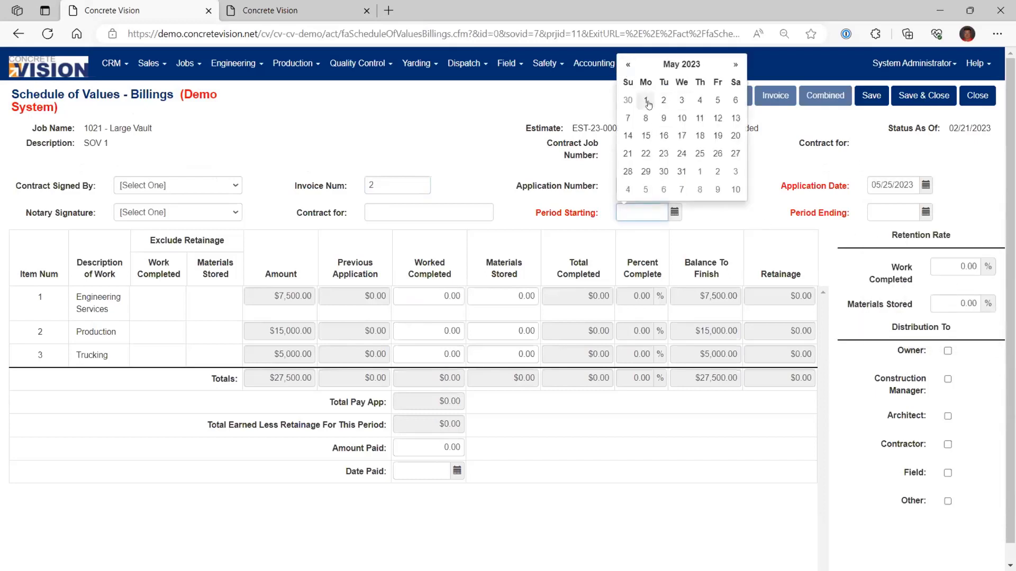
{"action": "left_click", "coordinate": [646, 100]}
{"action": "left_click", "coordinate": [919, 216]}
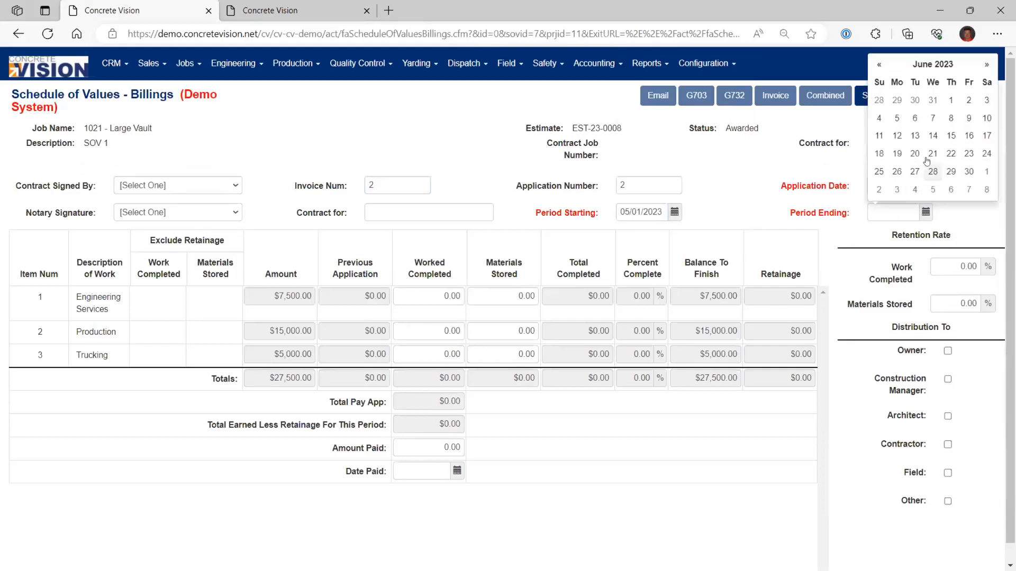
{"action": "left_click", "coordinate": [933, 100]}
{"action": "left_click", "coordinate": [870, 96]}
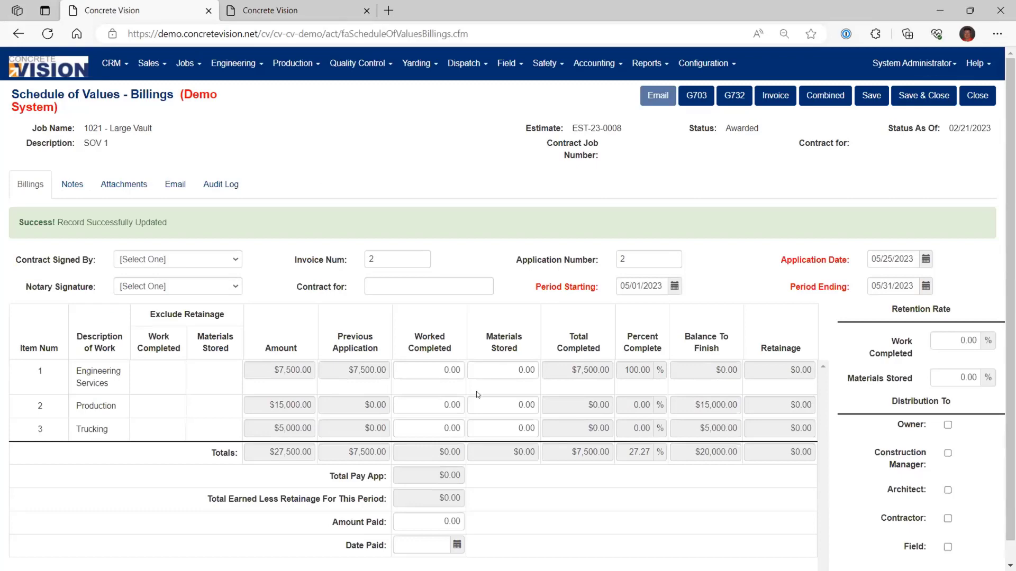
Enter worked completed amounts of 7500 for Production and 1000 for Trucking, and save and close the billing.
{"action": "left_click", "coordinate": [447, 404]}
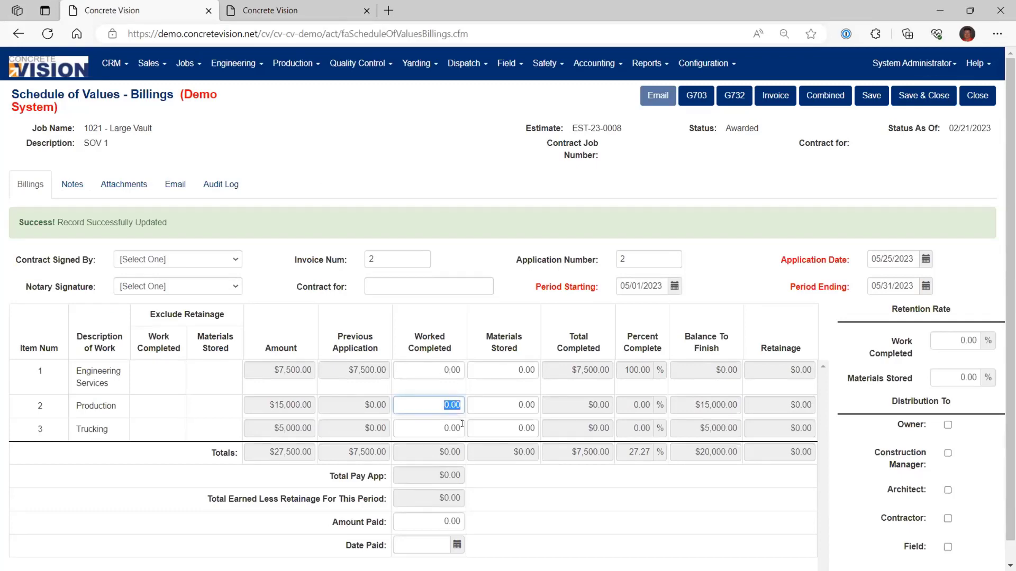
{"action": "type", "text": "7500"}
{"action": "key", "text": "Tab"}
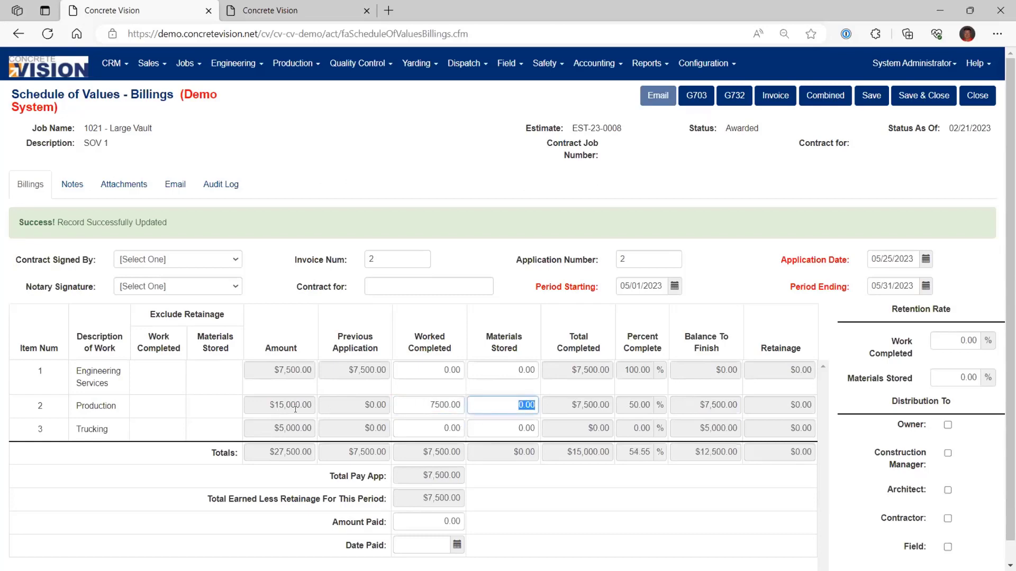
{"action": "left_click", "coordinate": [445, 426]}
{"action": "type", "text": "1000"}
{"action": "key", "text": "Tab"}
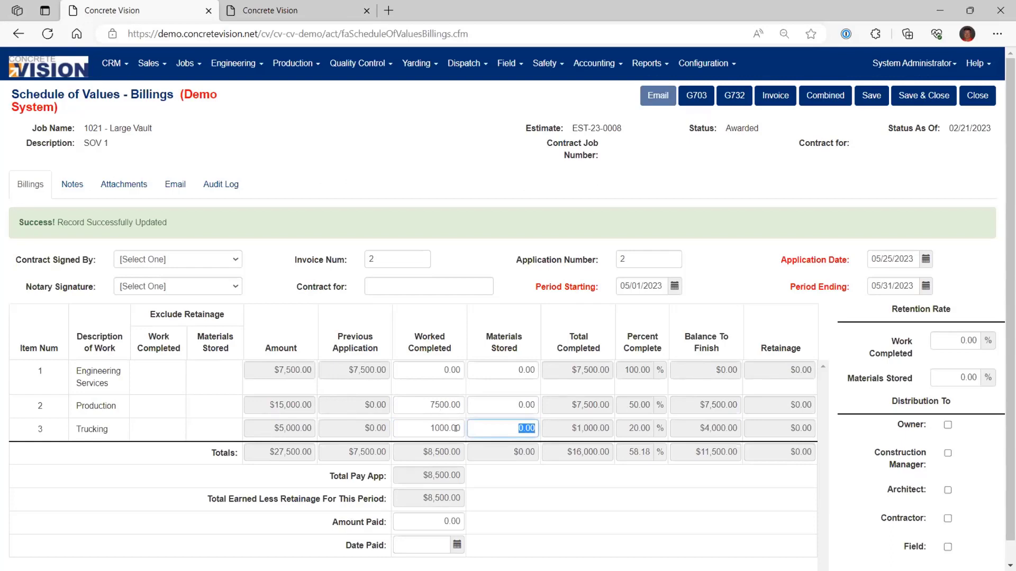
{"action": "scroll", "coordinate": [483, 446], "scroll_direction": "down", "scroll_amount": 1}
{"action": "scroll", "coordinate": [487, 446], "scroll_direction": "up", "scroll_amount": 1}
{"action": "left_click", "coordinate": [870, 98]}
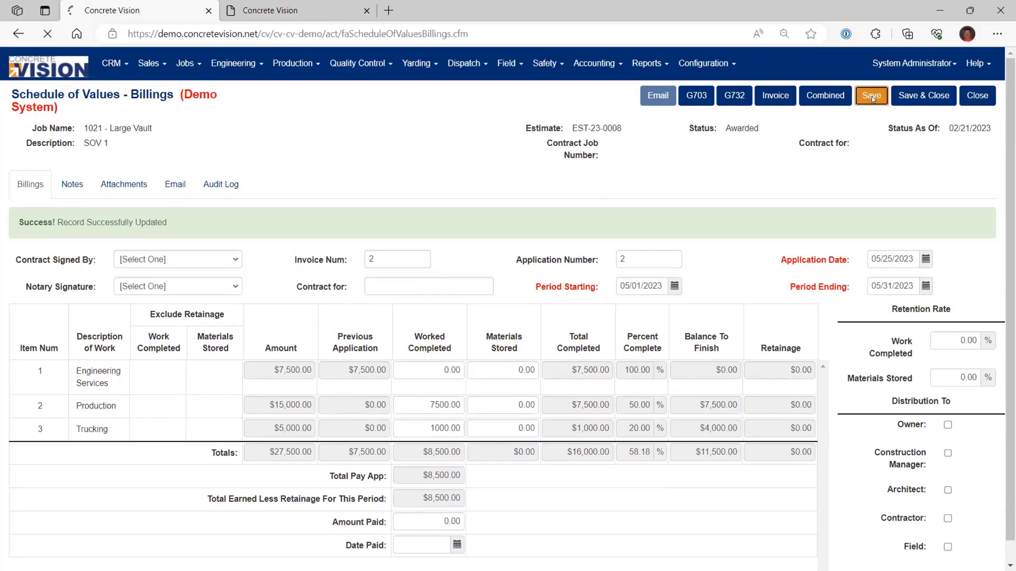
{"action": "left_click", "coordinate": [920, 97]}
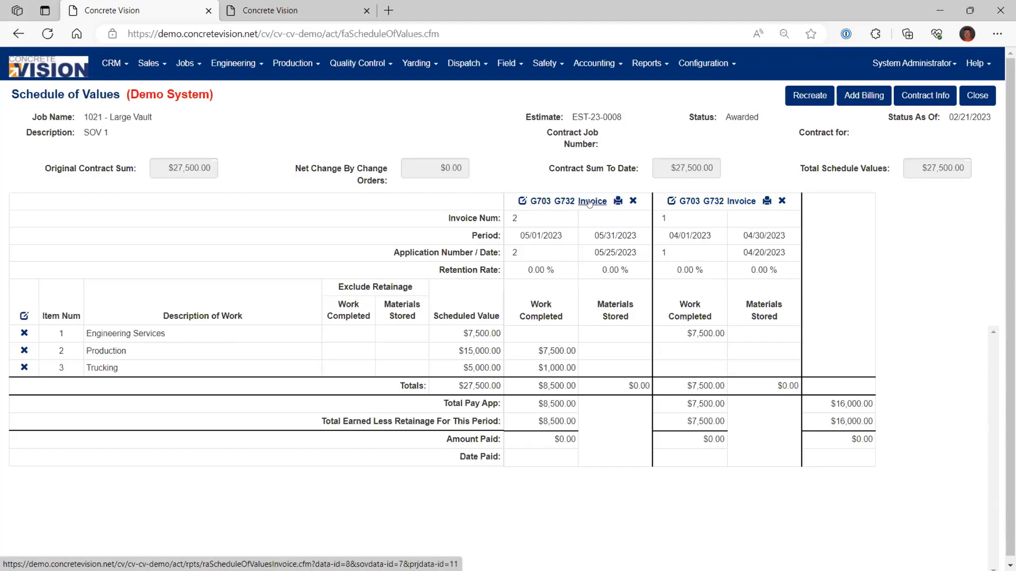
Open the second billing's G703 continuation sheet, examine its previous and current work columns enlarged, and close it.
{"action": "left_click", "coordinate": [539, 201]}
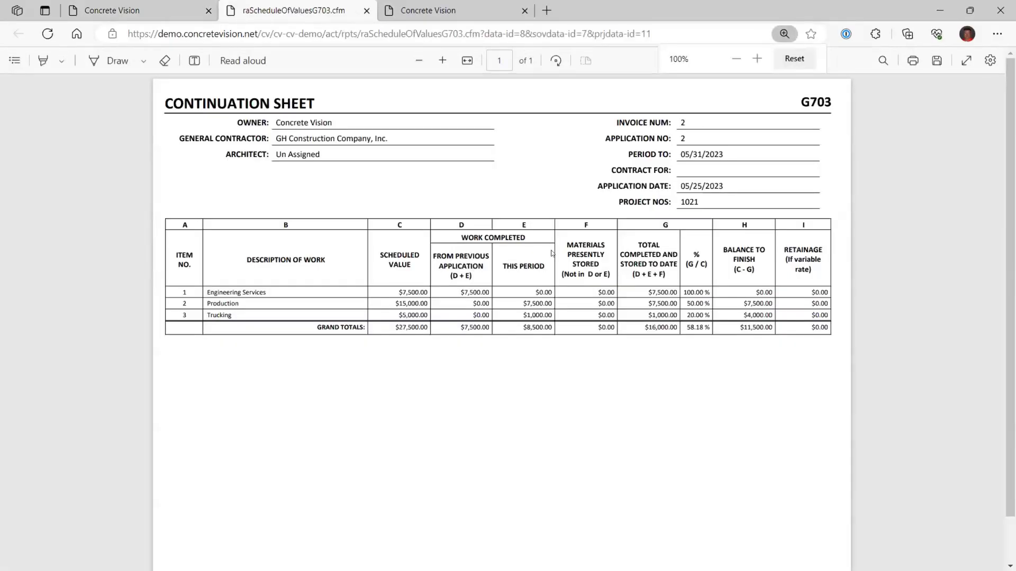
{"action": "left_click", "coordinate": [442, 61]}
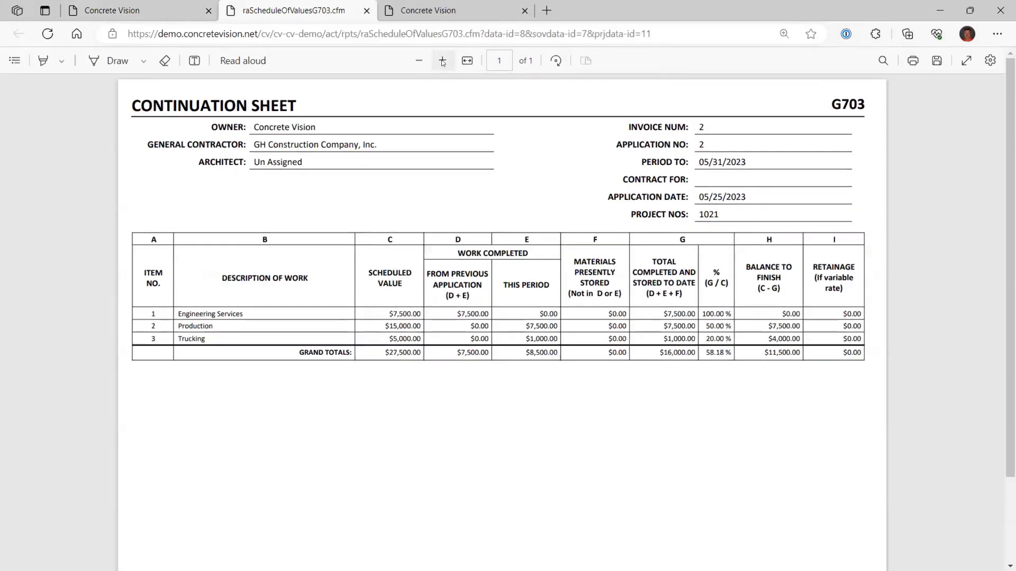
{"action": "left_click", "coordinate": [442, 60]}
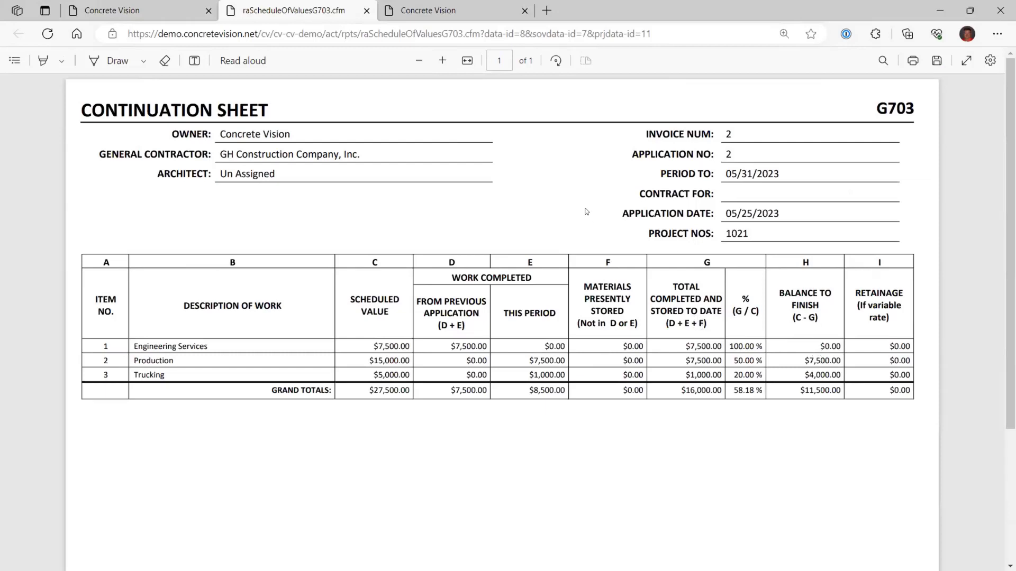
{"action": "left_click", "coordinate": [367, 10]}
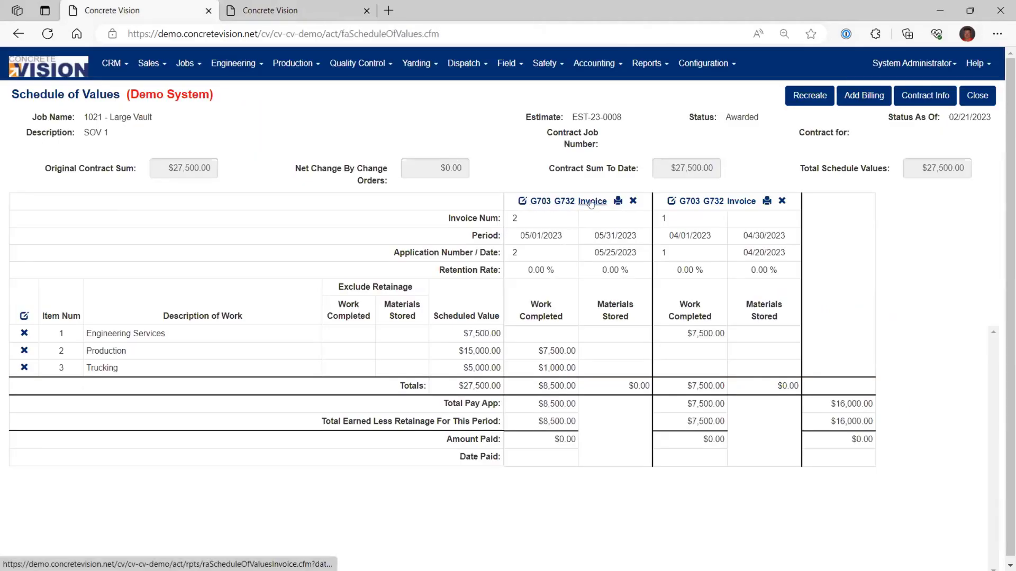
Open the second billing's invoice, examine its line items and amounts due enlarged, and close it.
{"action": "left_click", "coordinate": [591, 202]}
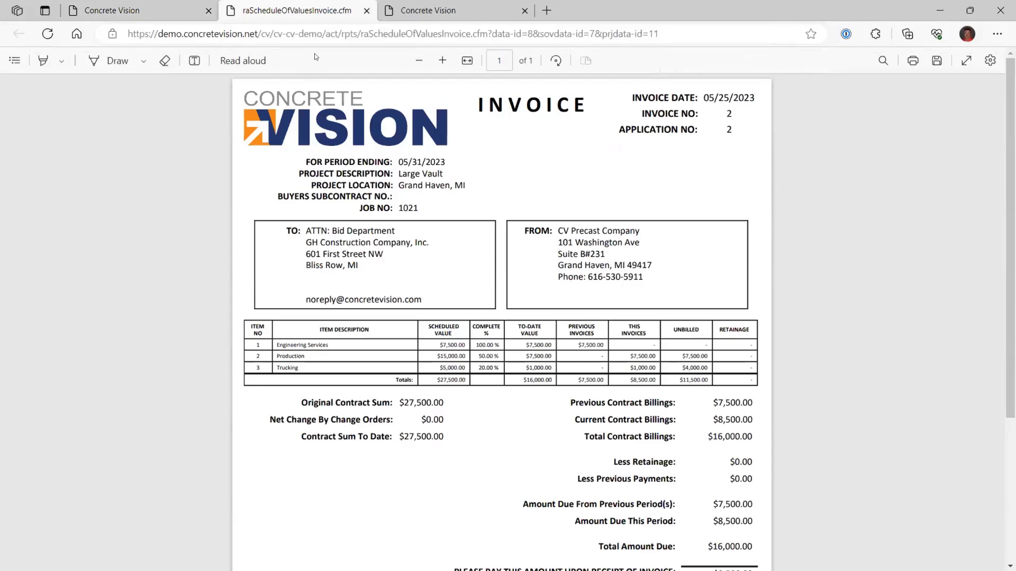
{"action": "left_click", "coordinate": [442, 61]}
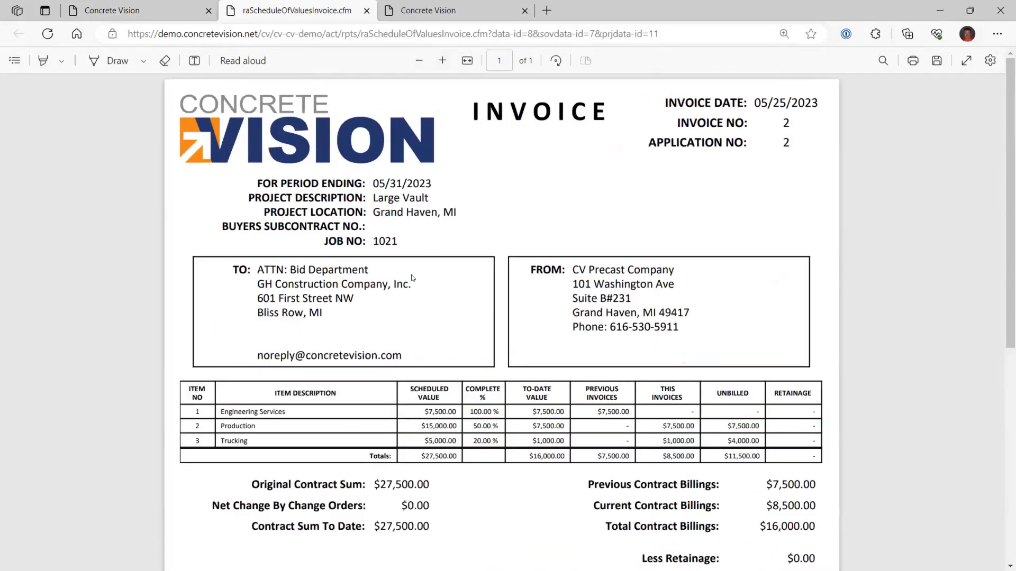
{"action": "left_click", "coordinate": [367, 10]}
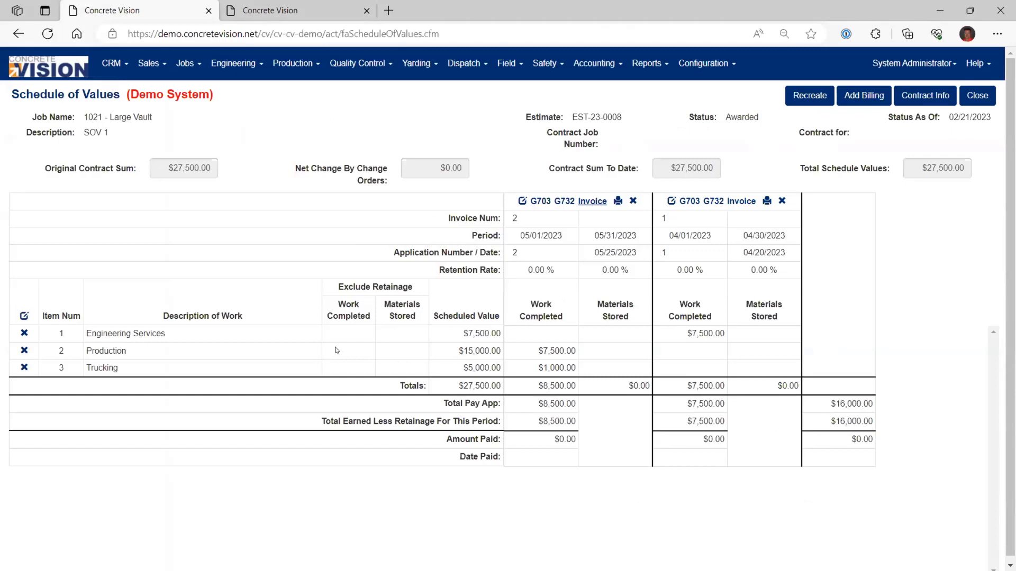
Reopen the second billing, review its Production worked completed amount and period starting and ending fields, and close it unsaved.
{"action": "left_click", "coordinate": [521, 201]}
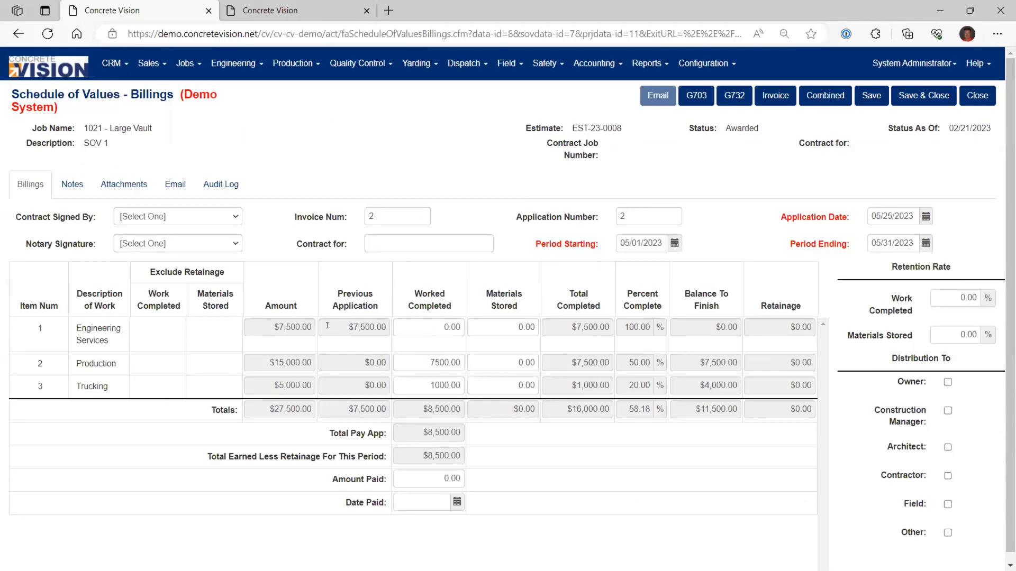
{"action": "left_click_drag", "start_coordinate": [428, 363], "coordinate": [464, 362]}
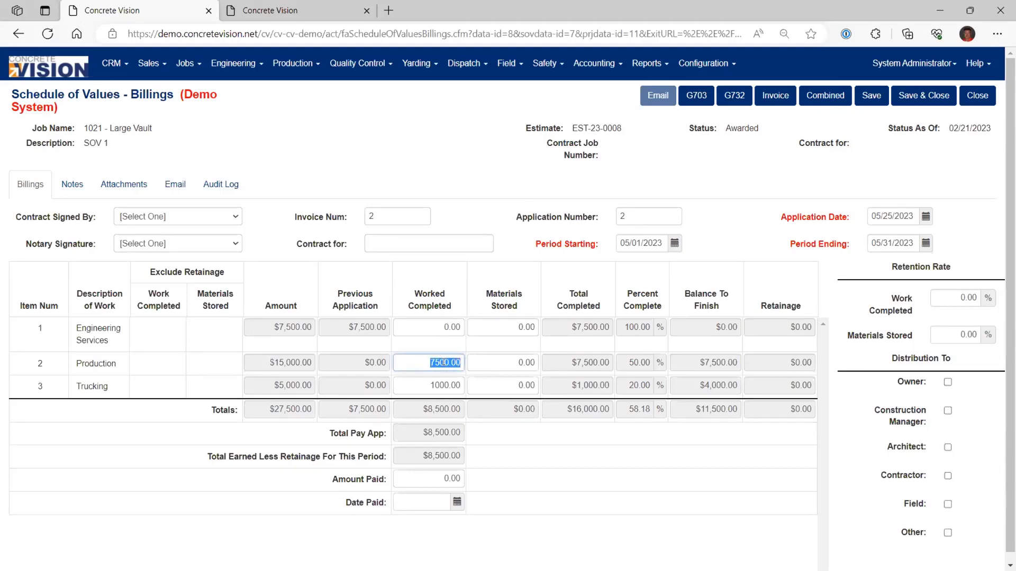
{"action": "left_click", "coordinate": [421, 362]}
{"action": "left_click_drag", "start_coordinate": [534, 244], "coordinate": [595, 251]}
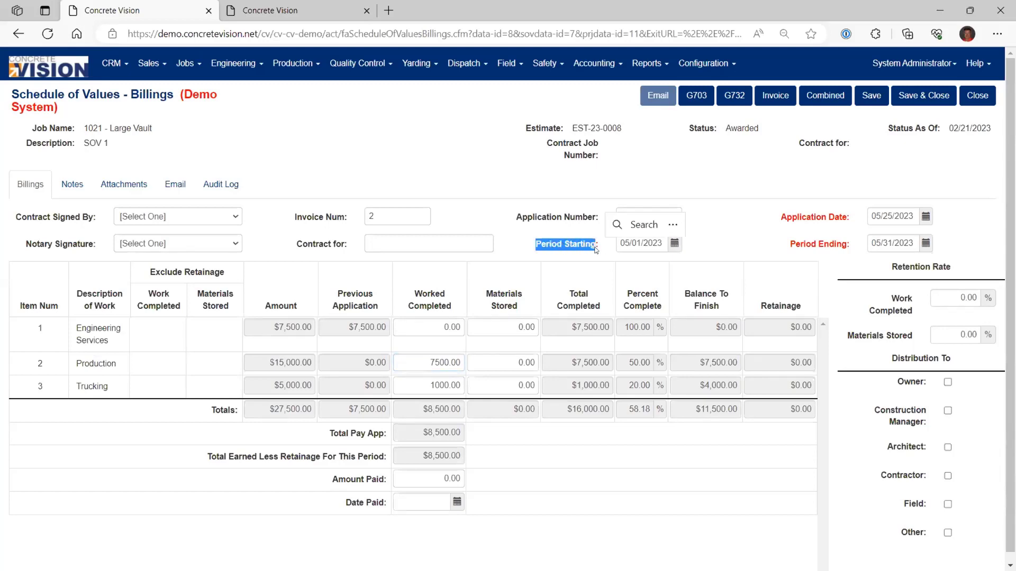
{"action": "left_click", "coordinate": [790, 250]}
{"action": "left_click_drag", "start_coordinate": [790, 250], "coordinate": [847, 249]}
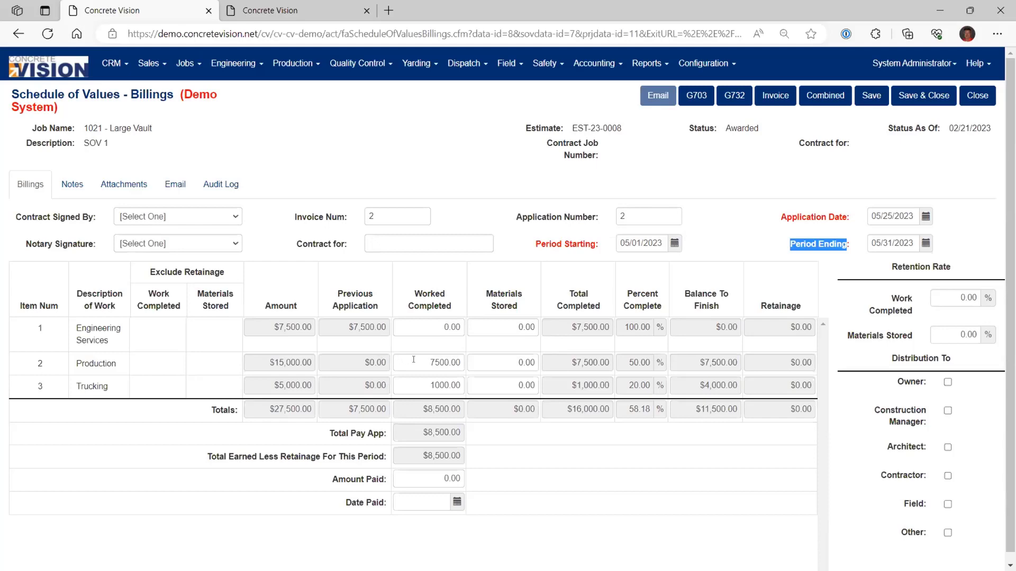
{"action": "left_click_drag", "start_coordinate": [414, 359], "coordinate": [469, 359]}
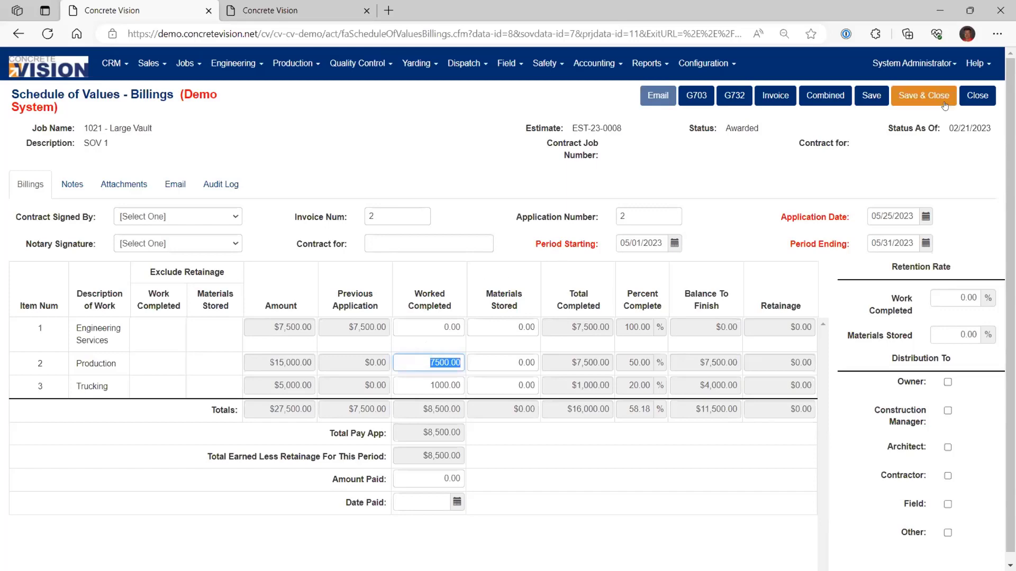
{"action": "left_click", "coordinate": [978, 96]}
{"action": "left_click", "coordinate": [572, 106]}
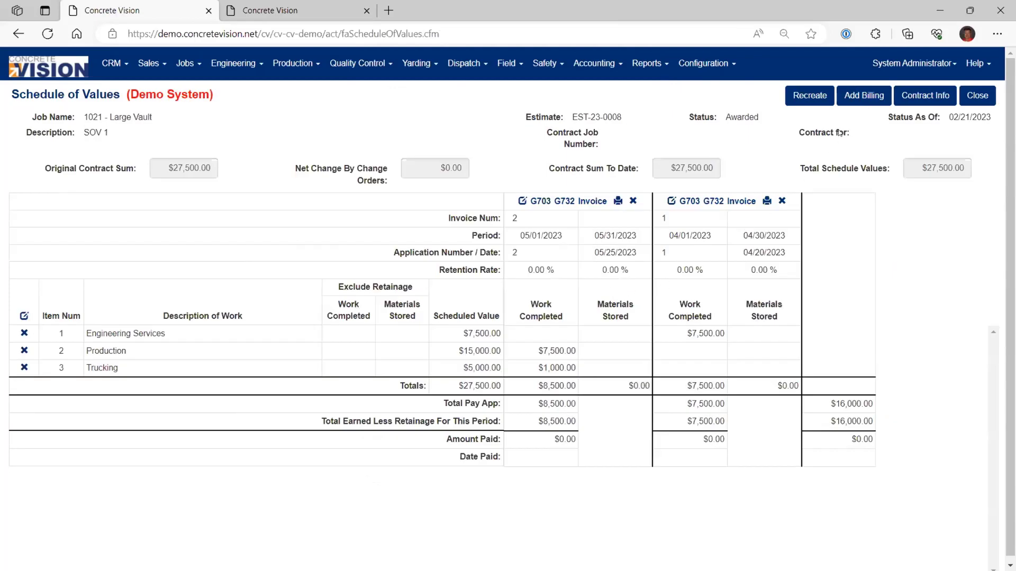
Add a third billing to the schedule of values, with invoice number 3 and application number 3.
{"action": "left_click", "coordinate": [859, 96]}
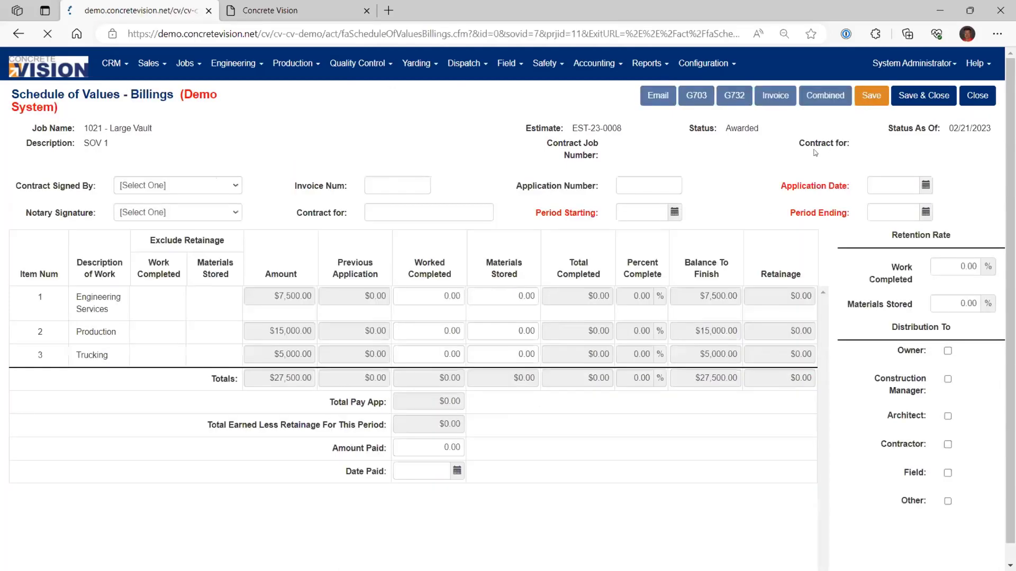
{"action": "left_click", "coordinate": [395, 181]}
{"action": "type", "text": "3"}
{"action": "left_click", "coordinate": [646, 183]}
{"action": "type", "text": "3"}
Set the billing's application date to 06/22/2023 and its period from 06/01/2023 to 06/30/2023.
{"action": "left_click", "coordinate": [902, 183]}
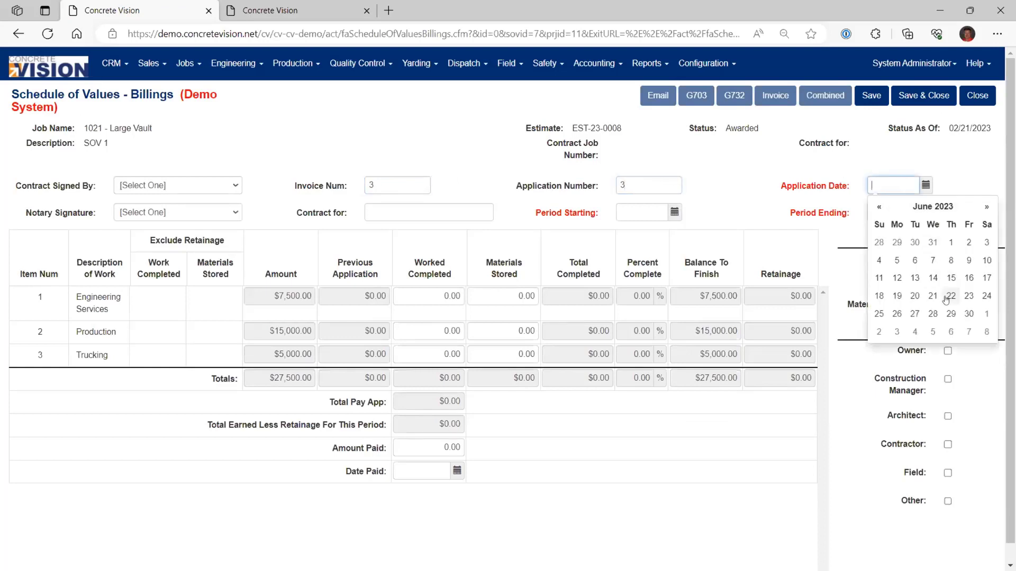
{"action": "left_click", "coordinate": [914, 296]}
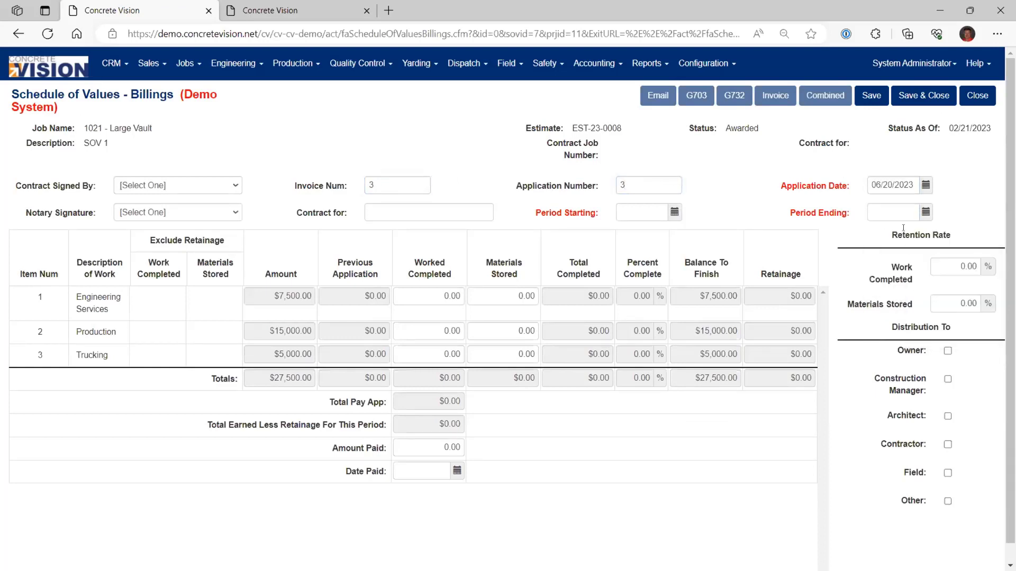
{"action": "left_click", "coordinate": [919, 188]}
{"action": "left_click", "coordinate": [951, 295]}
{"action": "left_click", "coordinate": [635, 212]}
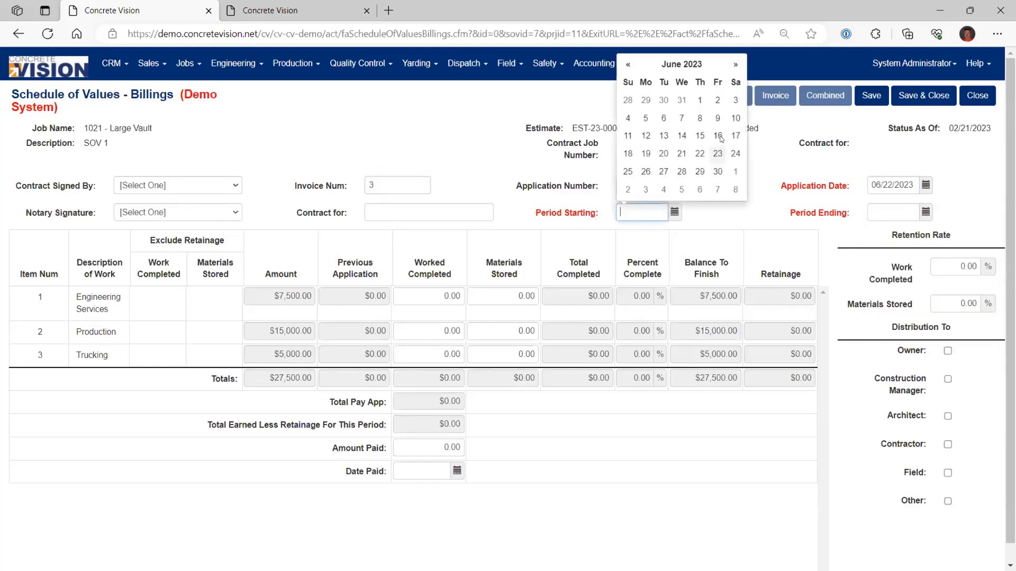
{"action": "left_click", "coordinate": [699, 100]}
{"action": "left_click", "coordinate": [886, 208]}
{"action": "left_click", "coordinate": [968, 171]}
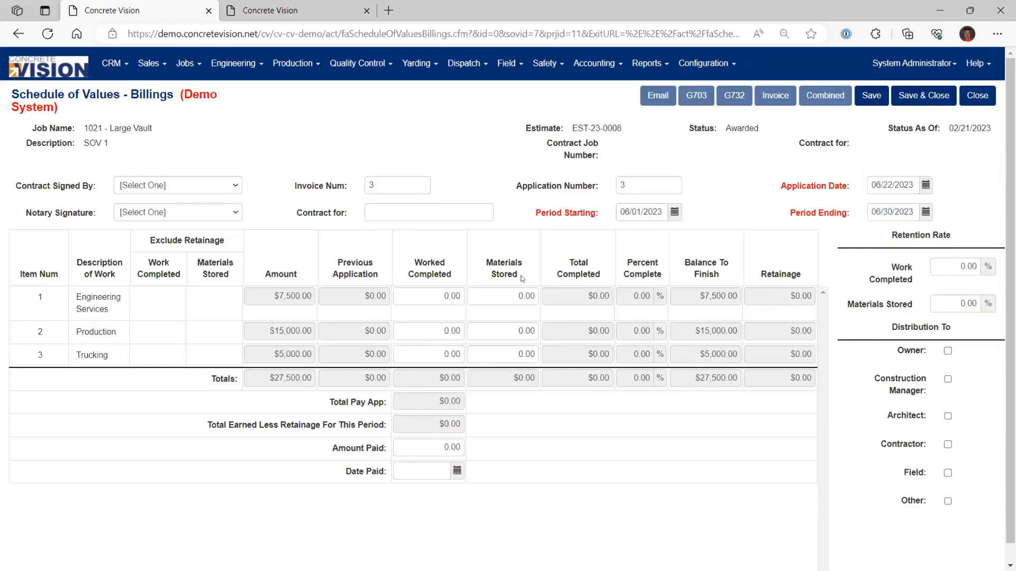
Try to save the third billing, and open the application date calendar to fill in the missing date.
{"action": "left_click", "coordinate": [416, 329]}
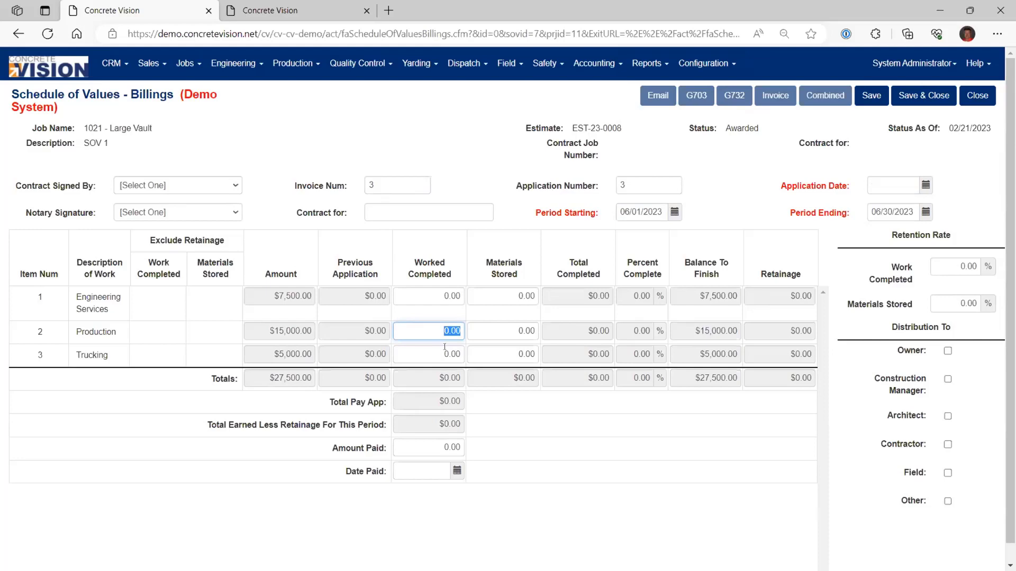
{"action": "left_click", "coordinate": [872, 96]}
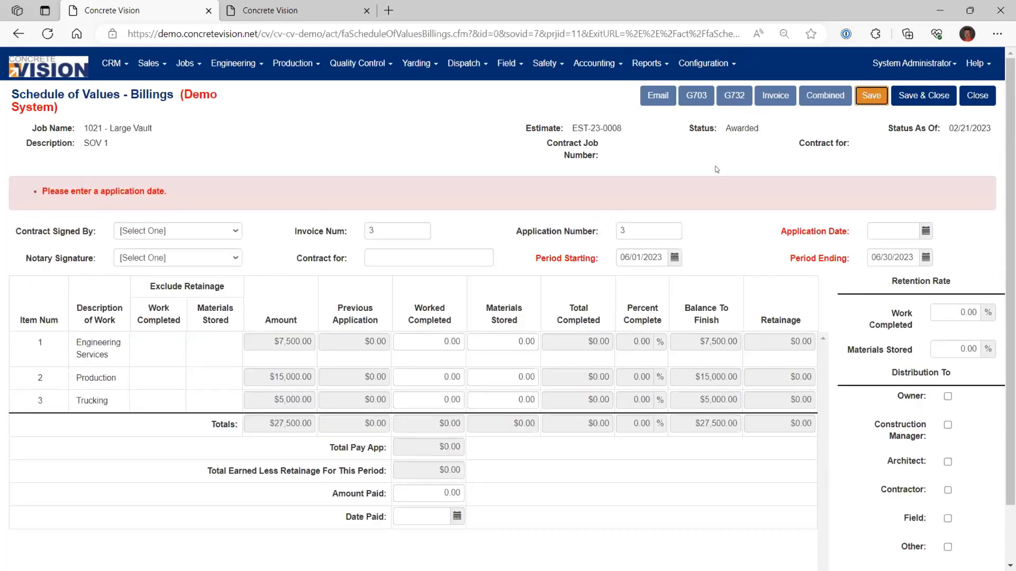
{"action": "left_click", "coordinate": [886, 228]}
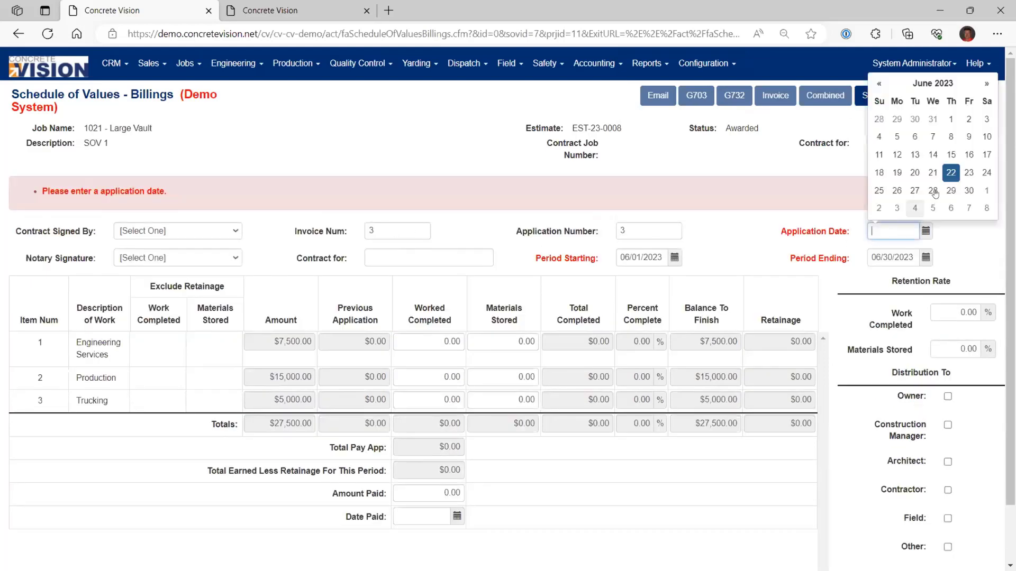
Set the new June billing's application date to 06/22/2023 and save the billing record.
{"action": "left_click", "coordinate": [951, 173]}
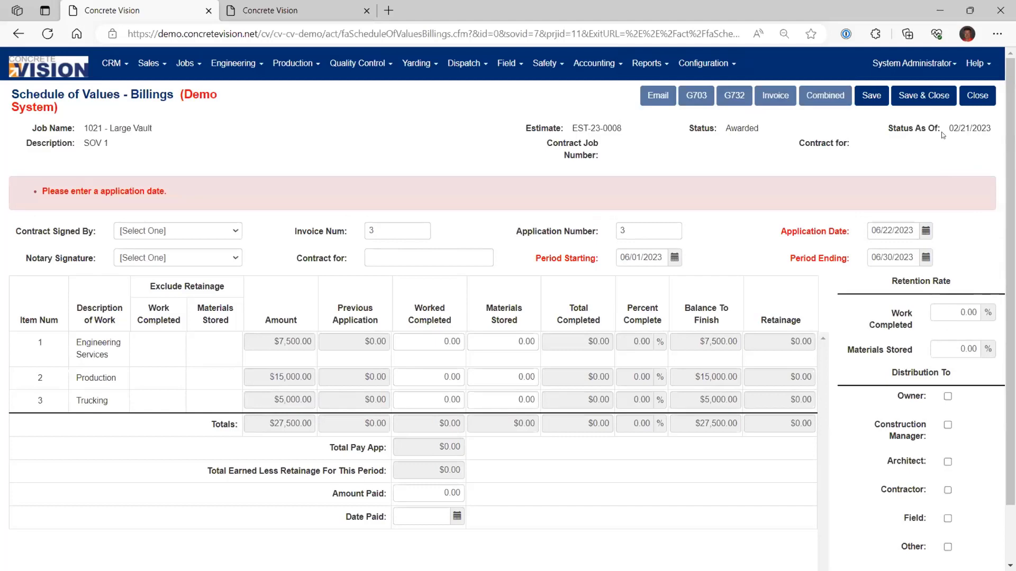
{"action": "left_click", "coordinate": [868, 95]}
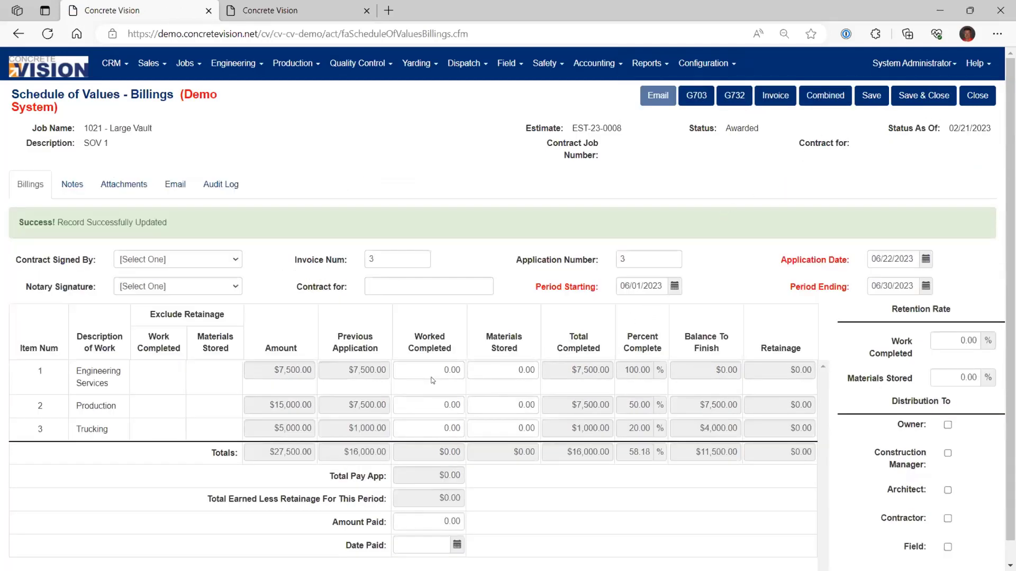
Enter worked completed amounts of 7500 for Production and 4000 for Trucking in the June billing, then save and close it.
{"action": "left_click", "coordinate": [446, 405]}
{"action": "type", "text": "7500"}
{"action": "key", "text": "Tab"}
{"action": "key", "text": "Tab"}
{"action": "key", "text": "Tab"}
{"action": "key", "text": "Tab"}
{"action": "key", "text": "Tab"}
{"action": "key", "text": "Tab"}
{"action": "key", "text": "Tab"}
{"action": "key", "text": "Tab"}
{"action": "type", "text": "4000"}
{"action": "key", "text": "Tab"}
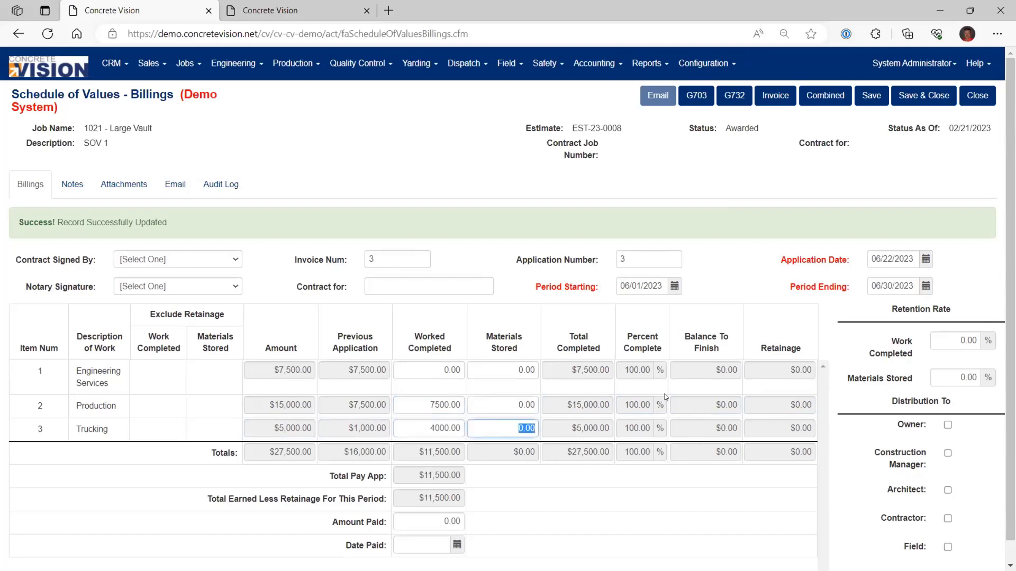
{"action": "left_click", "coordinate": [917, 97]}
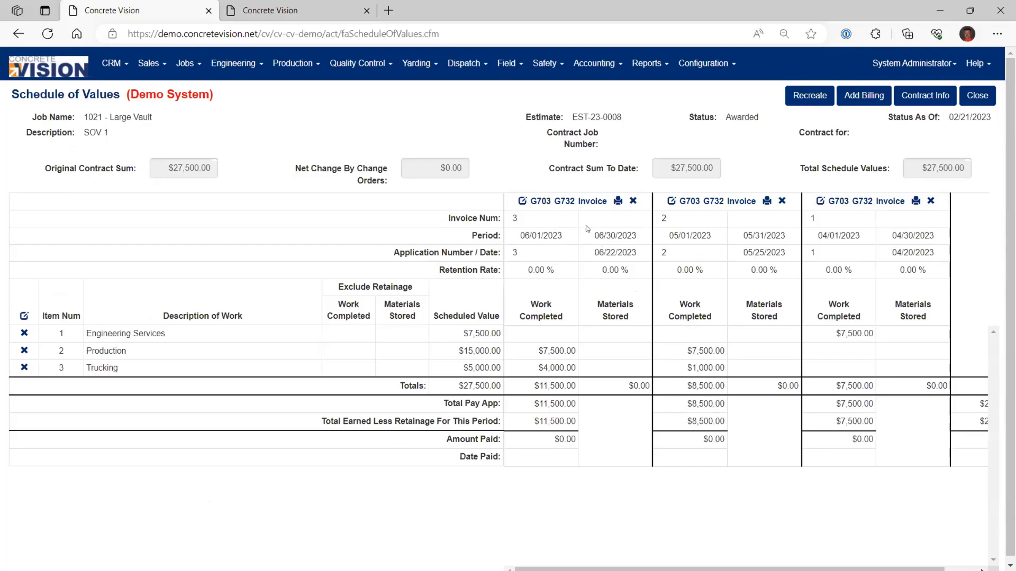
{"action": "left_click_drag", "start_coordinate": [594, 235], "coordinate": [635, 236]}
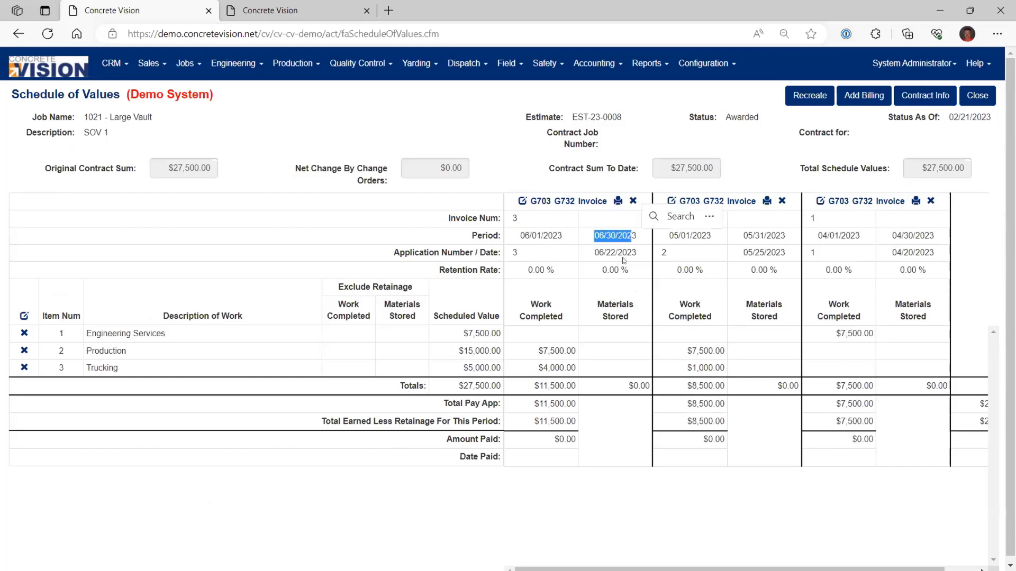
{"action": "left_click", "coordinate": [681, 257]}
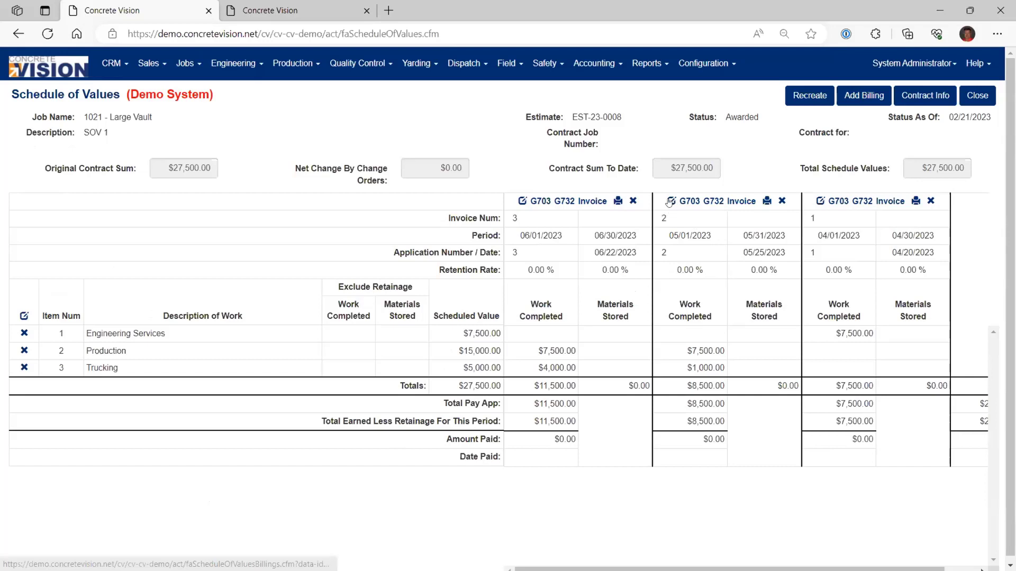
Open the May billing, set Trucking's worked completed amount to 0, and save and close the billing.
{"action": "left_click", "coordinate": [670, 202]}
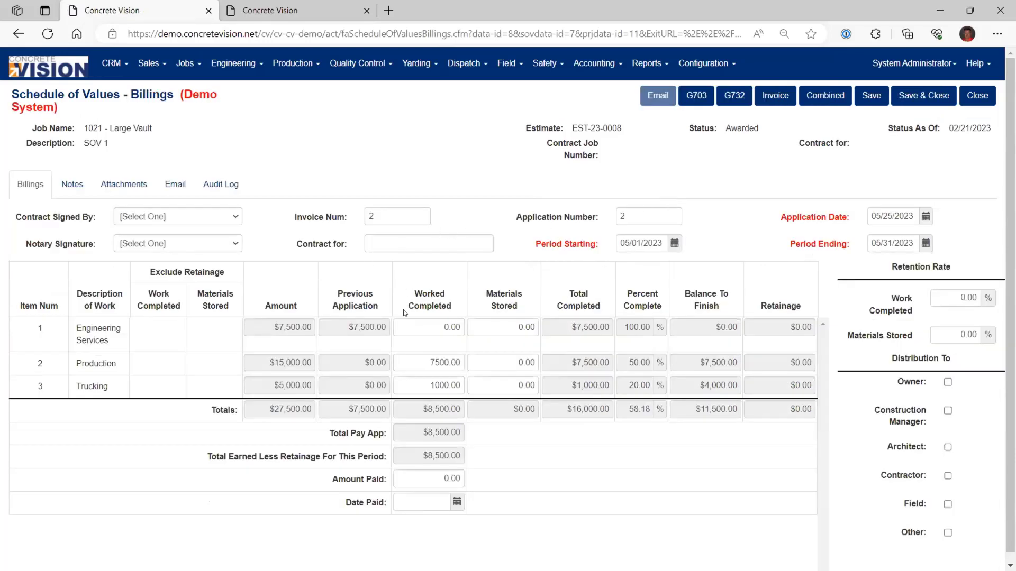
{"action": "left_click", "coordinate": [418, 360]}
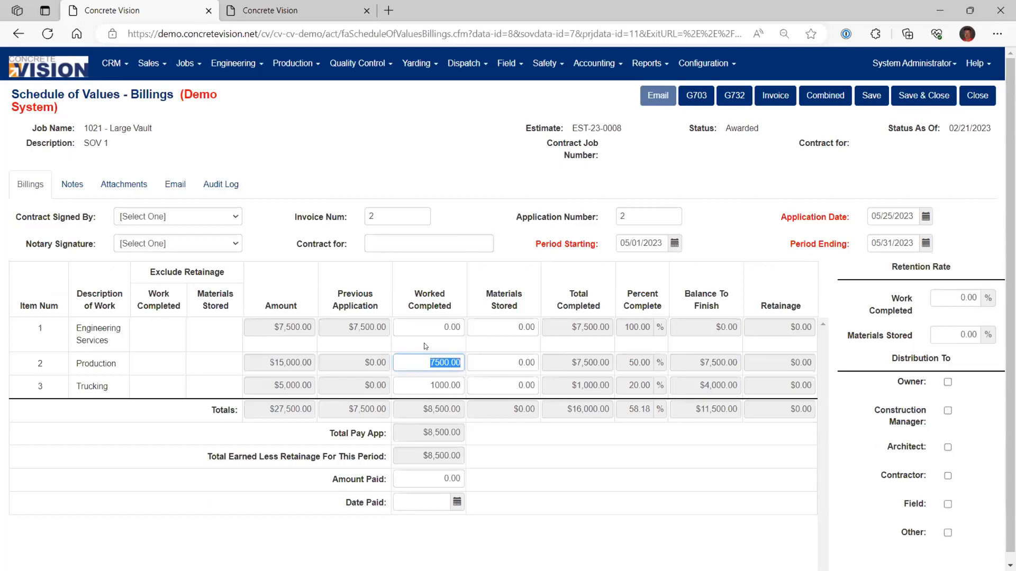
{"action": "key", "text": "Tab"}
{"action": "key", "text": "Tab"}
{"action": "key", "text": "Tab"}
{"action": "key", "text": "Tab"}
{"action": "key", "text": "Tab"}
{"action": "key", "text": "Tab"}
{"action": "key", "text": "Tab"}
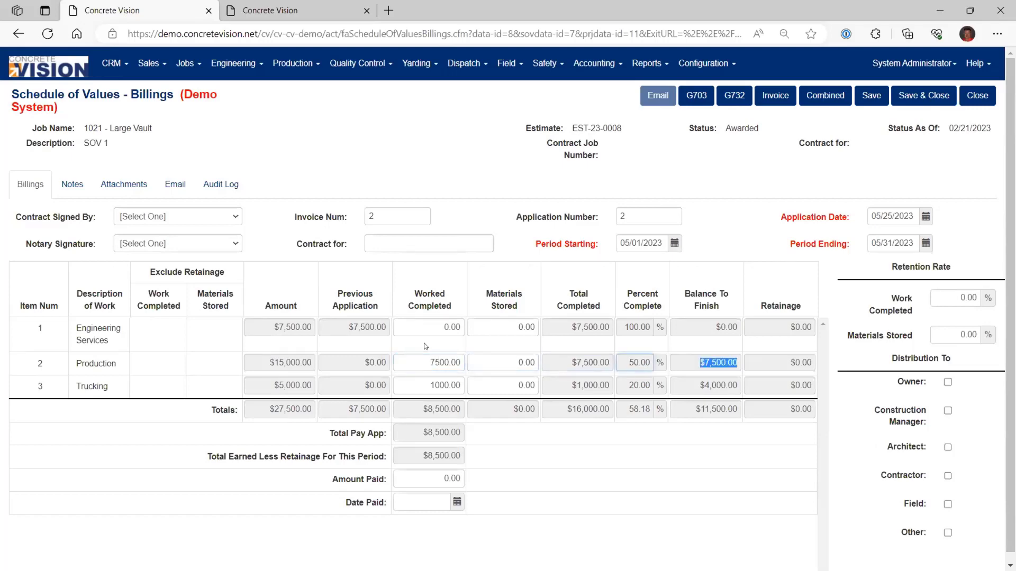
{"action": "type", "text": "0"}
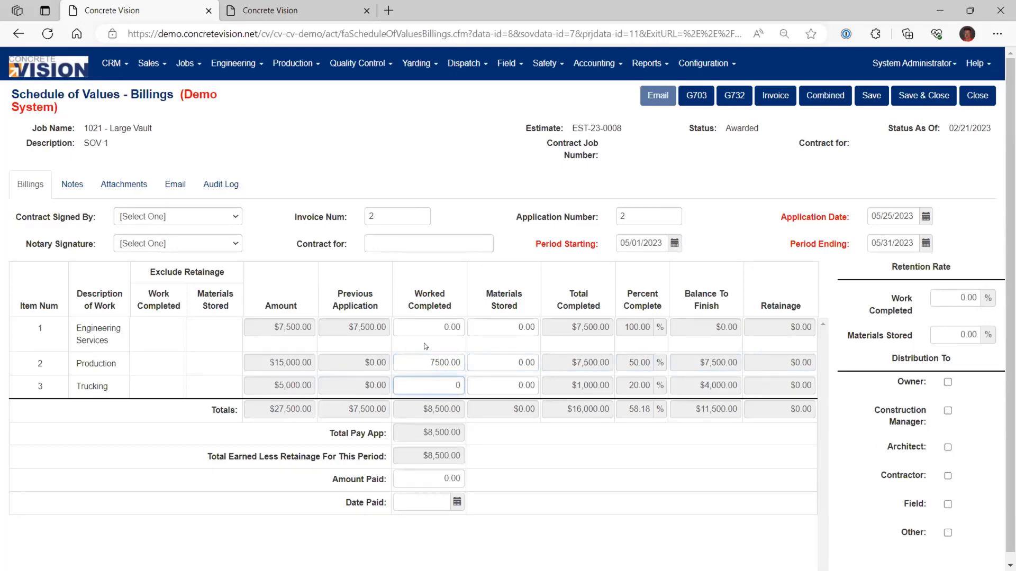
{"action": "key", "text": "Tab"}
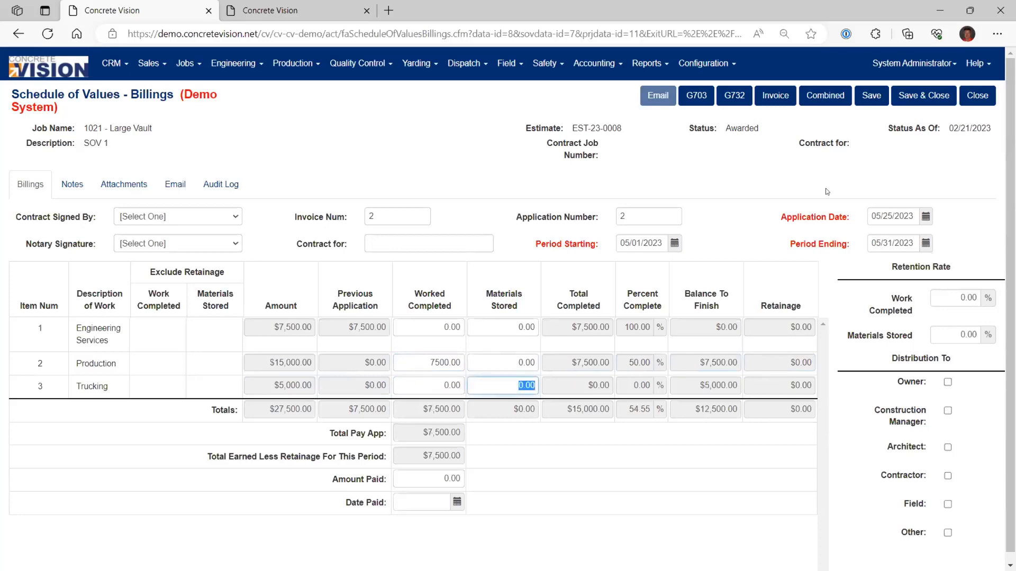
{"action": "left_click", "coordinate": [926, 98]}
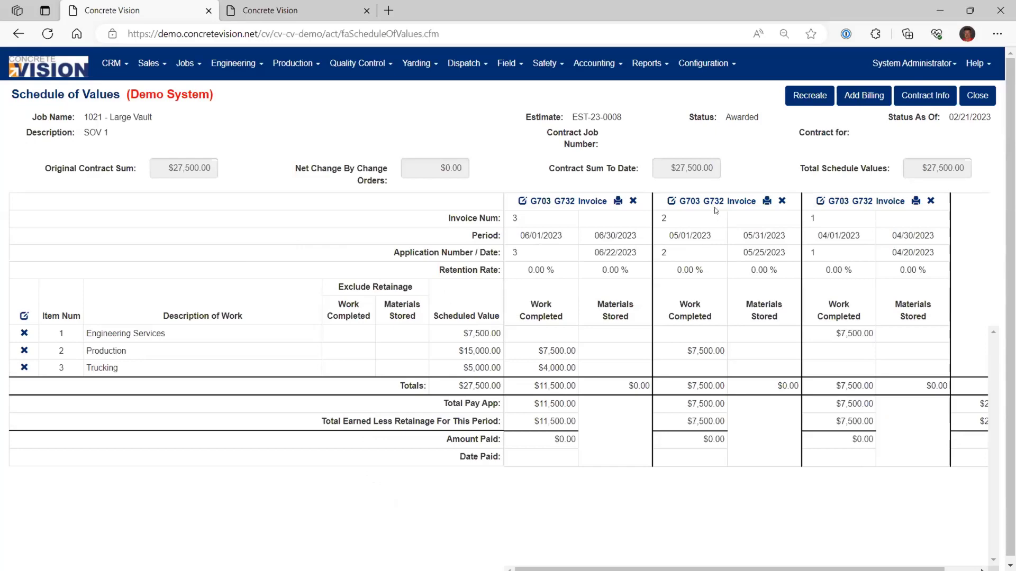
Open the June billing, set Trucking's worked completed amount to 5000, and save and close the billing.
{"action": "left_click", "coordinate": [527, 202]}
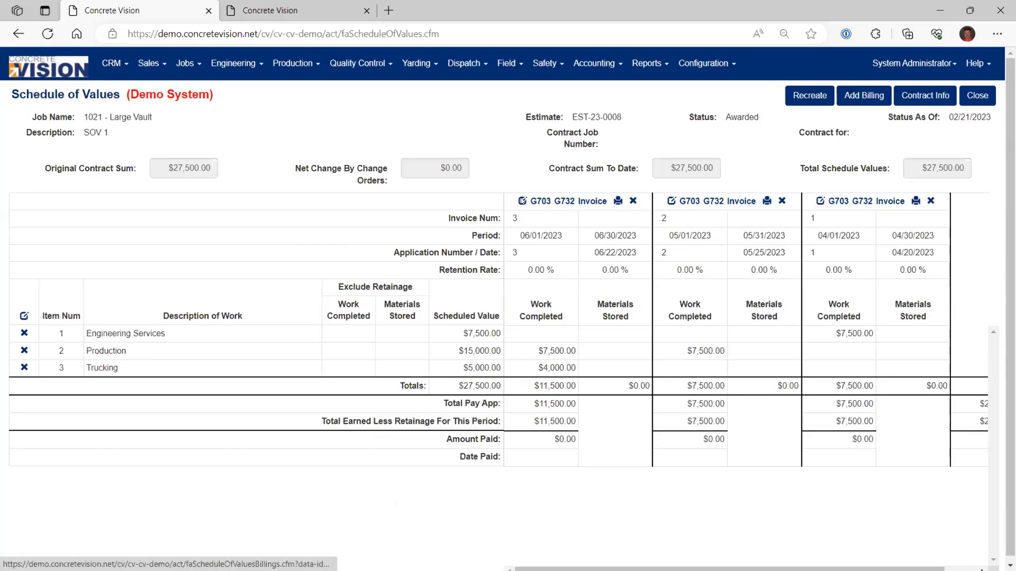
{"action": "left_click_drag", "start_coordinate": [415, 385], "coordinate": [477, 377]}
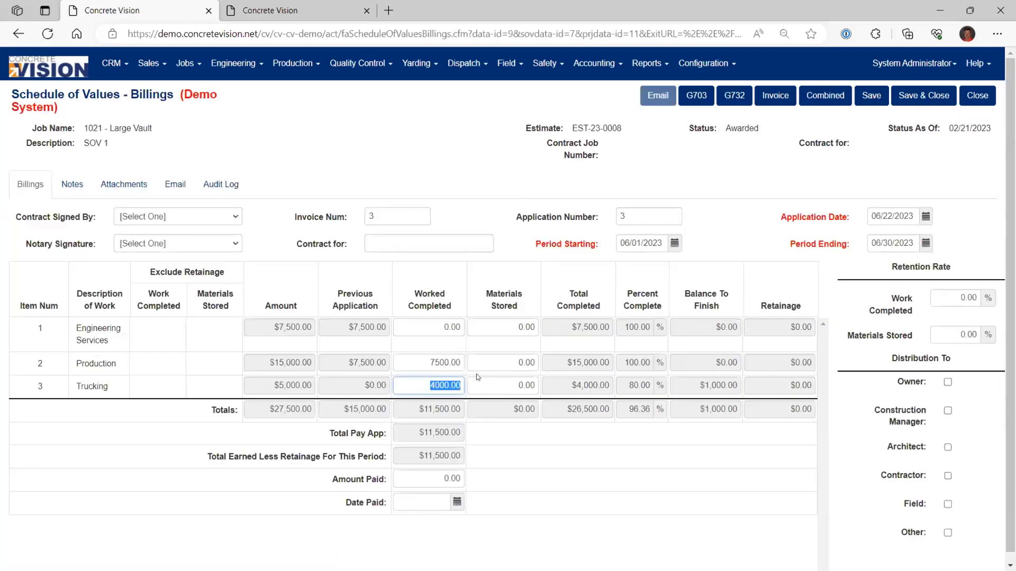
{"action": "type", "text": "50000"}
{"action": "key", "text": "Tab"}
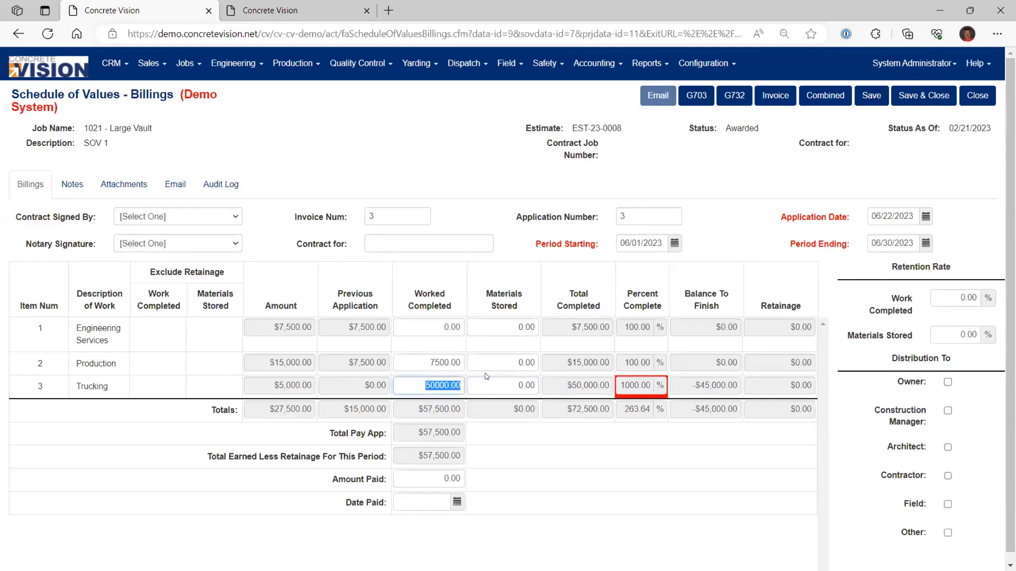
{"action": "key", "text": "Tab"}
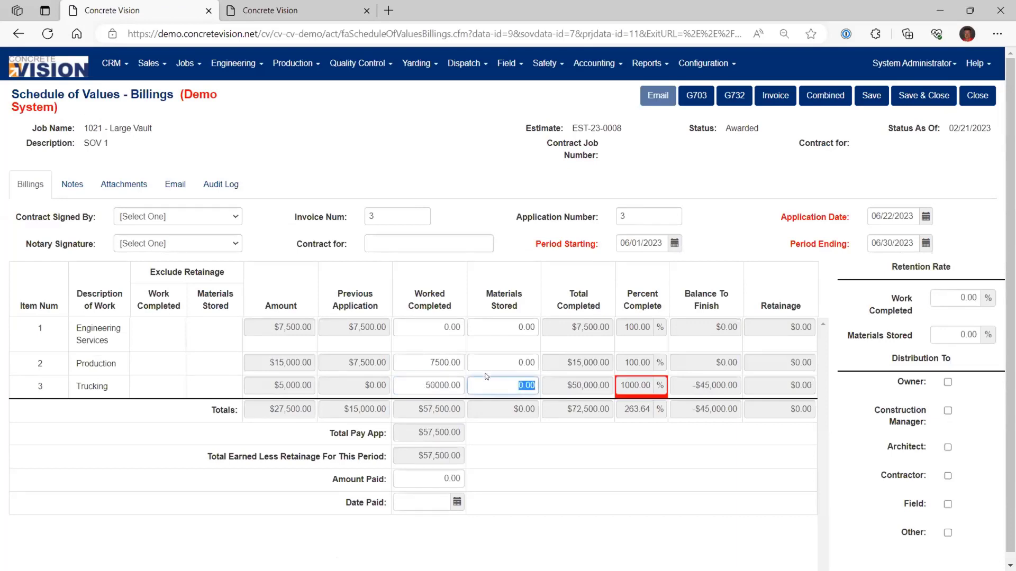
{"action": "left_click", "coordinate": [447, 385]}
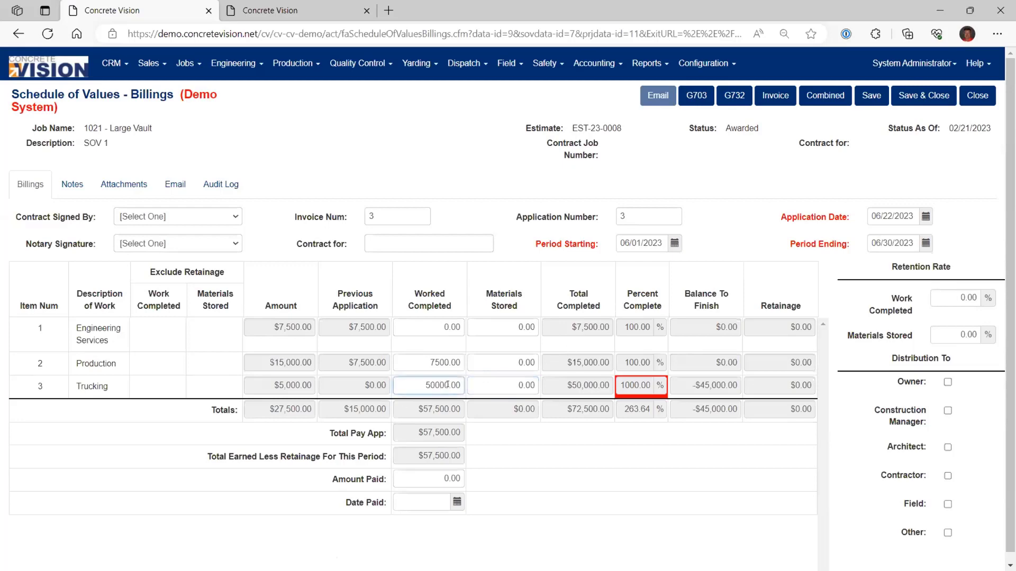
{"action": "key", "text": "Delete"}
{"action": "key", "text": "Delete"}
{"action": "key", "text": "Delete"}
{"action": "key", "text": "Delete"}
{"action": "key", "text": "Delete"}
{"action": "type", "text": "0"}
{"action": "key", "text": "Tab"}
{"action": "left_click", "coordinate": [921, 94]}
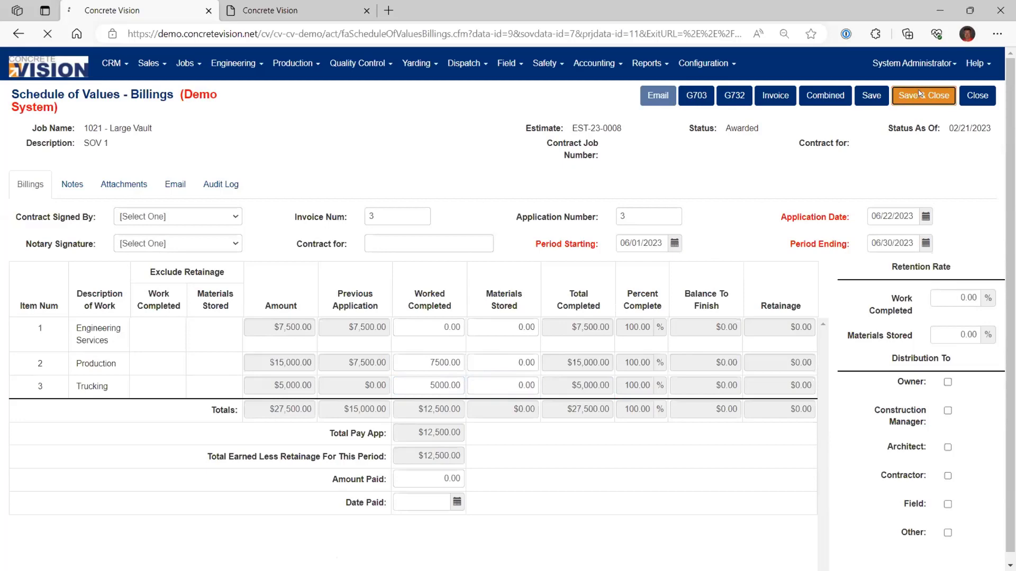
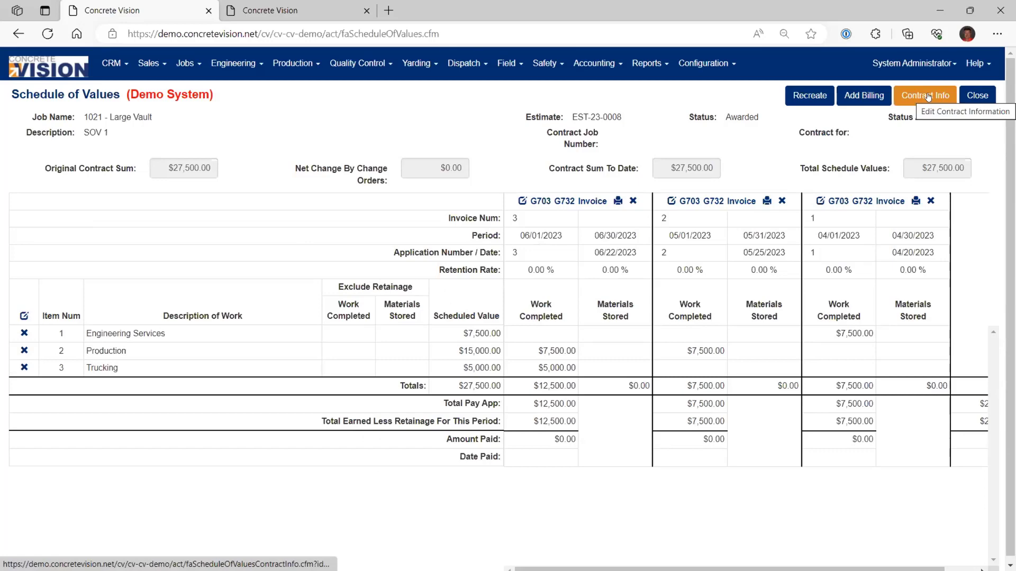
Reopen the Large Vault job's schedule of values and review its item details and the June billing.
{"action": "left_click", "coordinate": [978, 94]}
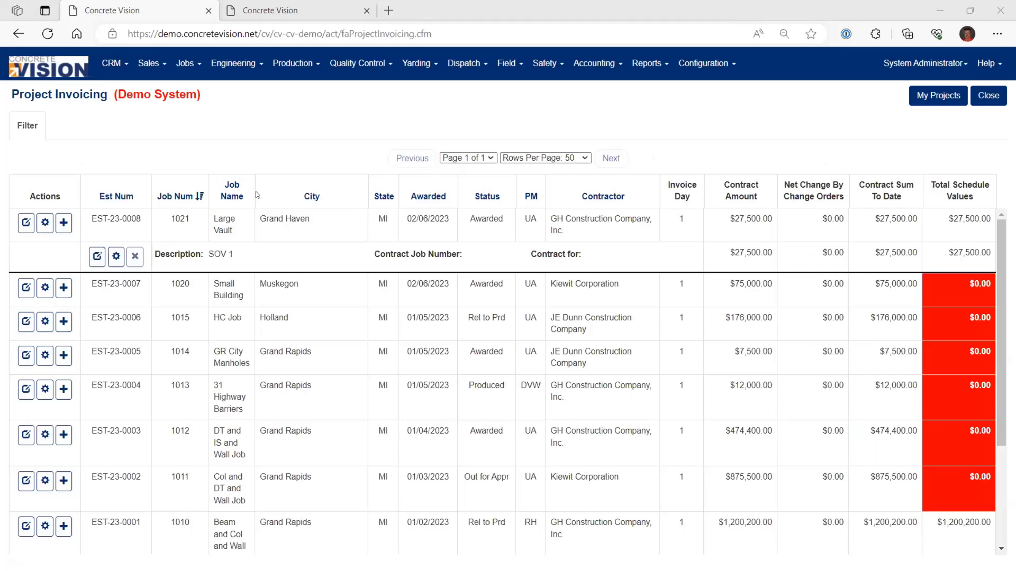
{"action": "left_click", "coordinate": [97, 257]}
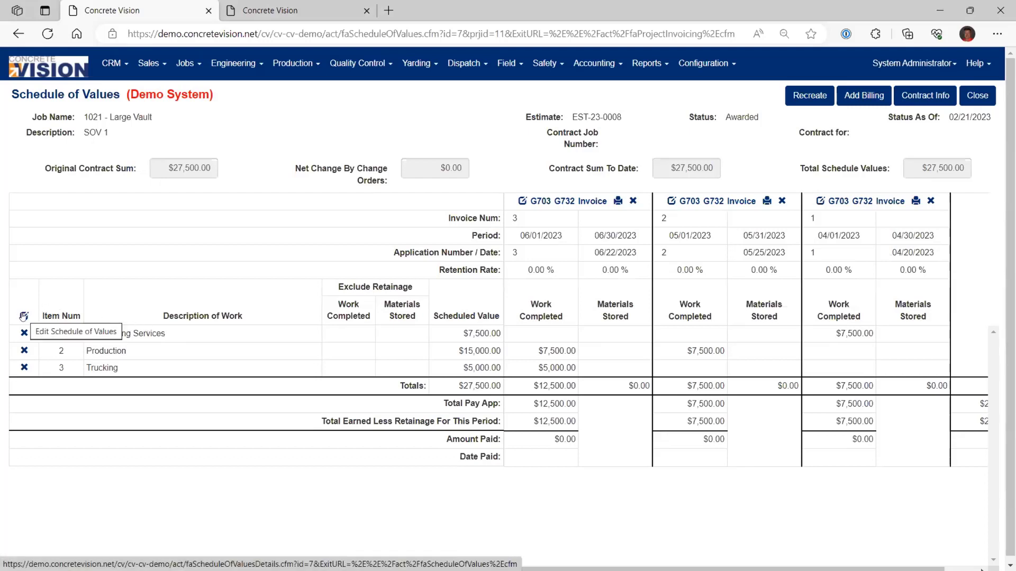
{"action": "left_click", "coordinate": [23, 316]}
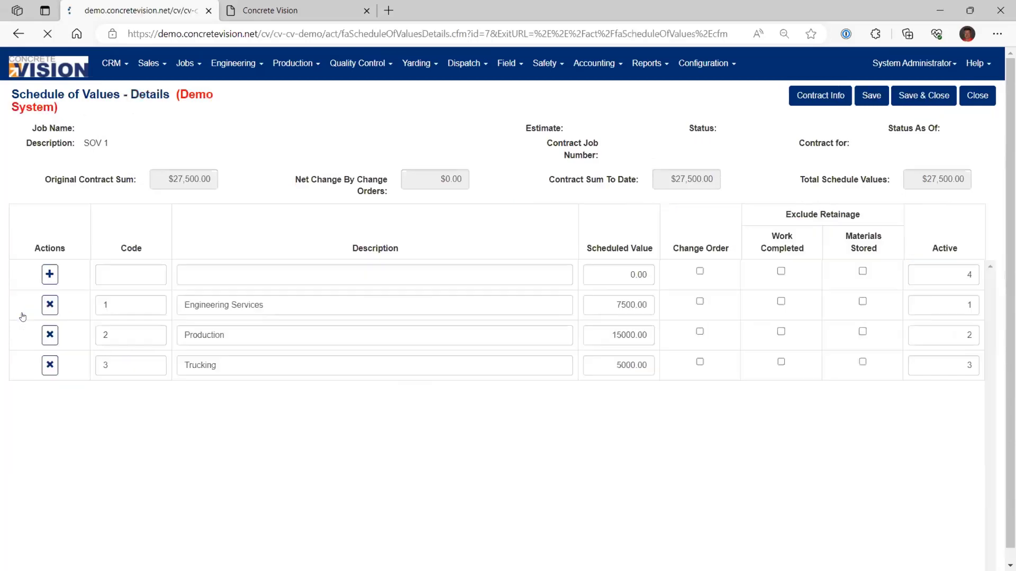
{"action": "left_click", "coordinate": [974, 100]}
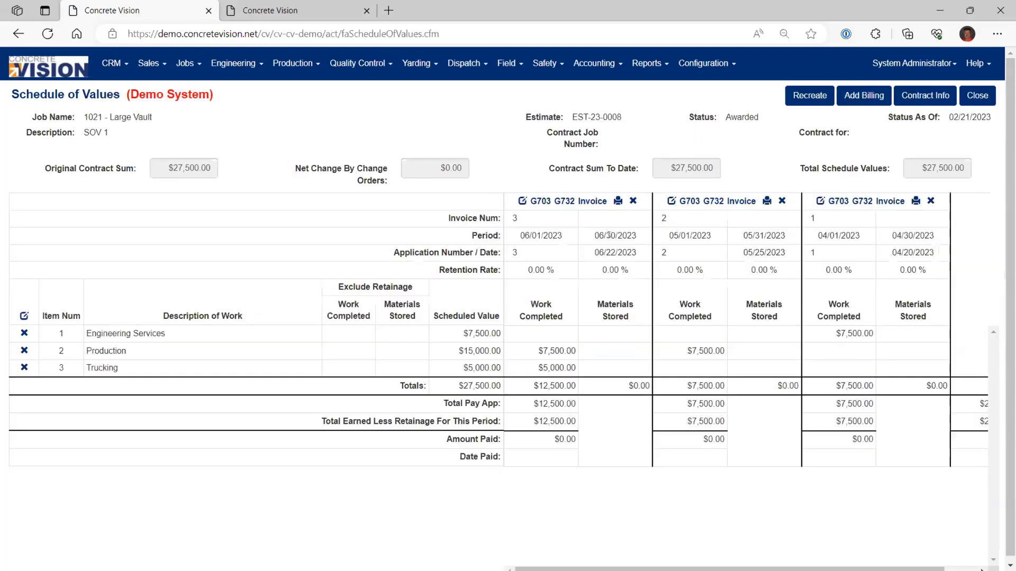
{"action": "left_click", "coordinate": [521, 201]}
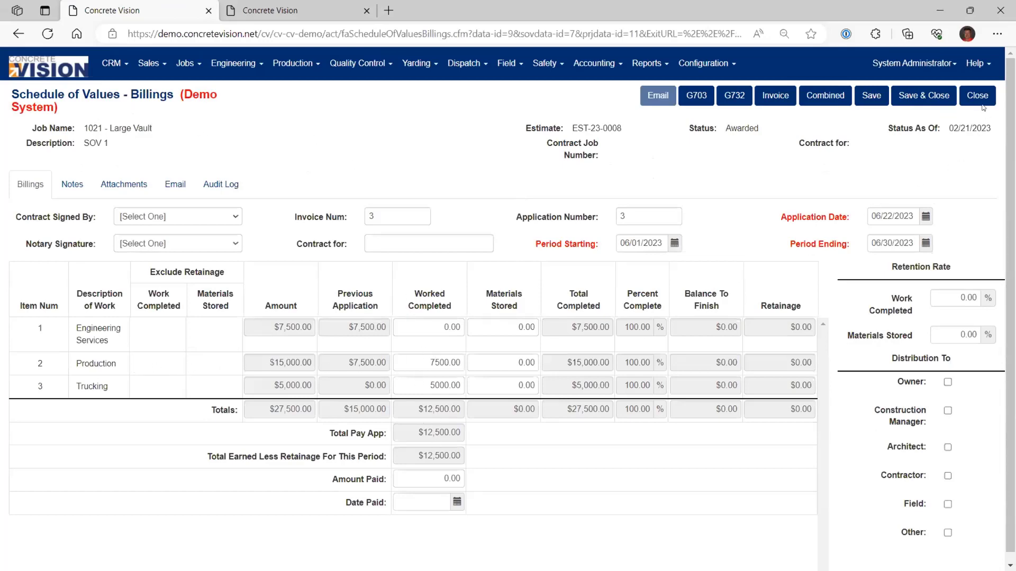
{"action": "left_click", "coordinate": [978, 99]}
Add item code 4, Tax, with a scheduled value of 2500 to the schedule of values details, then save and close.
{"action": "left_click", "coordinate": [24, 317]}
{"action": "left_click", "coordinate": [116, 271]}
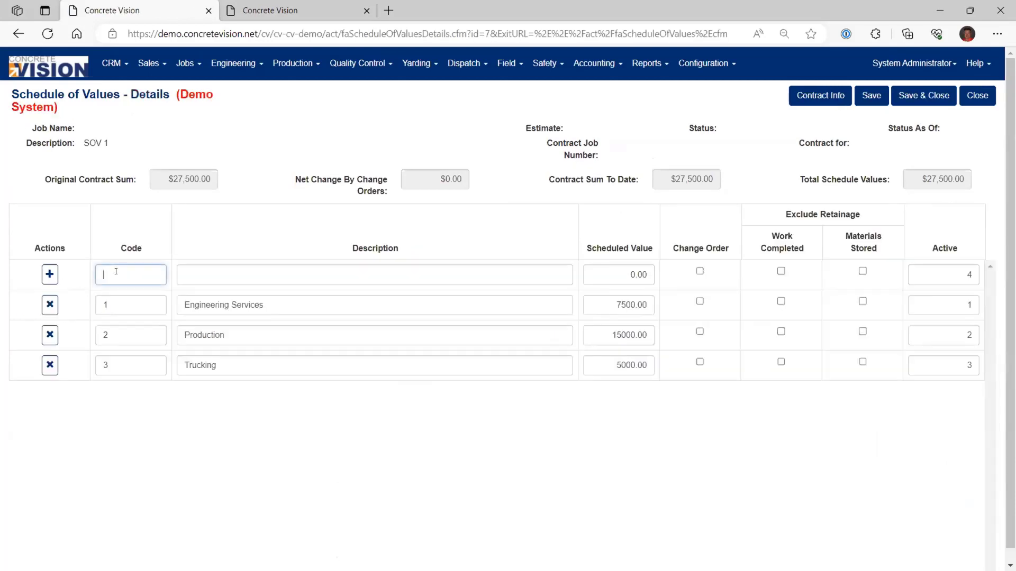
{"action": "type", "text": "3"}
{"action": "key", "text": "Tab"}
{"action": "key", "text": "shift+Tab"}
{"action": "type", "text": "4"}
{"action": "key", "text": "Tab"}
{"action": "type", "text": "Taxe"}
{"action": "key", "text": "BackSpace"}
{"action": "key", "text": "Tab"}
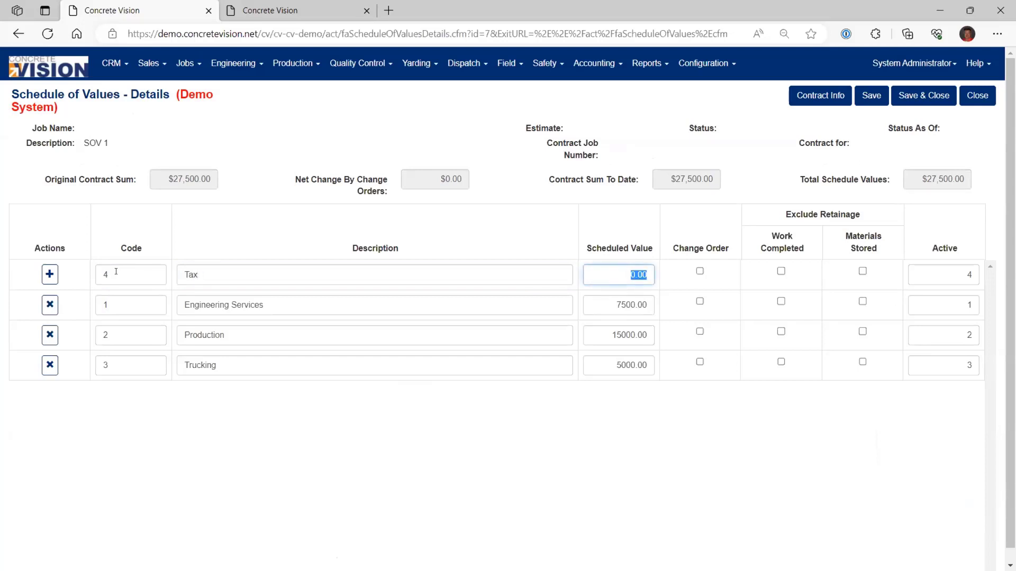
{"action": "type", "text": "2500"}
{"action": "key", "text": "Tab"}
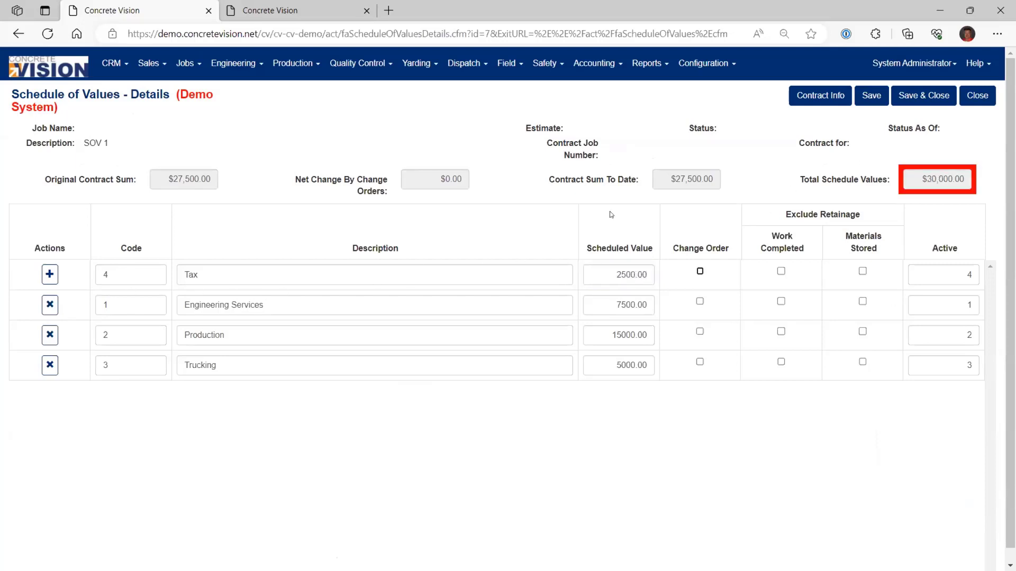
{"action": "left_click", "coordinate": [50, 274]}
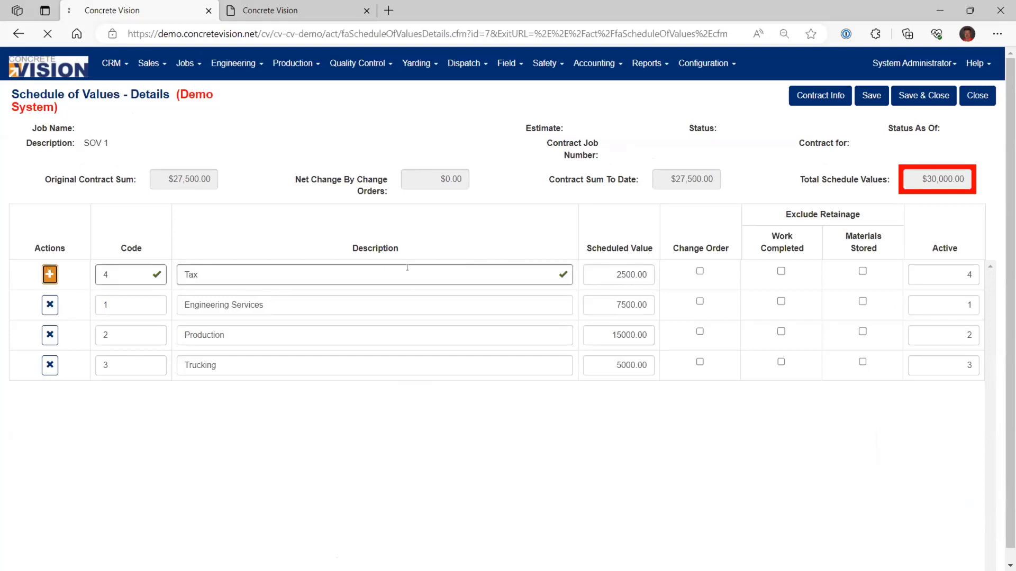
{"action": "left_click", "coordinate": [927, 90]}
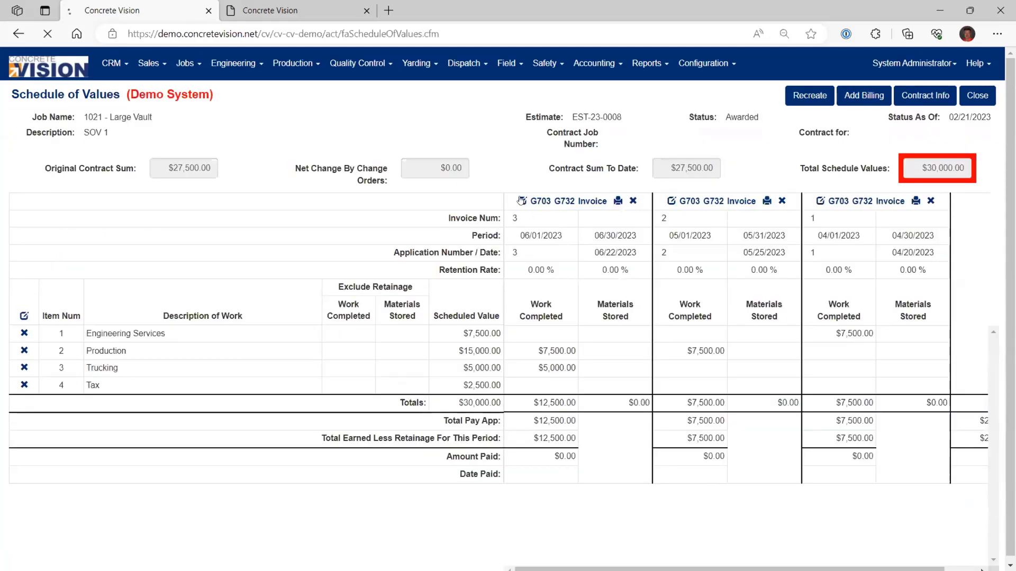
Open the June billing to examine the Tax item's worked completed field, then save and close the billing.
{"action": "left_click", "coordinate": [521, 200]}
{"action": "left_click", "coordinate": [412, 362]}
{"action": "key", "text": "Tab"}
{"action": "key", "text": "Tab"}
{"action": "key", "text": "Tab"}
{"action": "double_click", "coordinate": [406, 408]}
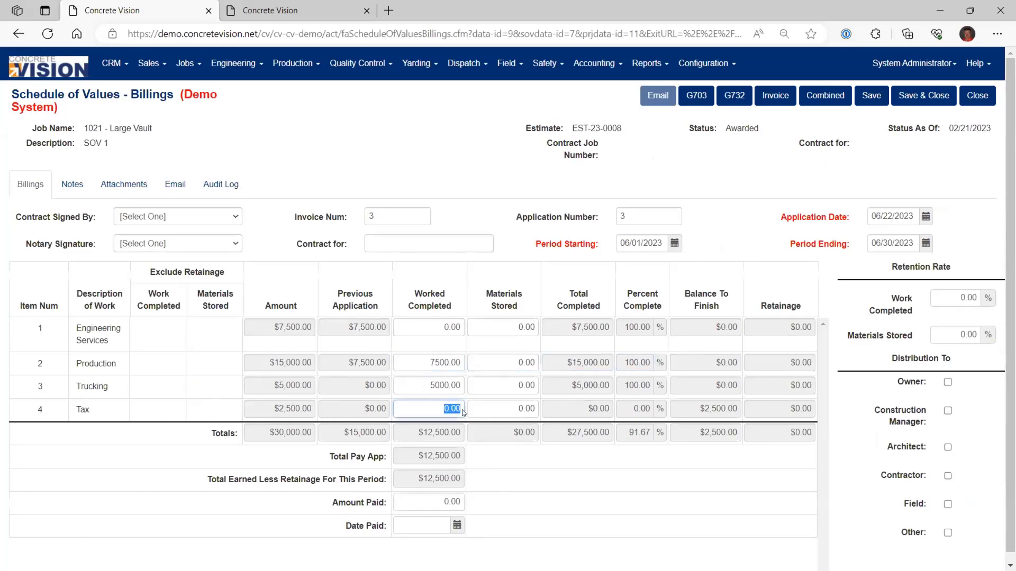
{"action": "left_click_drag", "start_coordinate": [96, 410], "coordinate": [73, 410]}
{"action": "left_click_drag", "start_coordinate": [438, 408], "coordinate": [459, 406]}
{"action": "key", "text": "Tab"}
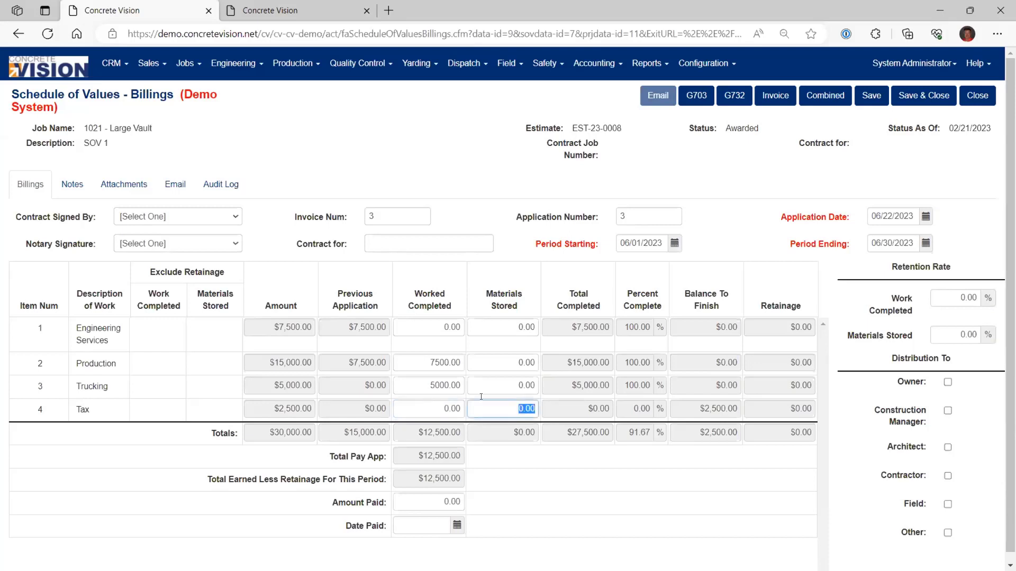
{"action": "left_click", "coordinate": [927, 97]}
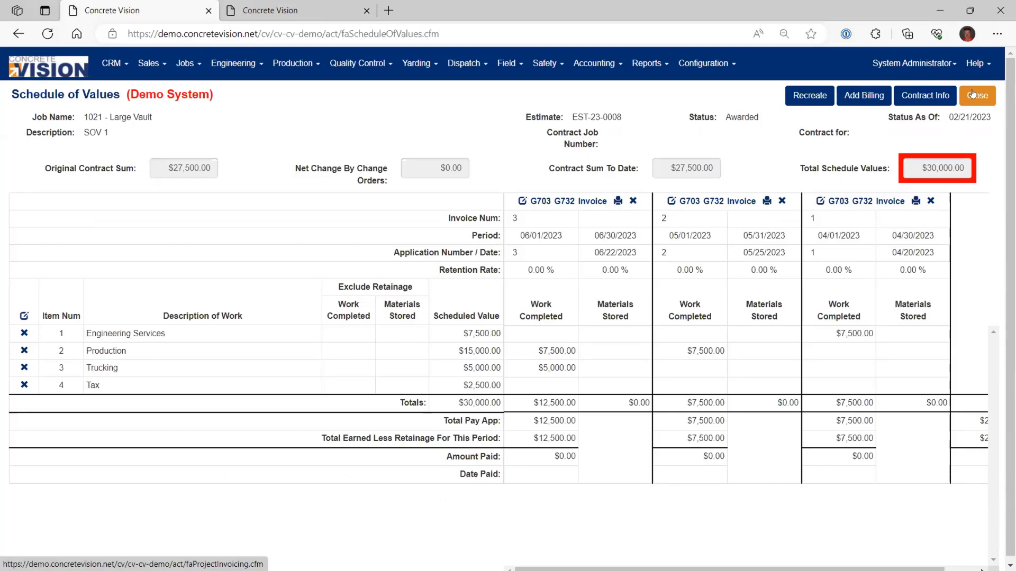
Close the Large Vault schedule, delete the April billing from the Beam and Col and Wall Job's schedule of values, and return to project invoicing.
{"action": "left_click", "coordinate": [973, 94]}
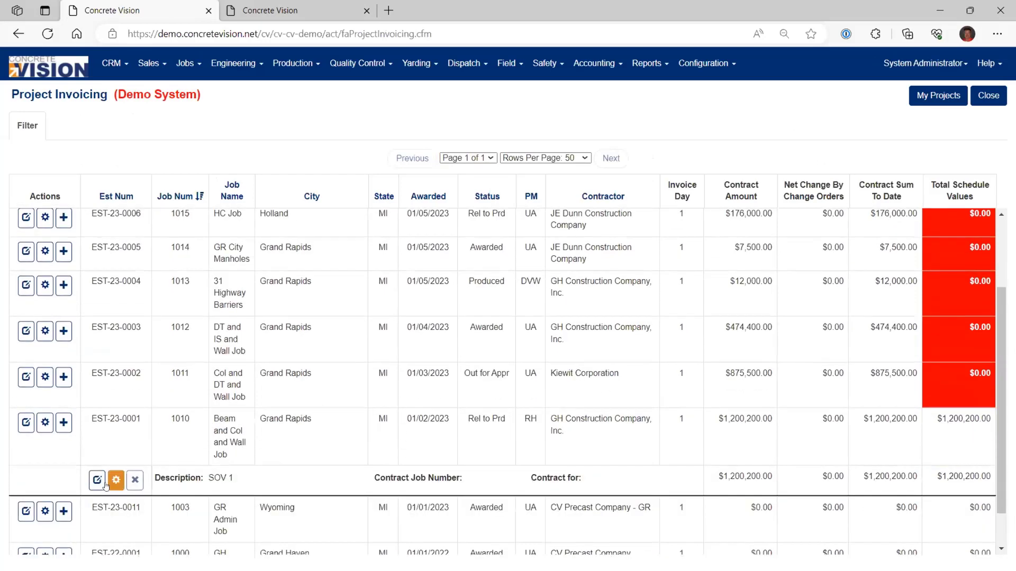
{"action": "left_click", "coordinate": [115, 480]}
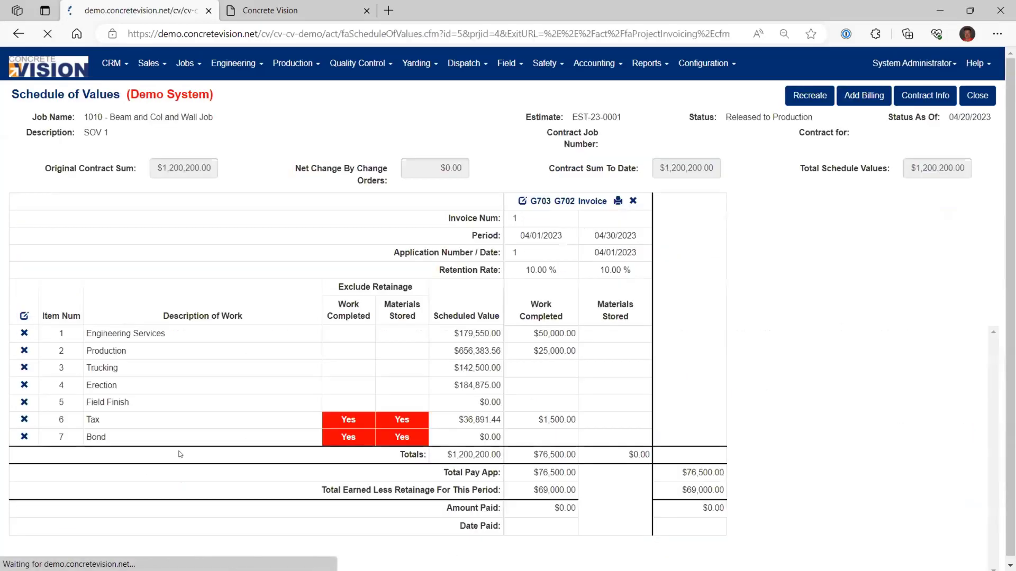
{"action": "triple_click", "coordinate": [633, 201]}
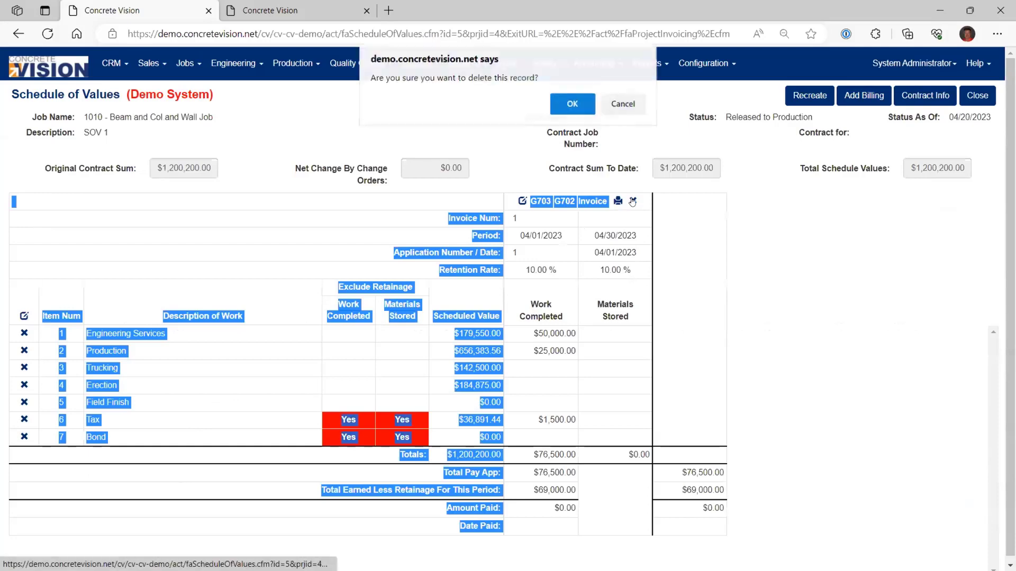
{"action": "left_click", "coordinate": [573, 97]}
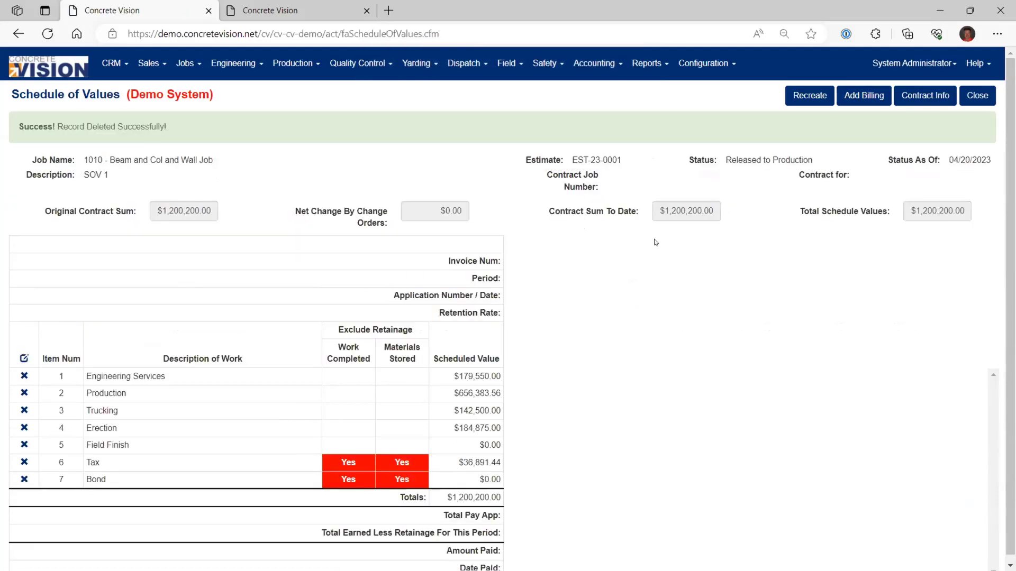
{"action": "left_click", "coordinate": [976, 96]}
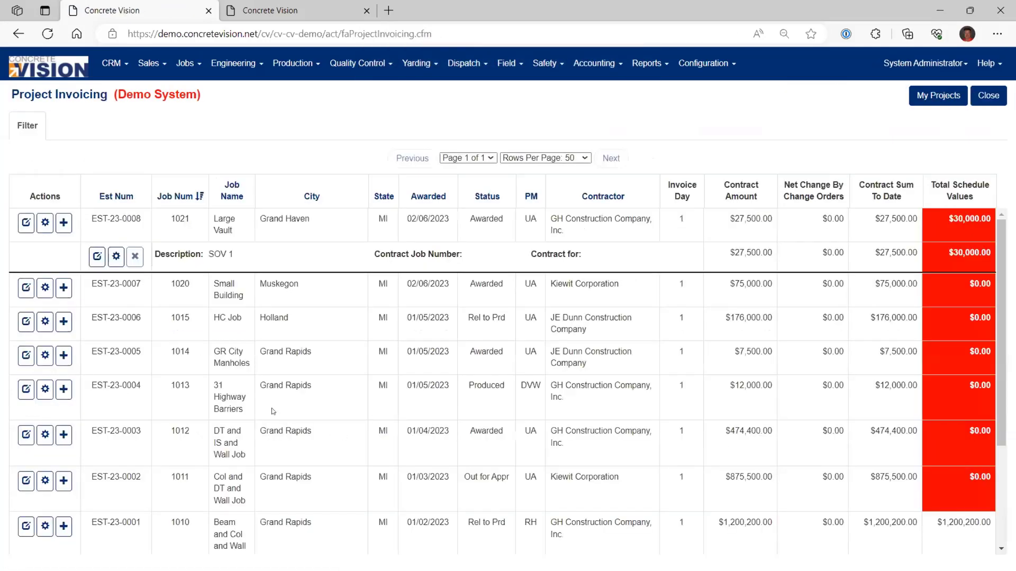
Delete the SOV 1 record under the Beam and Col and Wall Job in project invoicing.
{"action": "left_click", "coordinate": [135, 434]}
{"action": "key", "text": "Return"}
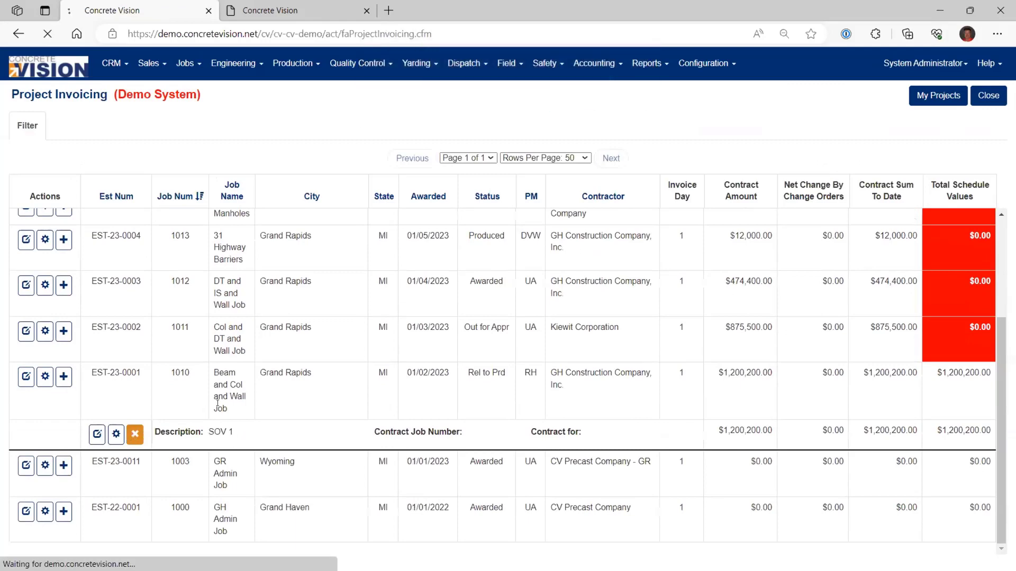
{"action": "left_click_drag", "start_coordinate": [165, 413], "coordinate": [209, 405]}
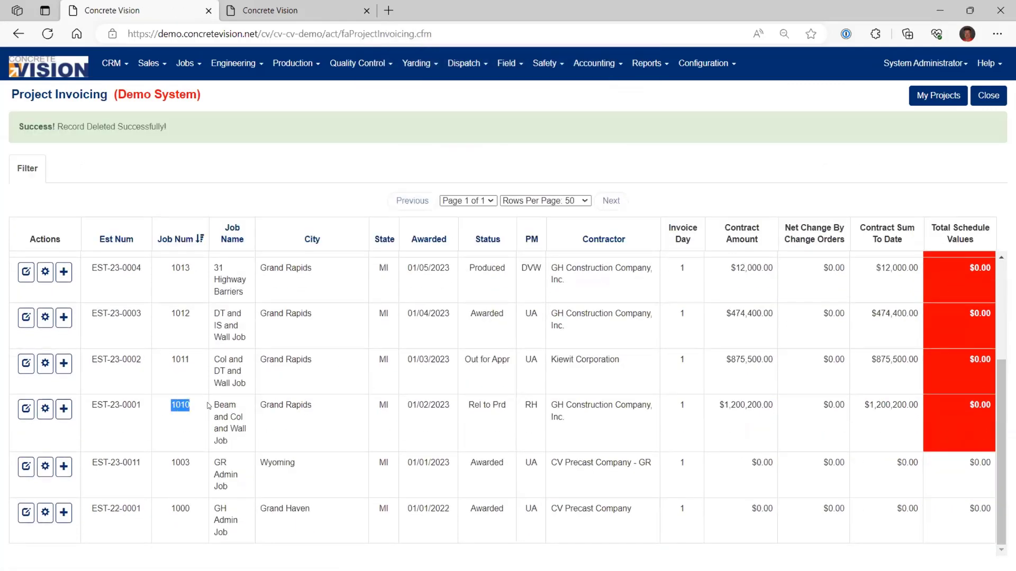
Switch to the job record for the Beam and Col and Wall Job and review its estimate totals, from material cost through taxes.
{"action": "left_click", "coordinate": [298, 11]}
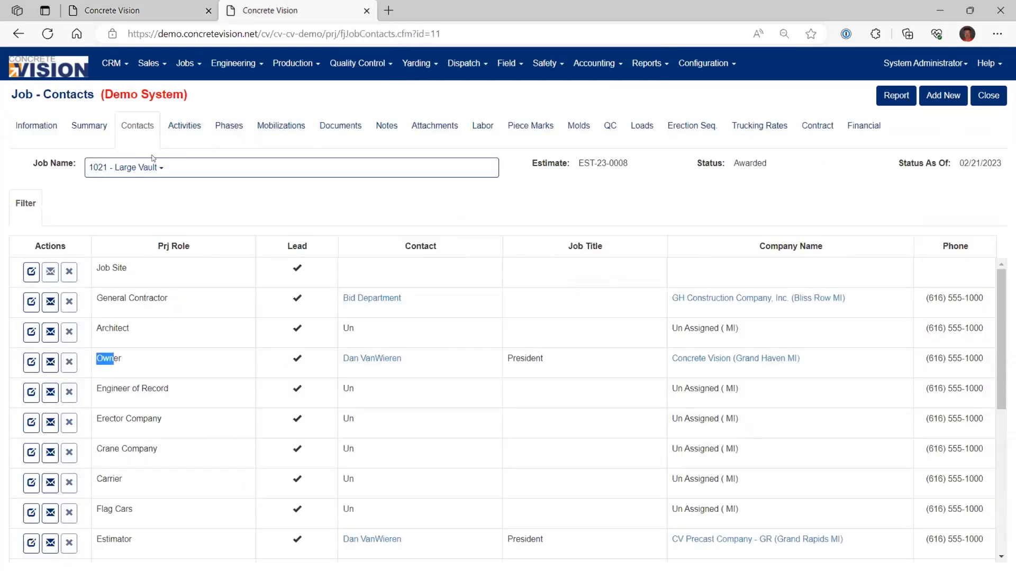
{"action": "left_click", "coordinate": [142, 168]}
{"action": "left_click", "coordinate": [164, 320]}
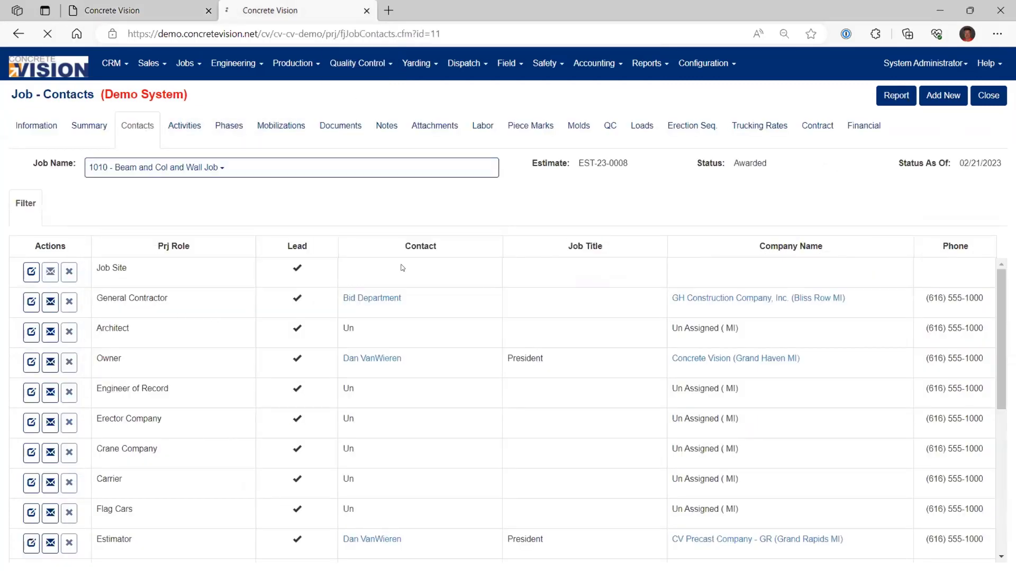
{"action": "left_click", "coordinate": [863, 126]}
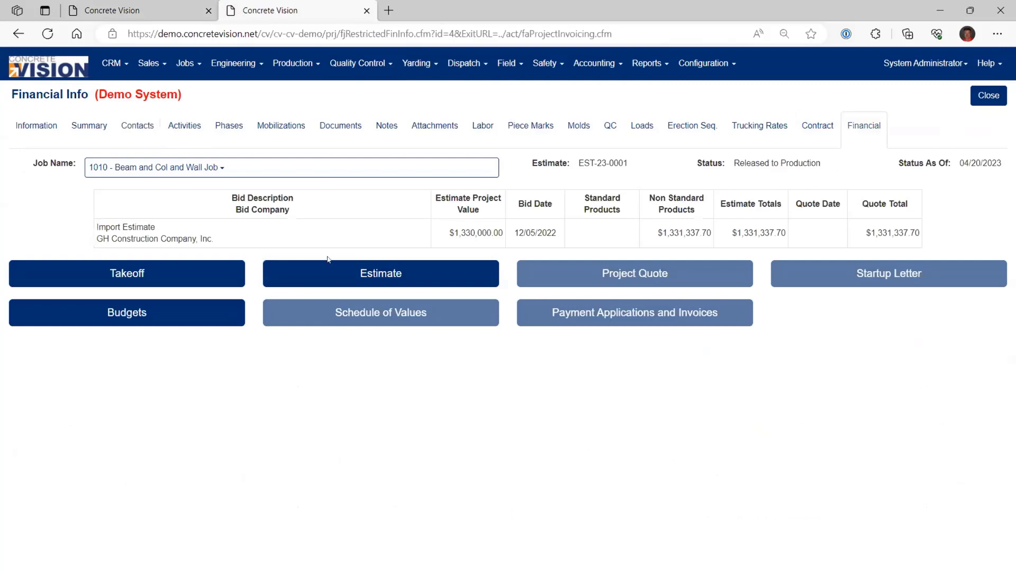
{"action": "left_click", "coordinate": [385, 274]}
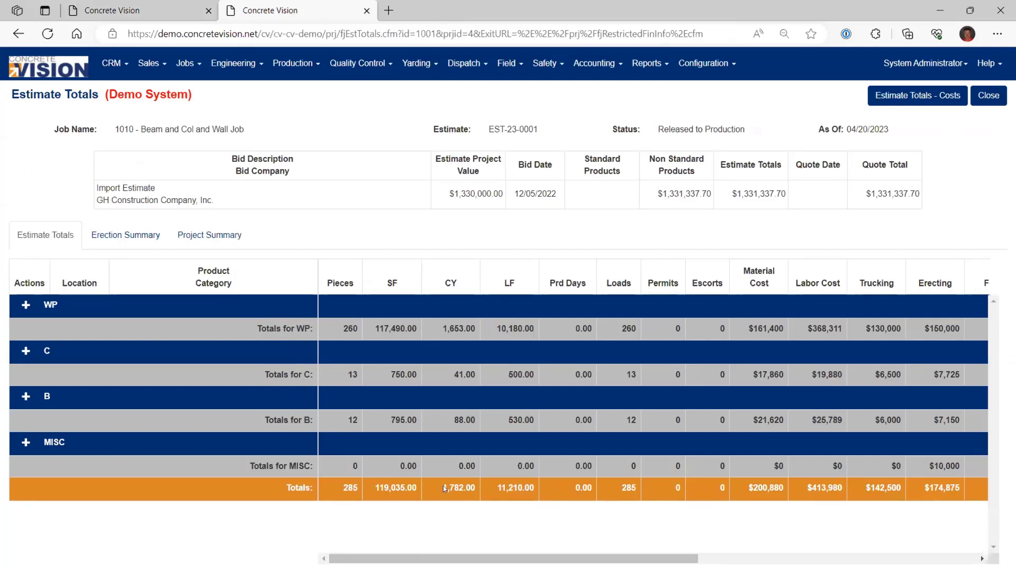
{"action": "left_click_drag", "start_coordinate": [562, 558], "coordinate": [761, 554]}
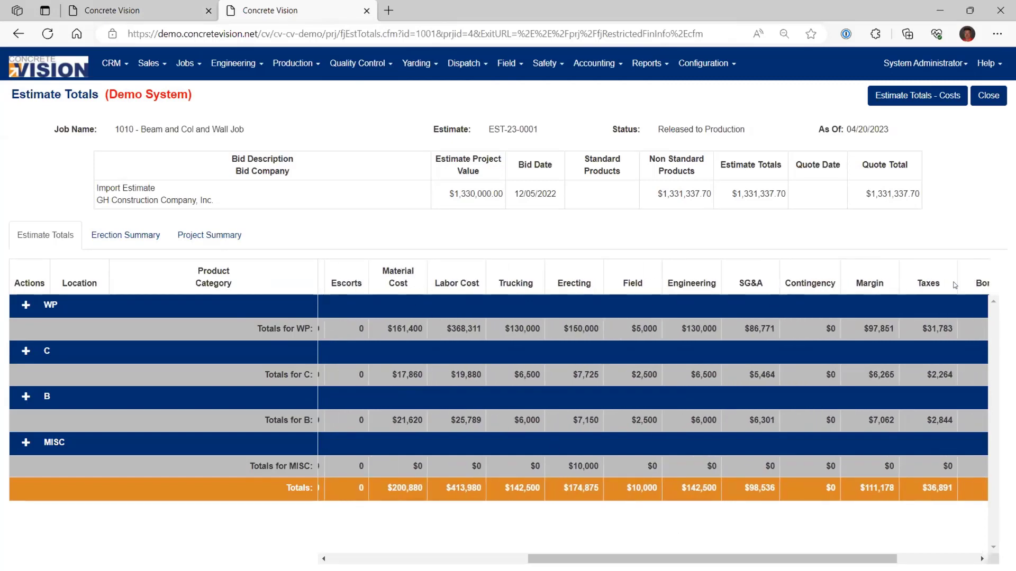
{"action": "left_click", "coordinate": [989, 96]}
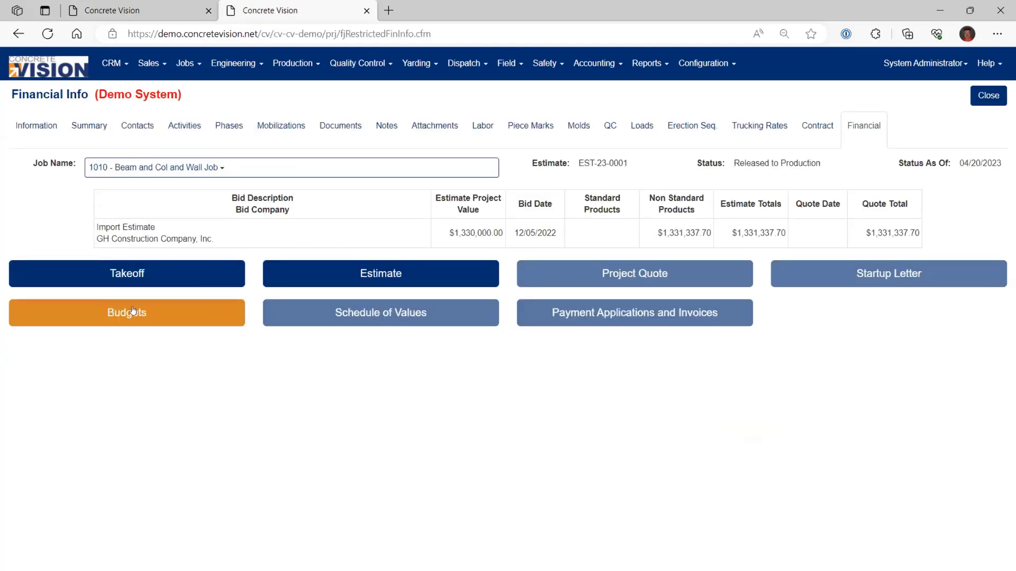
Review the Beam and Col and Wall Job's revenue budget, from the overview and materials through the grand totals.
{"action": "left_click", "coordinate": [133, 311]}
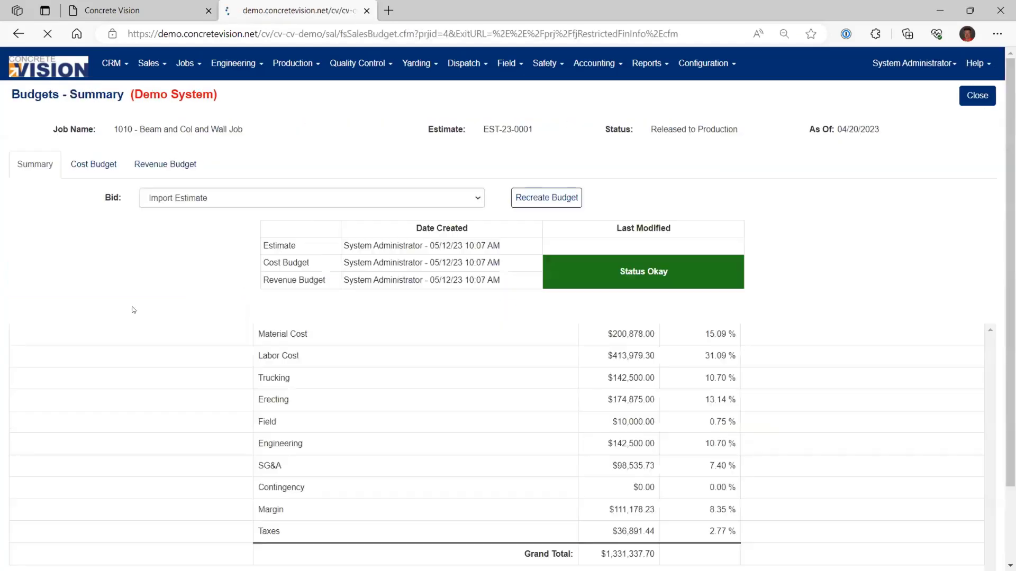
{"action": "left_click", "coordinate": [164, 167]}
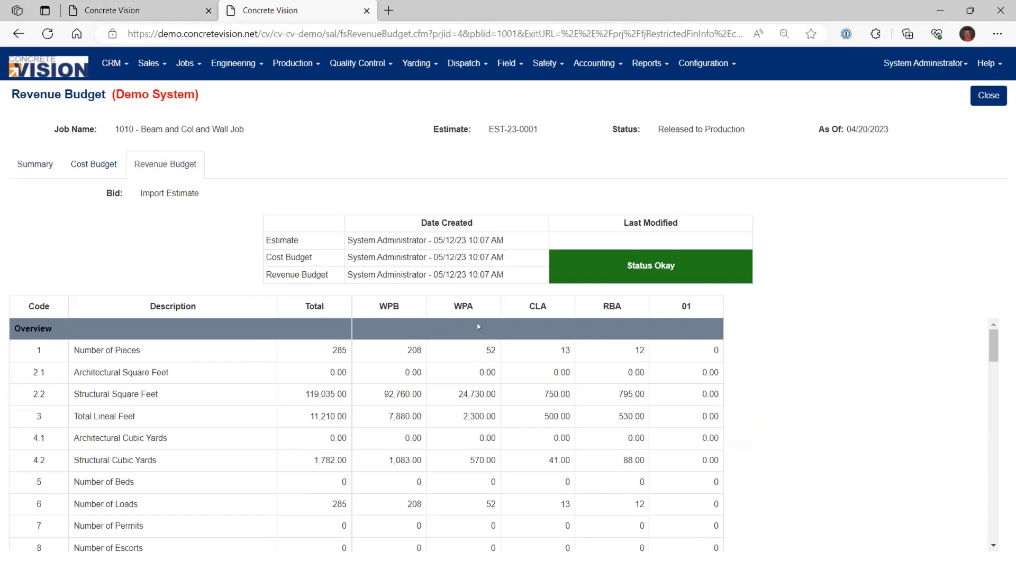
{"action": "scroll", "coordinate": [547, 379], "scroll_direction": "down", "scroll_amount": 3}
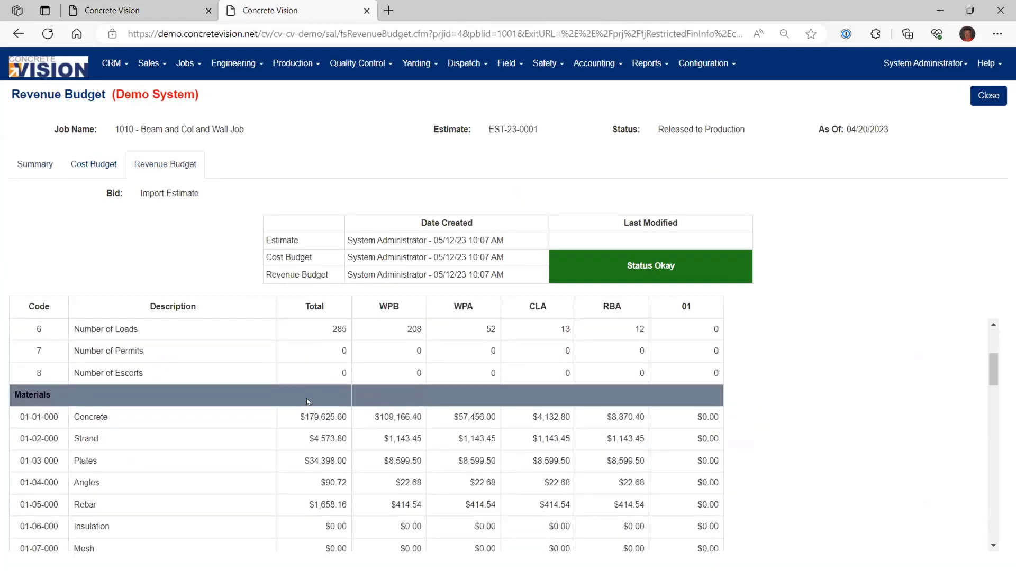
{"action": "scroll", "coordinate": [360, 465], "scroll_direction": "down", "scroll_amount": 15}
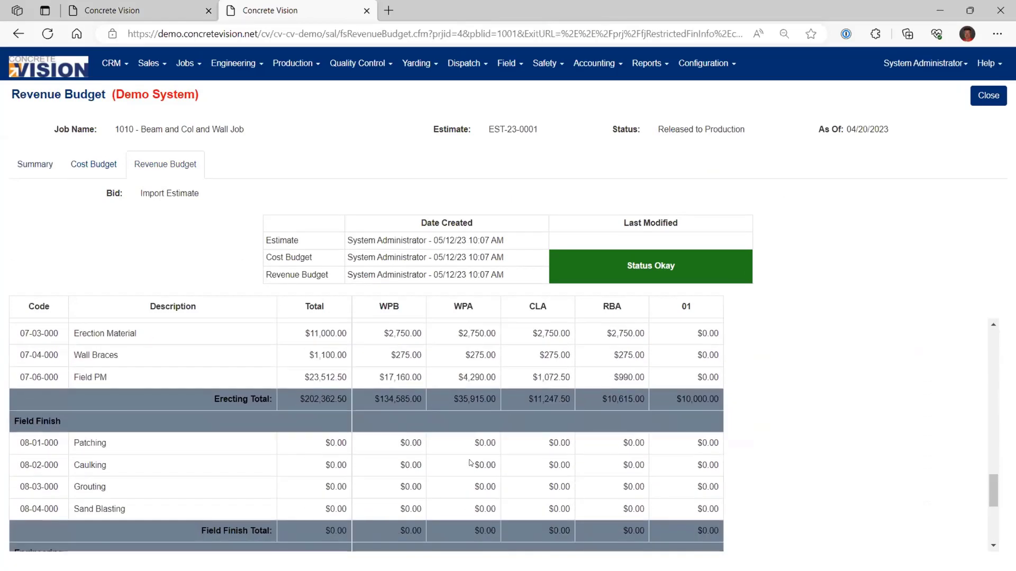
{"action": "scroll", "coordinate": [470, 464], "scroll_direction": "down", "scroll_amount": 2}
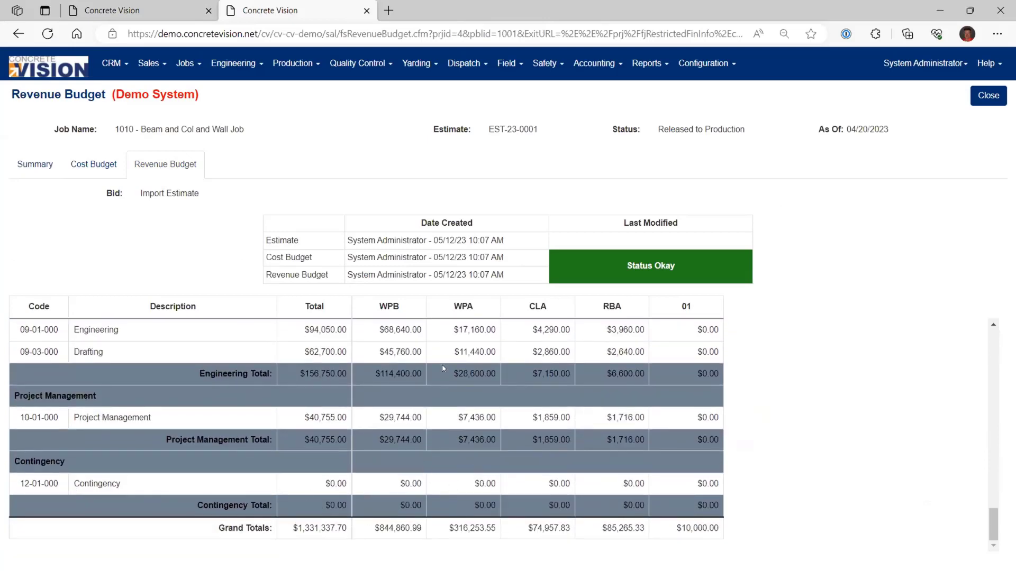
{"action": "scroll", "coordinate": [443, 369], "scroll_direction": "up", "scroll_amount": 18}
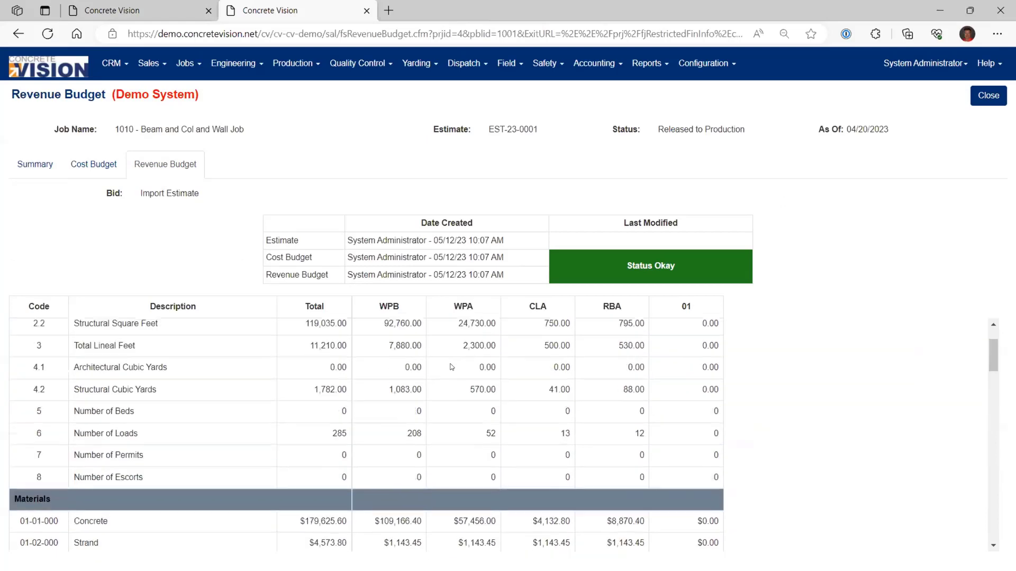
{"action": "scroll", "coordinate": [451, 365], "scroll_direction": "up", "scroll_amount": 2}
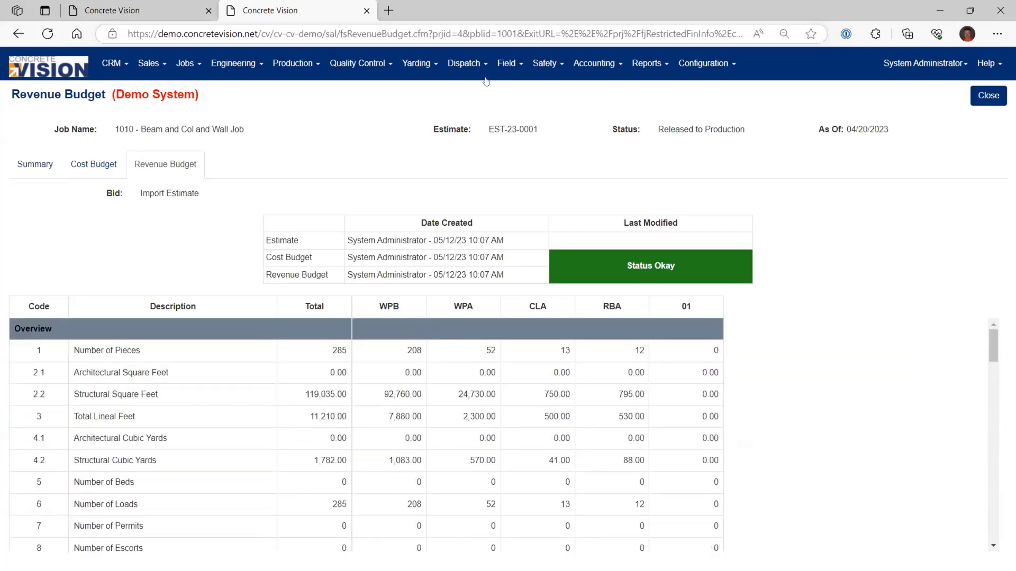
Add a schedule of values with description SOV 1 to the Beam and Col and Wall Job in project invoicing, and save its contract info.
{"action": "left_click", "coordinate": [120, 11]}
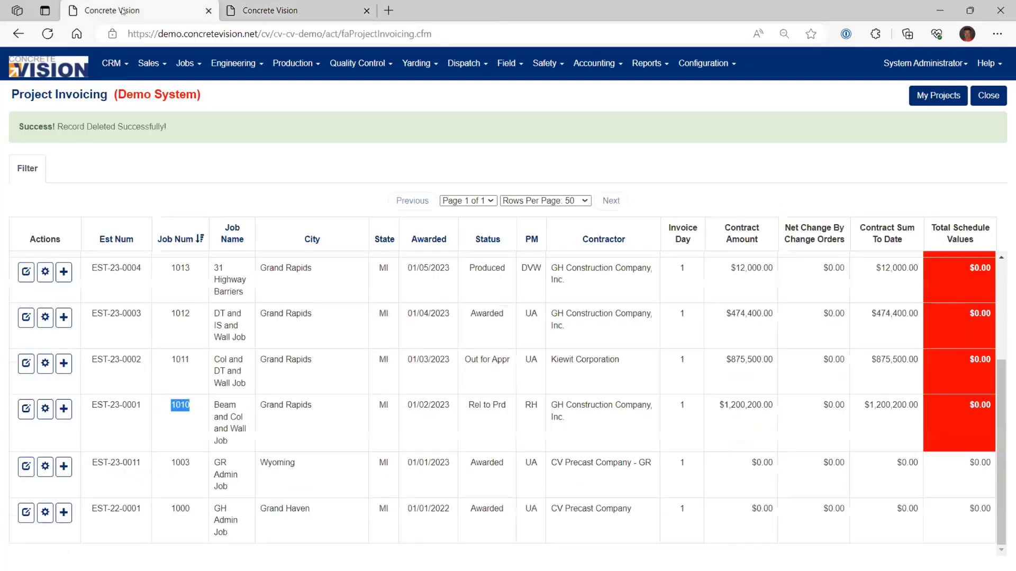
{"action": "left_click", "coordinate": [64, 412]}
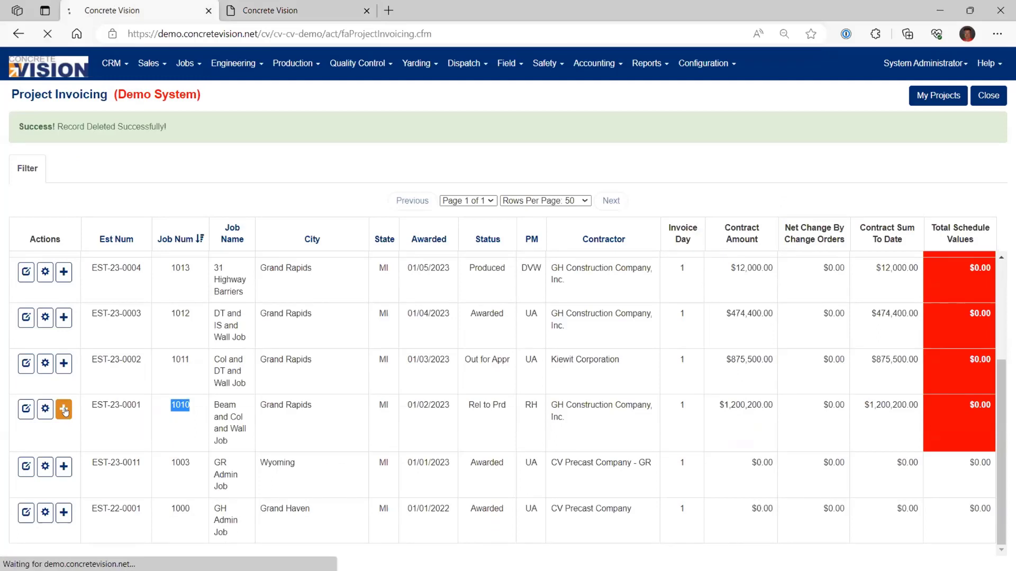
{"action": "left_click", "coordinate": [286, 168]}
{"action": "type", "text": "SLV"}
{"action": "key", "text": "BackSpace"}
{"action": "key", "text": "BackSpace"}
{"action": "type", "text": "OV"}
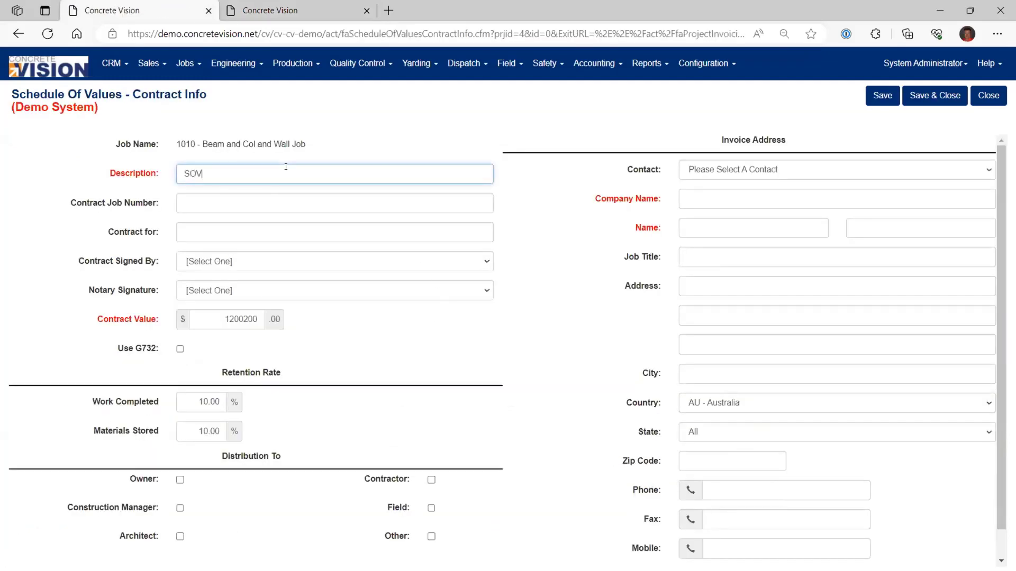
{"action": "left_click", "coordinate": [882, 95]}
Set the invoice address contact to General Contractor (GH Construction Company, Inc.), then save and close the contract info.
{"action": "left_click", "coordinate": [782, 214]}
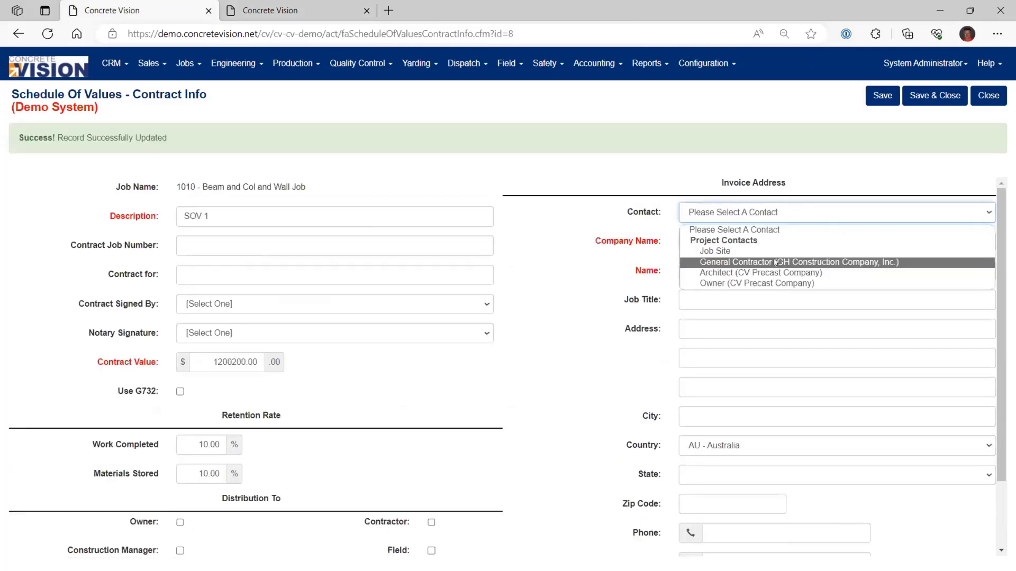
{"action": "left_click", "coordinate": [798, 262]}
{"action": "left_click", "coordinate": [918, 95]}
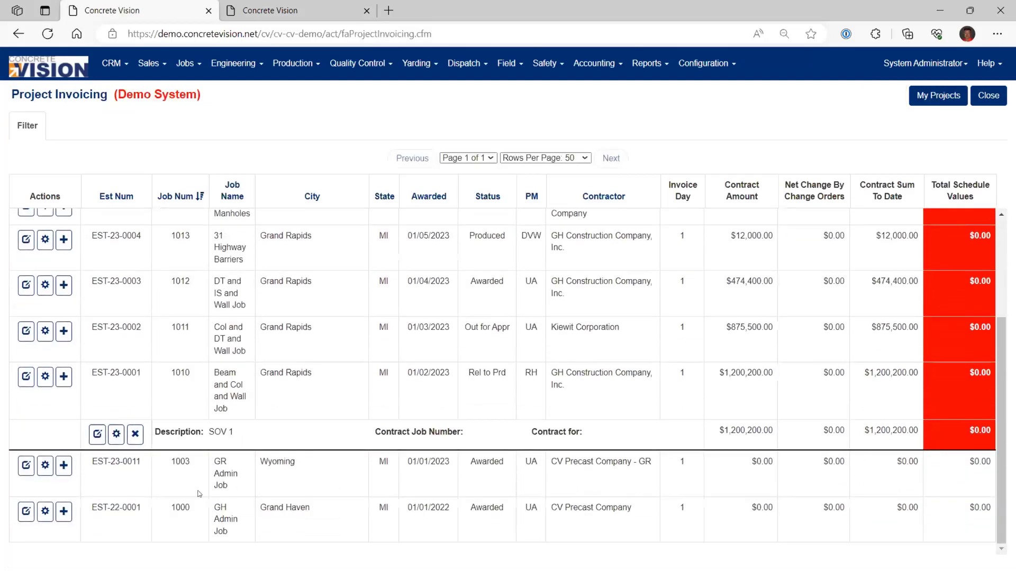
Open the new SOV 1, create its schedule of values items, and review their scheduled values.
{"action": "left_click", "coordinate": [97, 434]}
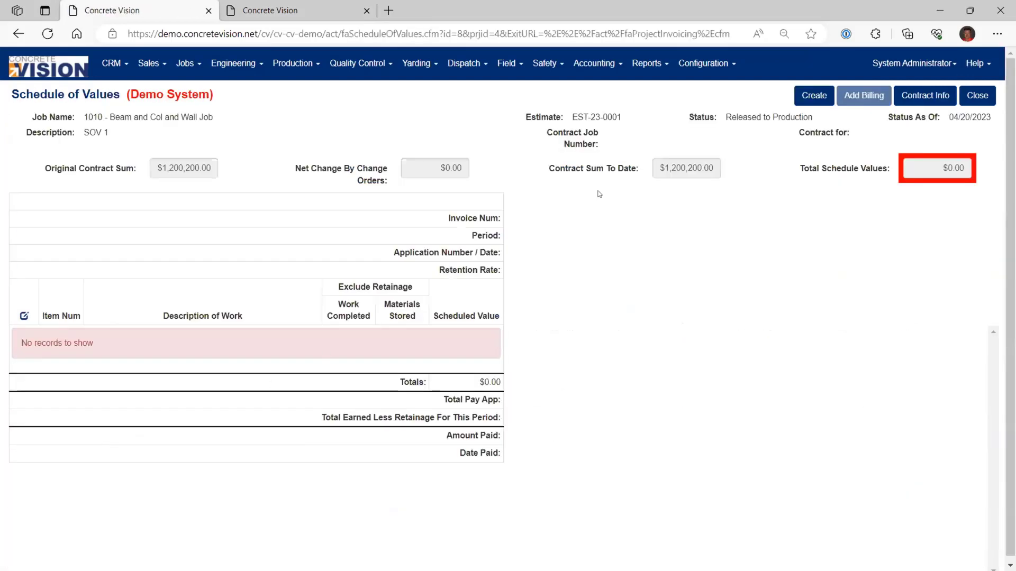
{"action": "left_click", "coordinate": [810, 96]}
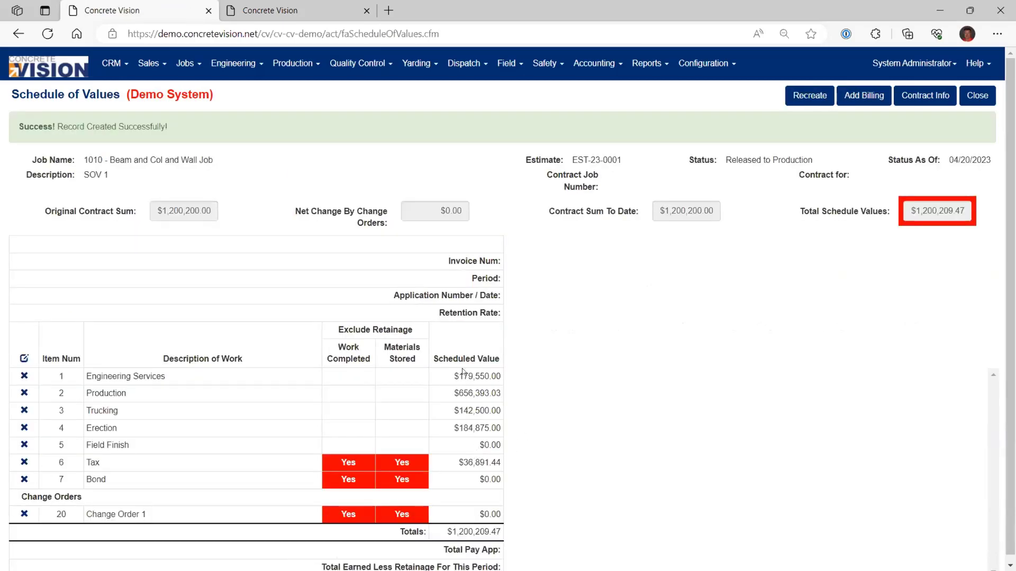
{"action": "scroll", "coordinate": [478, 439], "scroll_direction": "down", "scroll_amount": 1}
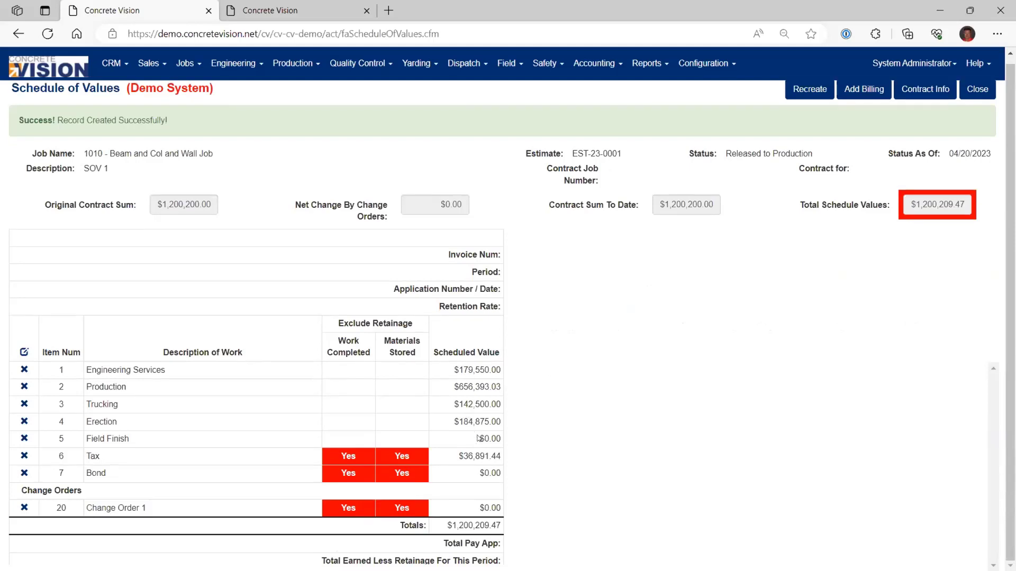
{"action": "scroll", "coordinate": [477, 439], "scroll_direction": "up", "scroll_amount": 1}
Check the job's cost budget, then examine the accounting categories for Materials and Direct Labor with their estimate sections and GL names.
{"action": "left_click", "coordinate": [346, 11]}
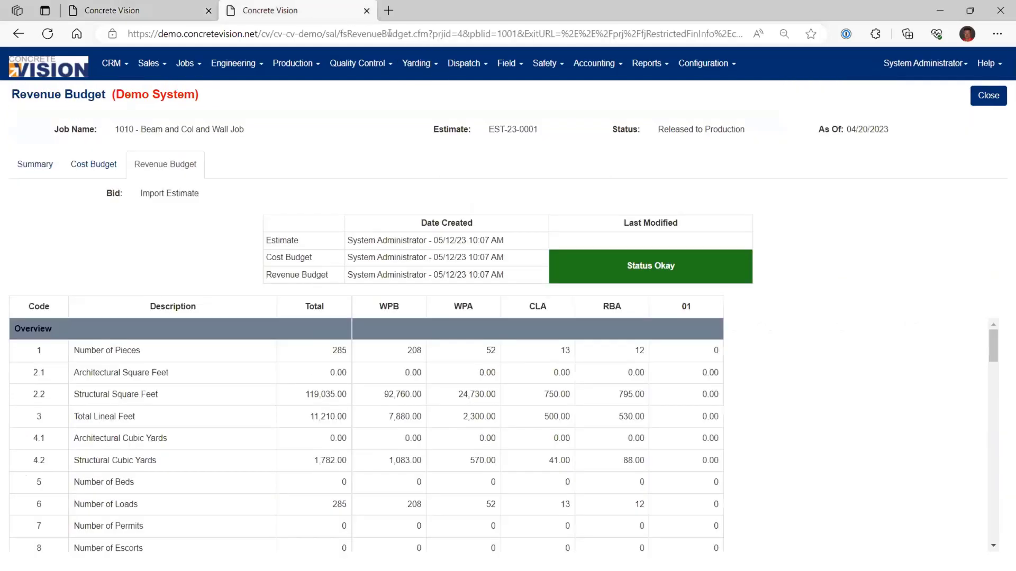
{"action": "left_click", "coordinate": [86, 165]}
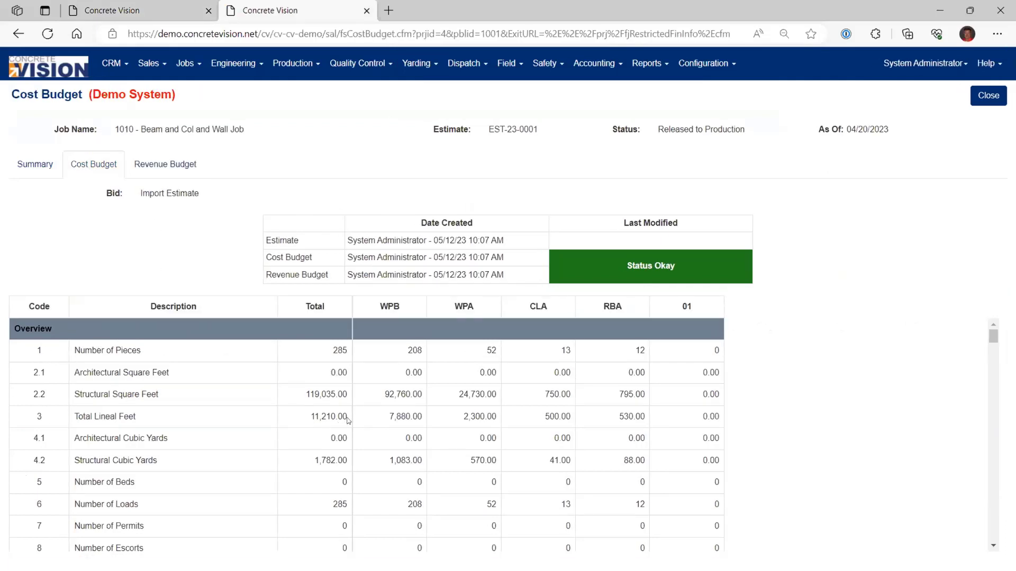
{"action": "left_click", "coordinate": [615, 68]}
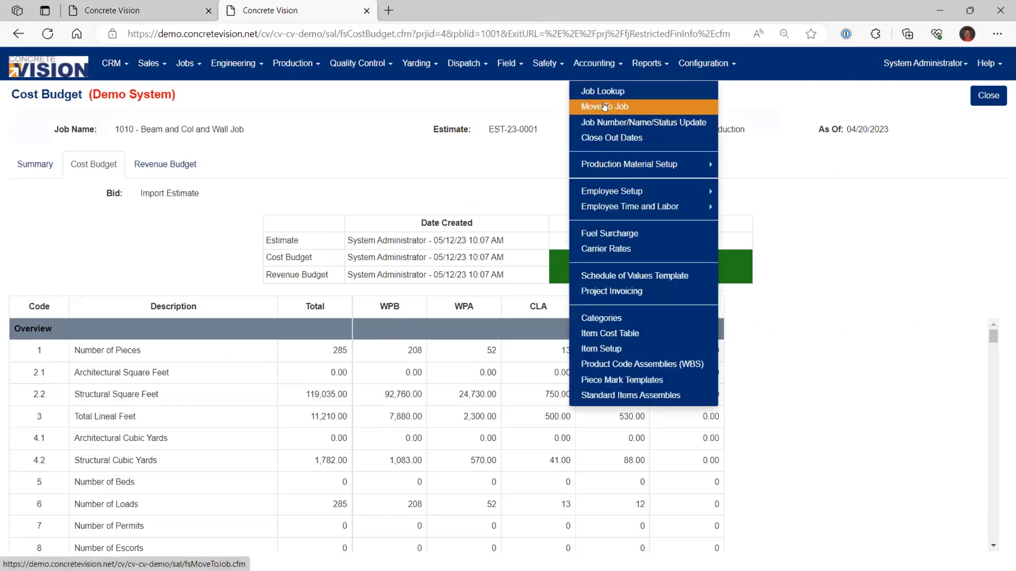
{"action": "left_click", "coordinate": [609, 318]}
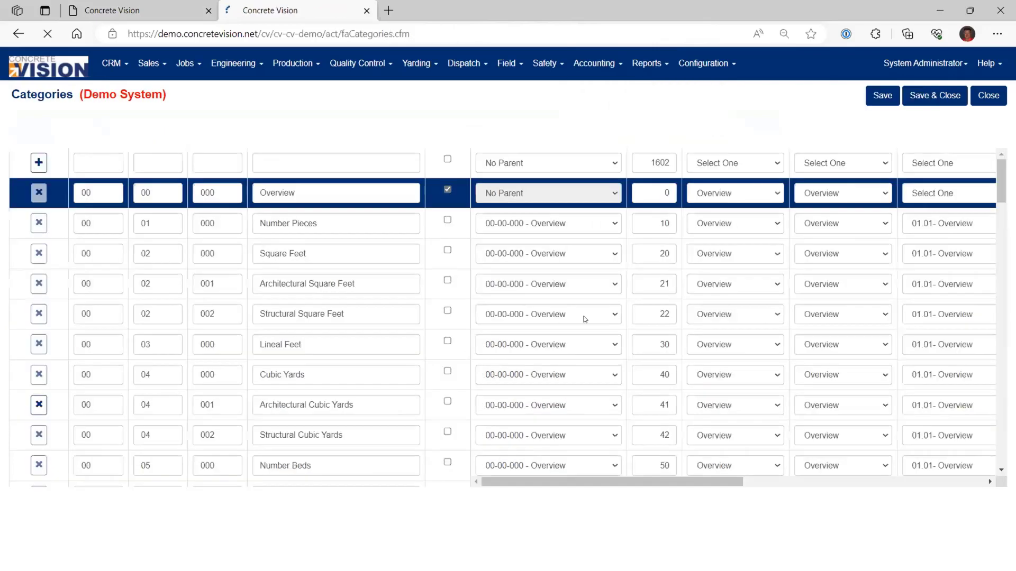
{"action": "scroll", "coordinate": [548, 344], "scroll_direction": "down", "scroll_amount": 5}
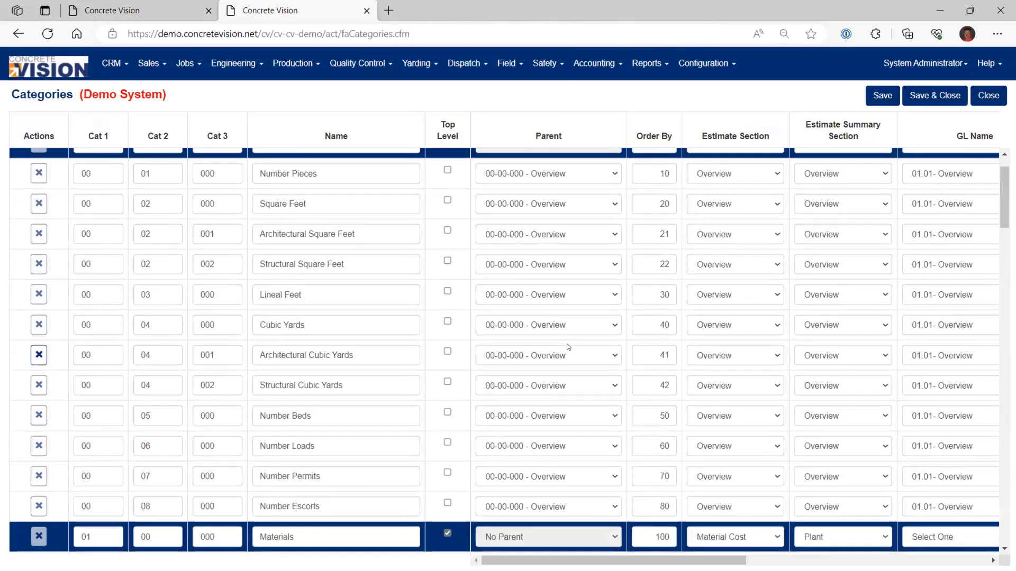
{"action": "scroll", "coordinate": [545, 405], "scroll_direction": "down", "scroll_amount": 2}
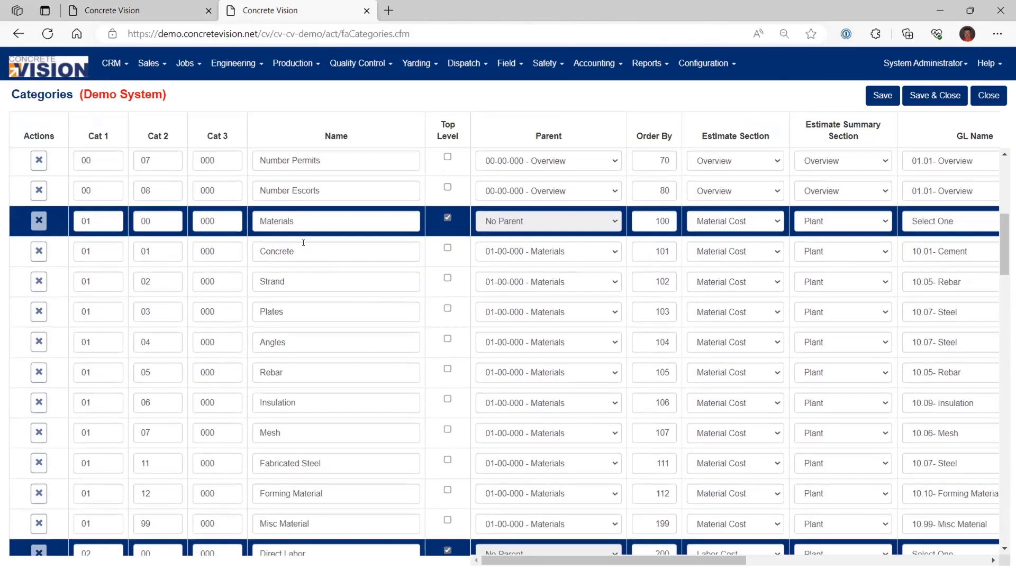
{"action": "scroll", "coordinate": [486, 393], "scroll_direction": "down", "scroll_amount": 1}
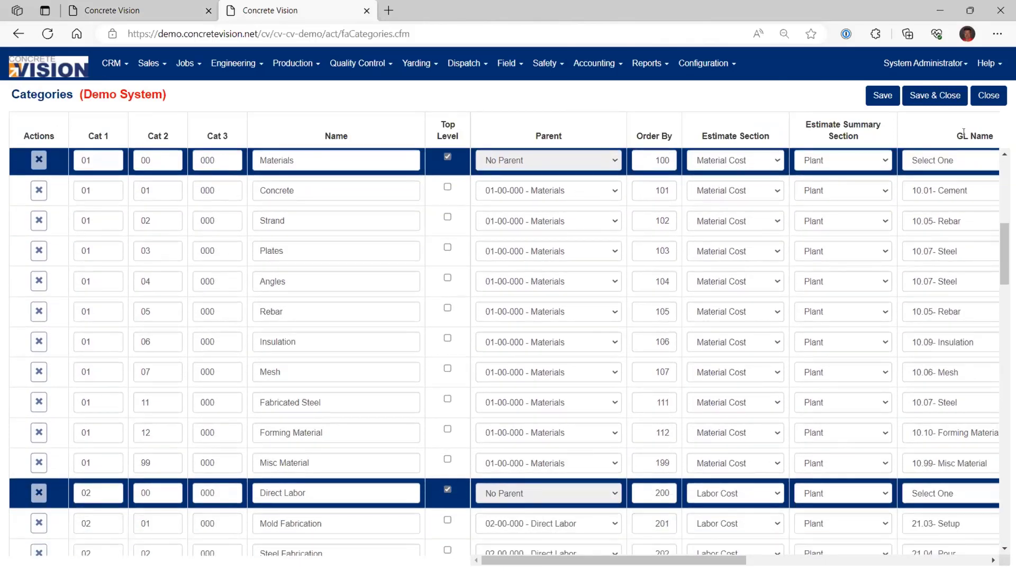
Open the general ledger codes and examine their Schedule of Values assignments, including the options available for the Cement code.
{"action": "left_click_drag", "start_coordinate": [957, 134], "coordinate": [969, 134]}
{"action": "left_click", "coordinate": [700, 65]}
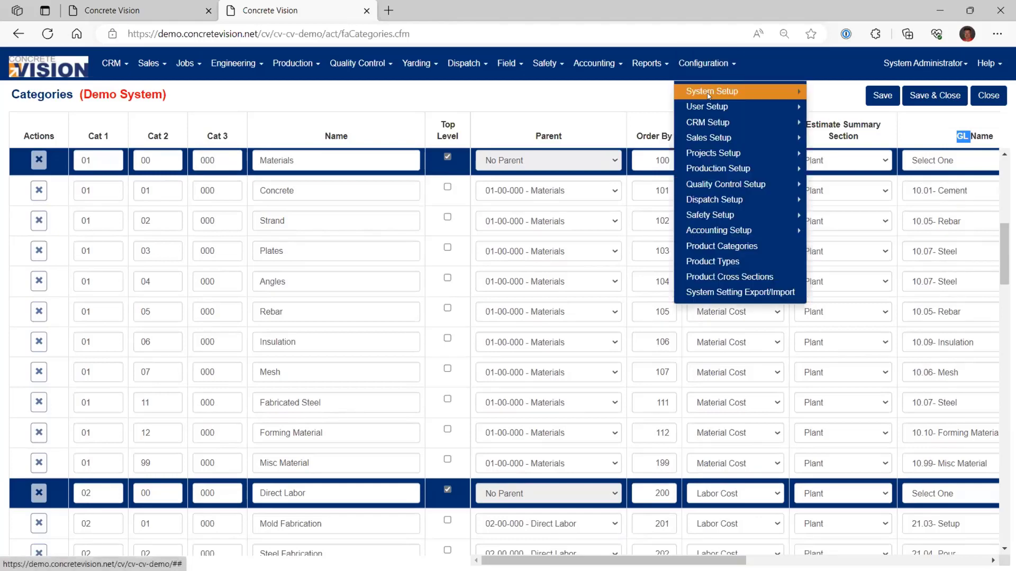
{"action": "mouse_move", "coordinate": [734, 229]}
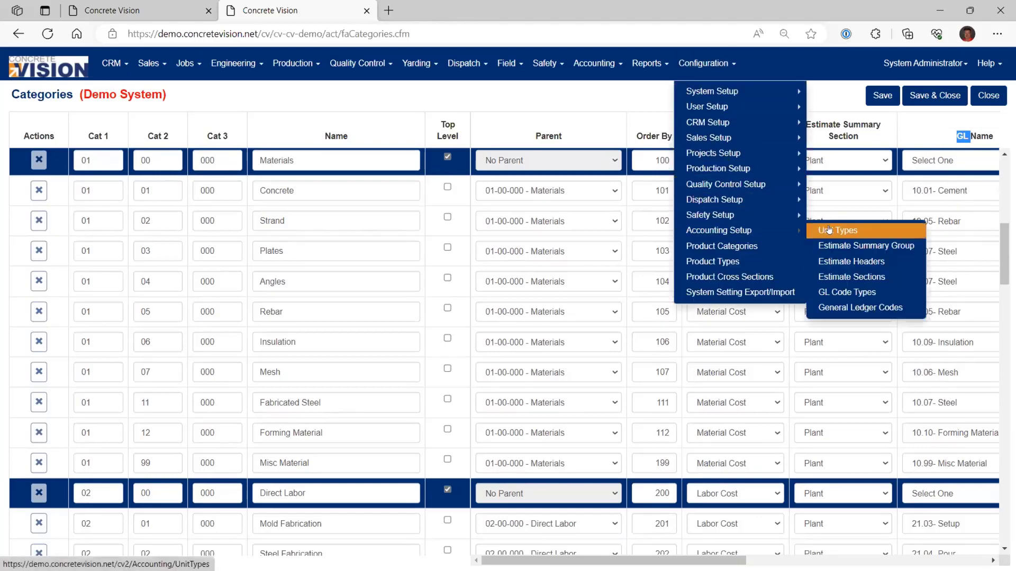
{"action": "left_click", "coordinate": [863, 308]}
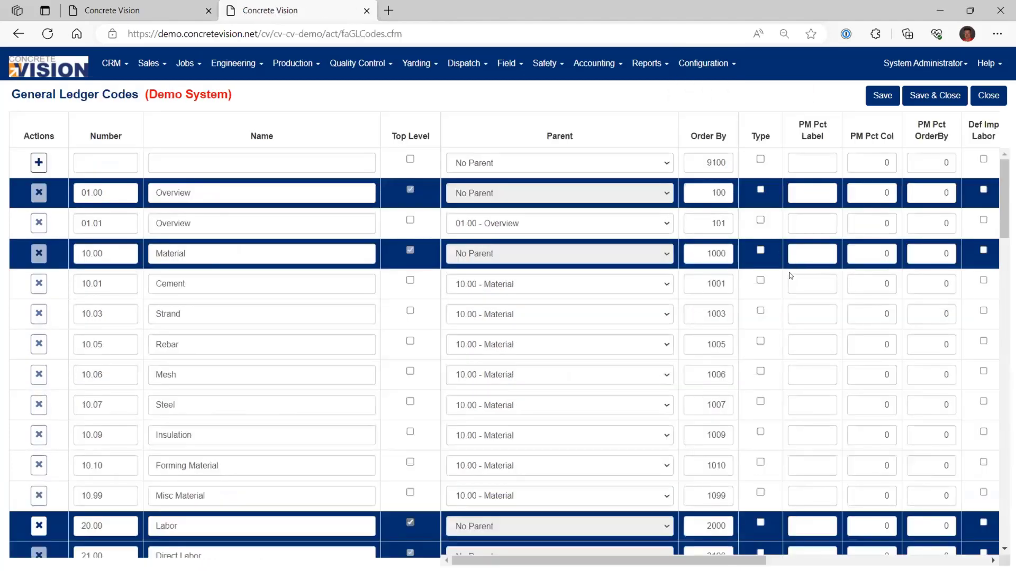
{"action": "scroll", "coordinate": [791, 275], "scroll_direction": "down", "scroll_amount": 3}
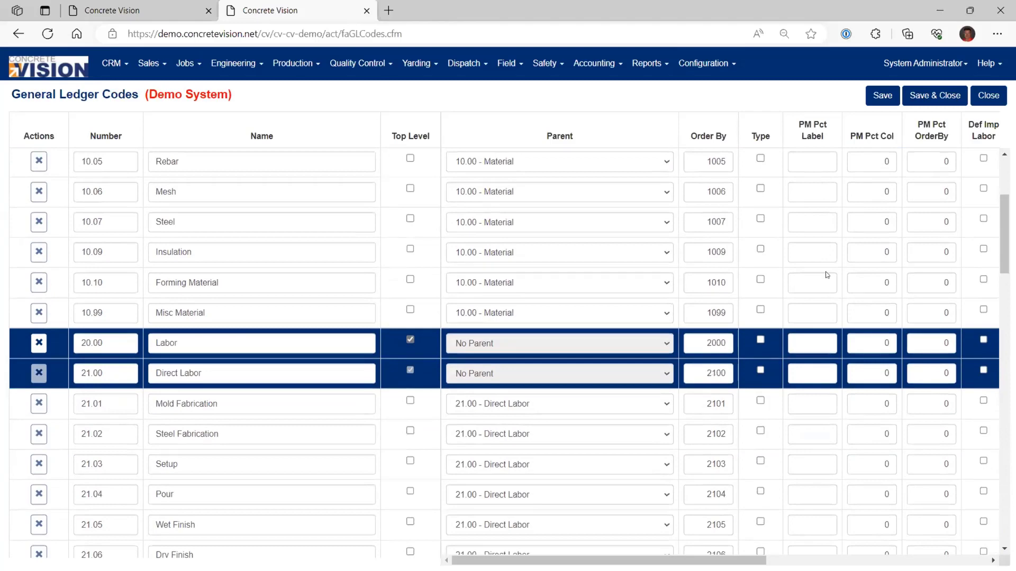
{"action": "scroll", "coordinate": [825, 269], "scroll_direction": "up", "scroll_amount": 2}
{"action": "left_click_drag", "start_coordinate": [610, 557], "coordinate": [831, 557]}
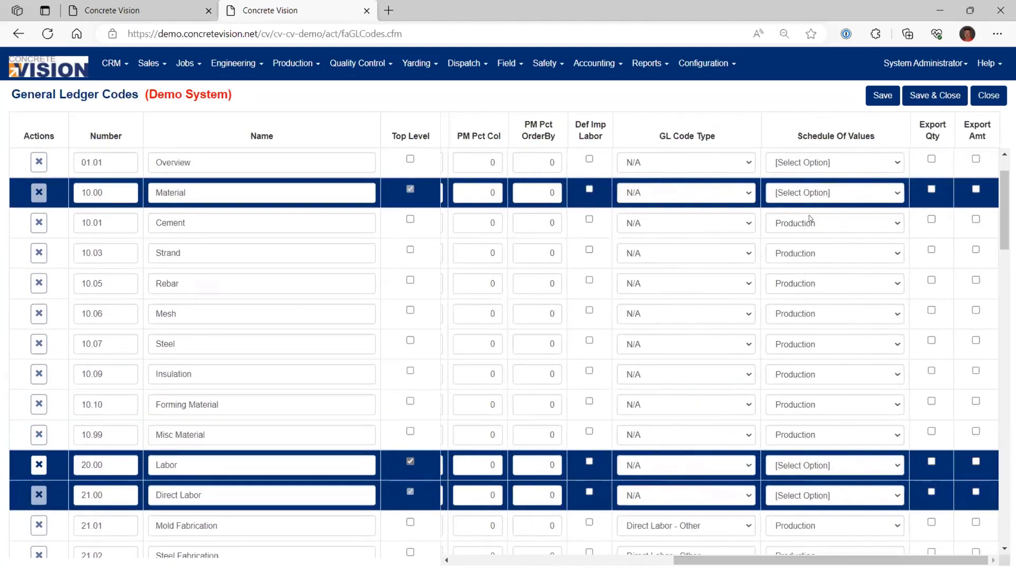
{"action": "left_click", "coordinate": [849, 223]}
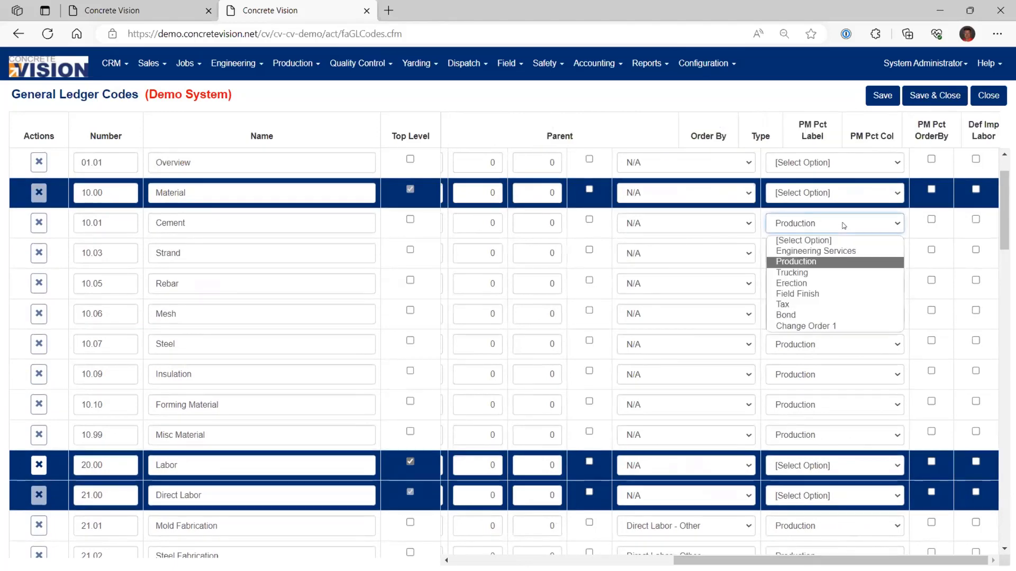
{"action": "left_click", "coordinate": [834, 260]}
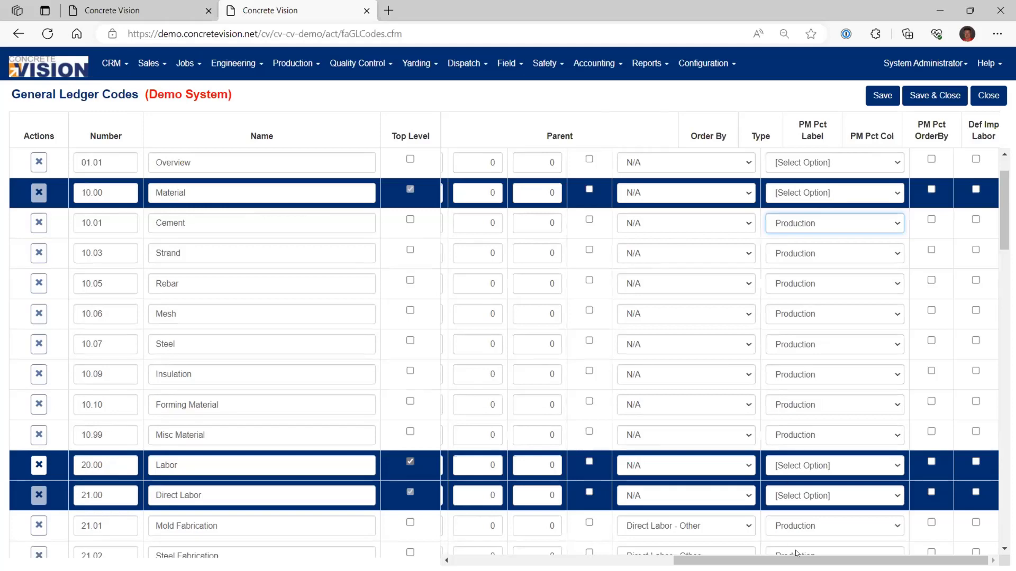
{"action": "mouse_move", "coordinate": [803, 560]}
{"action": "left_mouse_down"}
{"action": "mouse_move", "coordinate": [777, 561]}
{"action": "mouse_move", "coordinate": [815, 559]}
{"action": "left_mouse_up"}
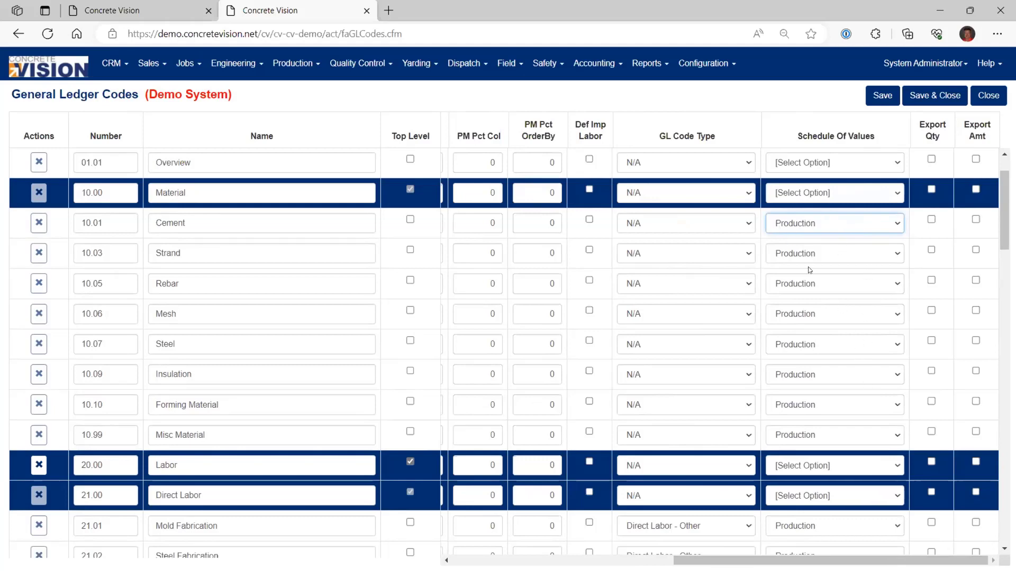
{"action": "left_click", "coordinate": [827, 228]}
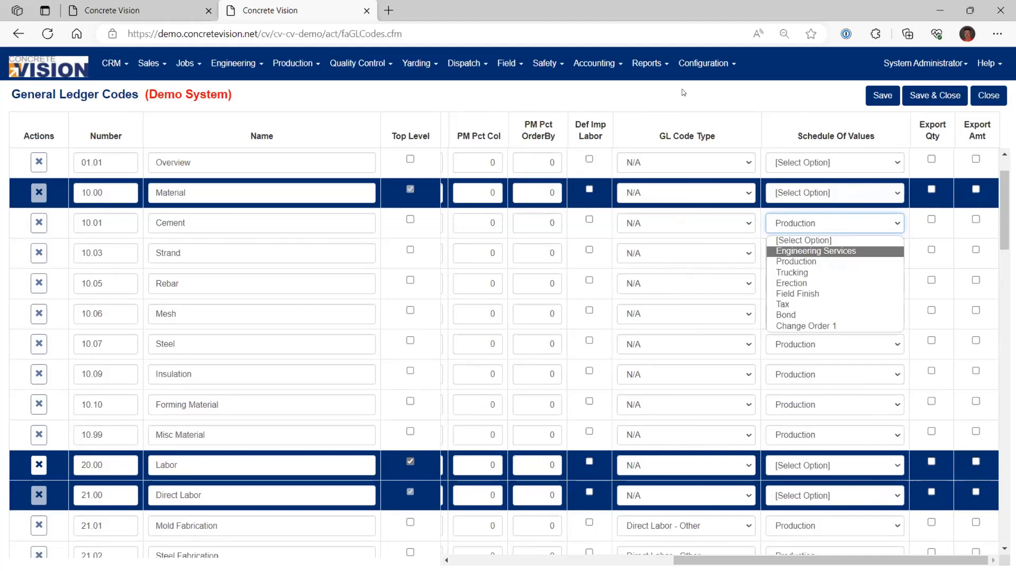
Check the Engineering Services scheduled value in SOV 1, and open the financial info of the Beam and Col and Wall Job.
{"action": "left_click", "coordinate": [169, 11]}
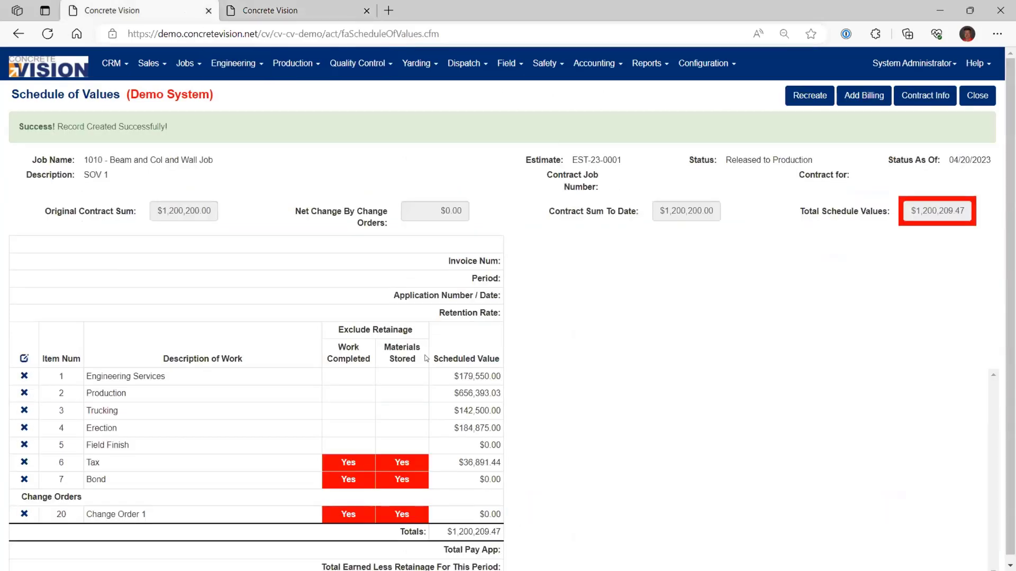
{"action": "left_click_drag", "start_coordinate": [458, 376], "coordinate": [500, 376]}
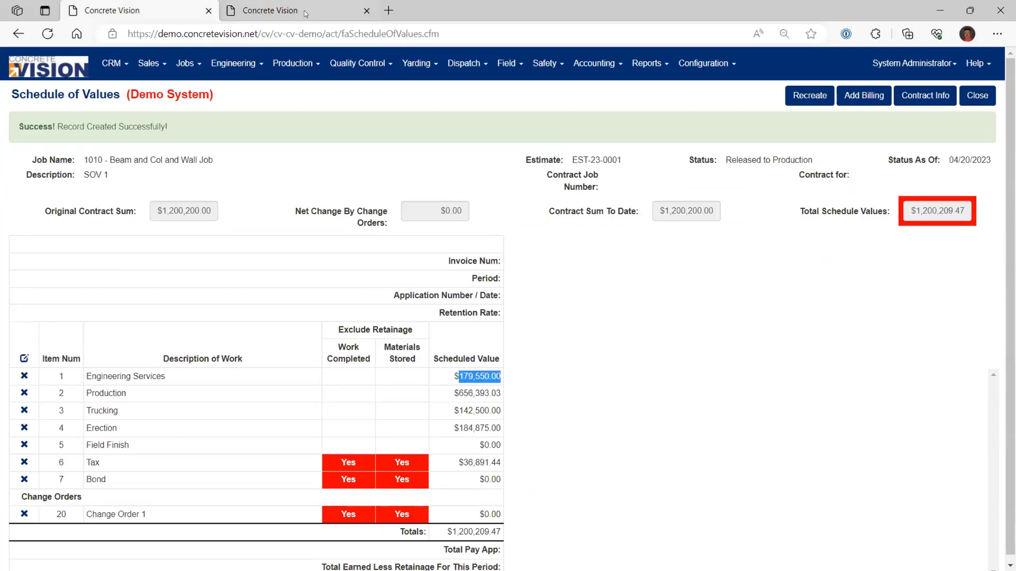
{"action": "left_click", "coordinate": [333, 10]}
{"action": "left_click", "coordinate": [597, 64]}
{"action": "left_click", "coordinate": [605, 95]}
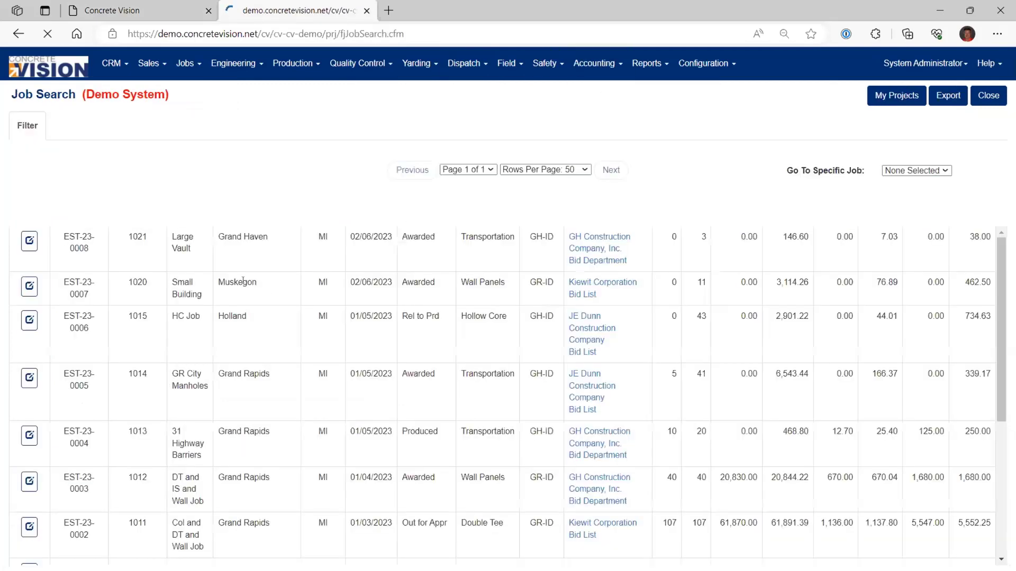
{"action": "scroll", "coordinate": [45, 524], "scroll_direction": "down", "scroll_amount": 1}
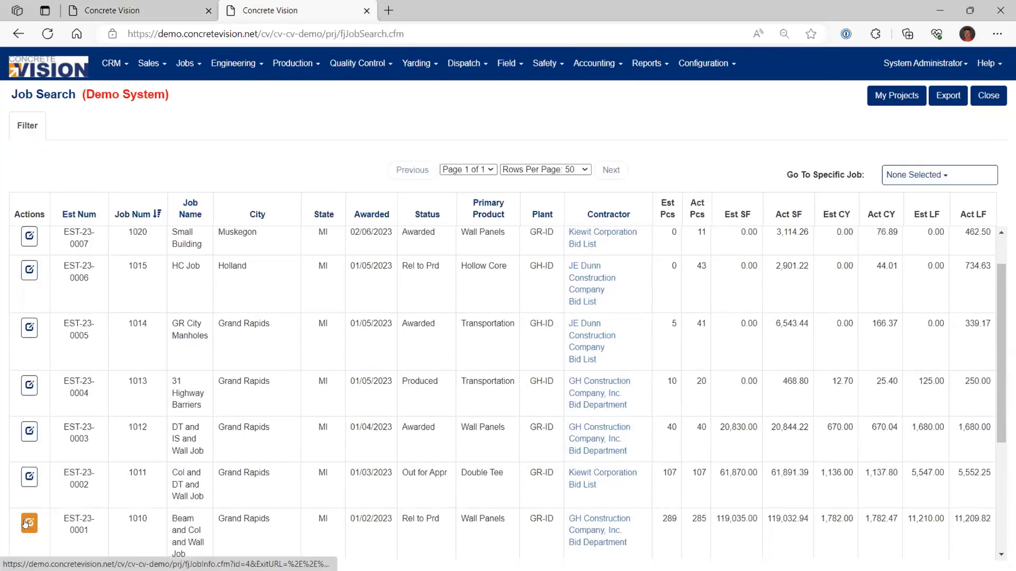
{"action": "left_click", "coordinate": [29, 523]}
{"action": "left_click", "coordinate": [810, 129]}
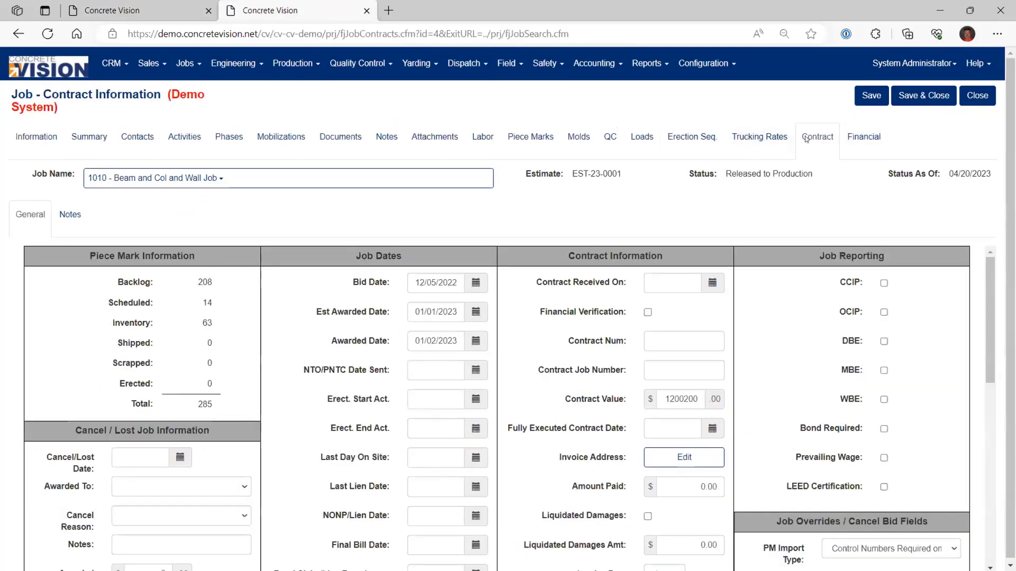
{"action": "left_click", "coordinate": [836, 136]}
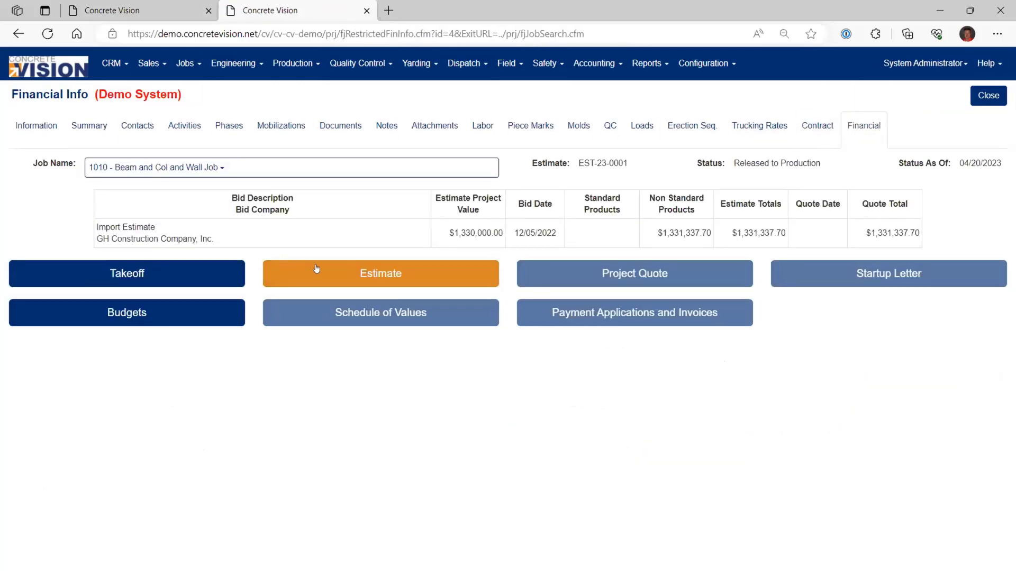
Open the job's estimate totals and compare the Engineering total with the Engineering Services item in SOV 1.
{"action": "left_click", "coordinate": [339, 271]}
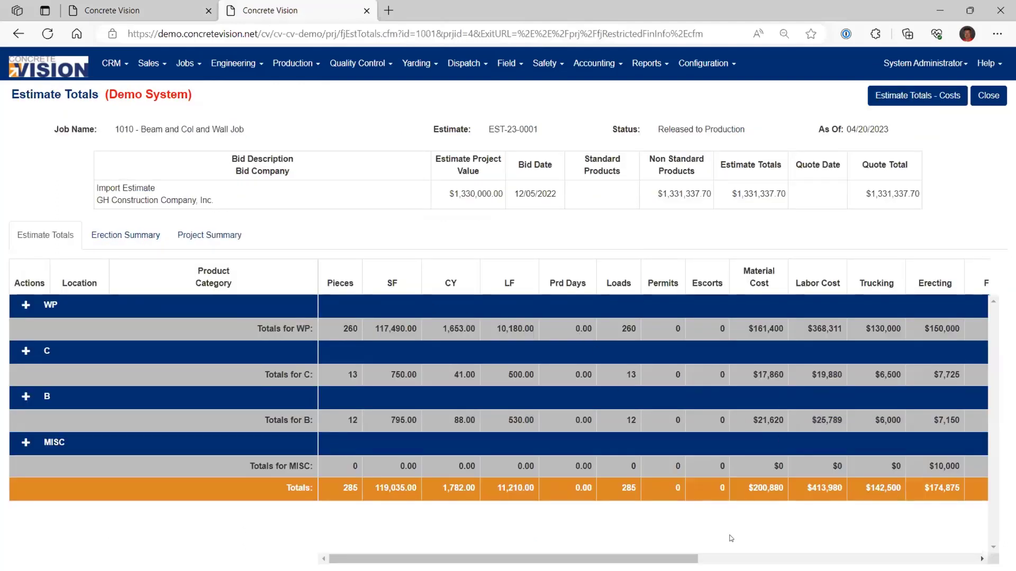
{"action": "left_click_drag", "start_coordinate": [645, 558], "coordinate": [733, 556]}
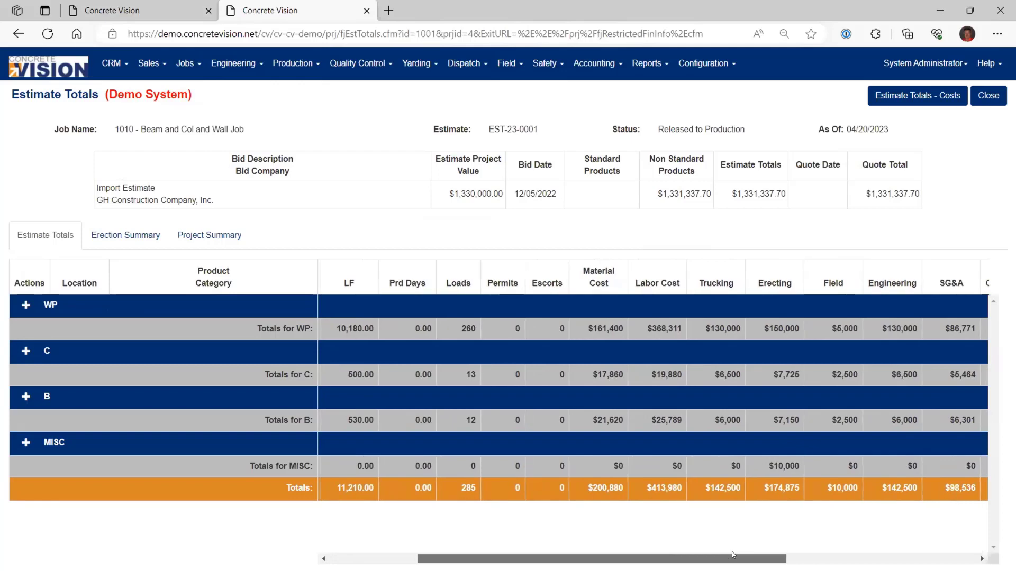
{"action": "left_click_drag", "start_coordinate": [884, 487], "coordinate": [918, 488]}
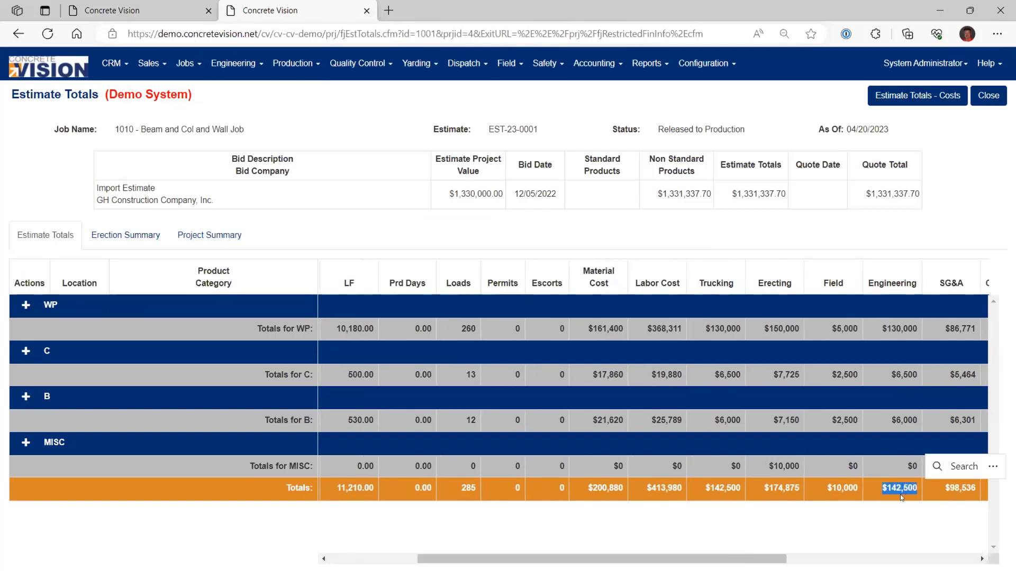
{"action": "left_click", "coordinate": [148, 12]}
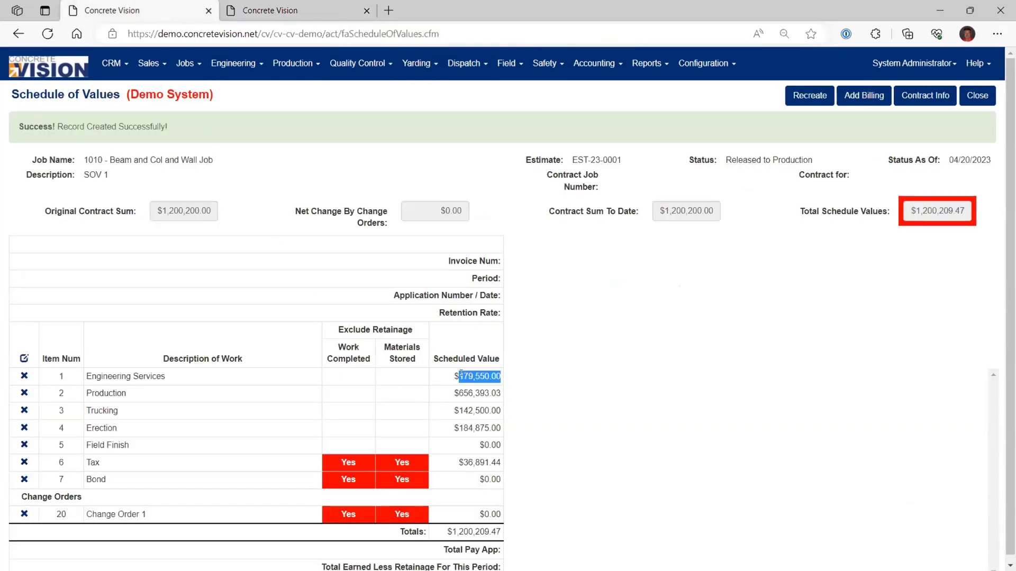
{"action": "left_click", "coordinate": [296, 11]}
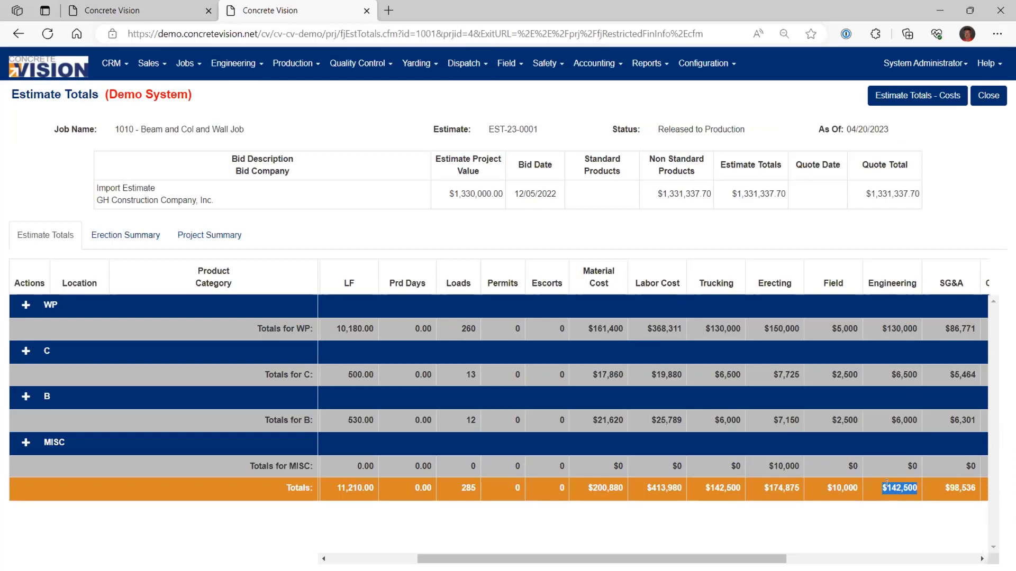
{"action": "left_click", "coordinate": [124, 8]}
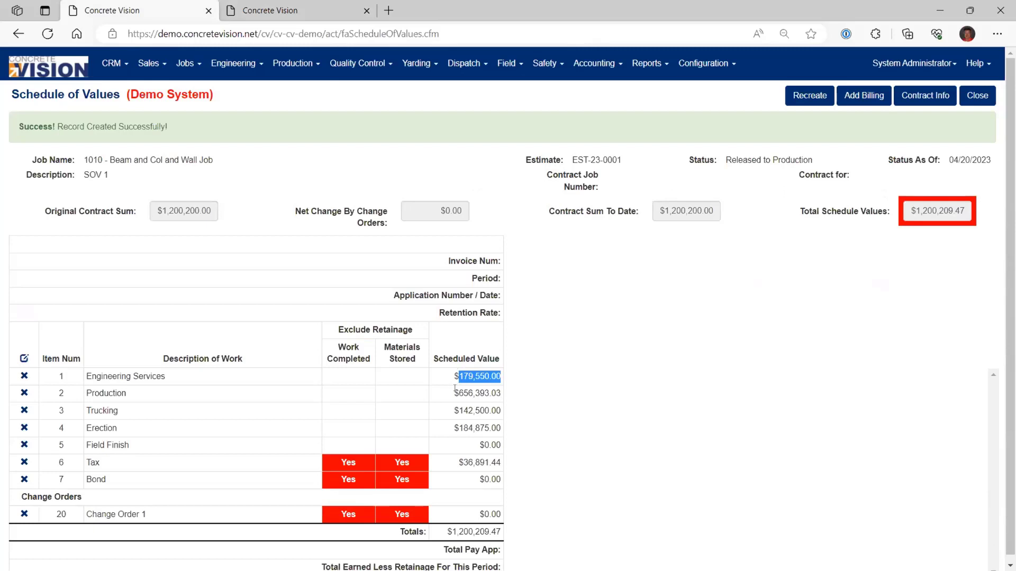
Open the SOV 1 items for editing and delete the Change Order 1 and Bond items.
{"action": "left_click", "coordinate": [24, 357]}
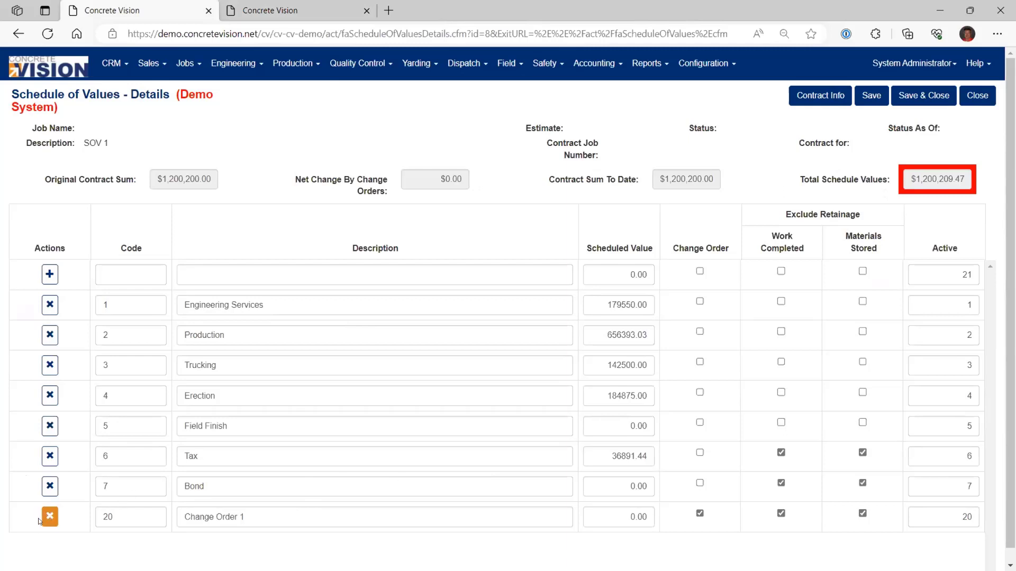
{"action": "left_click", "coordinate": [49, 516]}
{"action": "key", "text": "Return"}
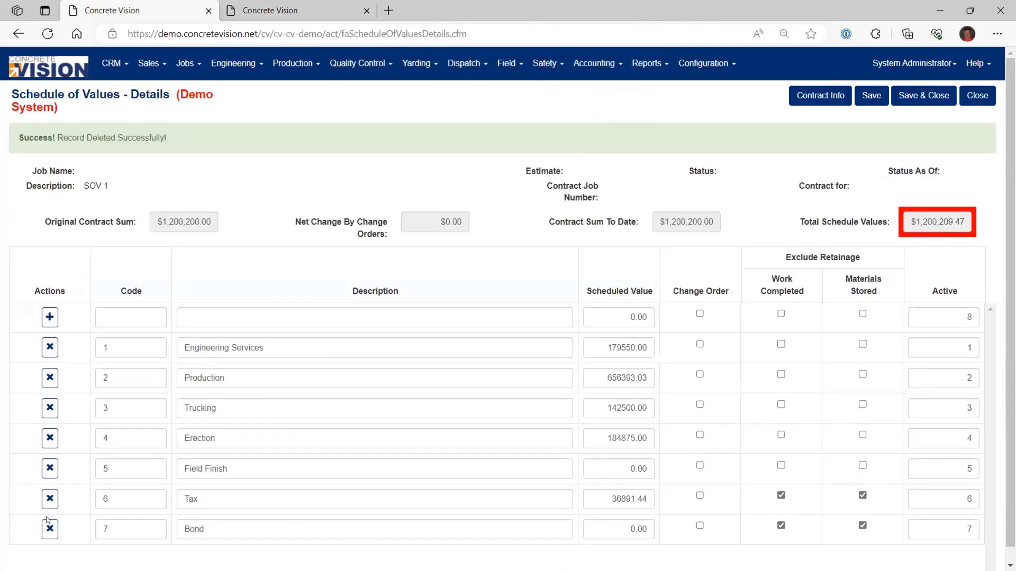
{"action": "left_click", "coordinate": [48, 529]}
{"action": "key", "text": "Return"}
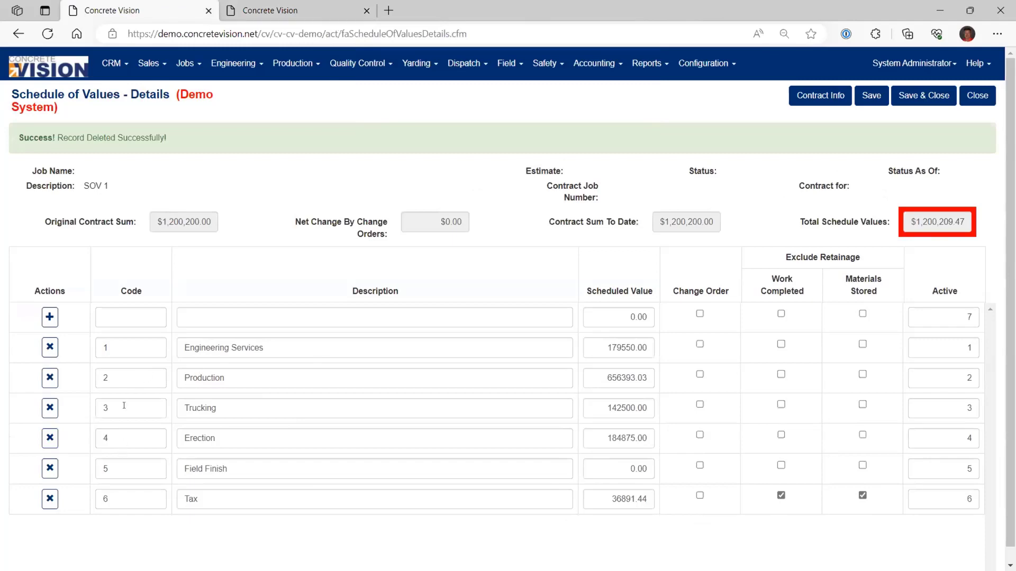
Rename the Production item to Production Storage and save the schedule of values.
{"action": "double_click", "coordinate": [126, 496]}
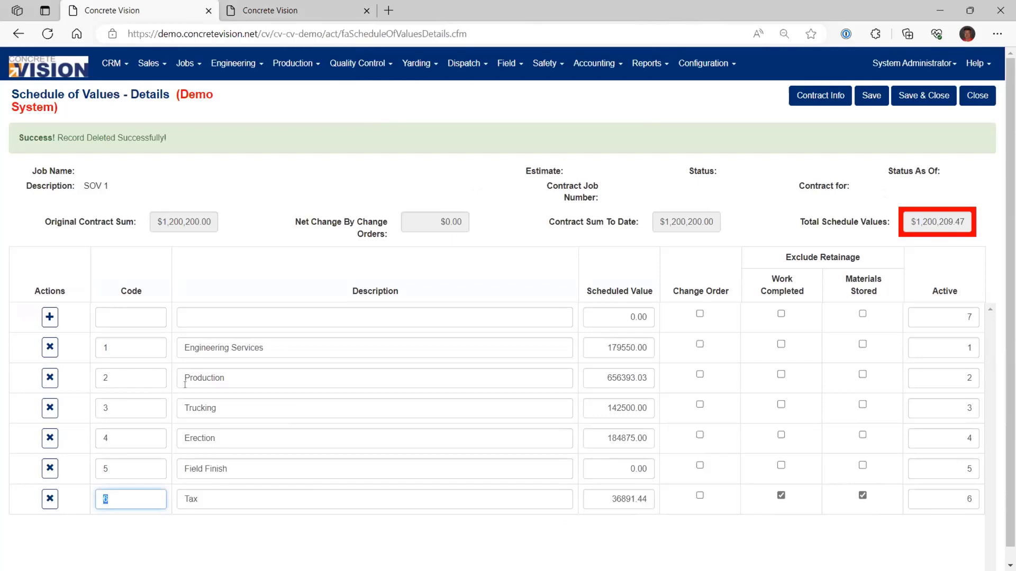
{"action": "left_click", "coordinate": [241, 373]}
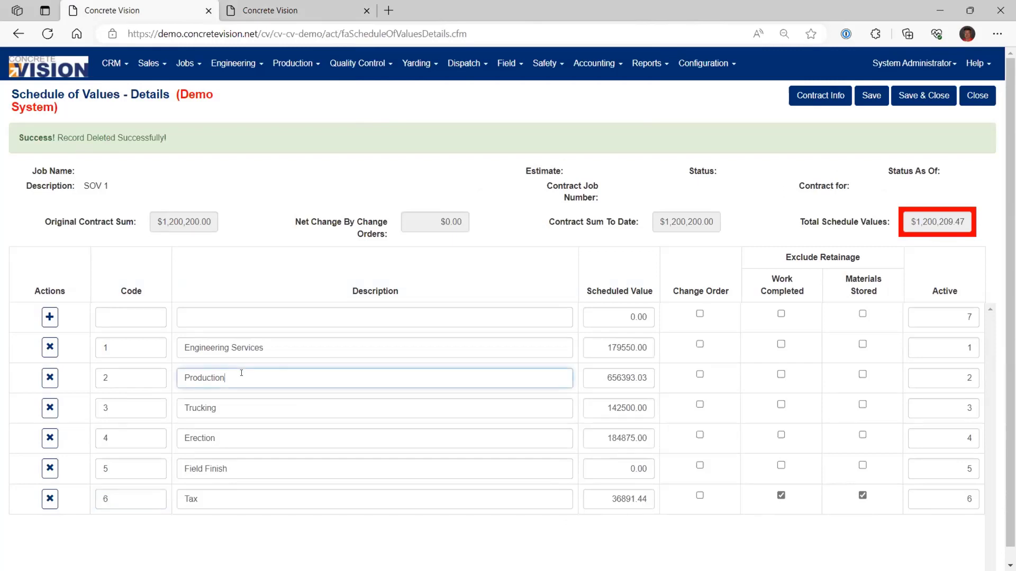
{"action": "type", "text": "Storage"}
{"action": "left_click", "coordinate": [871, 95]}
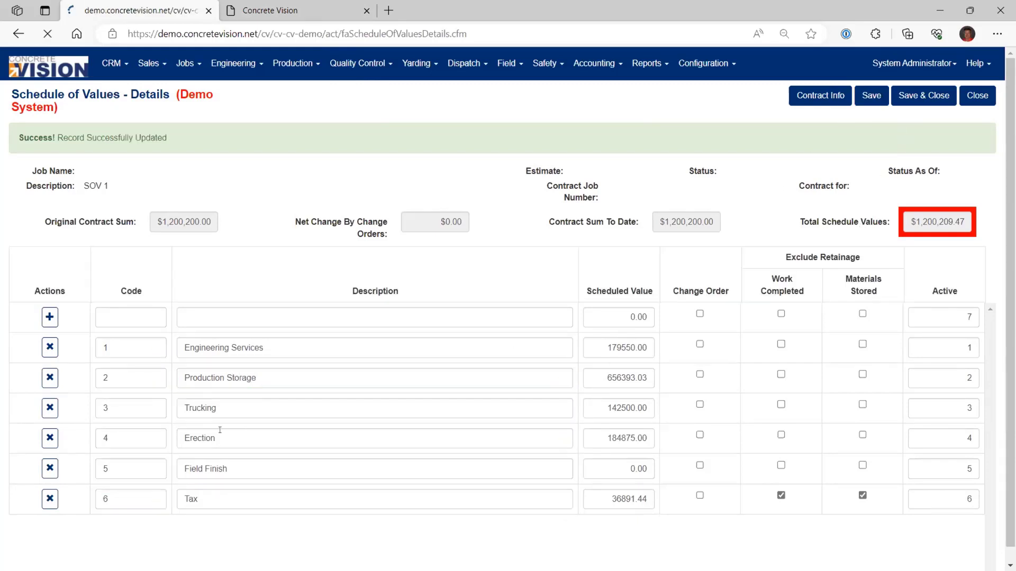
Set the Active numbers of Trucking, Erection, Field Finish and Tax to 4, 5, 6 and 7, and save.
{"action": "double_click", "coordinate": [126, 406]}
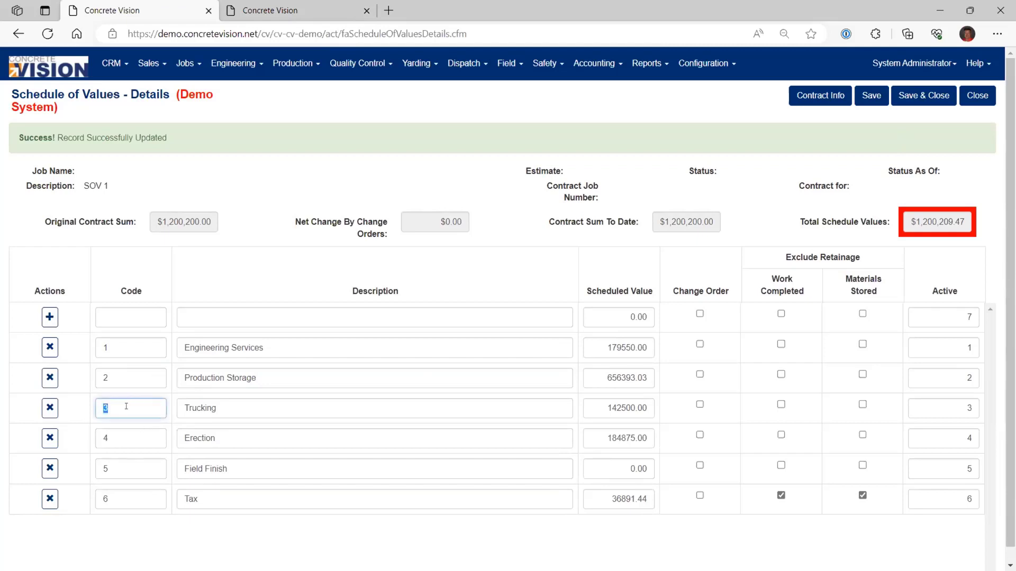
{"action": "double_click", "coordinate": [962, 405]}
{"action": "type", "text": "4"}
{"action": "double_click", "coordinate": [961, 435]}
{"action": "type", "text": "5"}
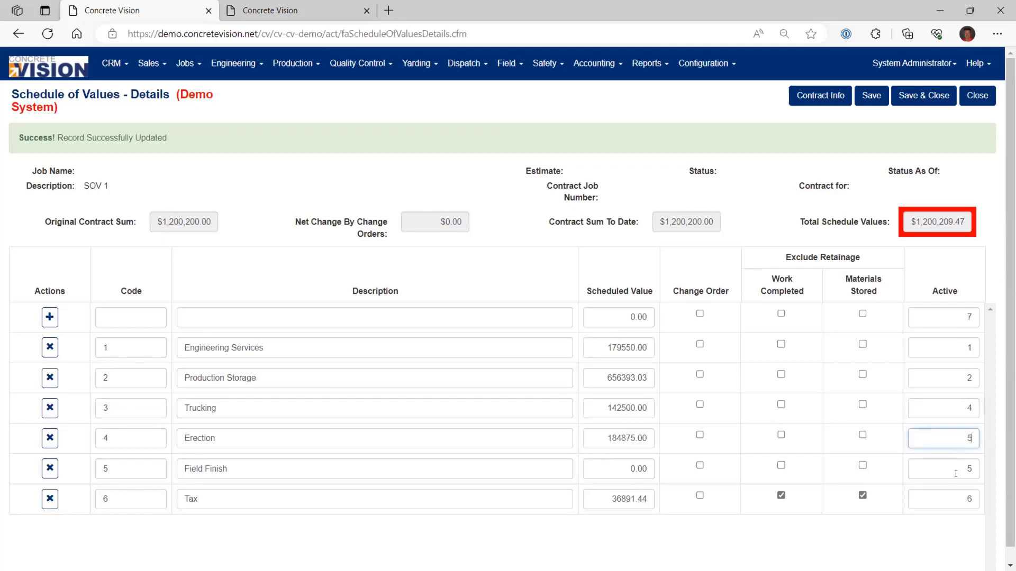
{"action": "double_click", "coordinate": [956, 466]}
{"action": "type", "text": "6"}
{"action": "double_click", "coordinate": [954, 497]}
{"action": "type", "text": "7"}
{"action": "left_click", "coordinate": [871, 96]}
Fill in a new schedule item with code 3.1 and description Production Shipped.
{"action": "left_click", "coordinate": [130, 317]}
{"action": "type", "text": "3.1"}
{"action": "key", "text": "Tab"}
{"action": "type", "text": "Production Shipp"}
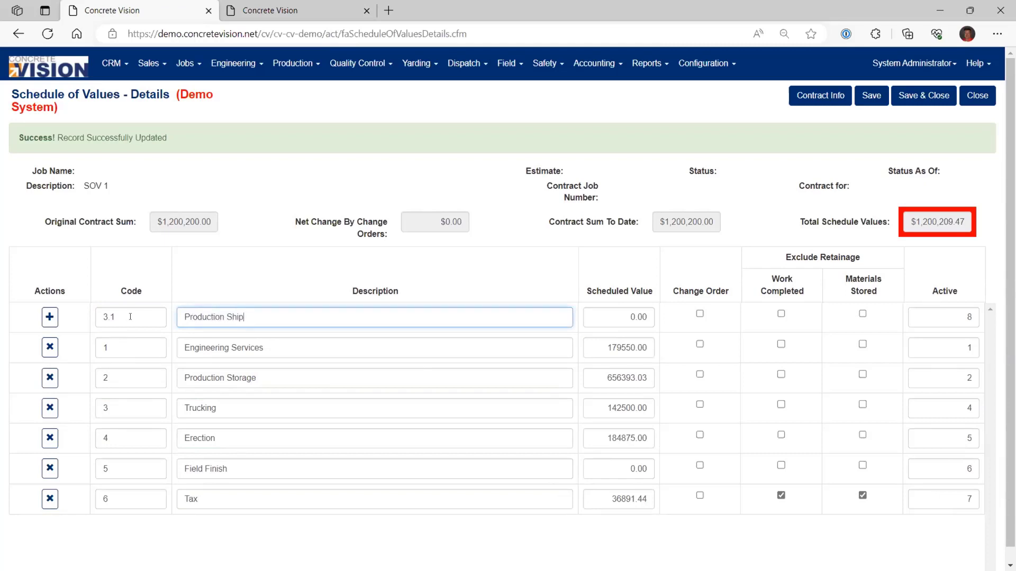
{"action": "key", "text": "BackSpace"}
{"action": "key", "text": "Tab"}
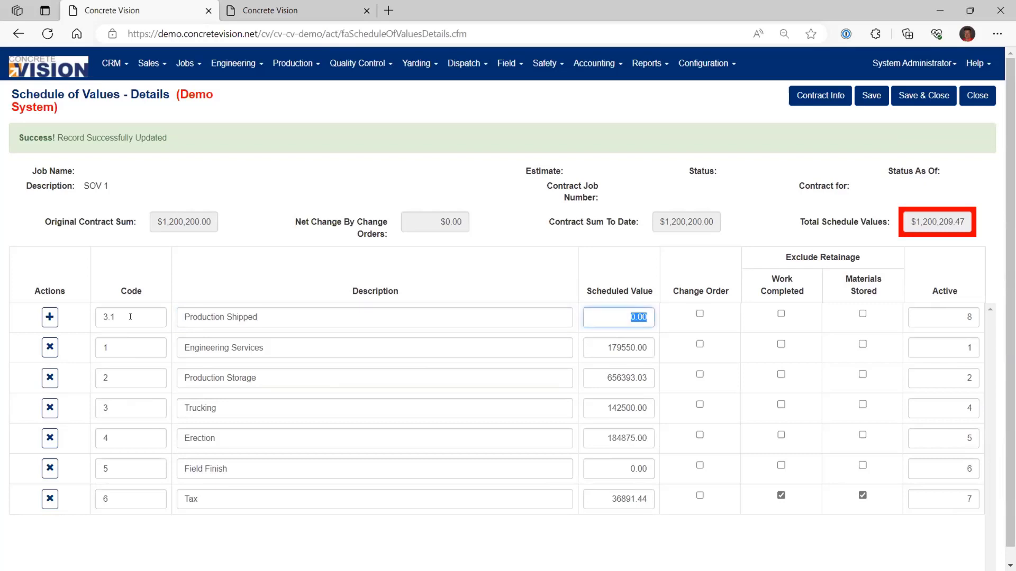
Set the scheduled value of both Production Shipped and Production Storage to 328196.52, and add the new item.
{"action": "left_click", "coordinate": [597, 377]}
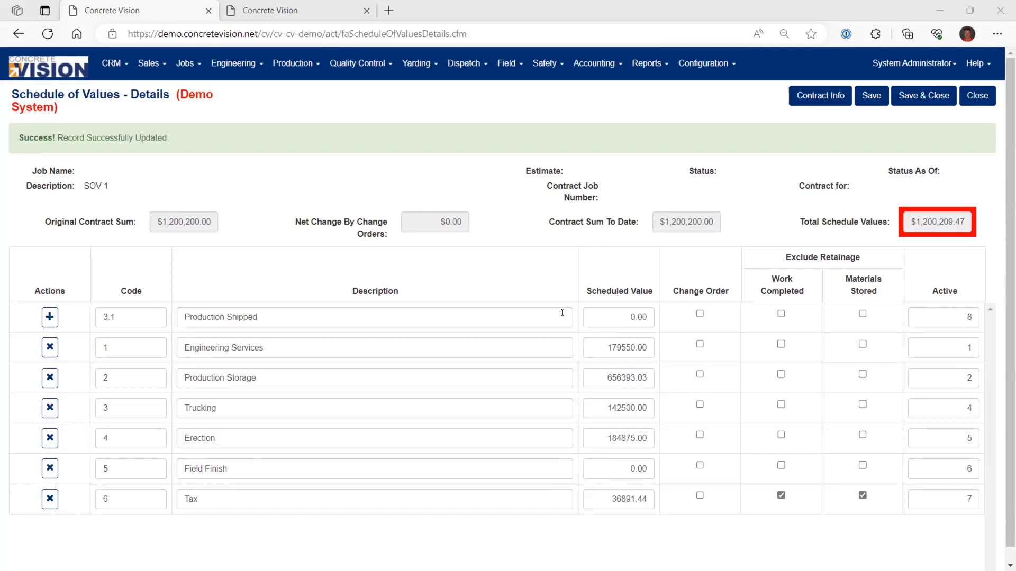
{"action": "left_click", "coordinate": [649, 322]}
{"action": "type", "text": "328196.52"}
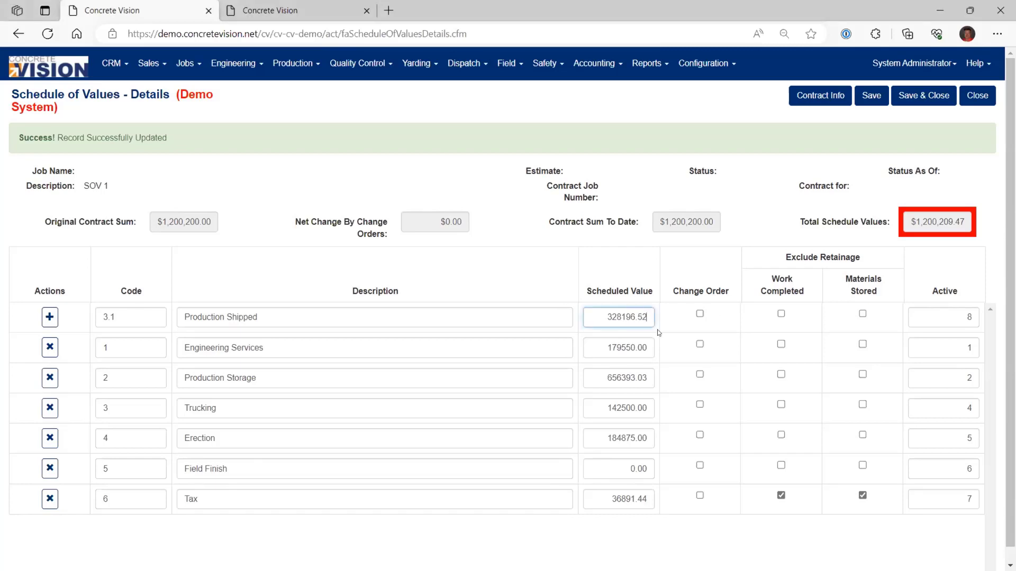
{"action": "key", "text": "ctrl+a"}
{"action": "key", "text": "ctrl+c"}
{"action": "double_click", "coordinate": [600, 380]}
{"action": "key", "text": "ctrl+v"}
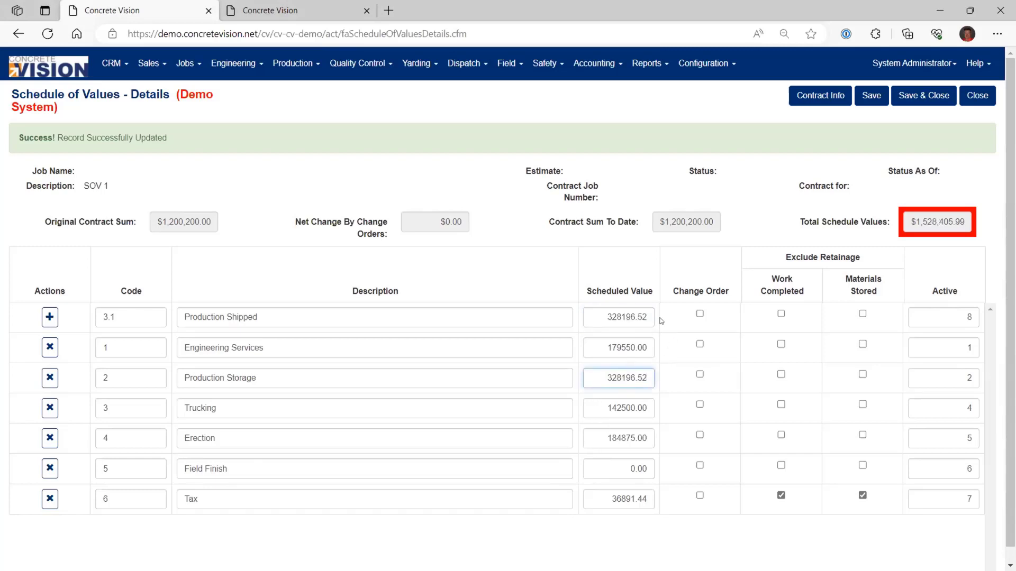
{"action": "left_click", "coordinate": [50, 317]}
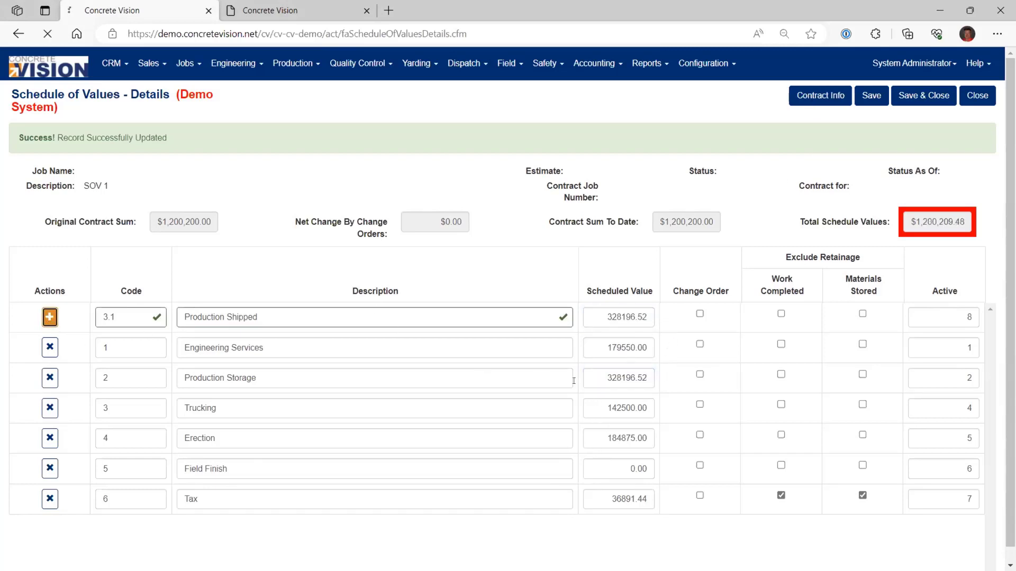
Set the scheduled value of Production Storage to 328196.52 and the Active number of Production Shipped to 3, saving the schedule.
{"action": "double_click", "coordinate": [629, 379]}
{"action": "key", "text": "ctrl+v"}
{"action": "left_click", "coordinate": [871, 95]}
{"action": "left_click_drag", "start_coordinate": [961, 529], "coordinate": [986, 518]}
{"action": "type", "text": "3"}
{"action": "left_click", "coordinate": [872, 95]}
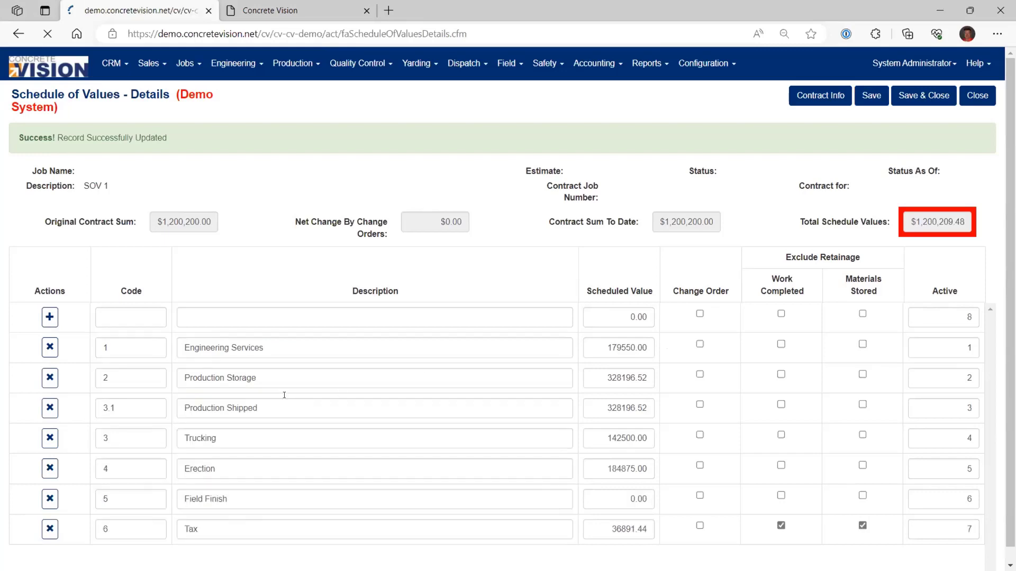
{"action": "triple_click", "coordinate": [262, 374]}
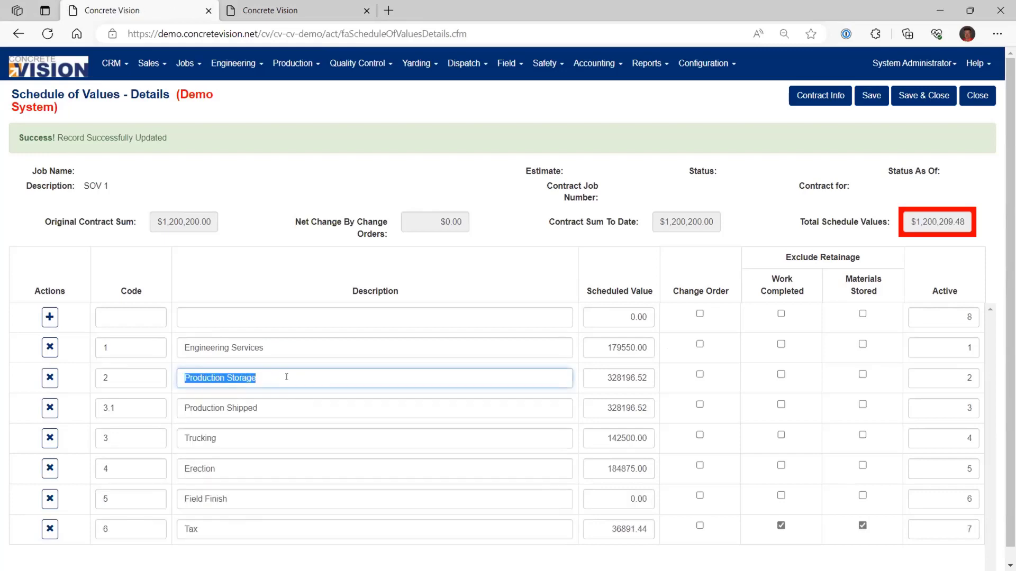
{"action": "left_click", "coordinate": [320, 404]}
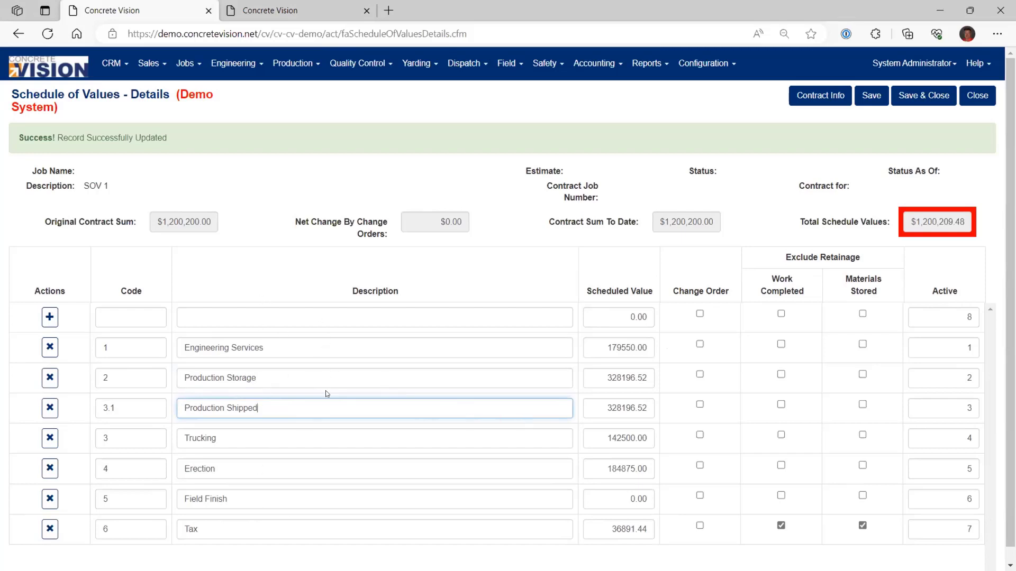
{"action": "left_click", "coordinate": [277, 354]}
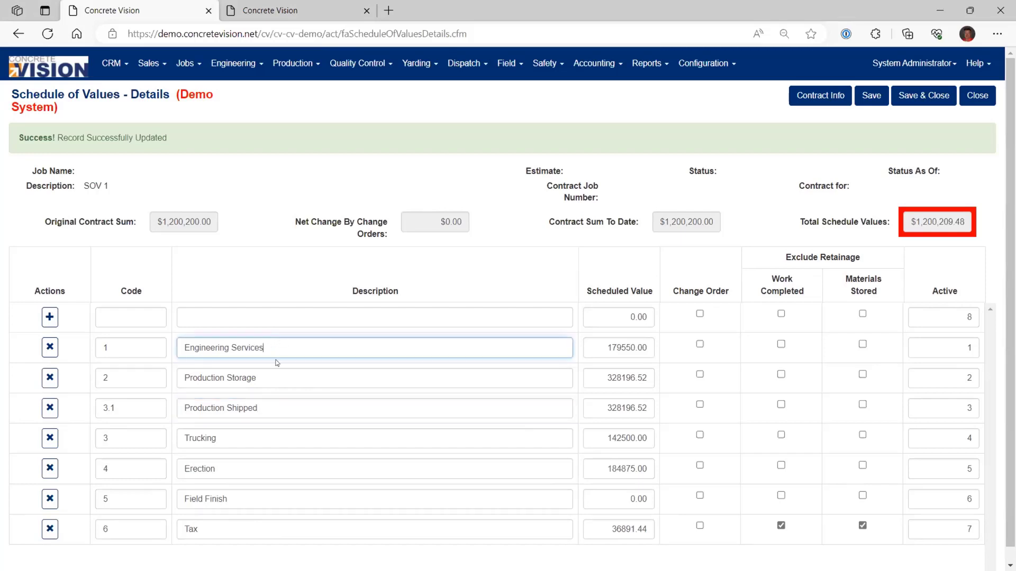
{"action": "left_click", "coordinate": [268, 378]}
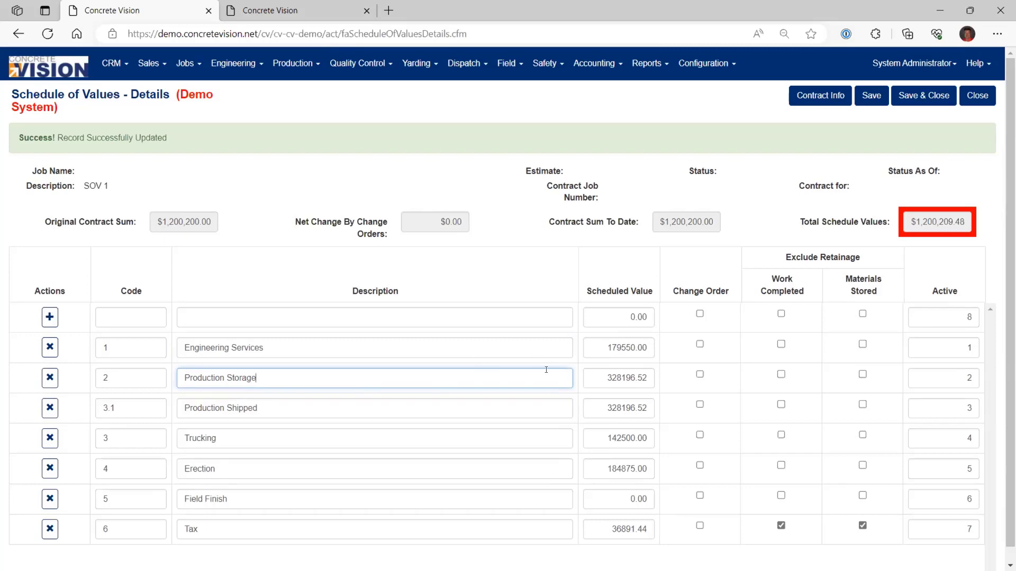
Save and close the schedule details, return to the project invoicing list, and close the extra browser tab.
{"action": "left_click", "coordinate": [924, 94]}
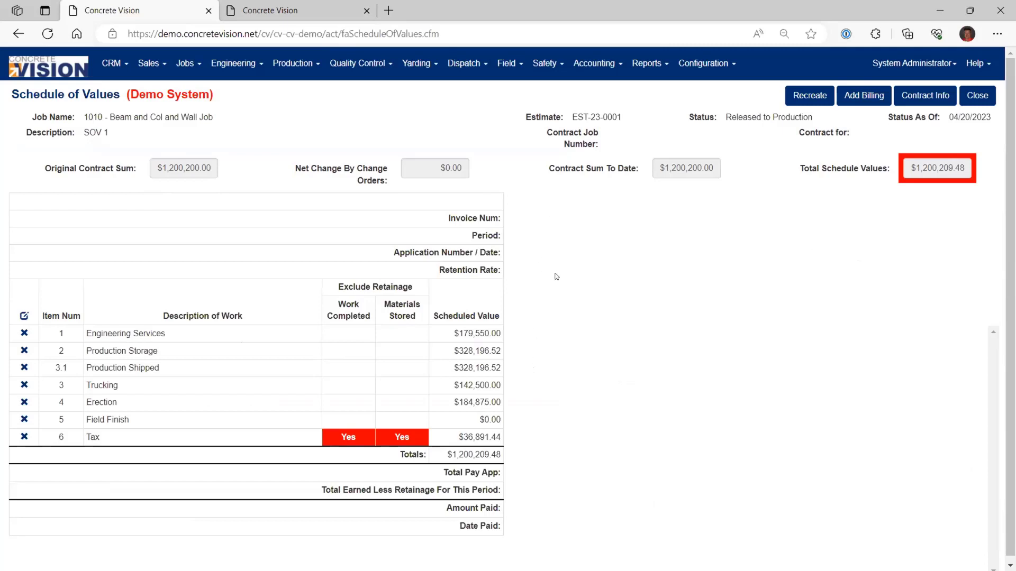
{"action": "left_click", "coordinate": [978, 98]}
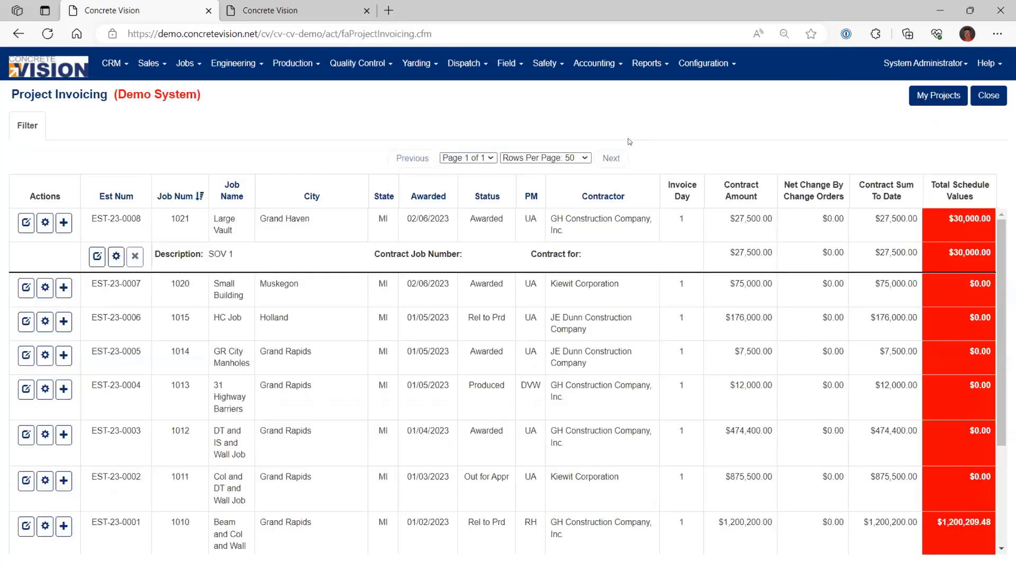
{"action": "left_click", "coordinate": [362, 11]}
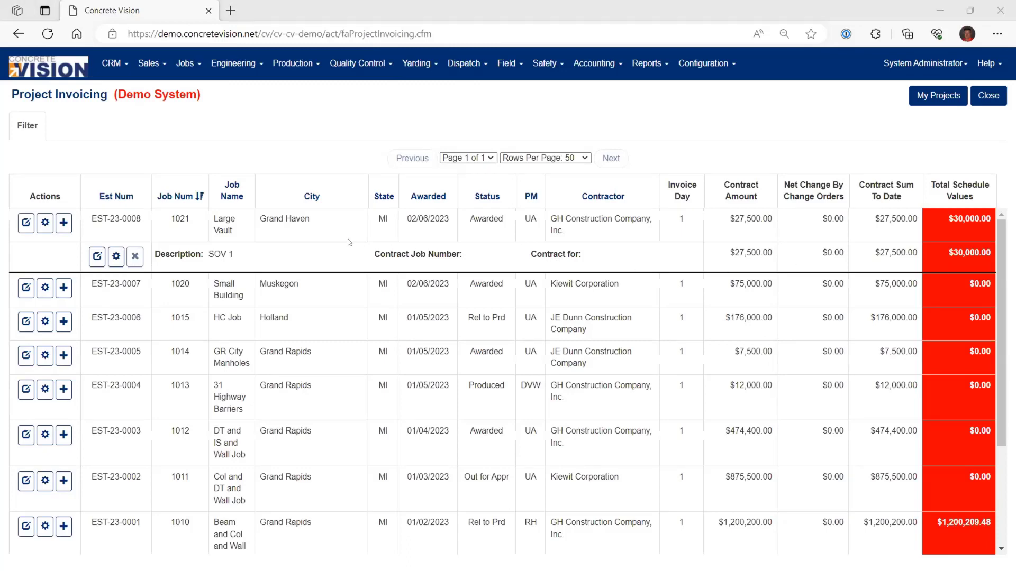
Open SOV 1 of the Large Vault job and view the G703 continuation sheet for invoice 3.
{"action": "scroll", "coordinate": [591, 302], "scroll_direction": "down", "scroll_amount": 2}
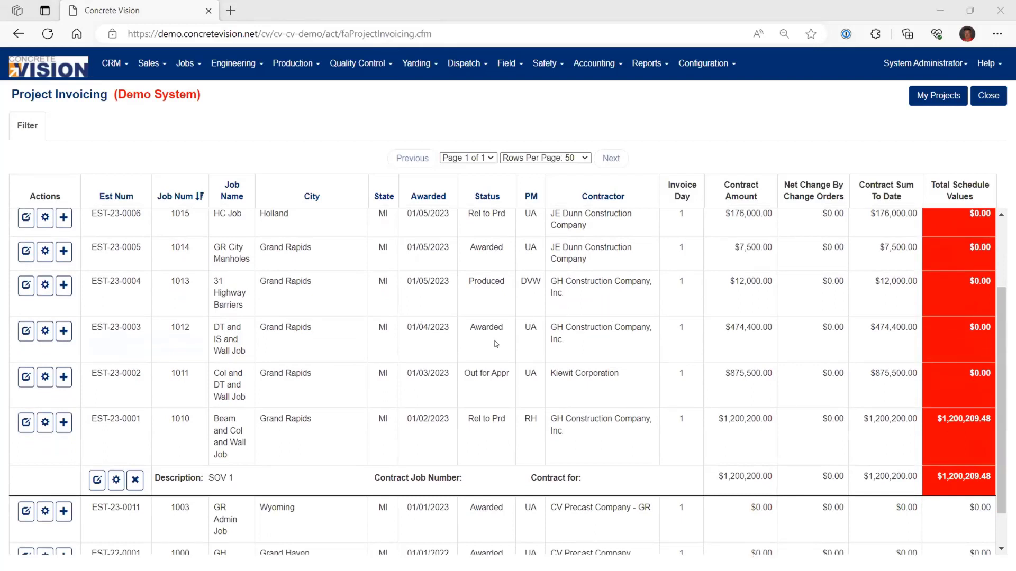
{"action": "scroll", "coordinate": [95, 480], "scroll_direction": "up", "scroll_amount": 2}
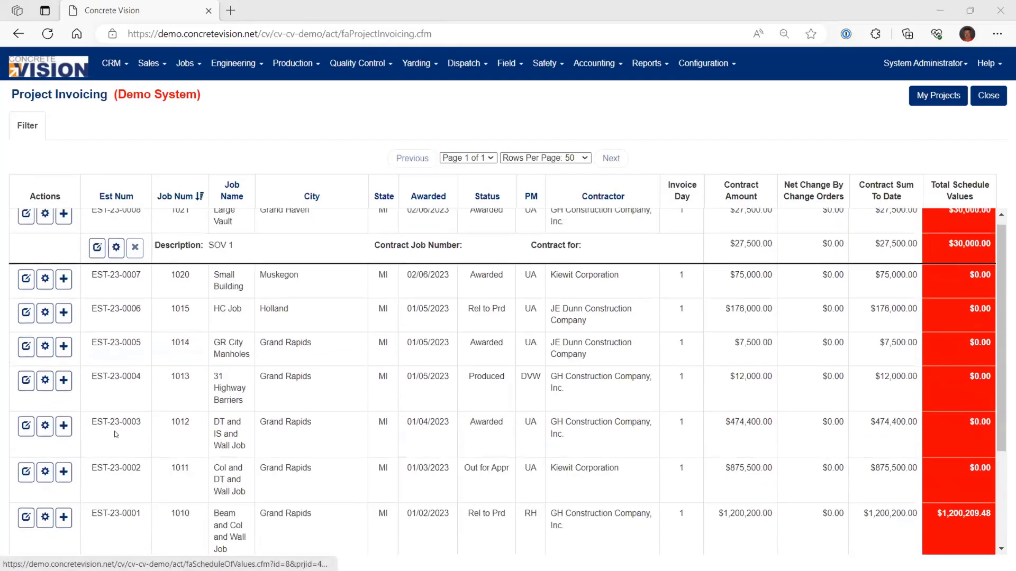
{"action": "left_click", "coordinate": [97, 258]}
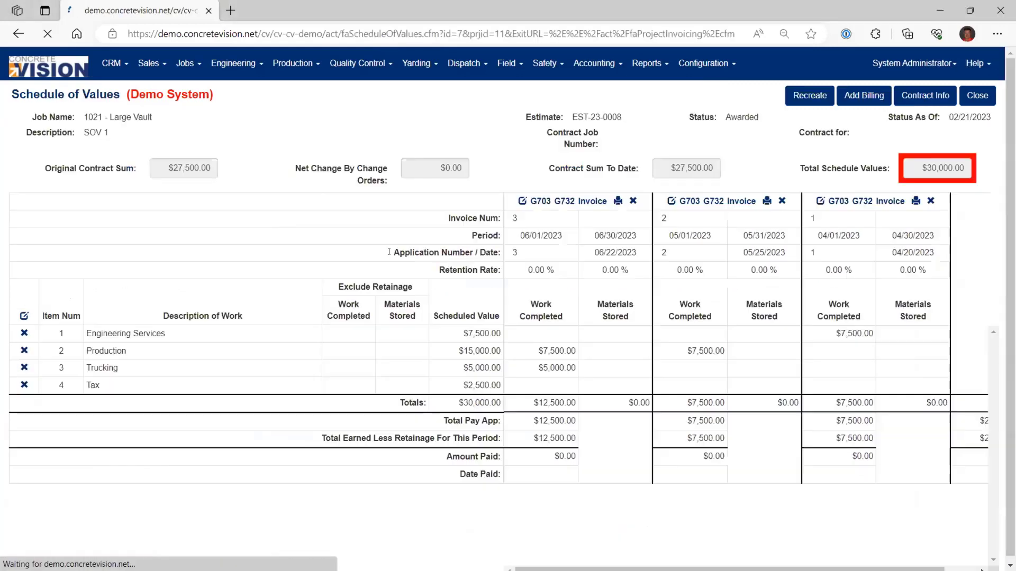
{"action": "left_click", "coordinate": [539, 204]}
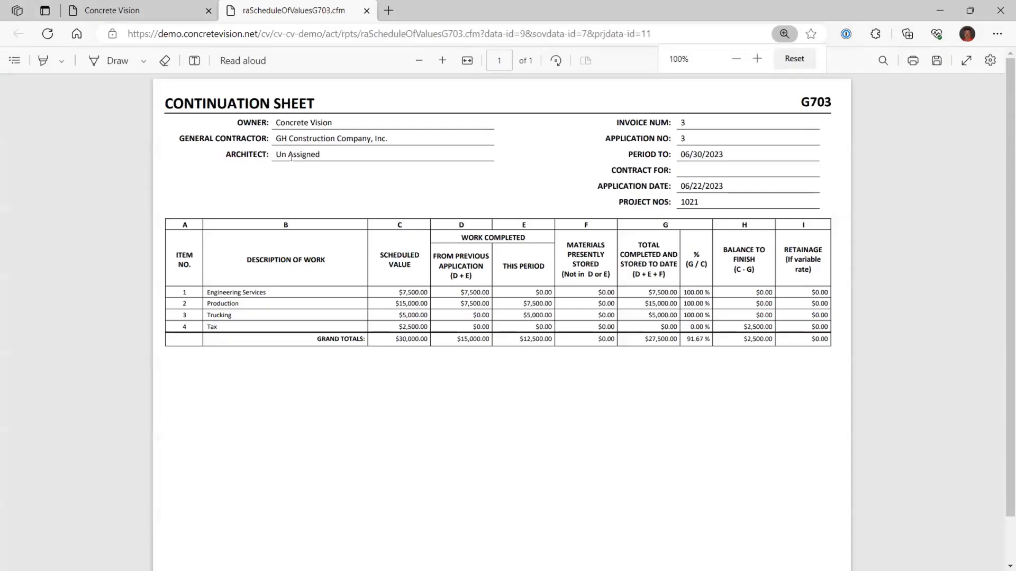
{"action": "left_click", "coordinate": [366, 10]}
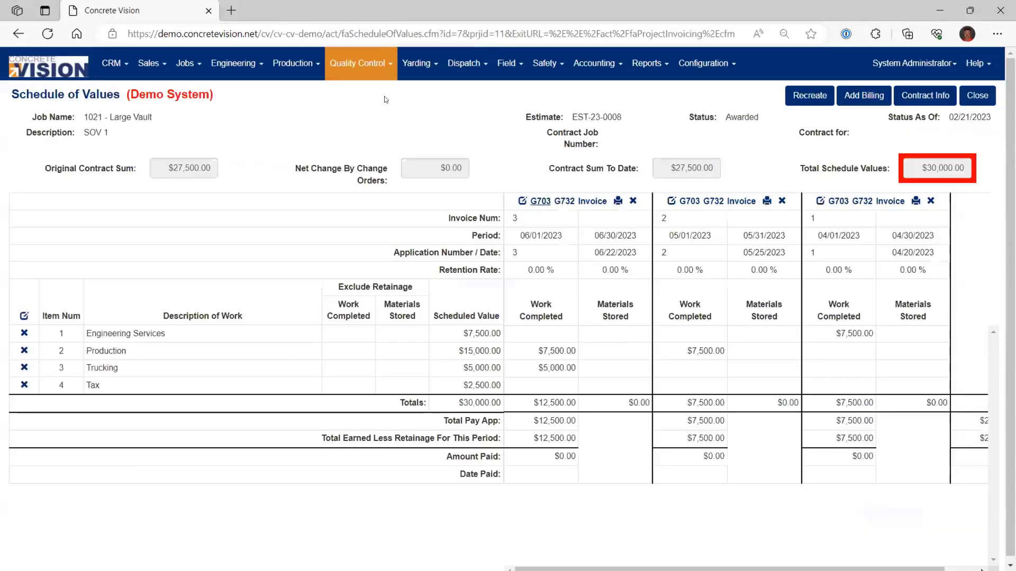
Edit the invoice 3 billing and choose the company president for both Contract Signed By and Notary Signature.
{"action": "left_click", "coordinate": [518, 201]}
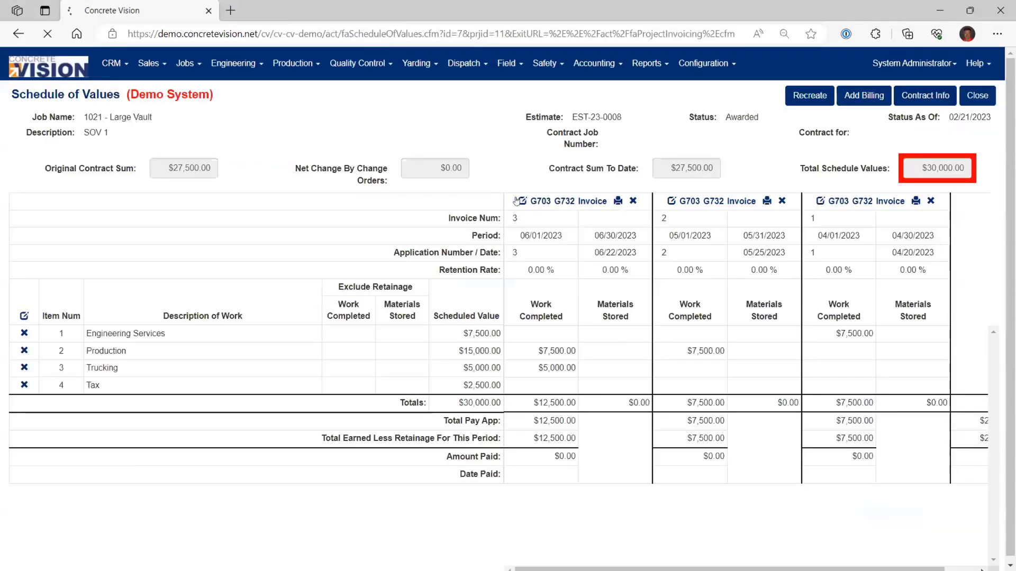
{"action": "left_click", "coordinate": [166, 217]}
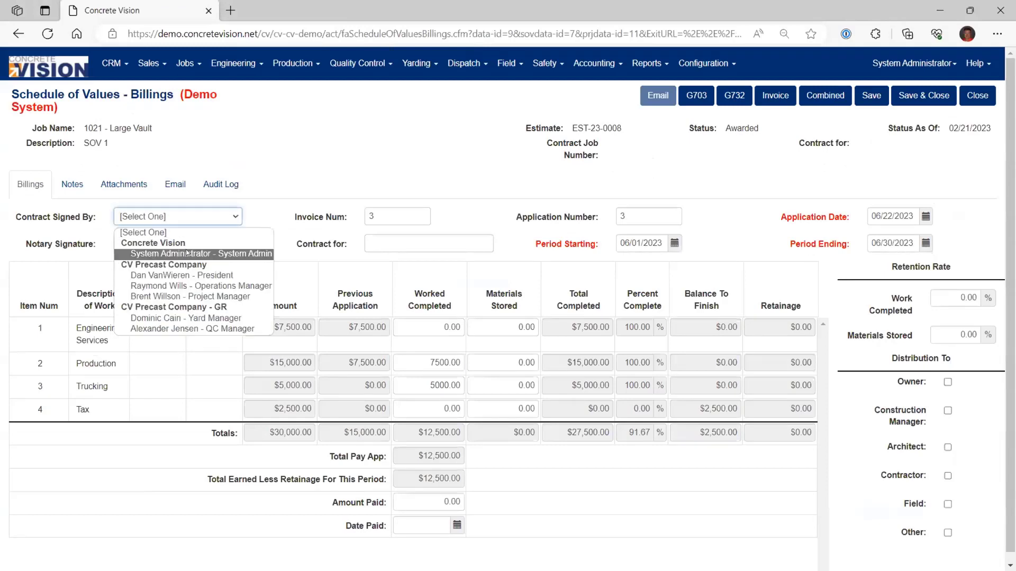
{"action": "left_click", "coordinate": [224, 276]}
{"action": "left_click", "coordinate": [201, 244]}
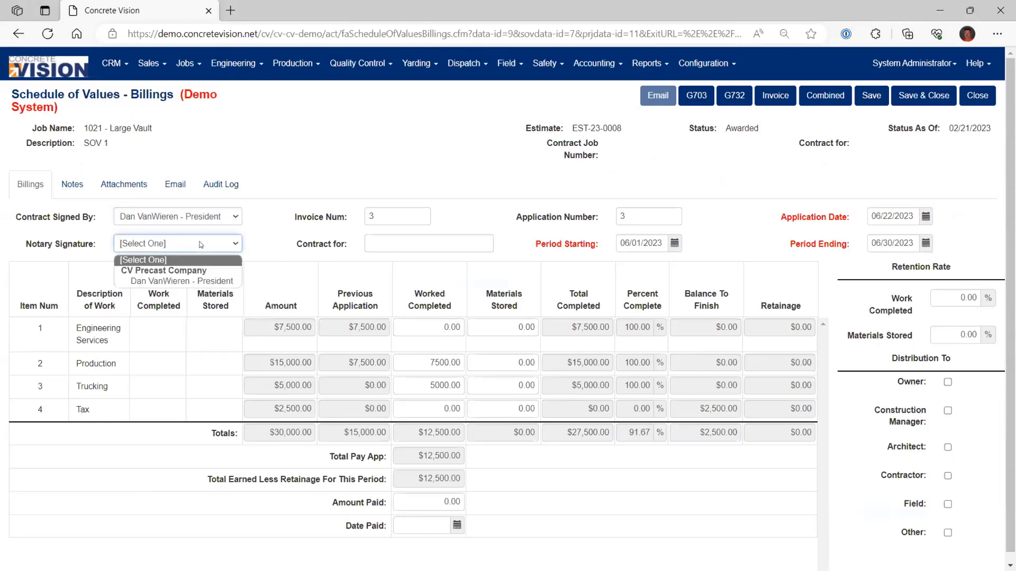
{"action": "left_click", "coordinate": [201, 282]}
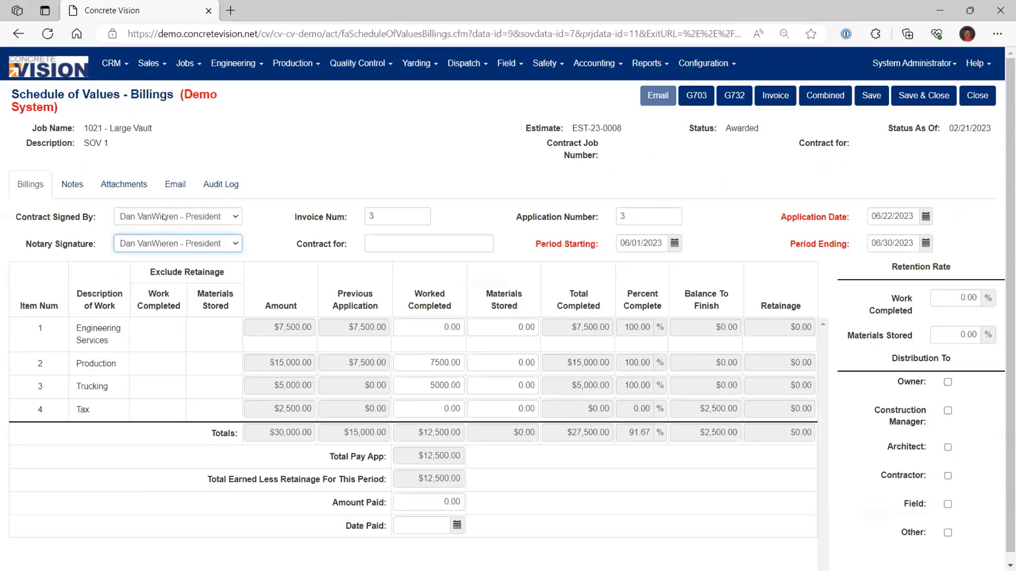
{"action": "left_click", "coordinate": [181, 241]}
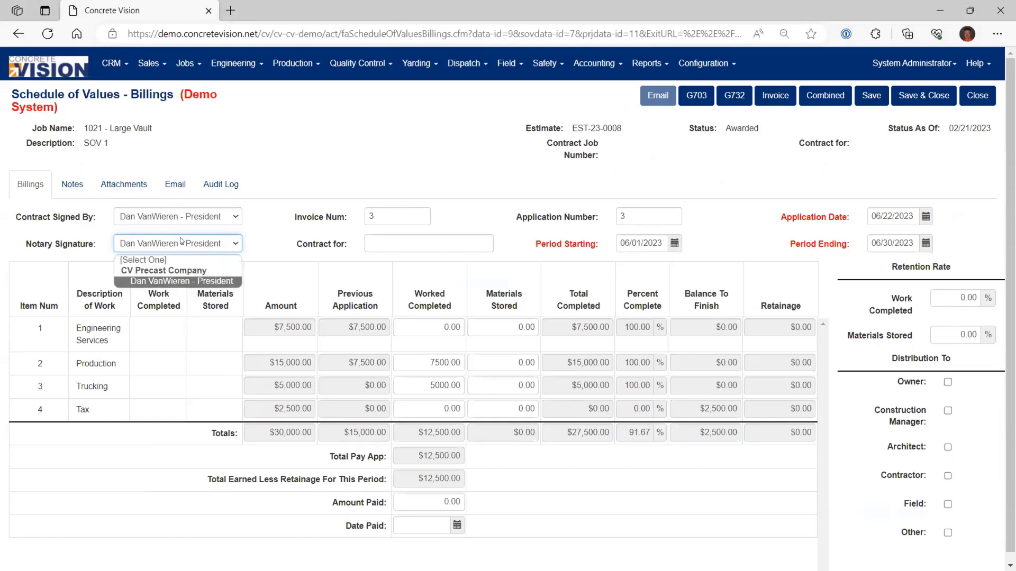
{"action": "left_click", "coordinate": [191, 281]}
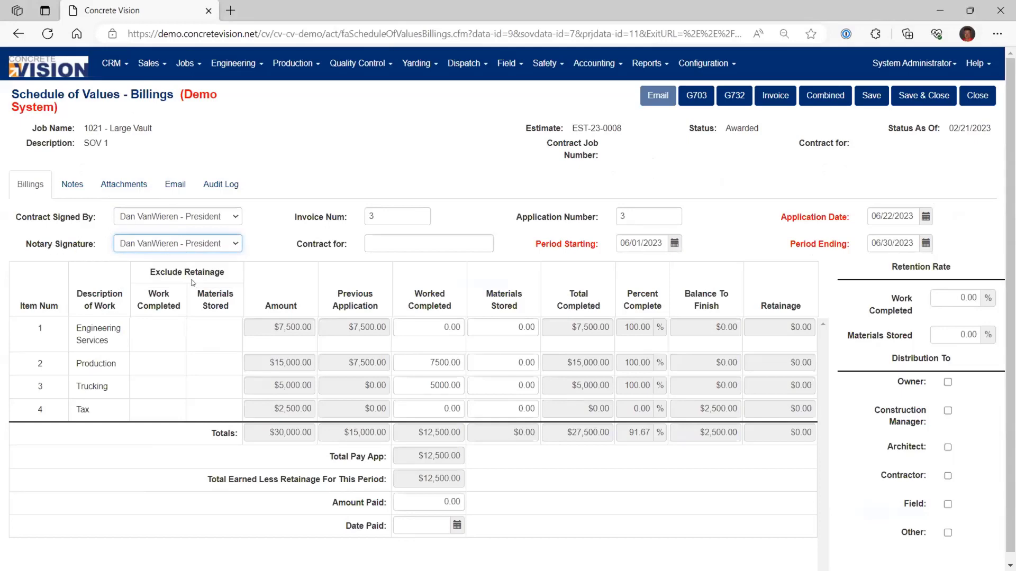
{"action": "left_click", "coordinate": [201, 245]}
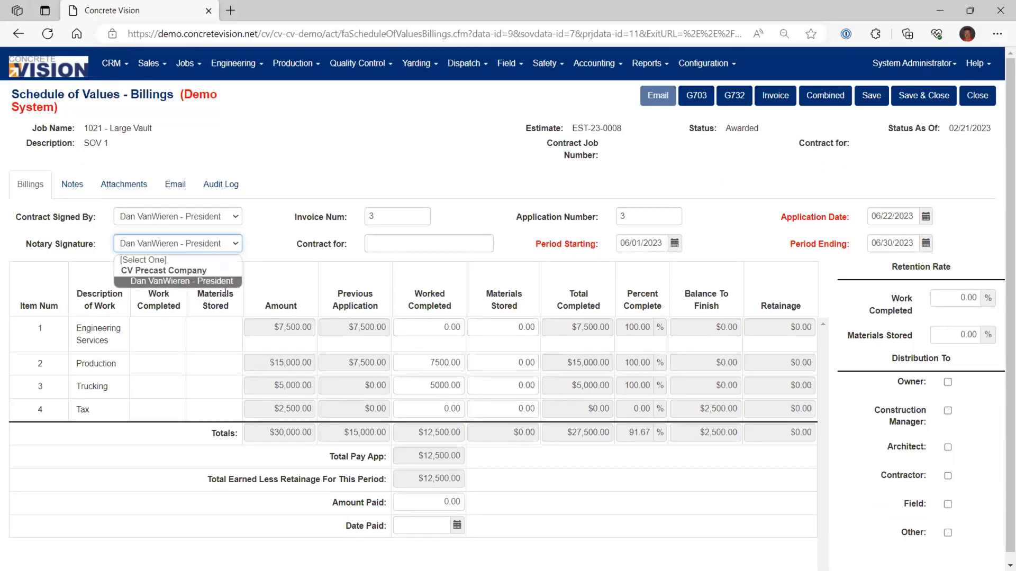
{"action": "left_click", "coordinate": [223, 283]}
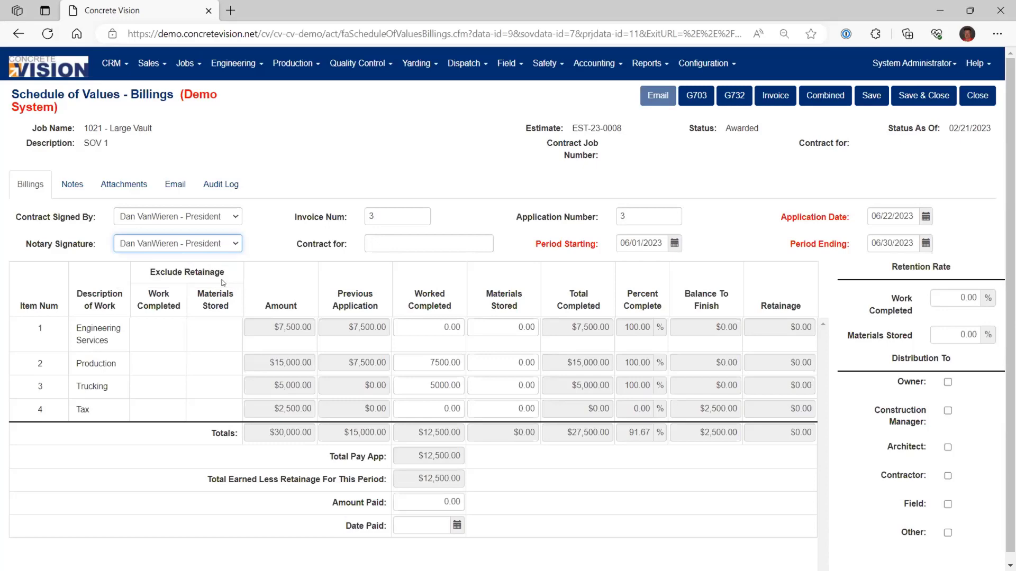
{"action": "left_click", "coordinate": [235, 214]}
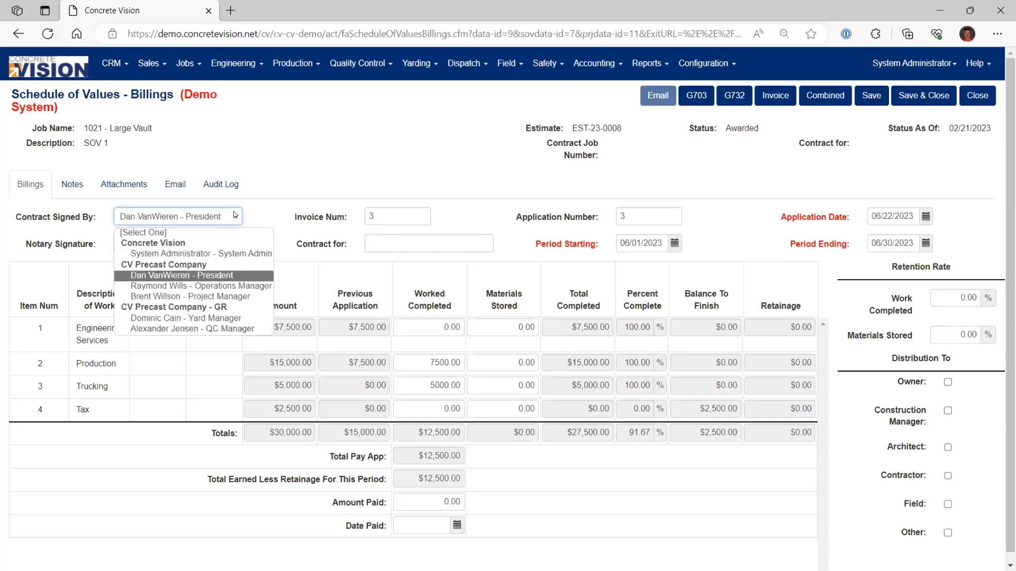
{"action": "left_click", "coordinate": [231, 275]}
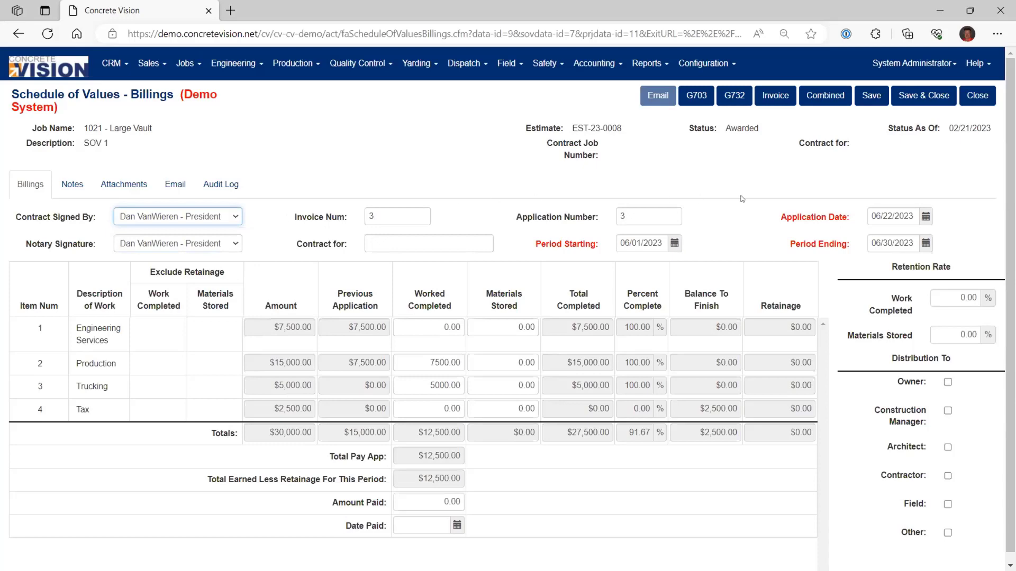
Save the invoice 3 billing and return to the Large Vault schedule of values.
{"action": "left_click", "coordinate": [871, 97]}
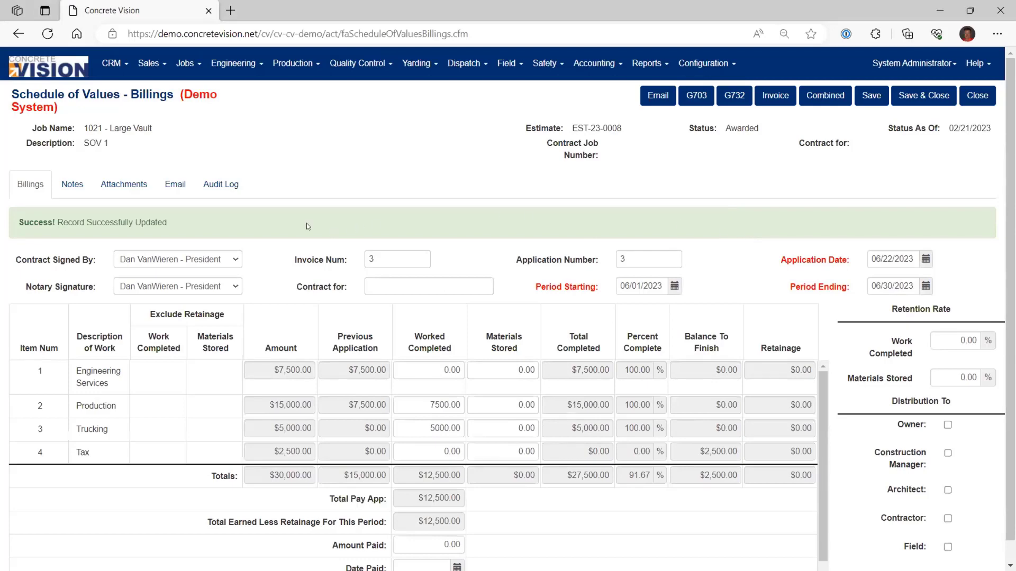
{"action": "left_click", "coordinate": [970, 99]}
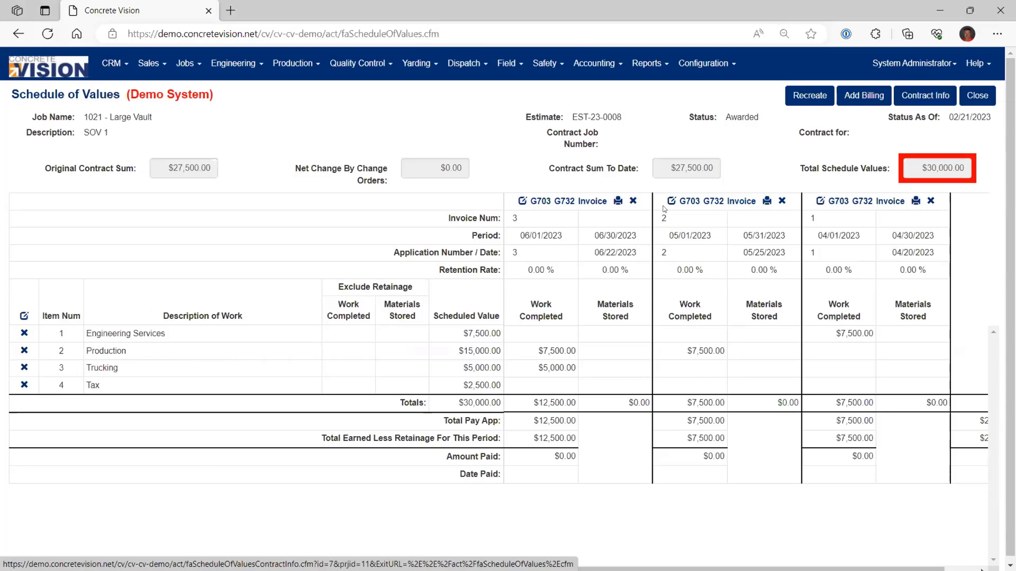
Delete the Tax item from the Large Vault schedule of values and confirm the deletion.
{"action": "left_click", "coordinate": [23, 384]}
{"action": "left_click", "coordinate": [573, 104]}
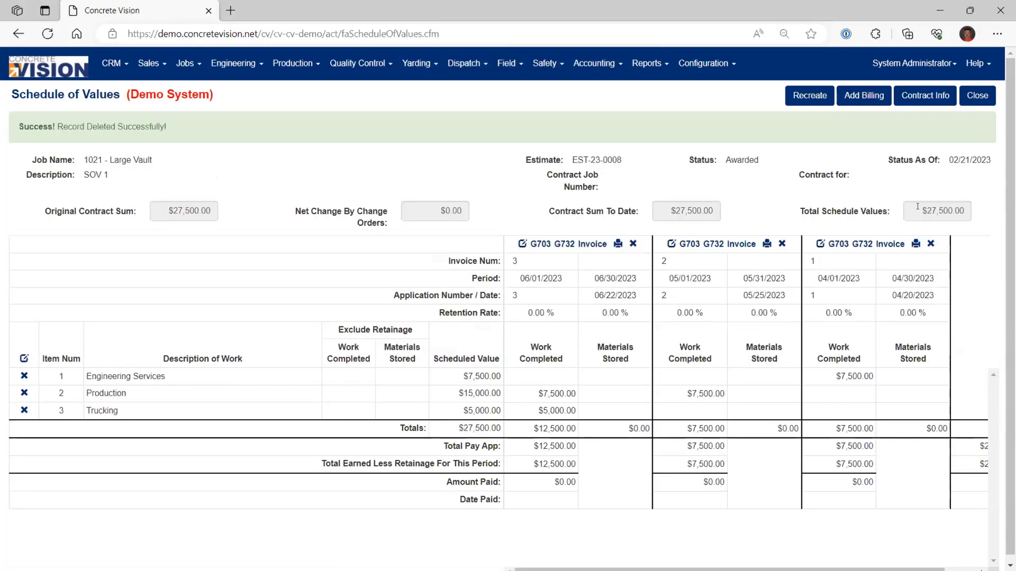
{"action": "scroll", "coordinate": [855, 283], "scroll_direction": "down", "scroll_amount": 1}
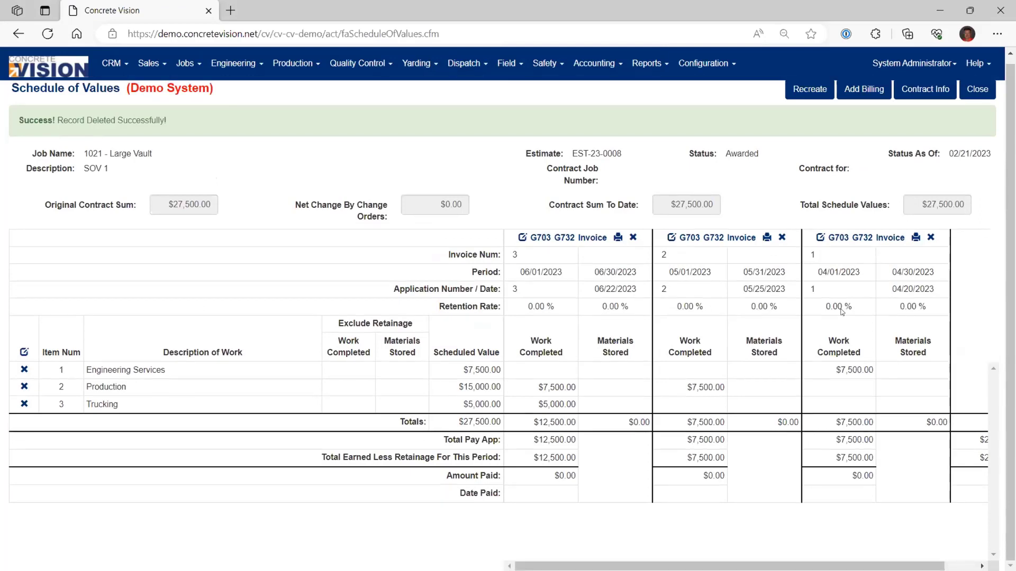
{"action": "scroll", "coordinate": [844, 306], "scroll_direction": "up", "scroll_amount": 1}
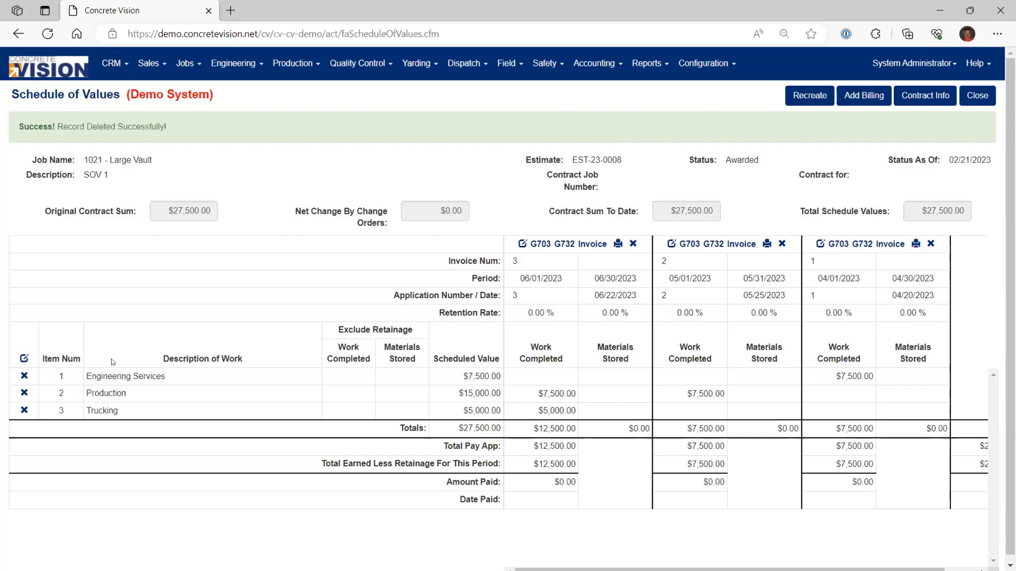
Edit the schedule items and fill in a new item with code CO1 and description Change Order 1.
{"action": "left_click", "coordinate": [23, 359]}
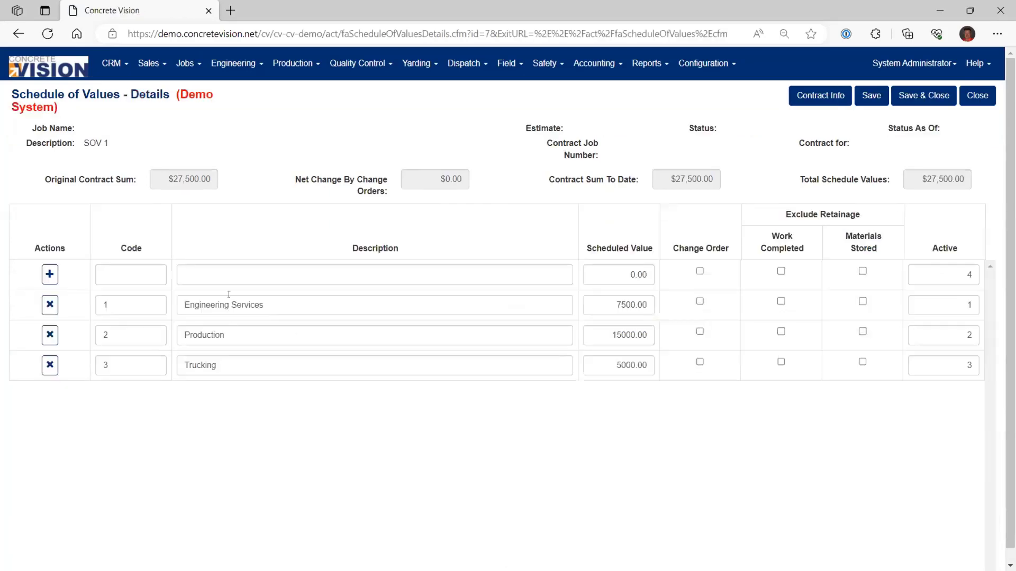
{"action": "type", "text": "CO1"}
{"action": "key", "text": "Tab"}
{"action": "type", "text": "Change Order 1"}
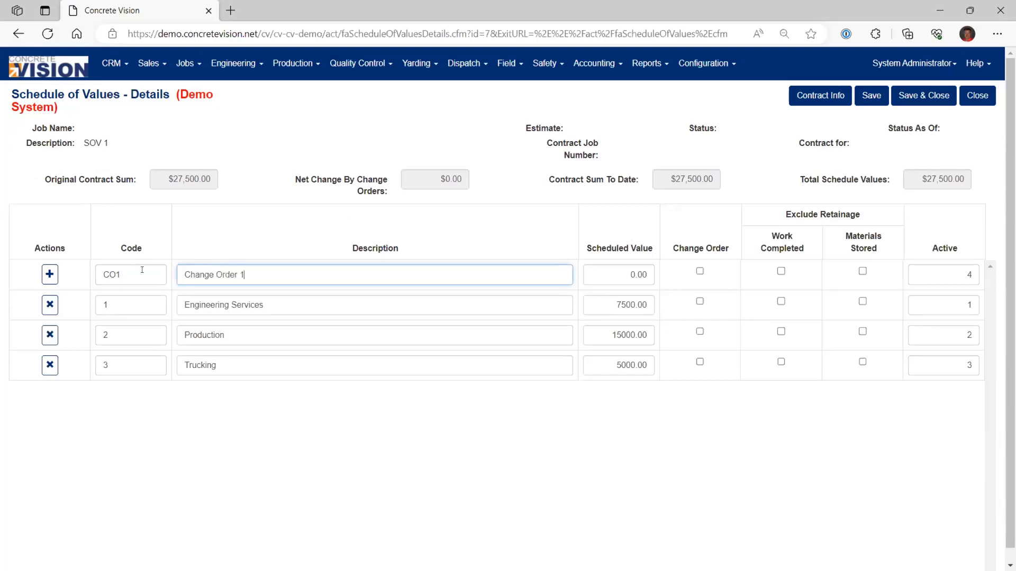
{"action": "key", "text": "Tab"}
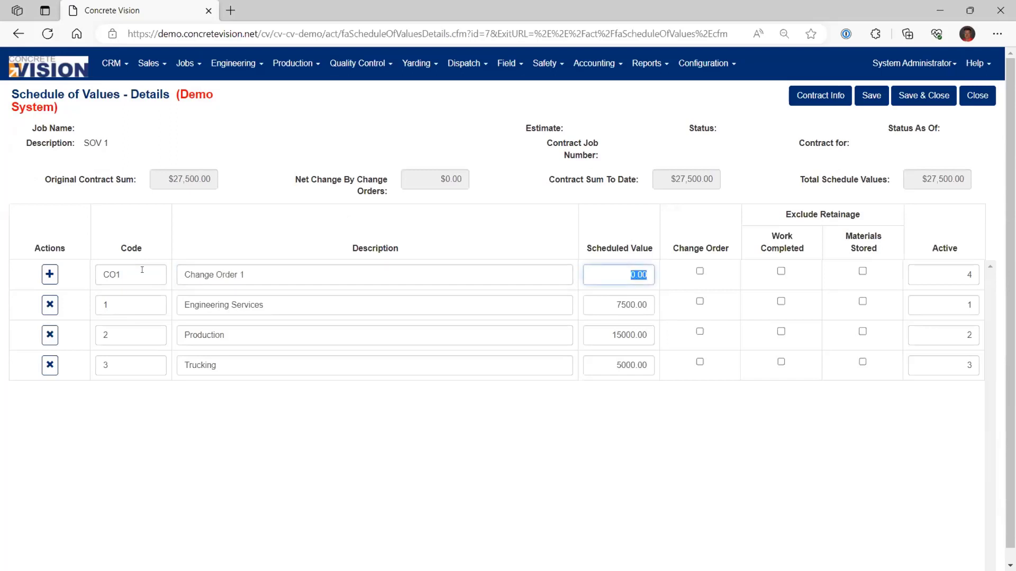
Give the CO1 item a scheduled value of 1000, mark it as a change order, add it, and save and close the details.
{"action": "type", "text": "1000"}
{"action": "key", "text": "Tab"}
{"action": "key", "text": "space"}
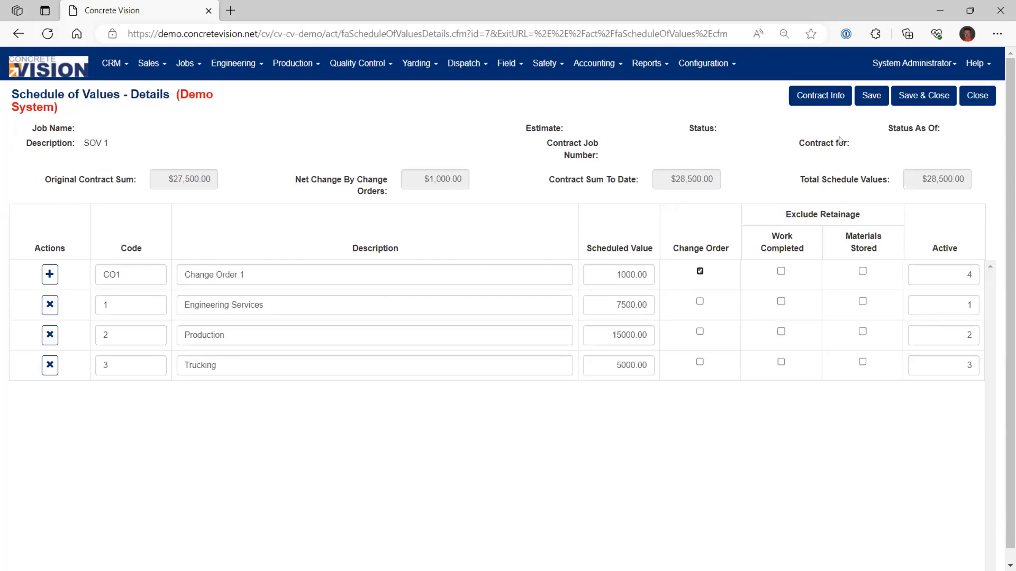
{"action": "left_click", "coordinate": [49, 274]}
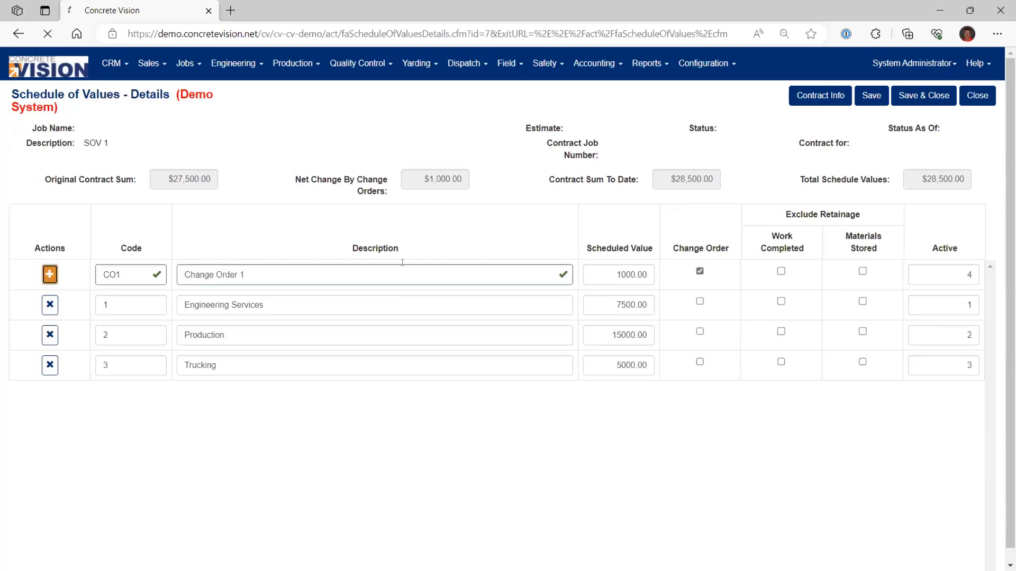
{"action": "left_click", "coordinate": [923, 95]}
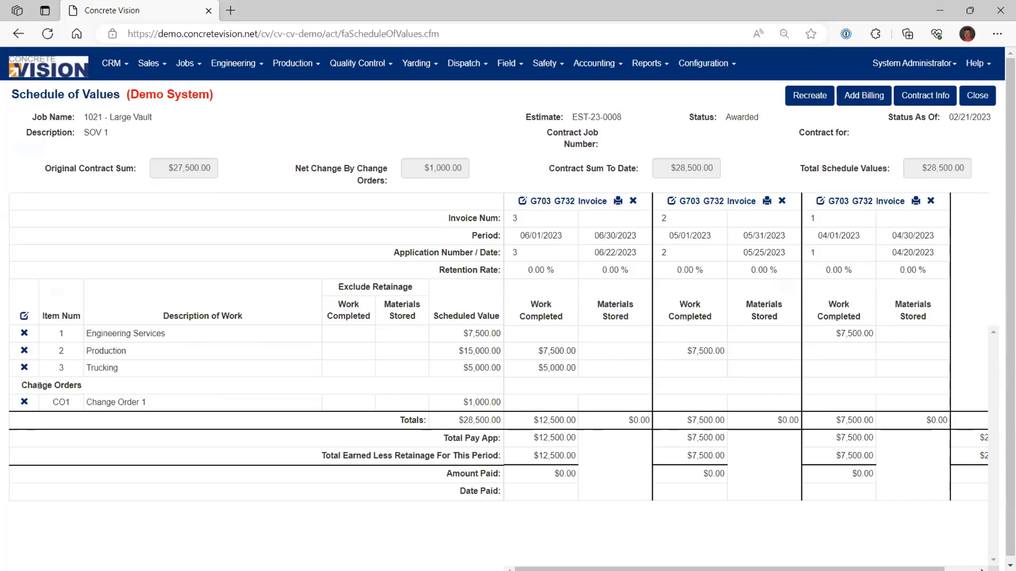
{"action": "left_click_drag", "start_coordinate": [17, 381], "coordinate": [87, 388]}
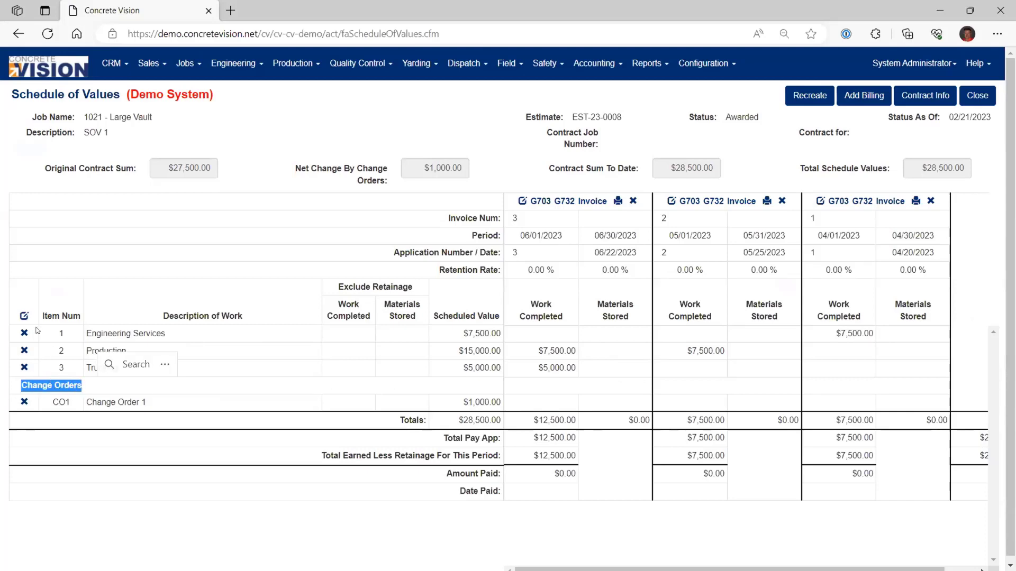
Review the Large Vault schedule item details and return to its schedule of values.
{"action": "left_click", "coordinate": [23, 316]}
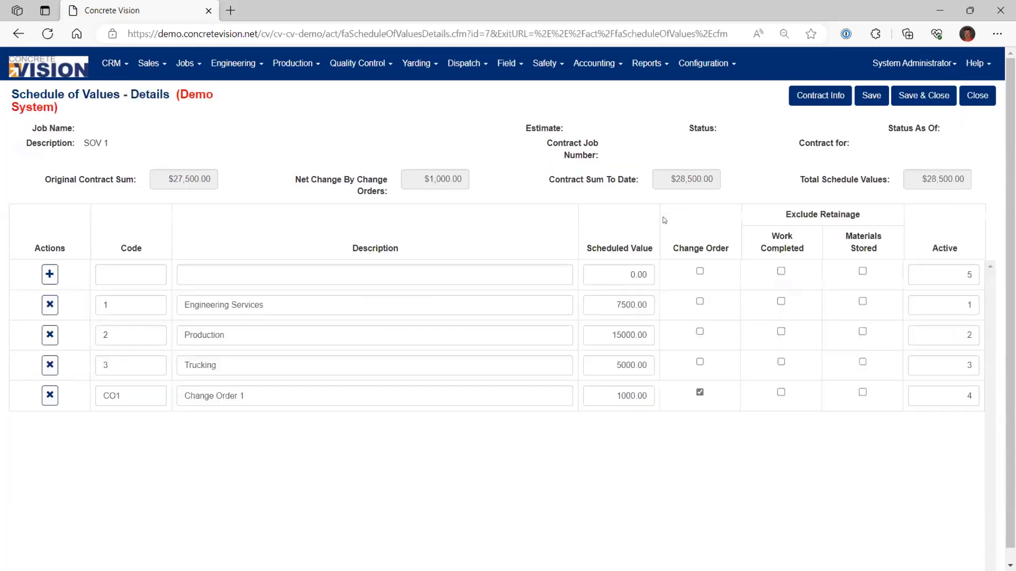
{"action": "left_click", "coordinate": [973, 98]}
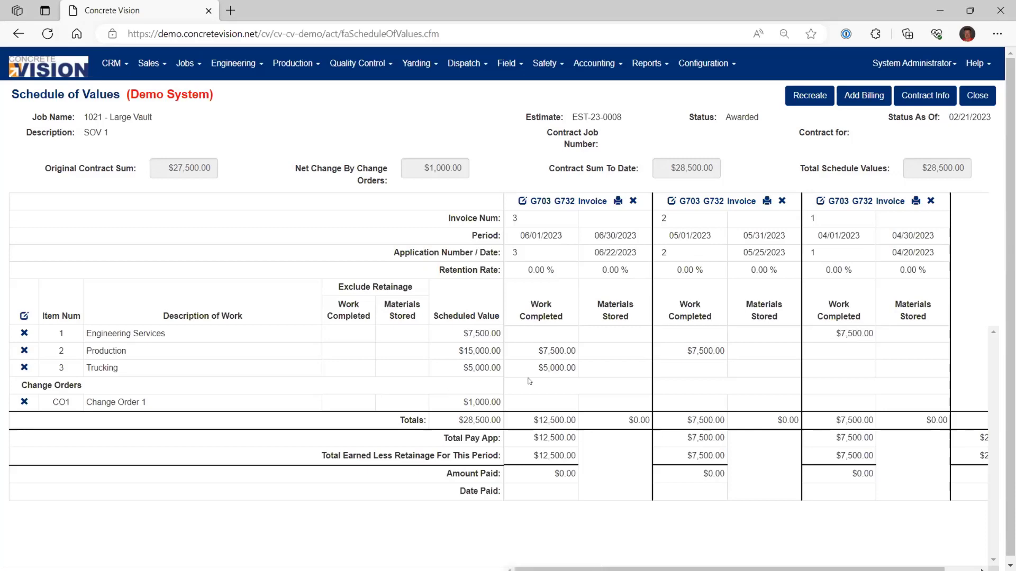
{"action": "left_click", "coordinate": [521, 202]}
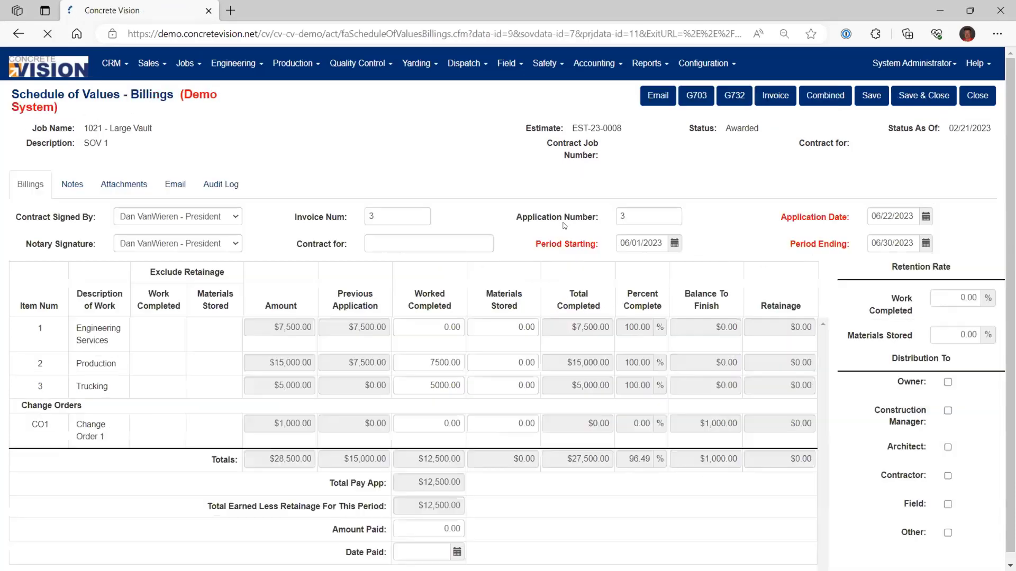
{"action": "left_click", "coordinate": [450, 424]}
{"action": "type", "text": "1000"}
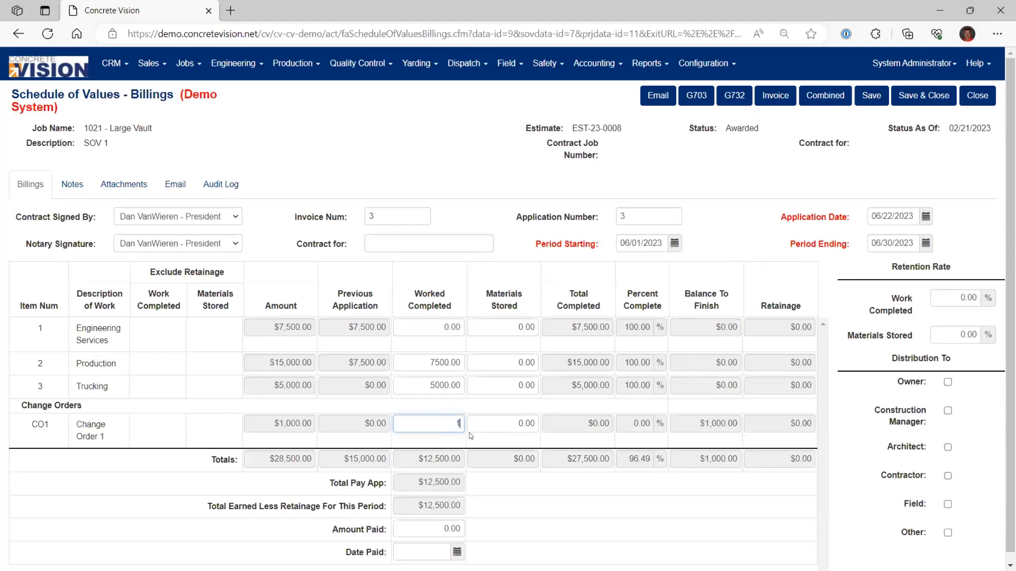
{"action": "left_click", "coordinate": [481, 429]}
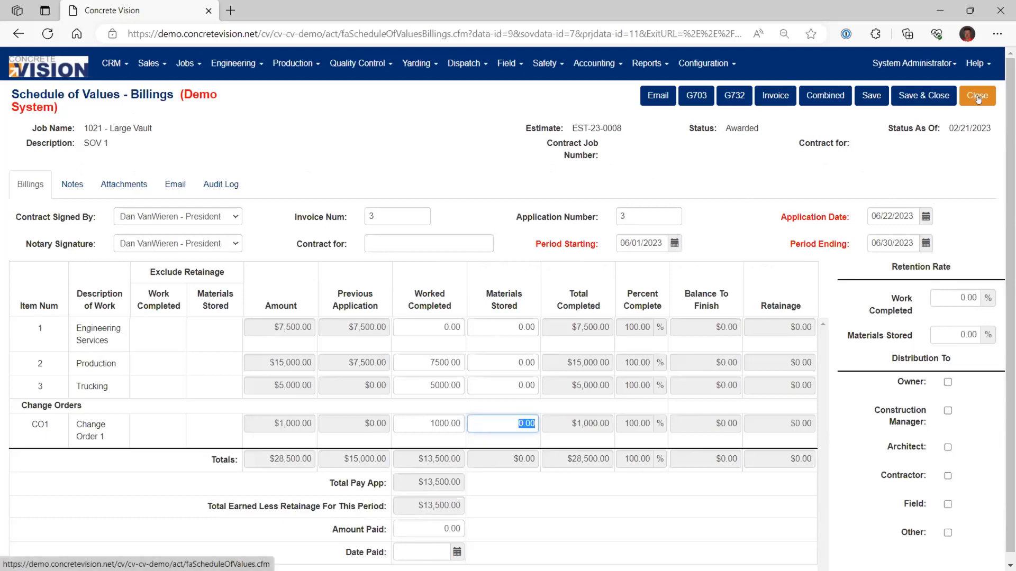
{"action": "left_click", "coordinate": [958, 104]}
{"action": "left_click", "coordinate": [576, 107]}
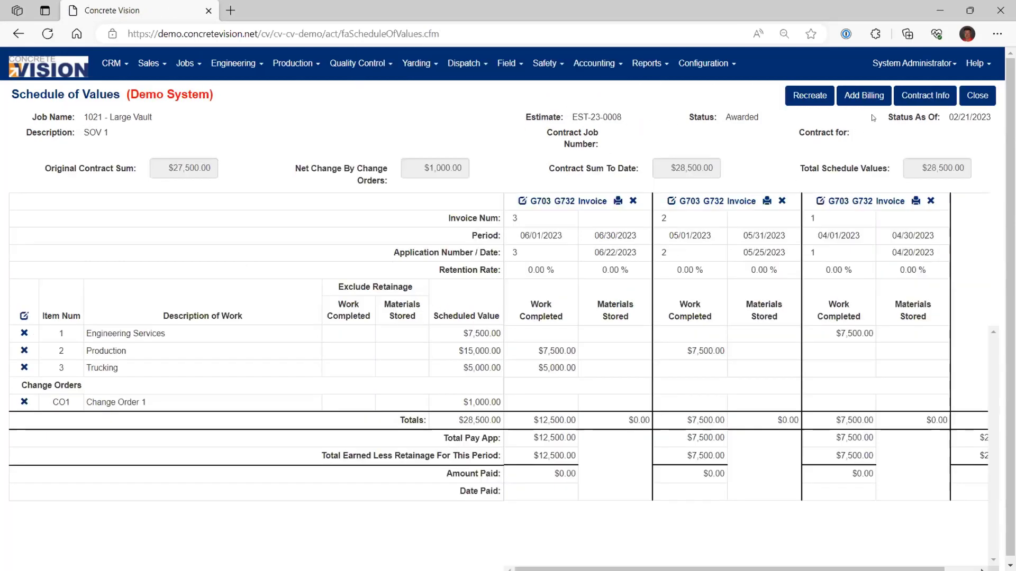
Add a new billing to the Large Vault schedule with invoice number 4 and application number 4.
{"action": "left_click", "coordinate": [862, 97]}
{"action": "left_click", "coordinate": [396, 179]}
{"action": "type", "text": "4"}
{"action": "left_click", "coordinate": [620, 185]}
{"action": "type", "text": "4"}
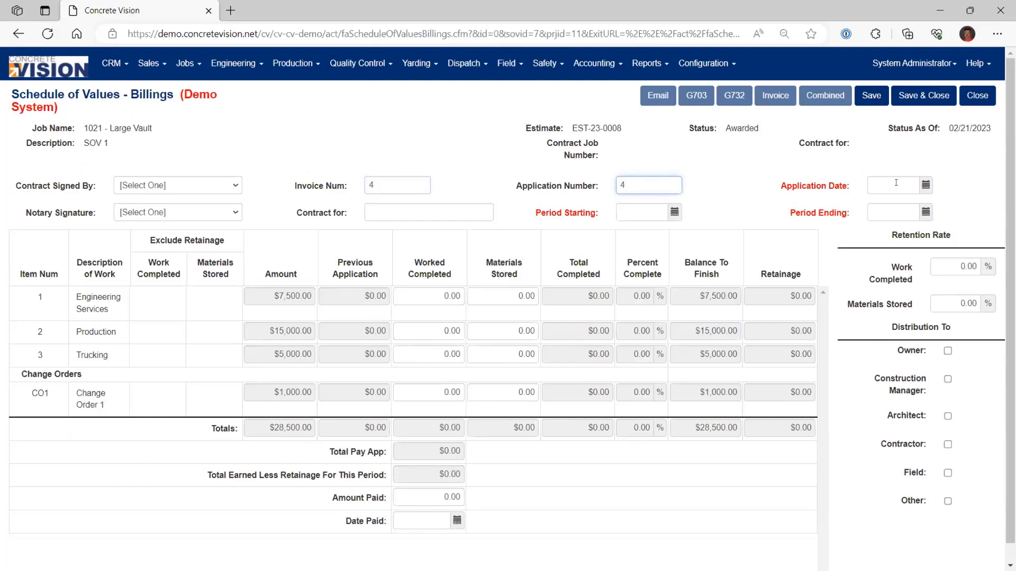
Set the billing's application date, period start and period end to 06/30/2023 and save it.
{"action": "left_click", "coordinate": [868, 185]}
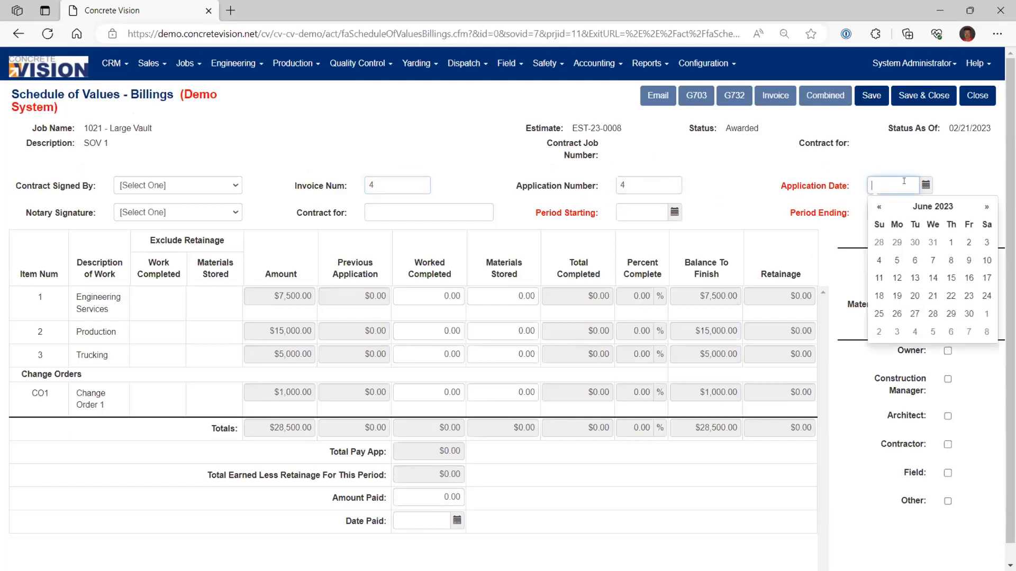
{"action": "left_click", "coordinate": [968, 315]}
{"action": "left_click", "coordinate": [652, 214]}
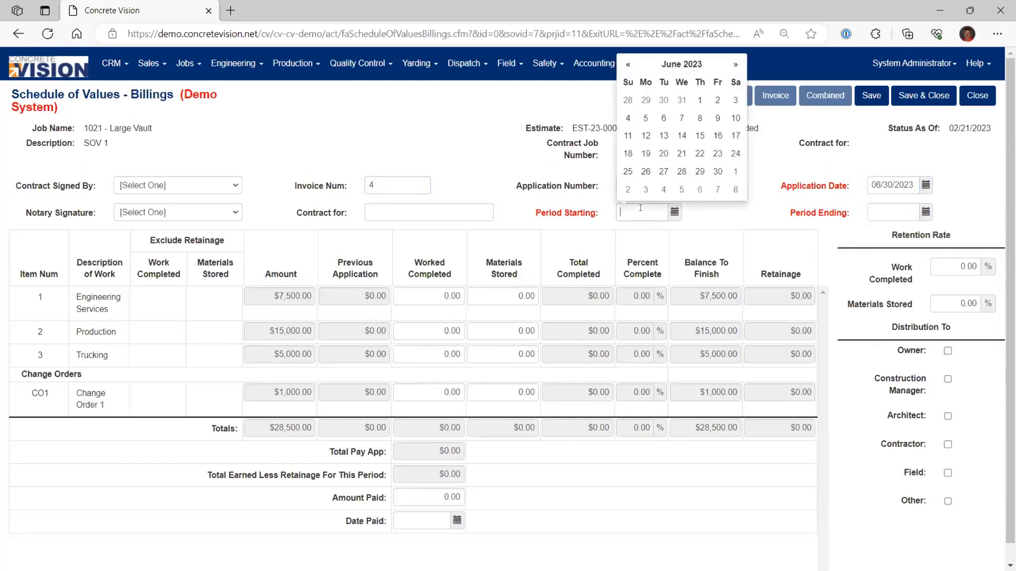
{"action": "left_click", "coordinate": [718, 172]}
{"action": "left_click", "coordinate": [927, 216]}
{"action": "left_click", "coordinate": [966, 171]}
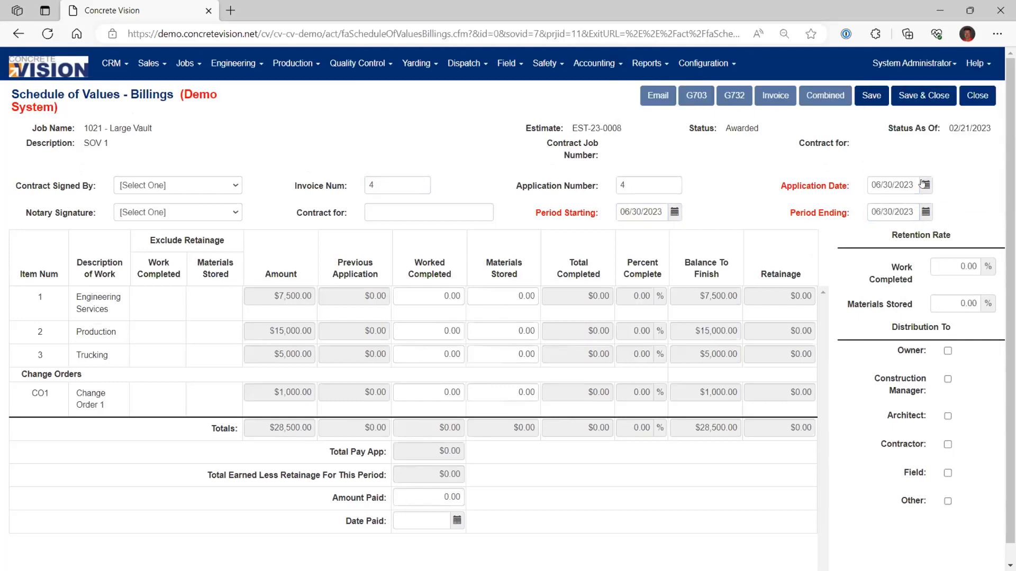
{"action": "left_click", "coordinate": [894, 186]}
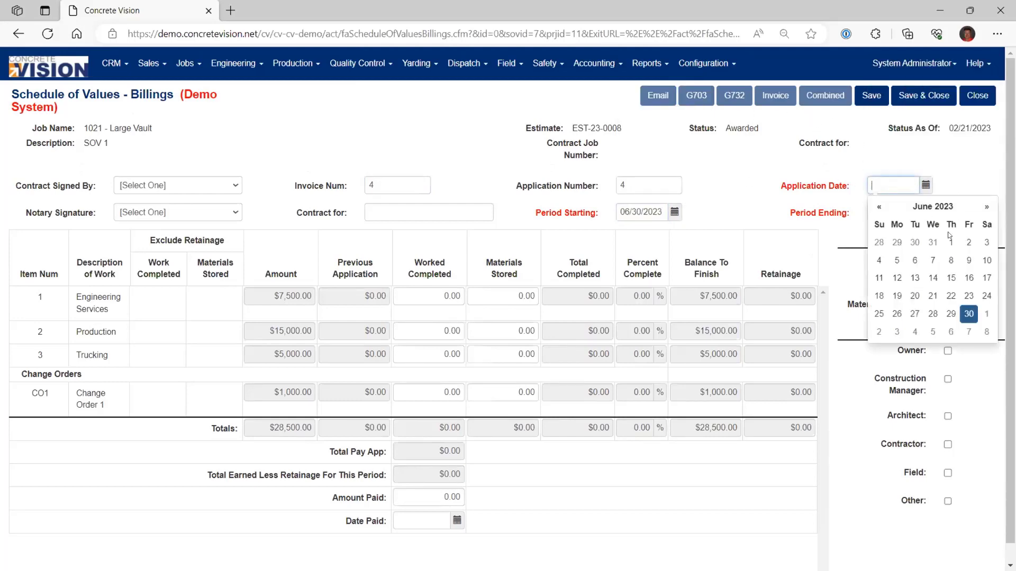
{"action": "left_click", "coordinate": [969, 313]}
{"action": "left_click", "coordinate": [863, 94]}
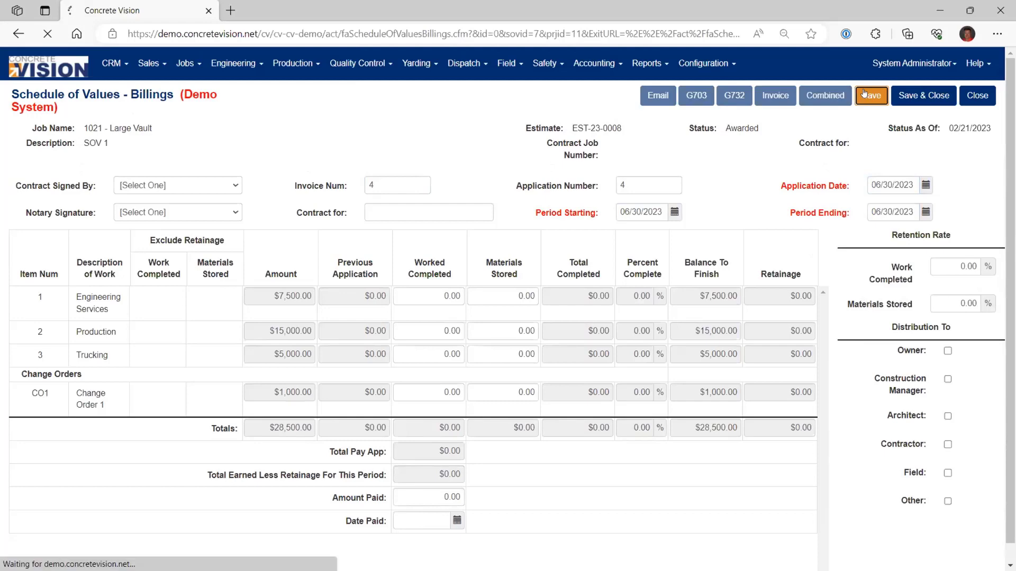
Enter 1000 as the completed work for CO1 on the invoice 4 billing, then save and close it.
{"action": "left_click", "coordinate": [421, 462]}
{"action": "type", "text": "1000"}
{"action": "left_click", "coordinate": [500, 458]}
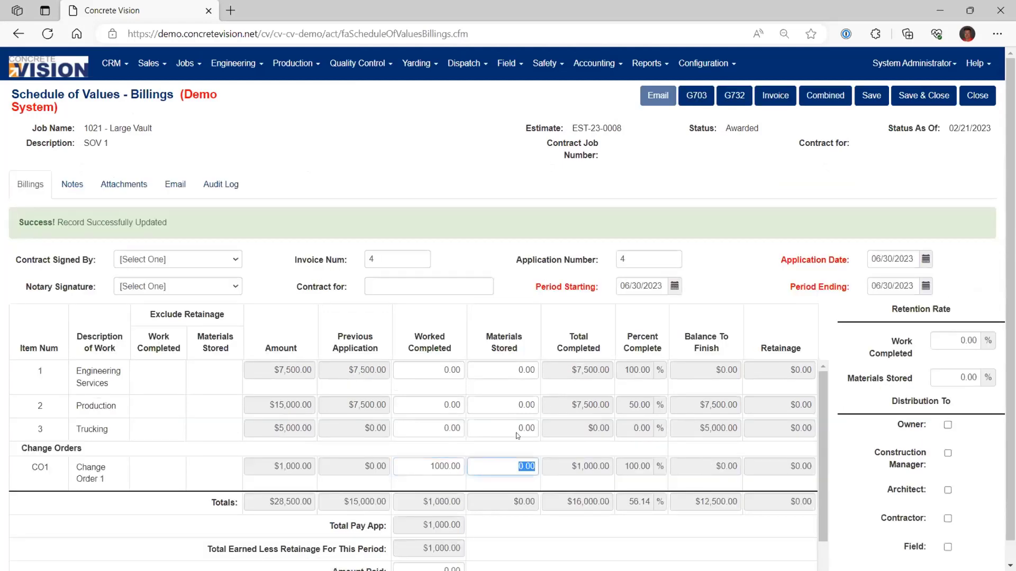
{"action": "left_click", "coordinate": [920, 97]}
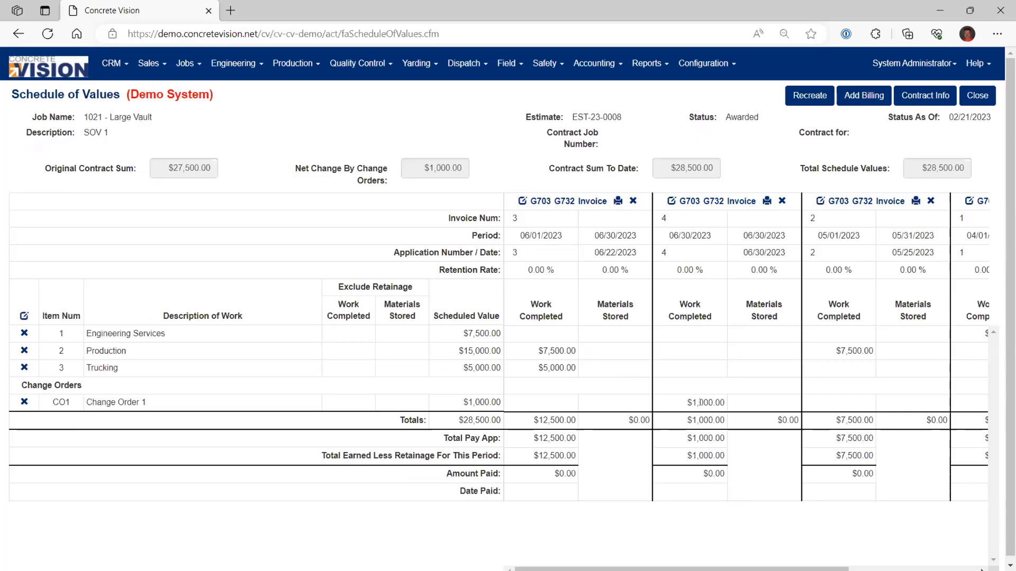
View the generated invoice document for billing 4 and close it.
{"action": "left_click", "coordinate": [735, 201]}
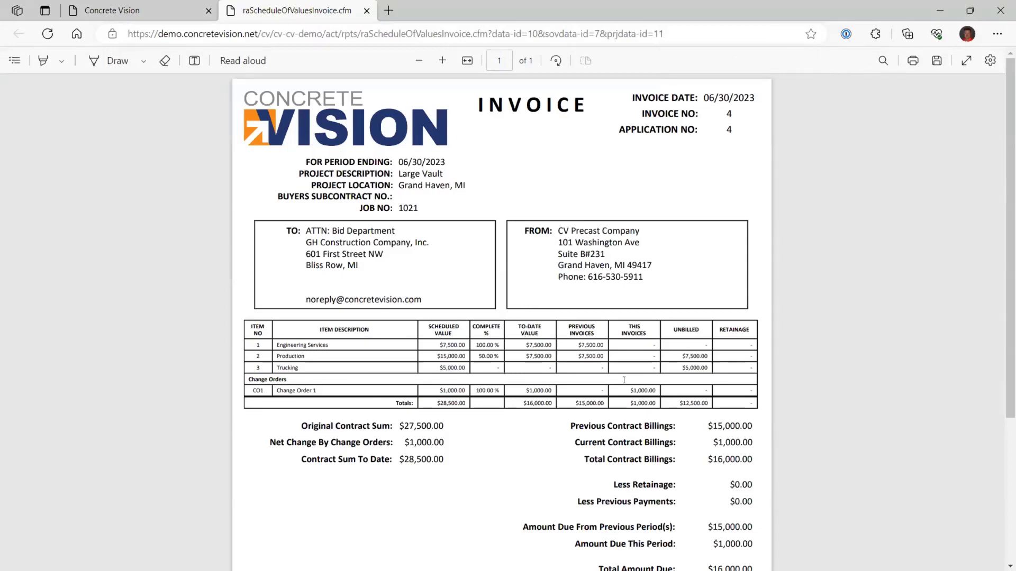
{"action": "left_click", "coordinate": [366, 11]}
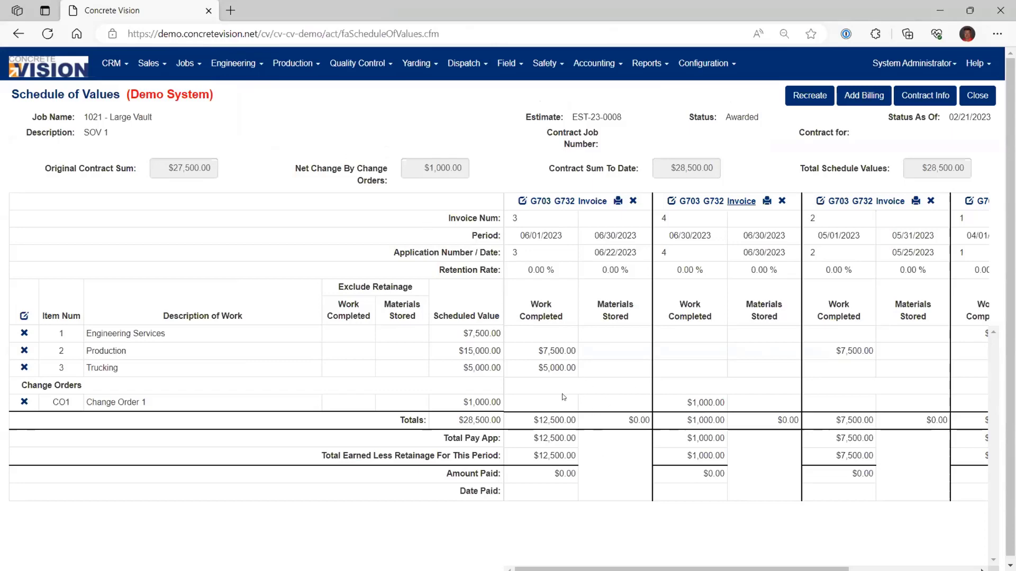
Edit the schedule items and fill in a new item with code CO2 and description Change Order 2.
{"action": "left_click", "coordinate": [24, 316]}
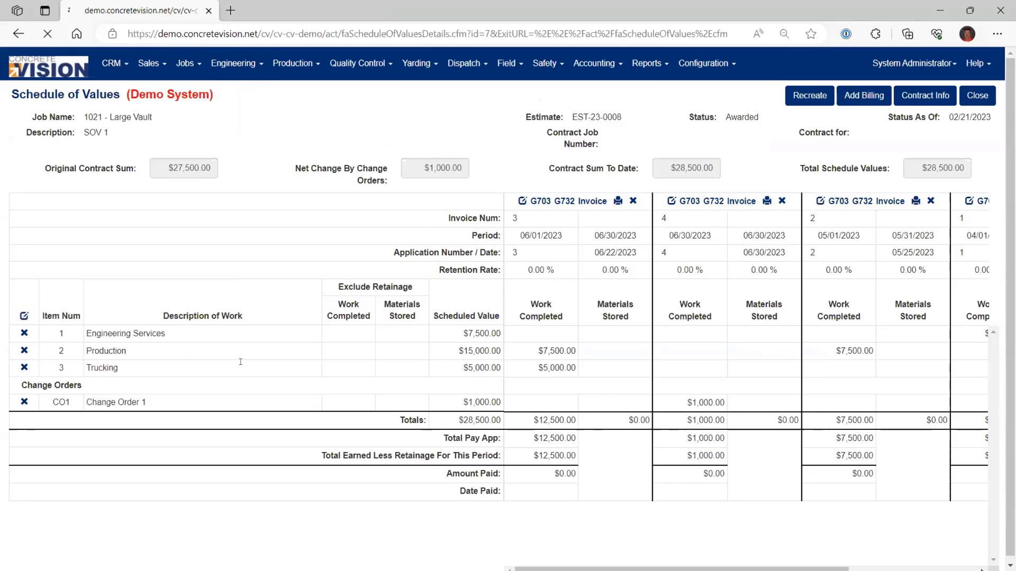
{"action": "left_click", "coordinate": [118, 275]}
{"action": "type", "text": "CO1"}
{"action": "key", "text": "Tab"}
{"action": "type", "text": "Change Order 2"}
{"action": "key", "text": "Tab"}
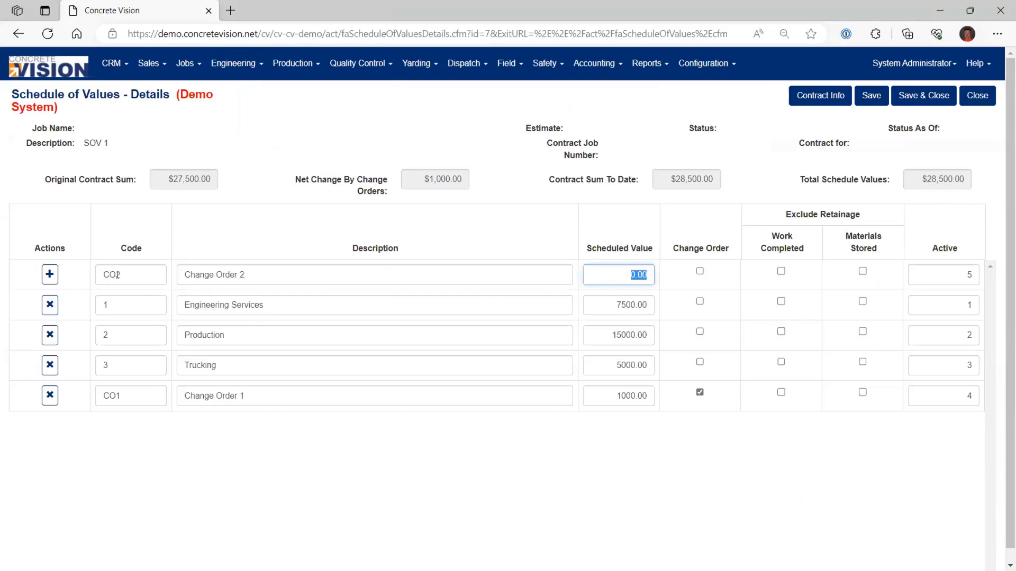
Give the CO2 item a scheduled value of -2500, mark it as a change order, add it, and save and close the details.
{"action": "type", "text": "-2500"}
{"action": "key", "text": "Tab"}
{"action": "key", "text": "space"}
{"action": "left_click", "coordinate": [51, 274]}
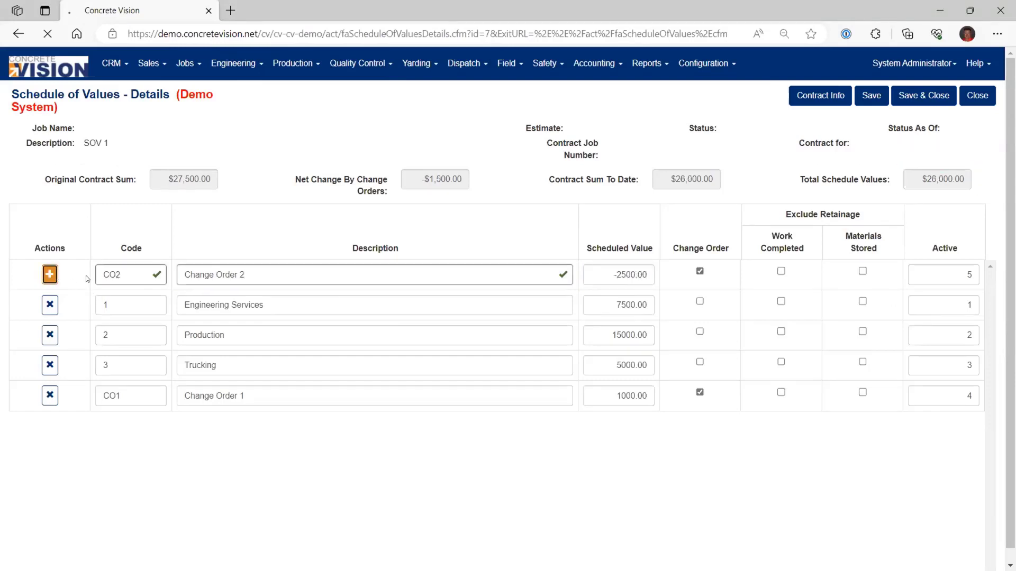
{"action": "left_click", "coordinate": [911, 98]}
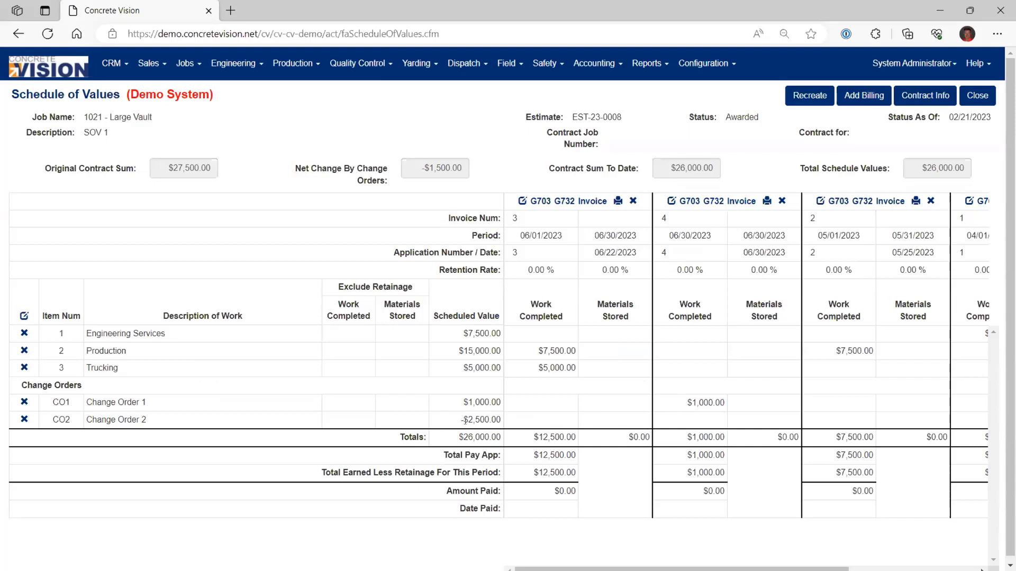
Close the Large Vault schedule of values and open Project Invoicing.
{"action": "left_click_drag", "start_coordinate": [468, 421], "coordinate": [497, 417]}
{"action": "left_click", "coordinate": [471, 420]}
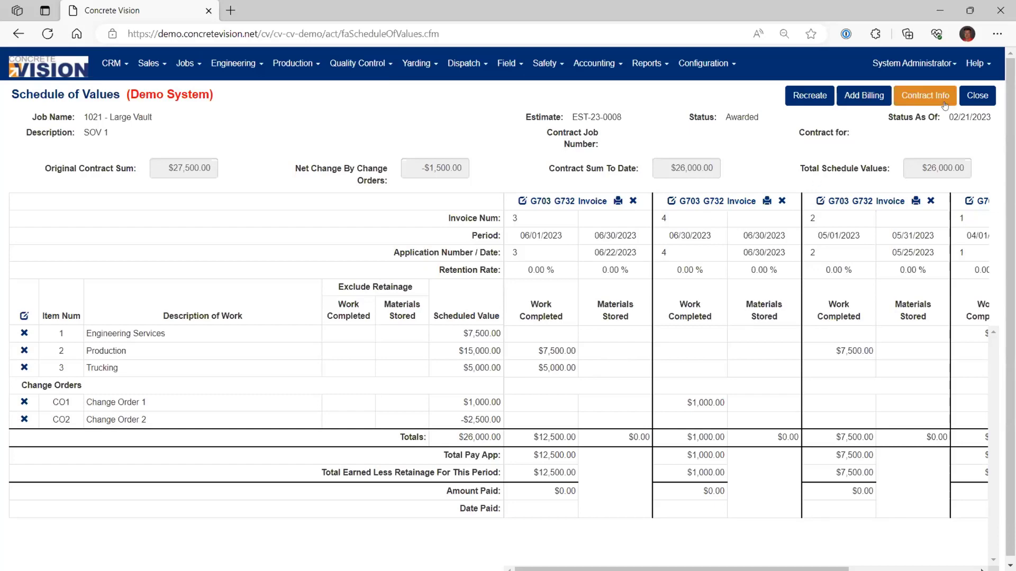
{"action": "left_click", "coordinate": [973, 97]}
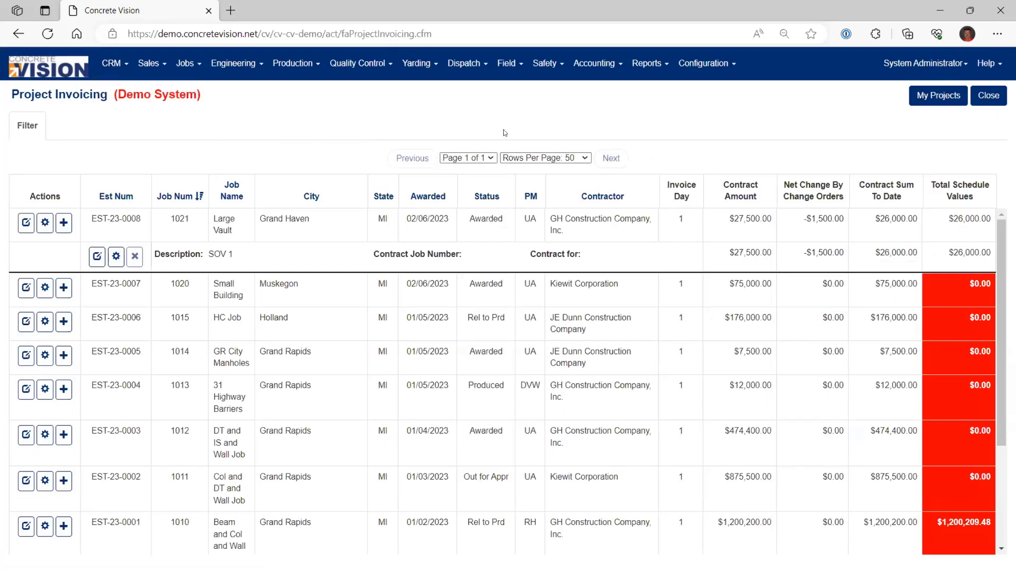
{"action": "left_click", "coordinate": [594, 66]}
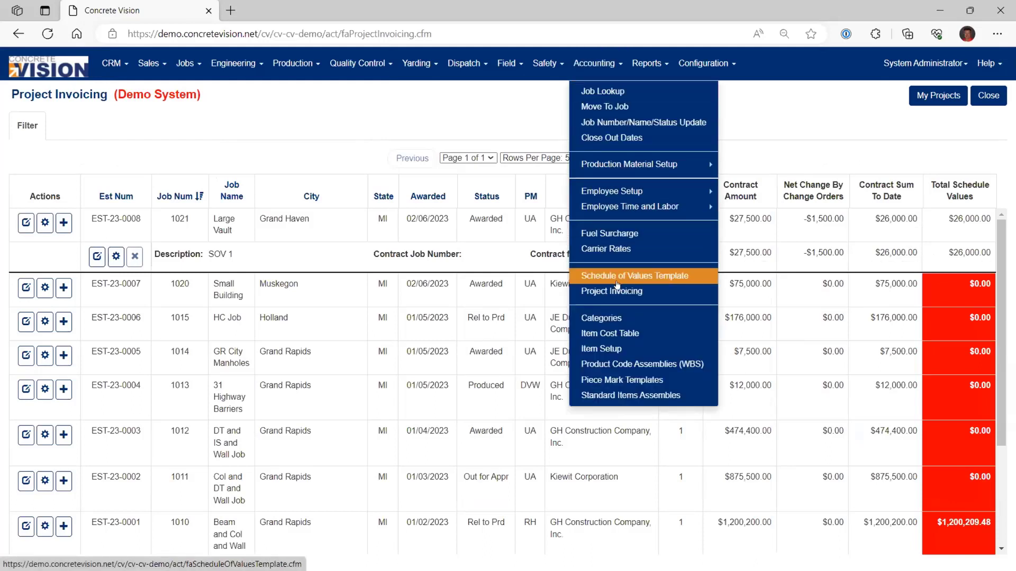
{"action": "left_click", "coordinate": [655, 292]}
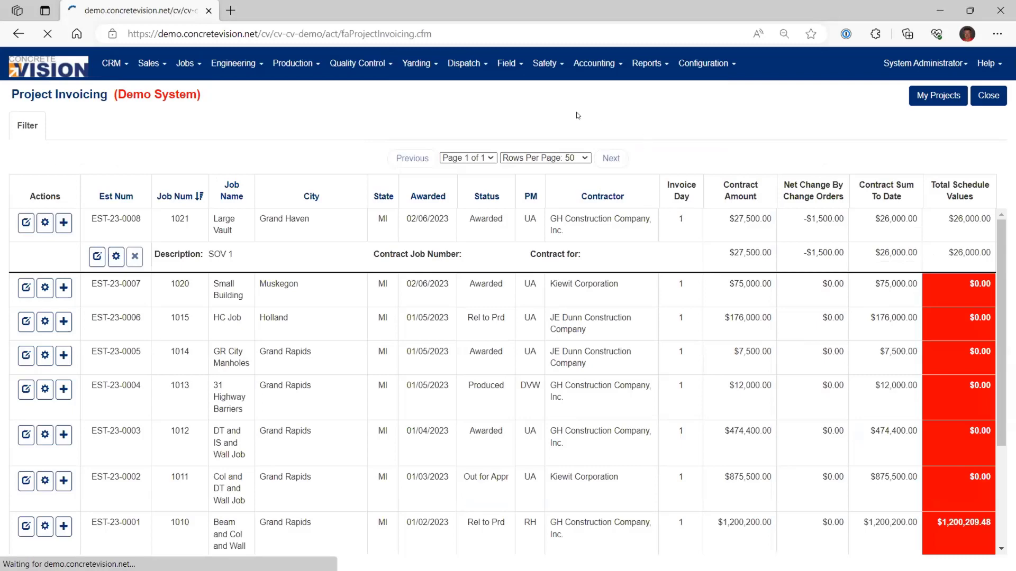
Show the Project Invoicing filters and look at the job status choices.
{"action": "left_click", "coordinate": [25, 127]}
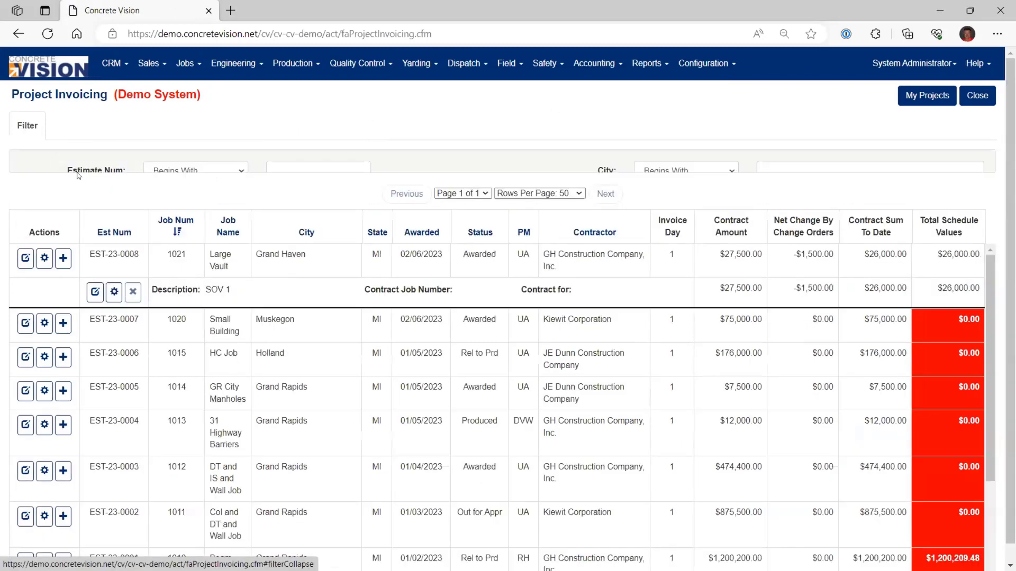
{"action": "left_click", "coordinate": [207, 260]}
{"action": "left_click", "coordinate": [587, 320]}
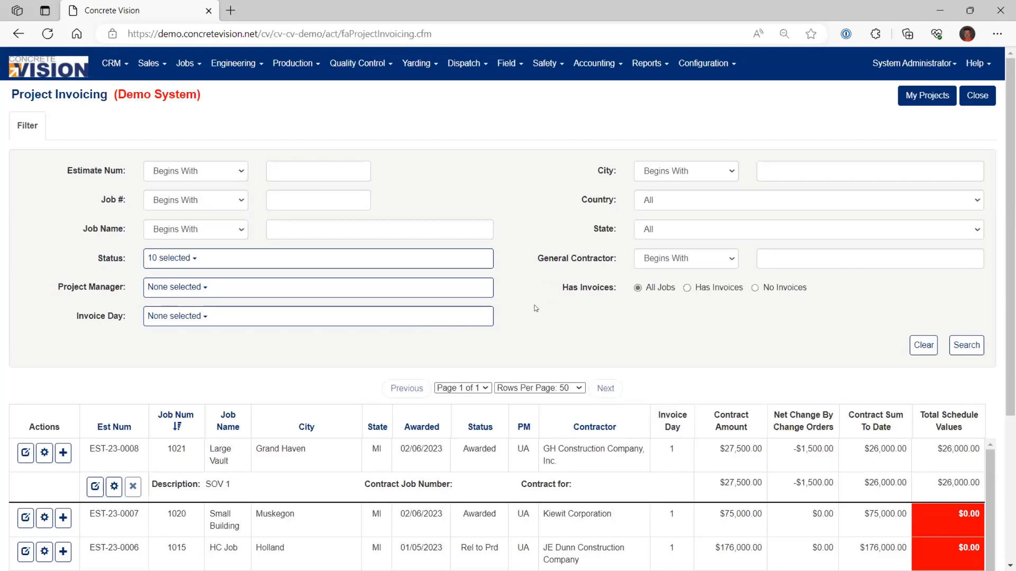
View the invoice 3 document from the Large Vault SOV 1 schedule, then close the document and the schedule.
{"action": "scroll", "coordinate": [536, 304], "scroll_direction": "down", "scroll_amount": 3}
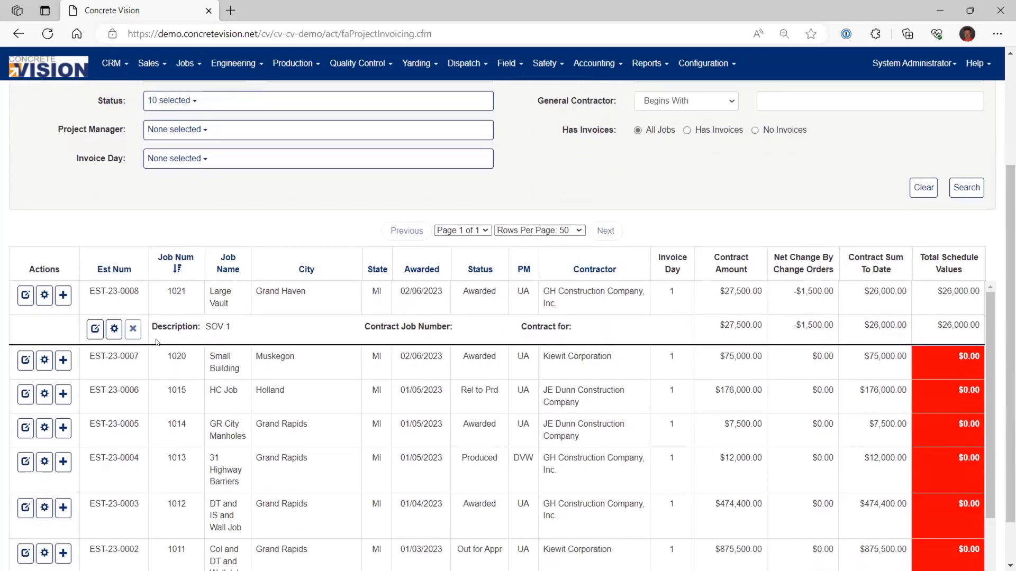
{"action": "left_click", "coordinate": [94, 331]}
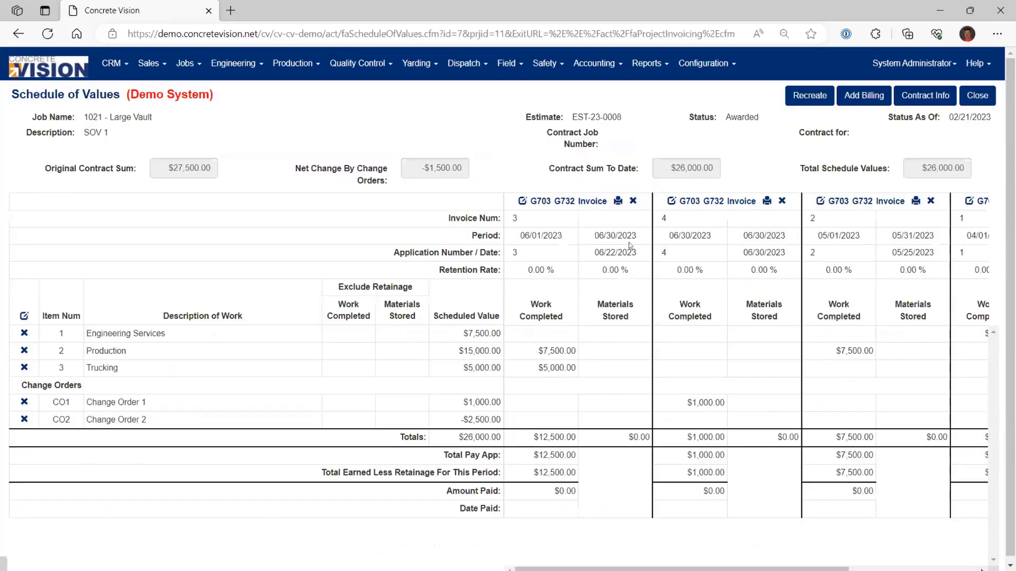
{"action": "left_click", "coordinate": [592, 201]}
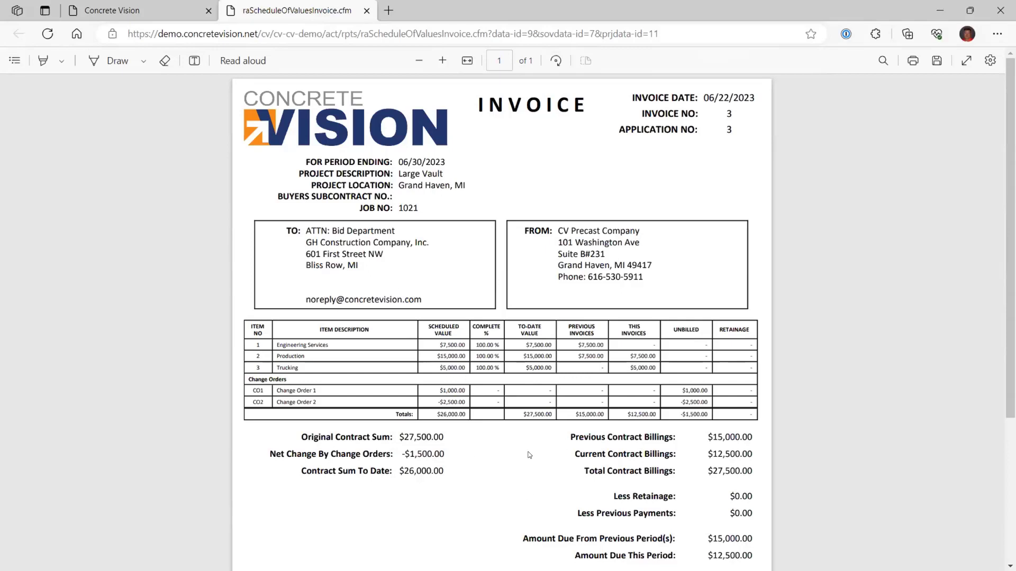
{"action": "scroll", "coordinate": [517, 462], "scroll_direction": "down", "scroll_amount": 2}
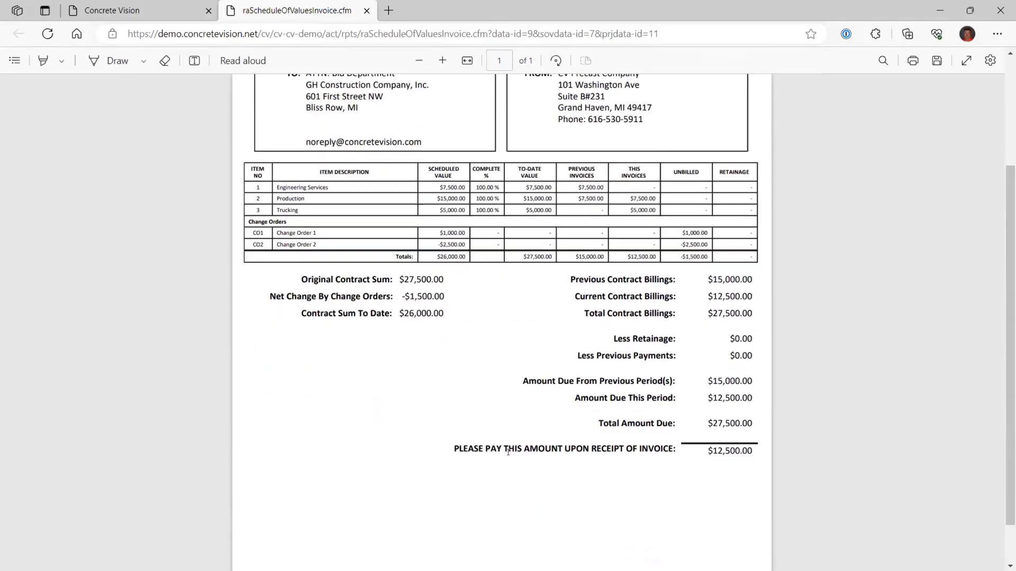
{"action": "scroll", "coordinate": [527, 474], "scroll_direction": "up", "scroll_amount": 2}
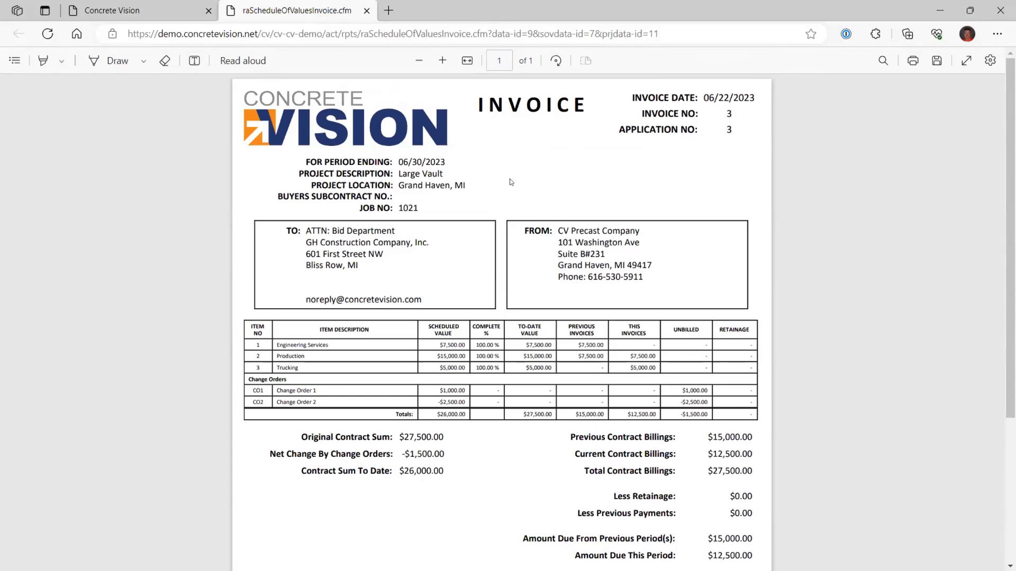
{"action": "left_click", "coordinate": [367, 11]}
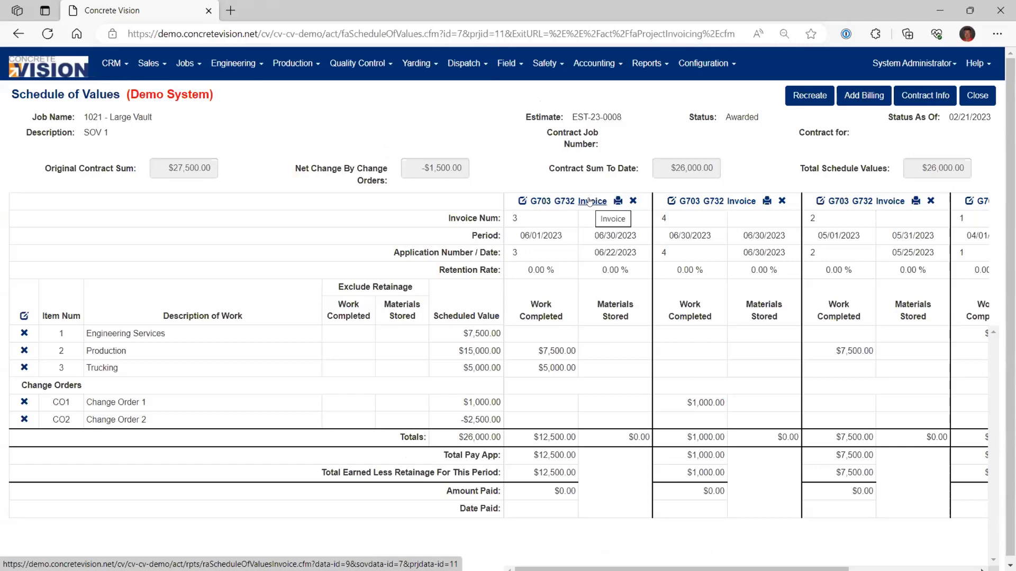
{"action": "left_click", "coordinate": [976, 96]}
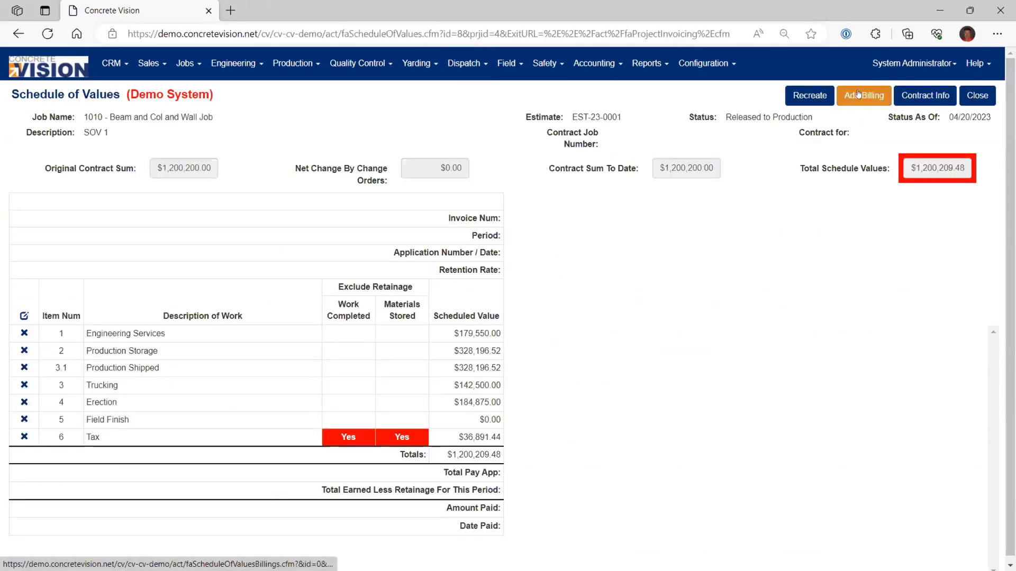
Add a billing to the Beam and Col and Wall Job SOV 1 with invoice number 1, application number 1 and period starting 06/01/2023.
{"action": "left_click", "coordinate": [858, 94]}
{"action": "left_click", "coordinate": [426, 192]}
{"action": "type", "text": "1"}
{"action": "left_click", "coordinate": [635, 186]}
{"action": "type", "text": "1"}
{"action": "left_click", "coordinate": [635, 211]}
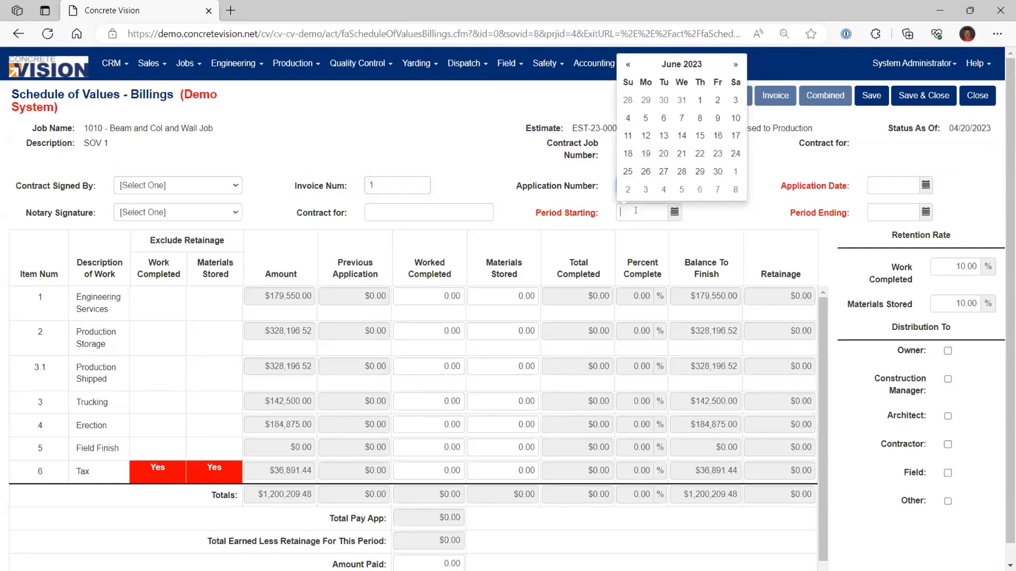
{"action": "left_click", "coordinate": [706, 102]}
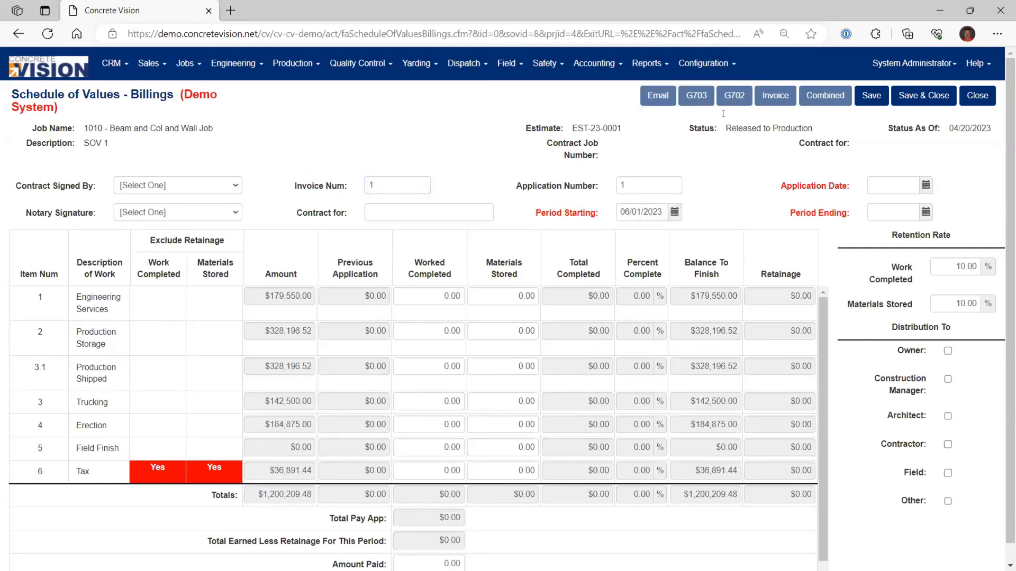
Set the billing's period ending to 06/30/2023 and application date to 06/21/2023, keep the 10% retention rates, and save it.
{"action": "left_click", "coordinate": [889, 211]}
{"action": "left_click", "coordinate": [969, 170]}
{"action": "left_click", "coordinate": [892, 177]}
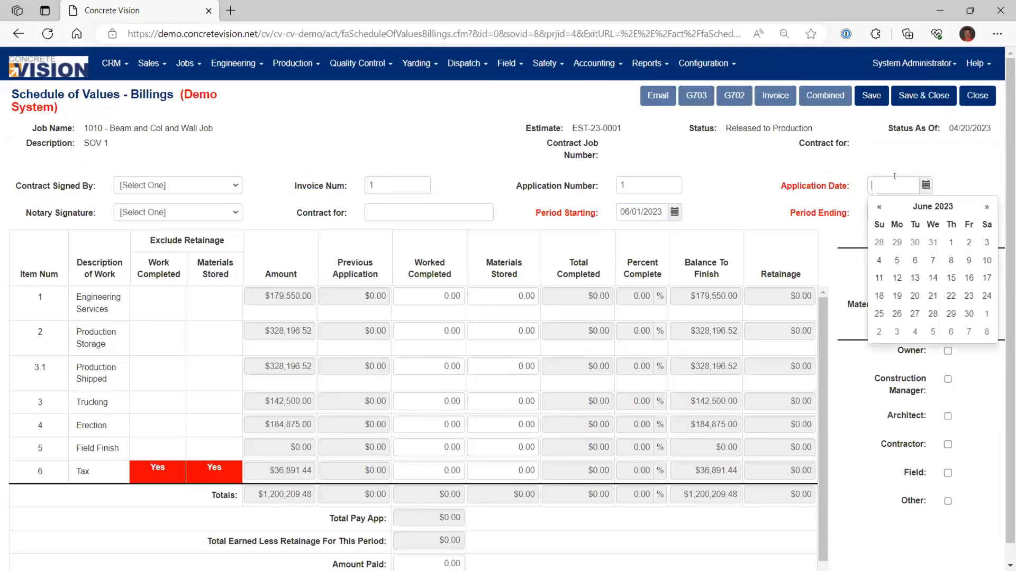
{"action": "left_click", "coordinate": [933, 296]}
{"action": "double_click", "coordinate": [955, 267]}
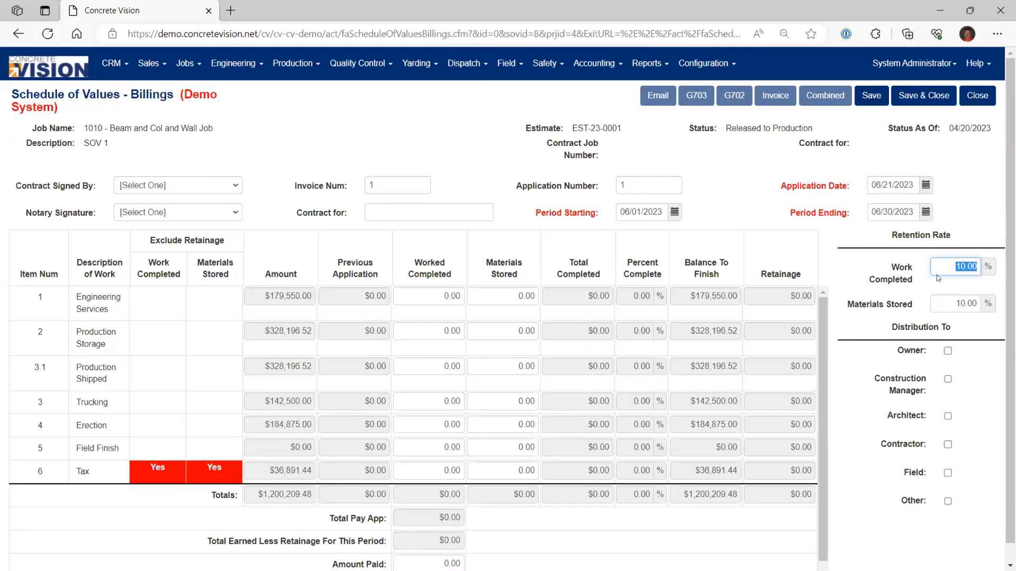
{"action": "key", "text": "Tab"}
{"action": "left_click", "coordinate": [871, 95]}
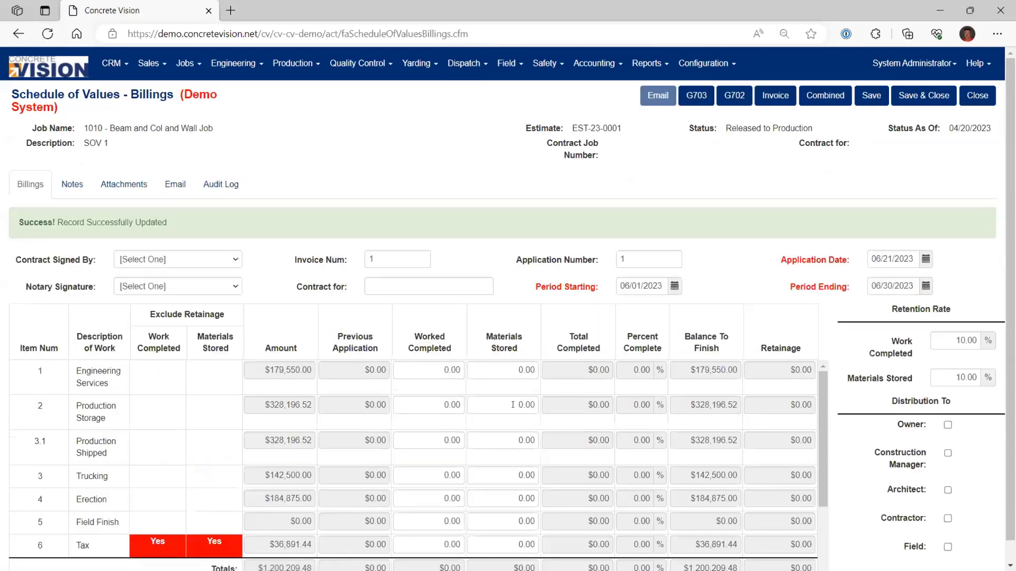
Enter 15000 as the worked completed amount for Engineering Services.
{"action": "left_click", "coordinate": [430, 371]}
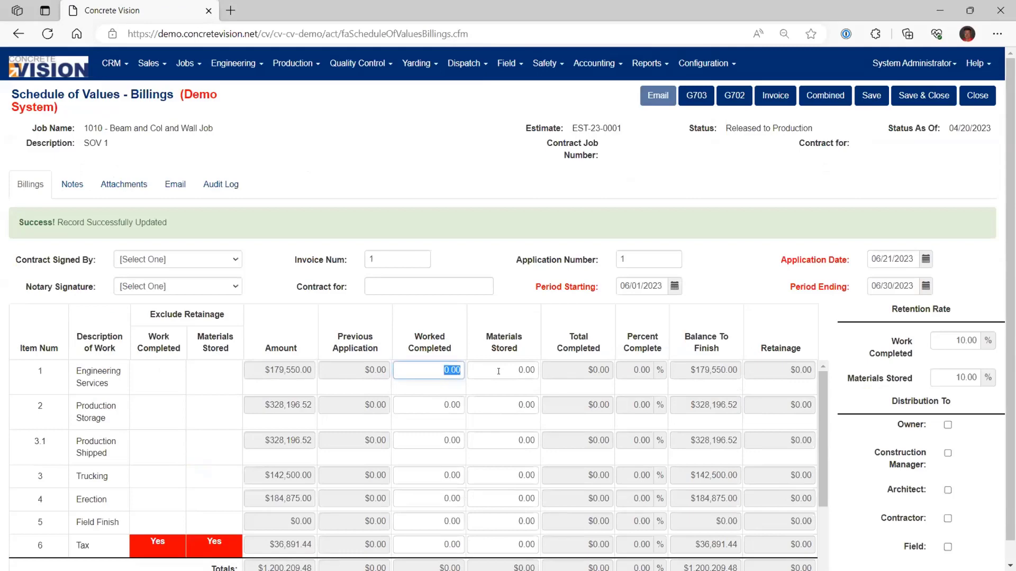
{"action": "type", "text": "15000"}
{"action": "key", "text": "Tab"}
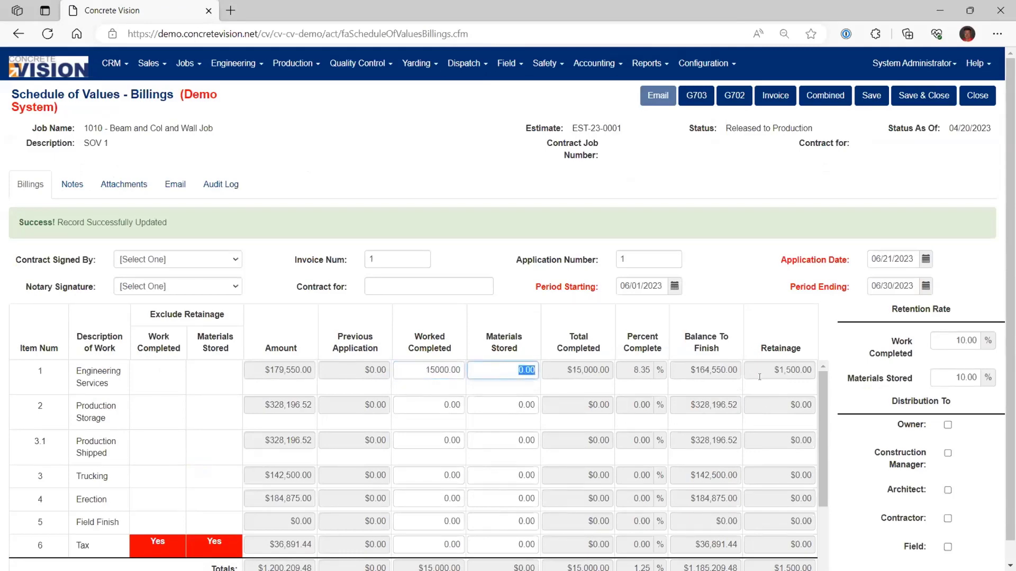
{"action": "left_click", "coordinate": [490, 404]}
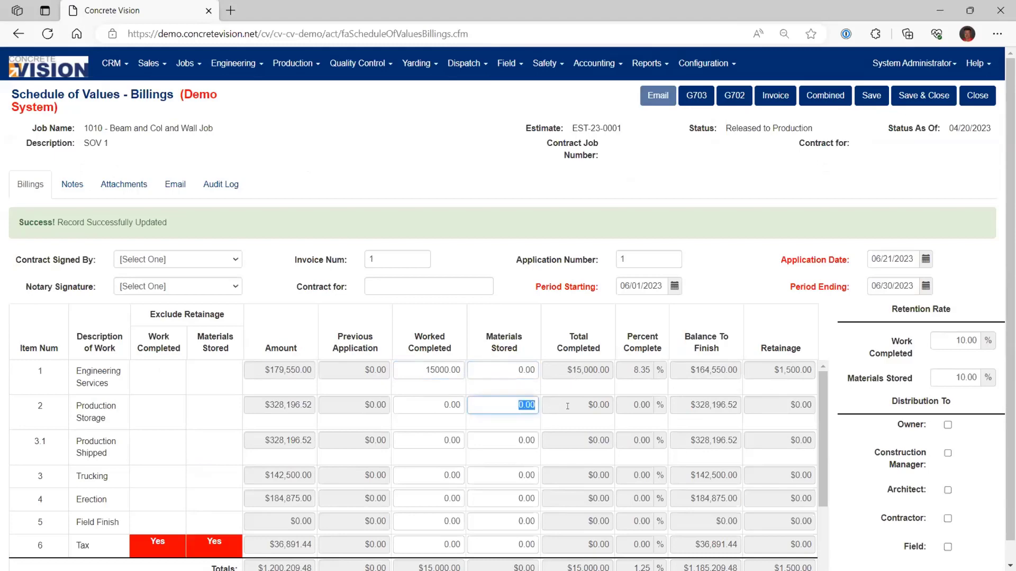
{"action": "type", "text": "2500"}
{"action": "key", "text": "ctrl+a"}
{"action": "key", "text": "BackSpace"}
Enter 25000 as the worked completed amount for Production Storage, then save and close the billing.
{"action": "key", "text": "shift+Tab"}
{"action": "type", "text": "25000"}
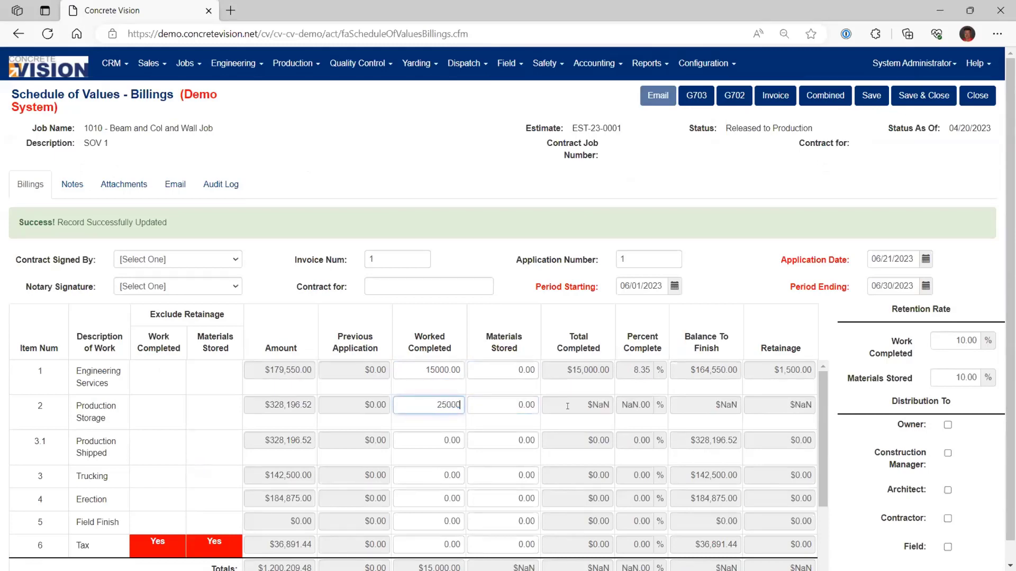
{"action": "key", "text": "Tab"}
{"action": "scroll", "coordinate": [754, 439], "scroll_direction": "down", "scroll_amount": 2}
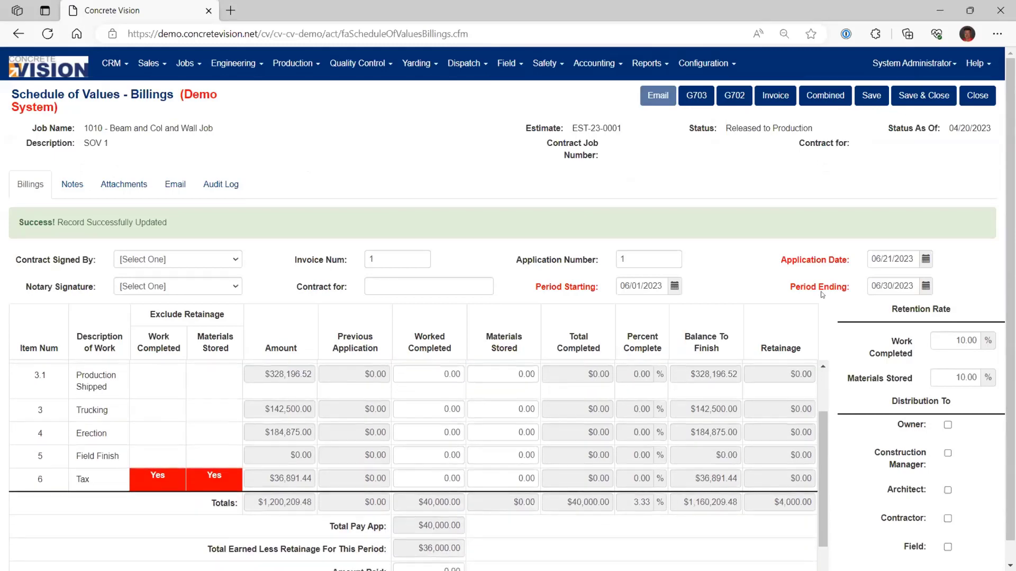
{"action": "left_click", "coordinate": [915, 97]}
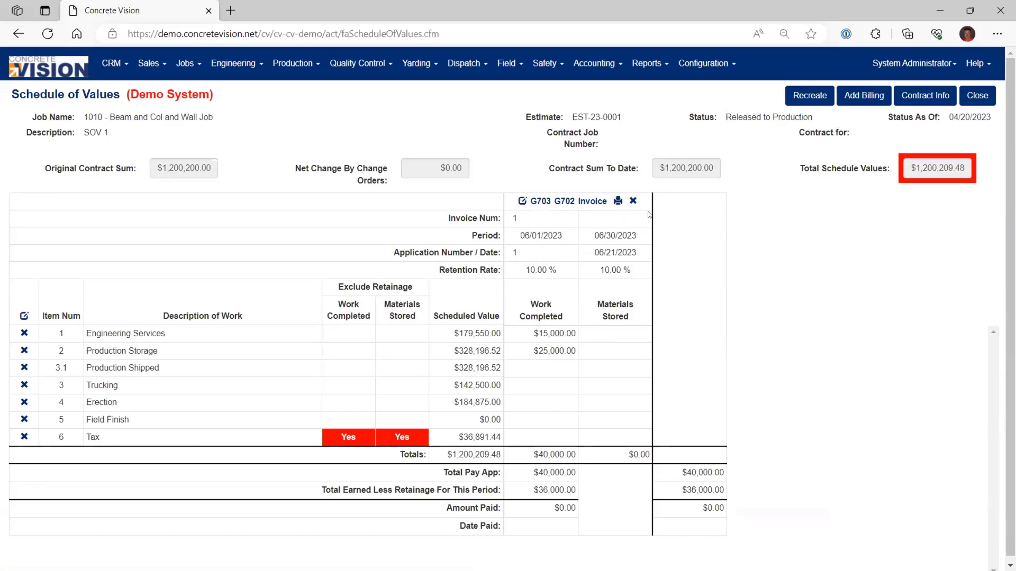
Reopen the invoice 1 billing, examine its retainage, balance and total amounts, and close it.
{"action": "left_click", "coordinate": [522, 201]}
{"action": "scroll", "coordinate": [772, 317], "scroll_direction": "down", "scroll_amount": 2}
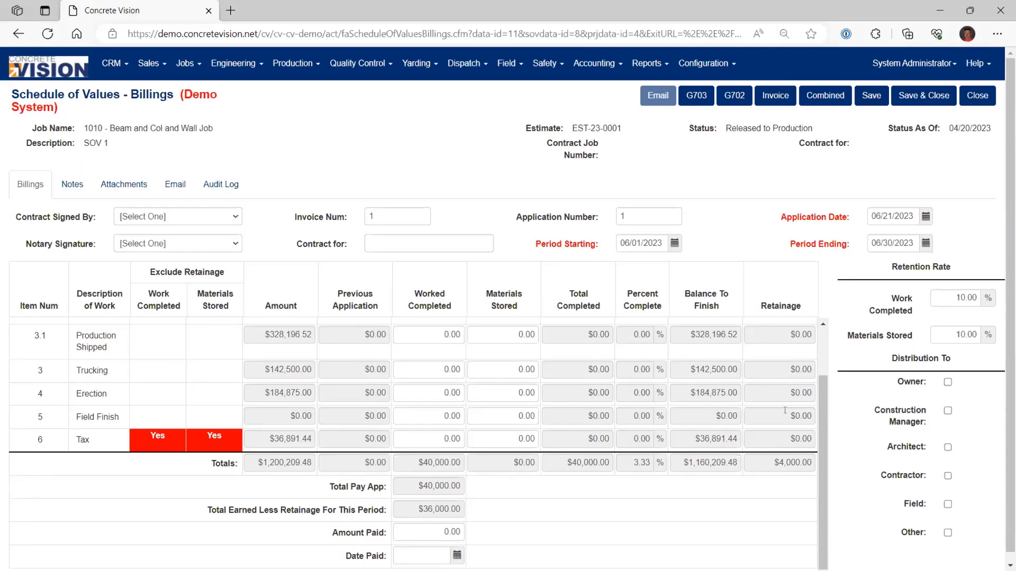
{"action": "scroll", "coordinate": [784, 411], "scroll_direction": "up", "scroll_amount": 2}
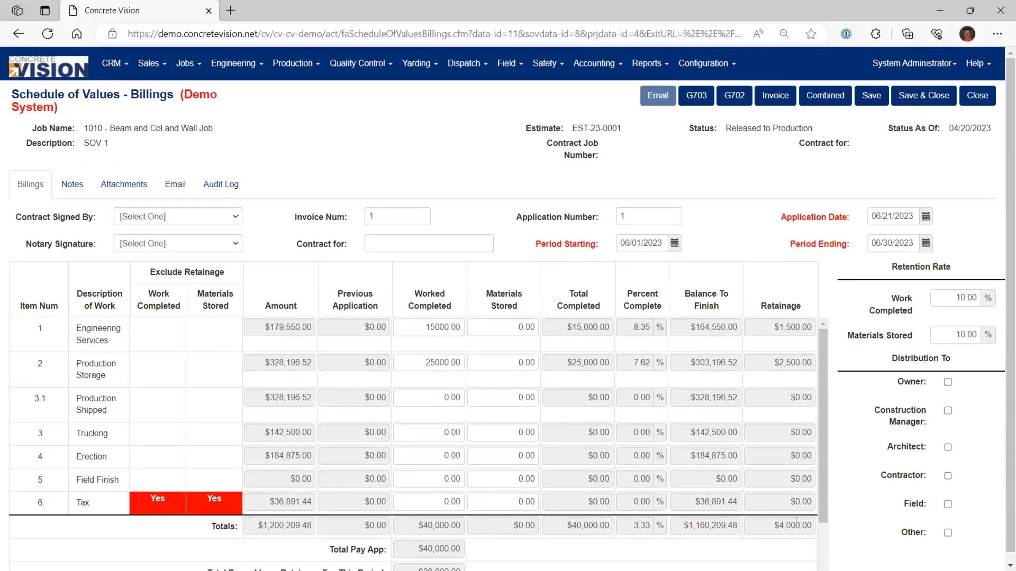
{"action": "scroll", "coordinate": [776, 528], "scroll_direction": "down", "scroll_amount": 2}
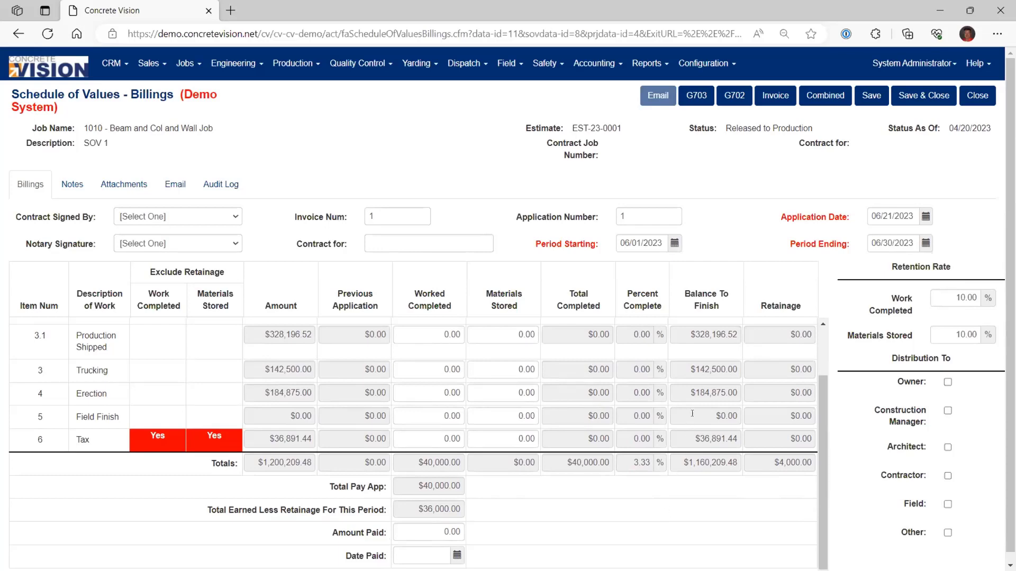
{"action": "scroll", "coordinate": [699, 409], "scroll_direction": "up", "scroll_amount": 2}
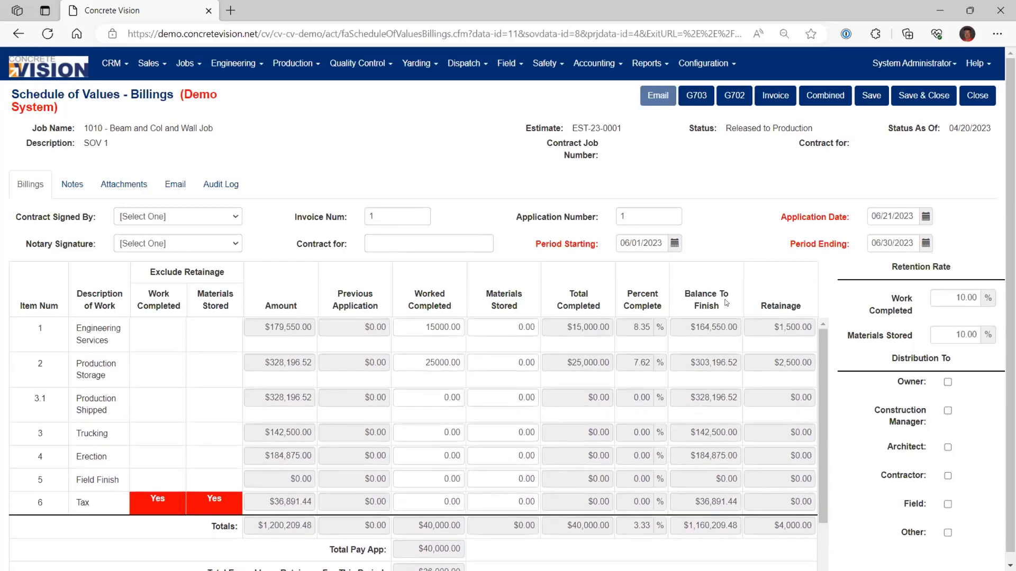
{"action": "left_click", "coordinate": [978, 94]}
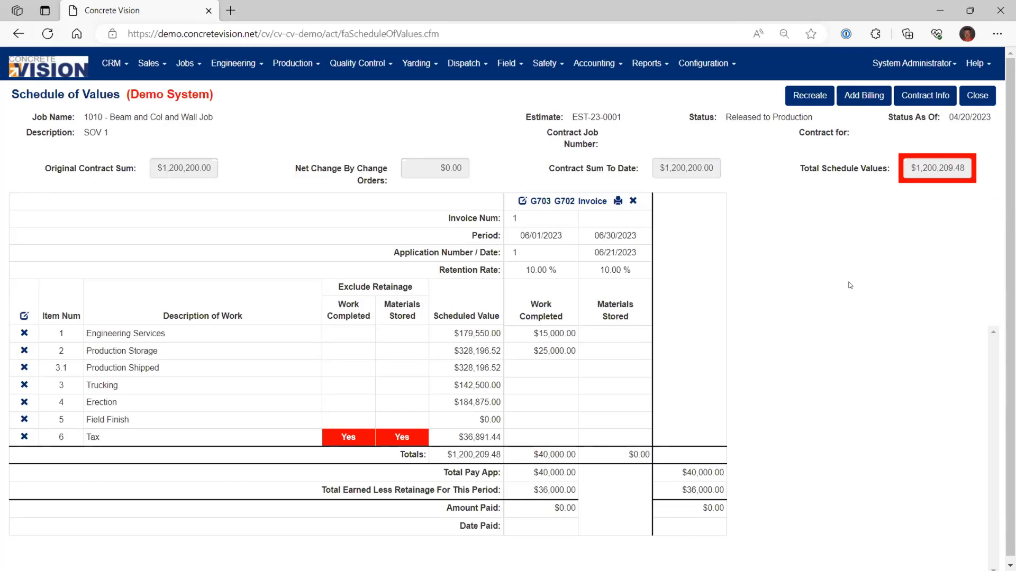
View the invoice 1 document, examine its item table, retainage and amount due, and close the document.
{"action": "left_click", "coordinate": [591, 202]}
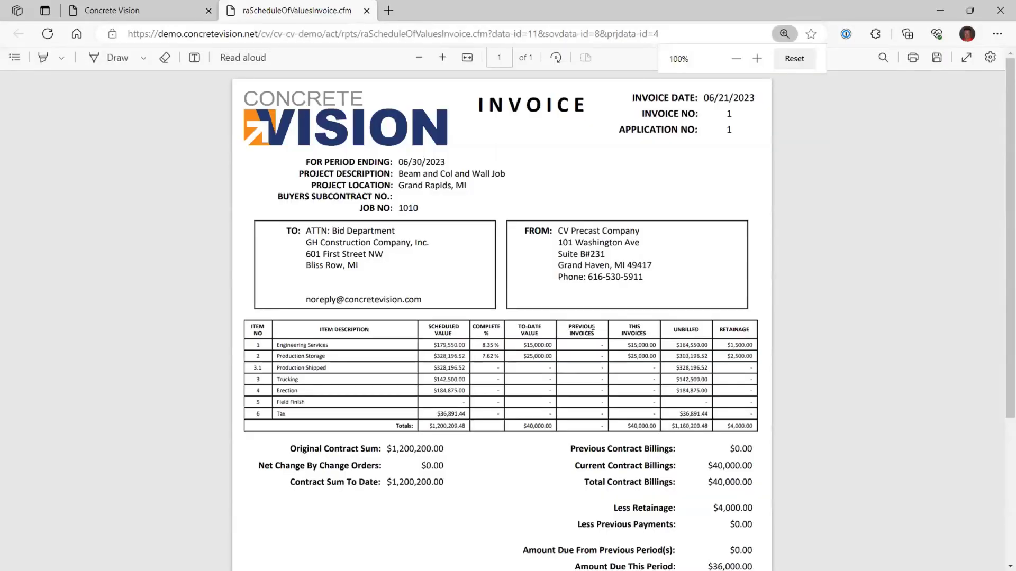
{"action": "scroll", "coordinate": [588, 326], "scroll_direction": "down", "scroll_amount": 3}
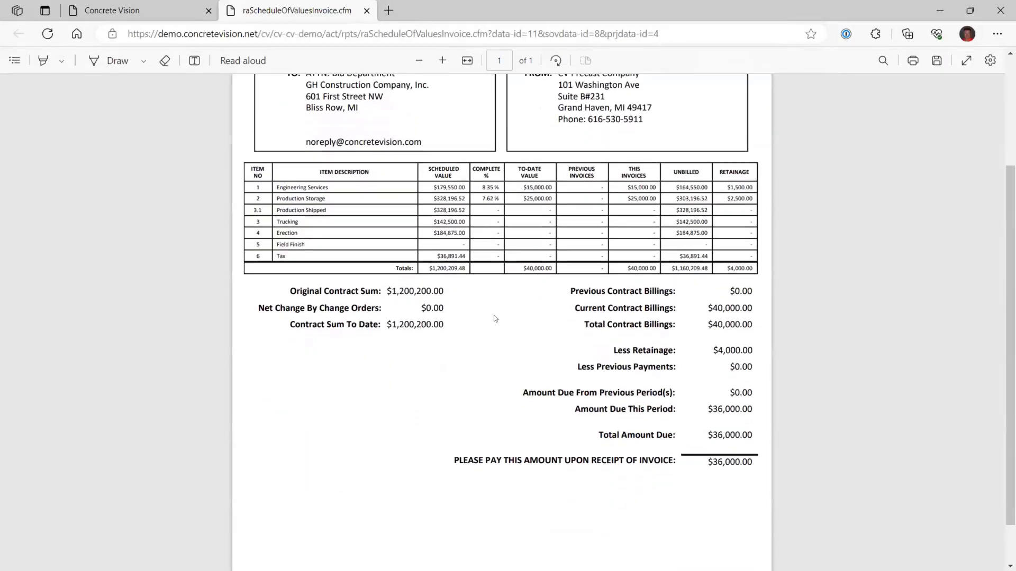
{"action": "scroll", "coordinate": [516, 327], "scroll_direction": "up", "scroll_amount": 2}
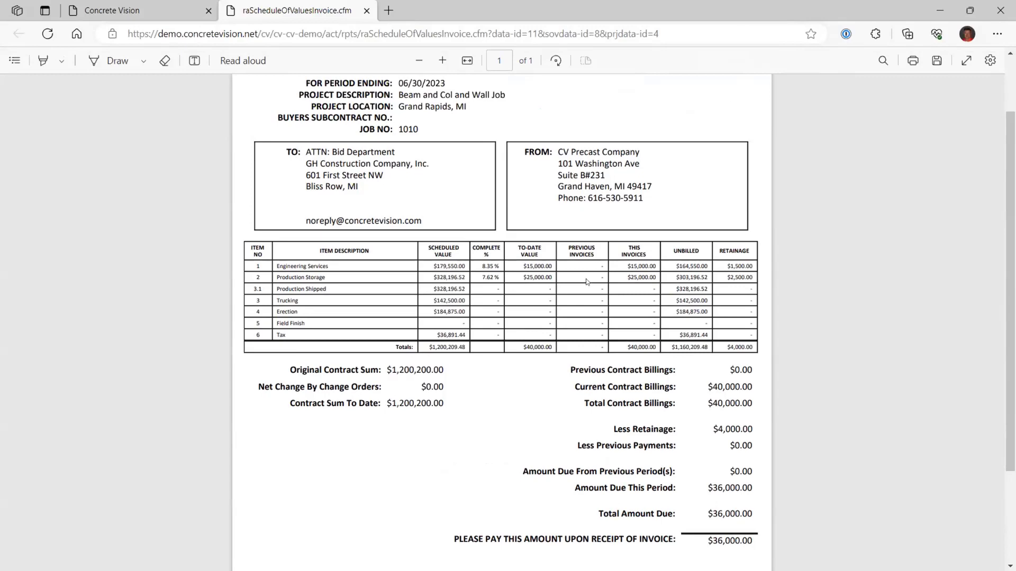
{"action": "scroll", "coordinate": [539, 380], "scroll_direction": "down", "scroll_amount": 3}
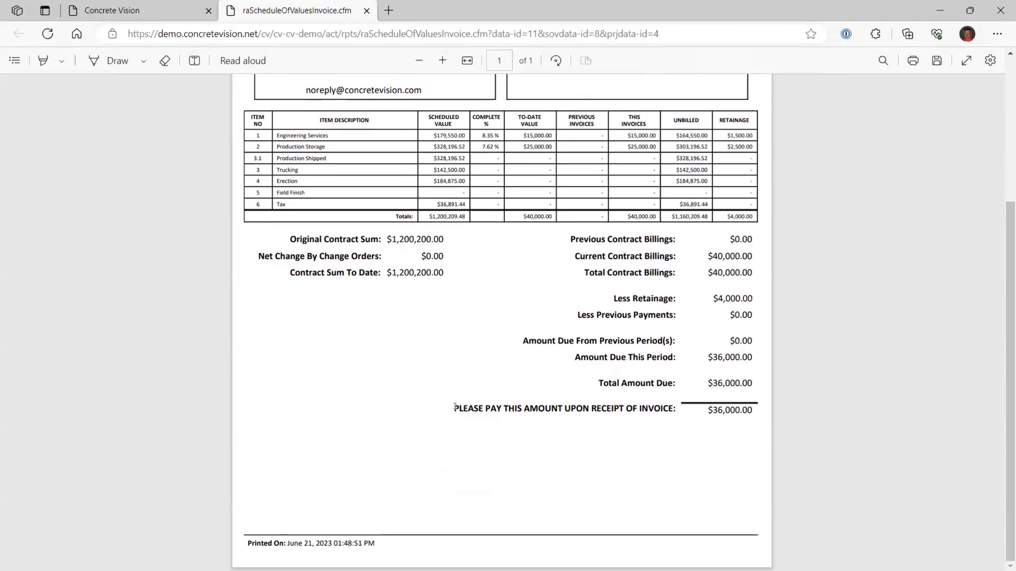
{"action": "left_click_drag", "start_coordinate": [453, 404], "coordinate": [752, 410]}
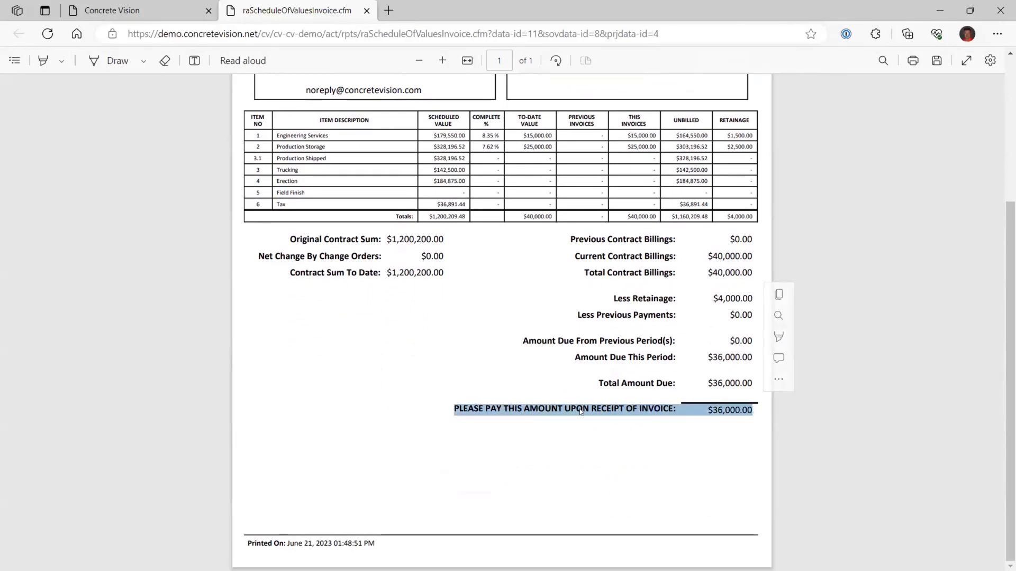
{"action": "scroll", "coordinate": [497, 338], "scroll_direction": "up", "scroll_amount": 3}
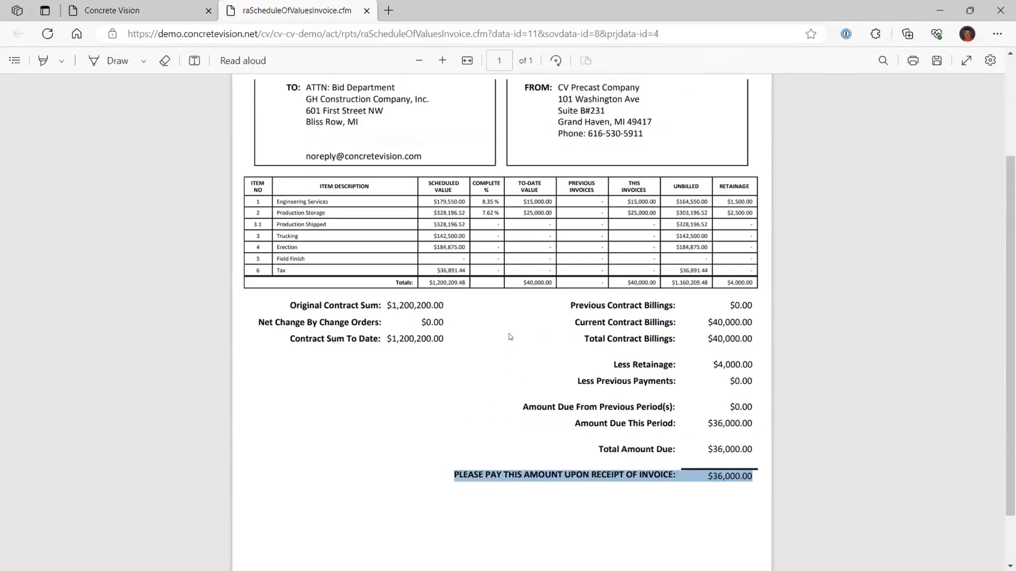
{"action": "scroll", "coordinate": [479, 413], "scroll_direction": "down", "scroll_amount": 2}
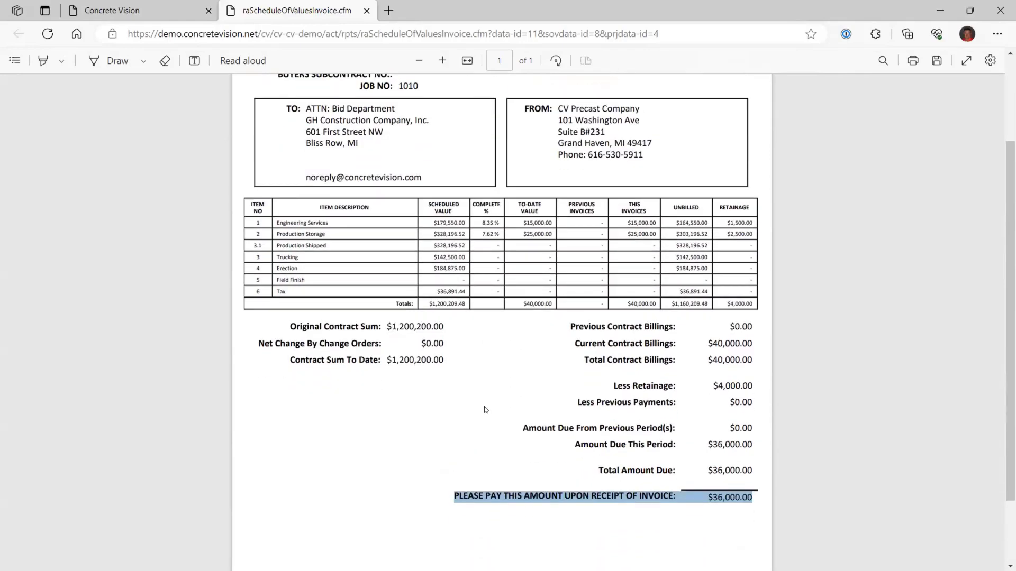
{"action": "scroll", "coordinate": [510, 297], "scroll_direction": "up", "scroll_amount": 3}
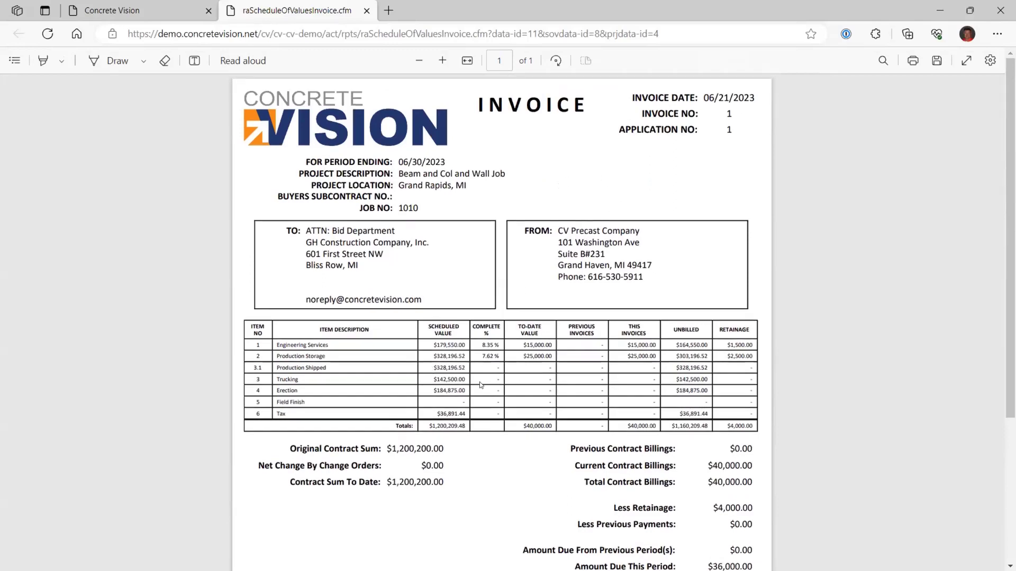
{"action": "scroll", "coordinate": [539, 394], "scroll_direction": "down", "scroll_amount": 1}
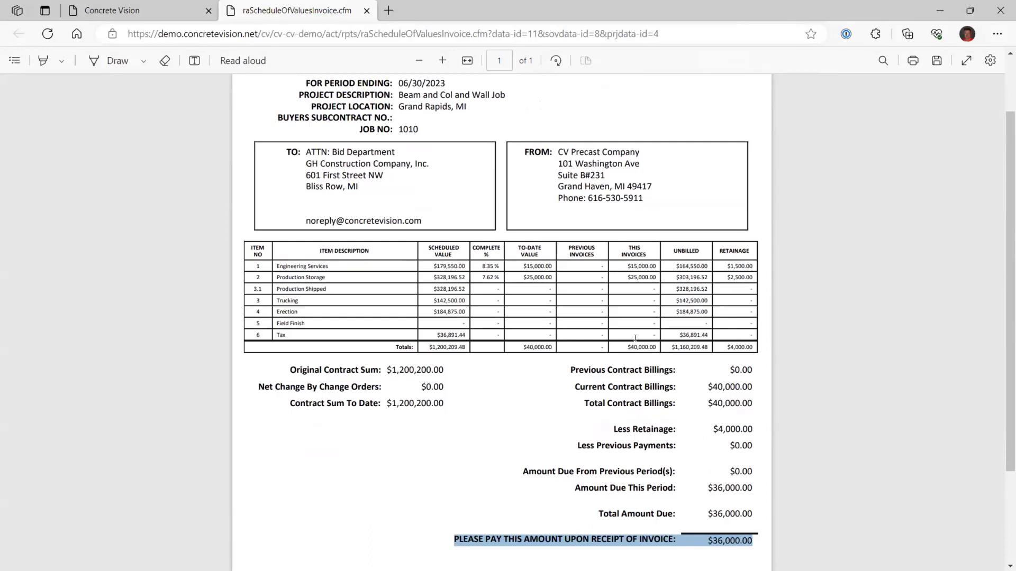
{"action": "scroll", "coordinate": [634, 338], "scroll_direction": "up", "scroll_amount": 1}
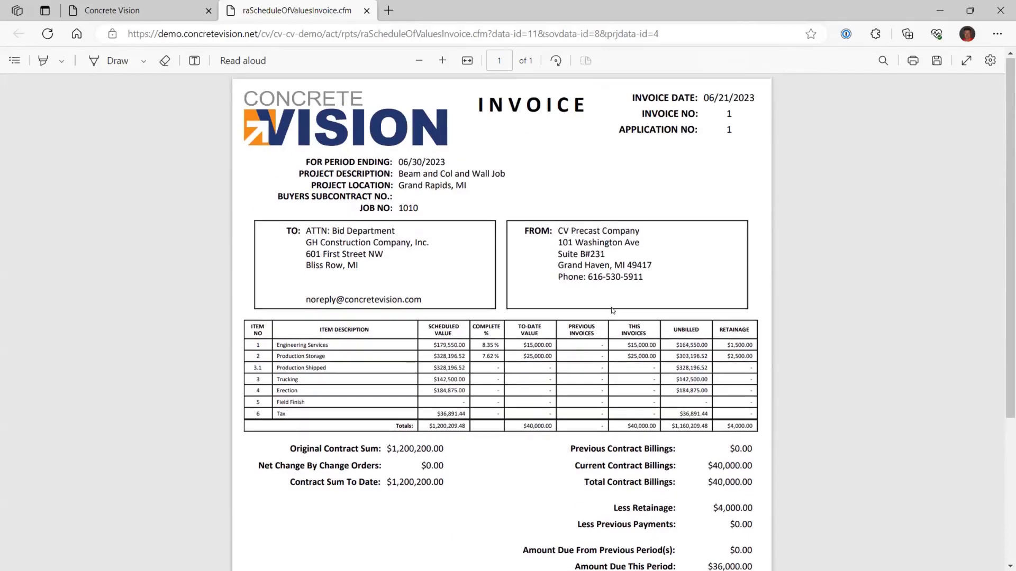
{"action": "left_click", "coordinate": [366, 10]}
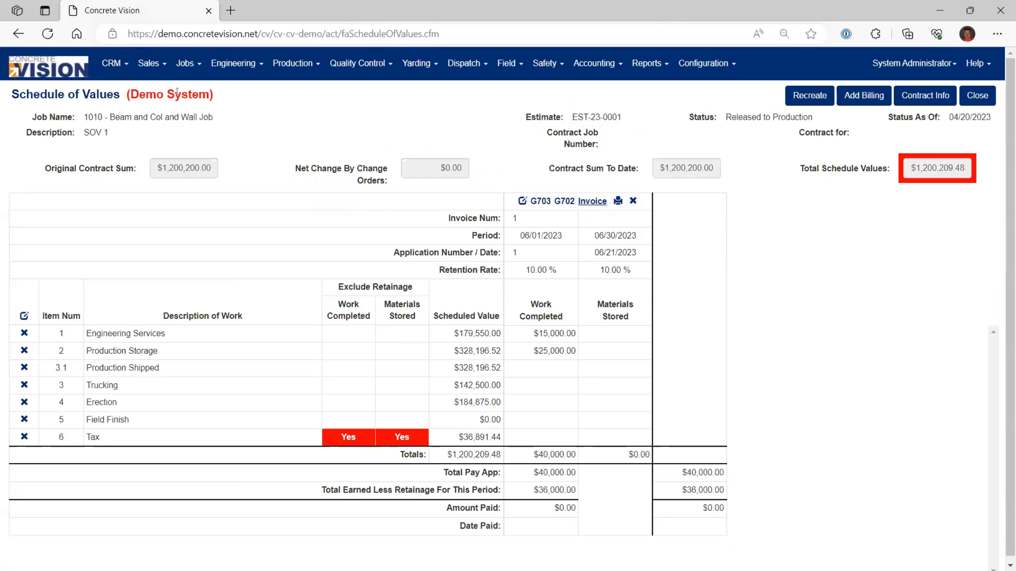
Return to Project Invoicing through the main page and open the Large Vault SOV 1 schedule of values.
{"action": "left_click", "coordinate": [55, 67]}
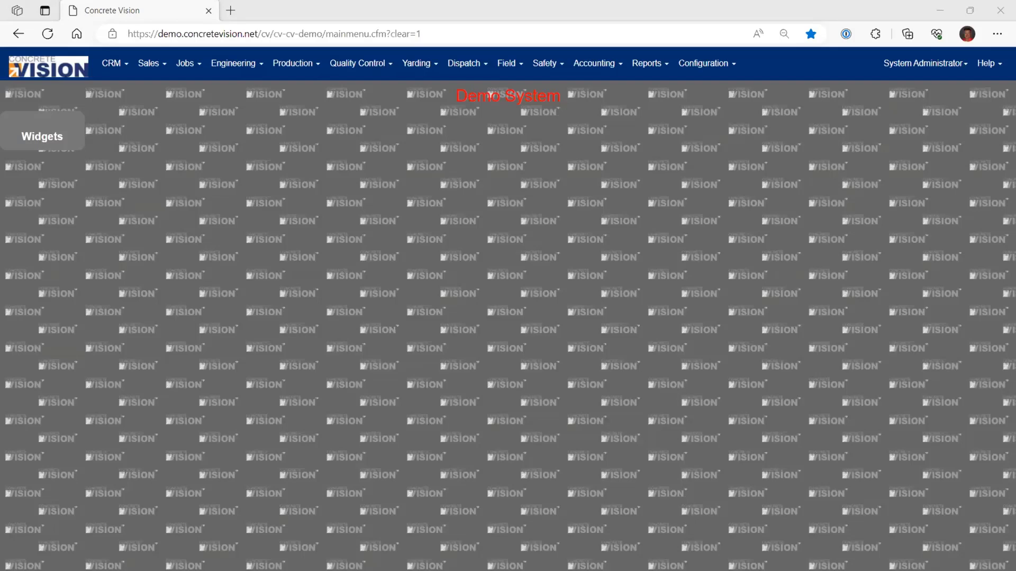
{"action": "left_click", "coordinate": [597, 64]}
{"action": "left_click", "coordinate": [612, 291]}
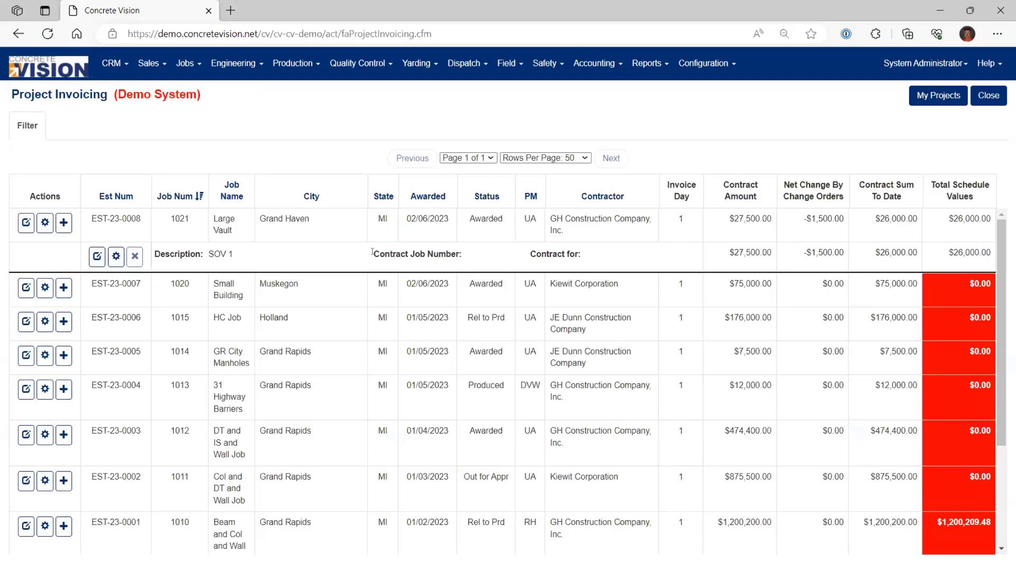
{"action": "left_click", "coordinate": [98, 258]}
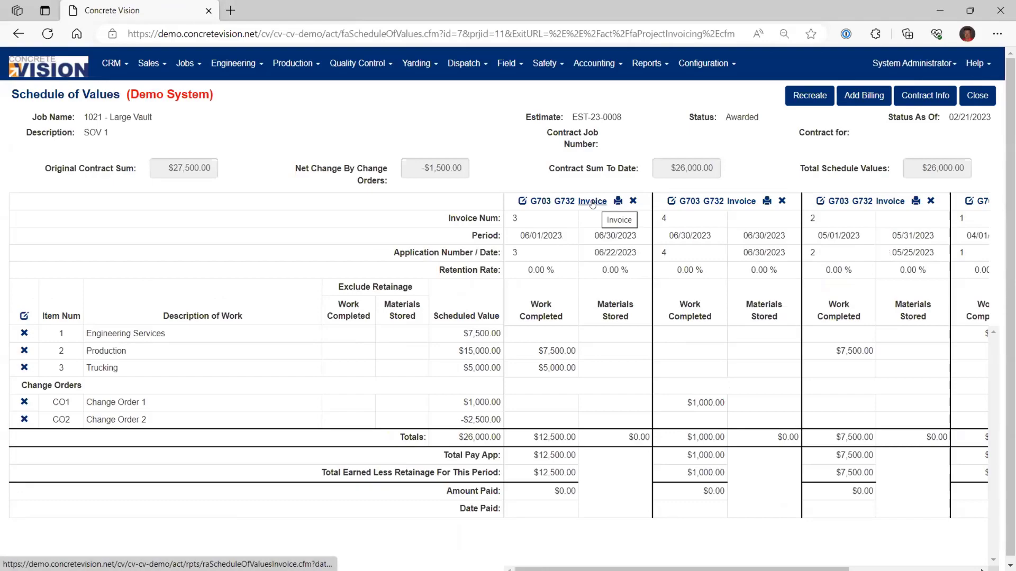
View the invoice 3 document and examine its contract billings, retainage and payable amount.
{"action": "left_click", "coordinate": [592, 201]}
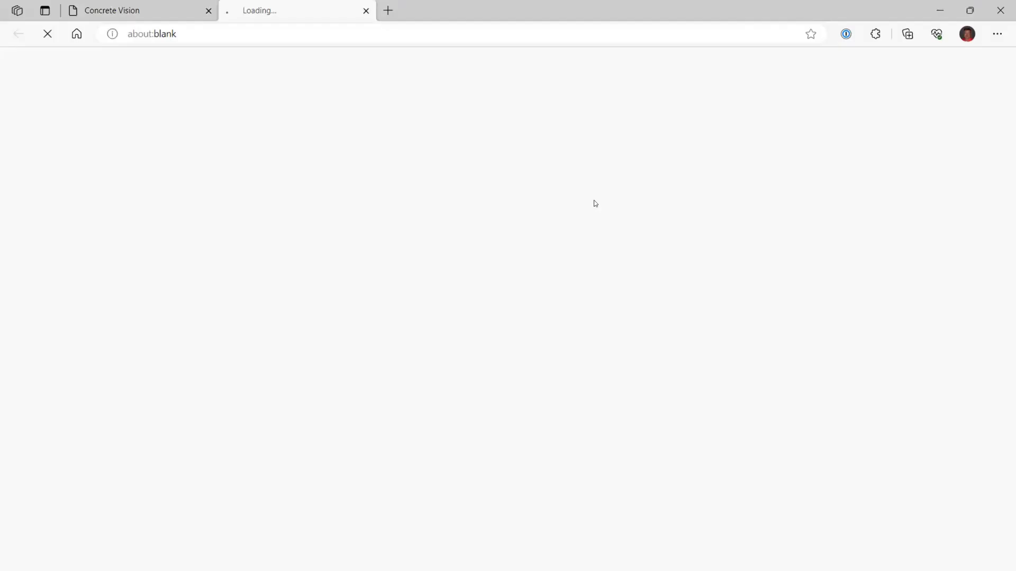
{"action": "scroll", "coordinate": [578, 385], "scroll_direction": "down", "scroll_amount": 3}
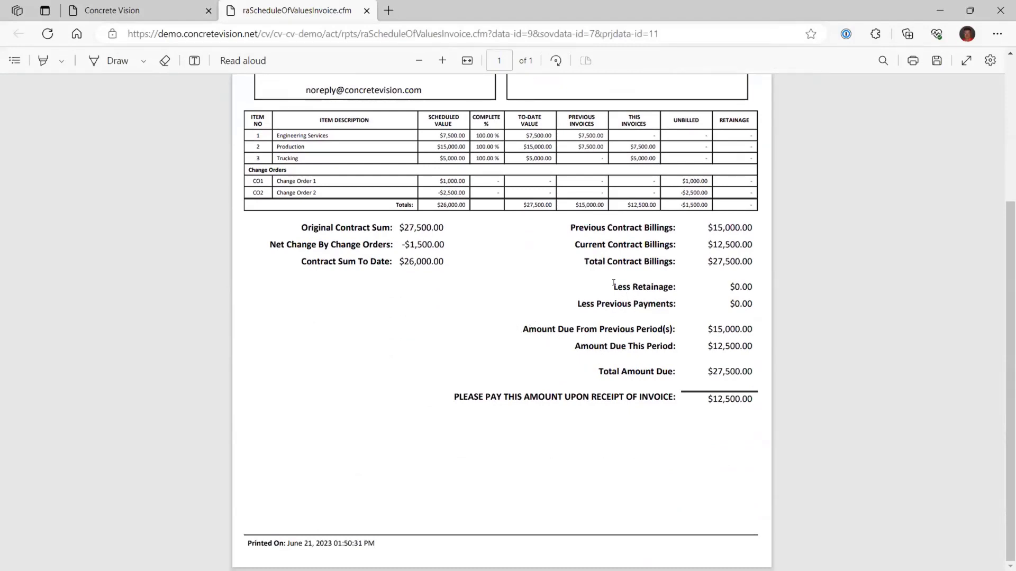
{"action": "left_click_drag", "start_coordinate": [566, 227], "coordinate": [663, 278]}
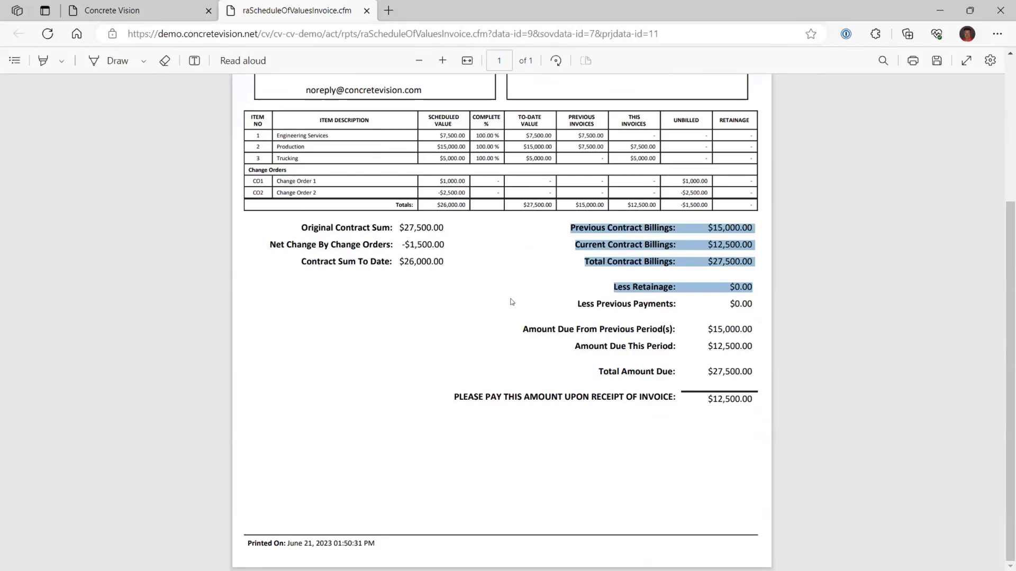
{"action": "left_click", "coordinate": [521, 284]}
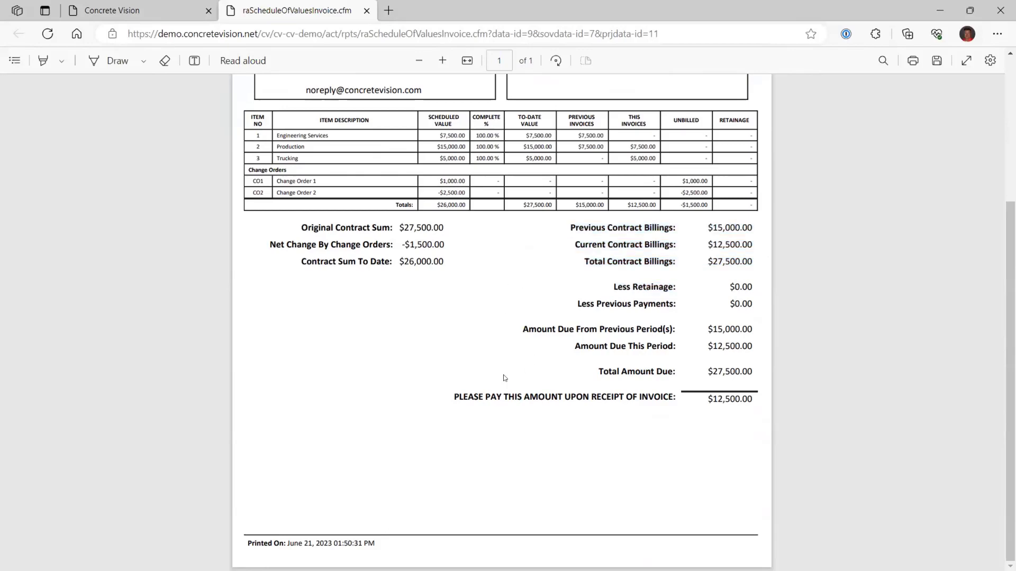
{"action": "left_click_drag", "start_coordinate": [521, 376], "coordinate": [753, 400]}
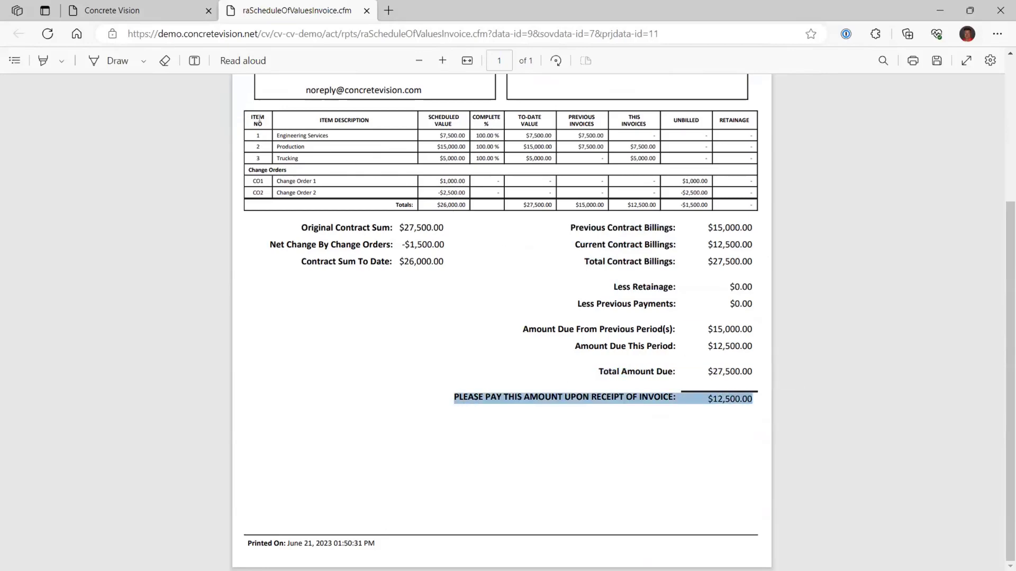
Cross out the invoice 3 item and change order table with two freehand strokes of the Draw tool.
{"action": "scroll", "coordinate": [255, 123], "scroll_direction": "up", "scroll_amount": 1}
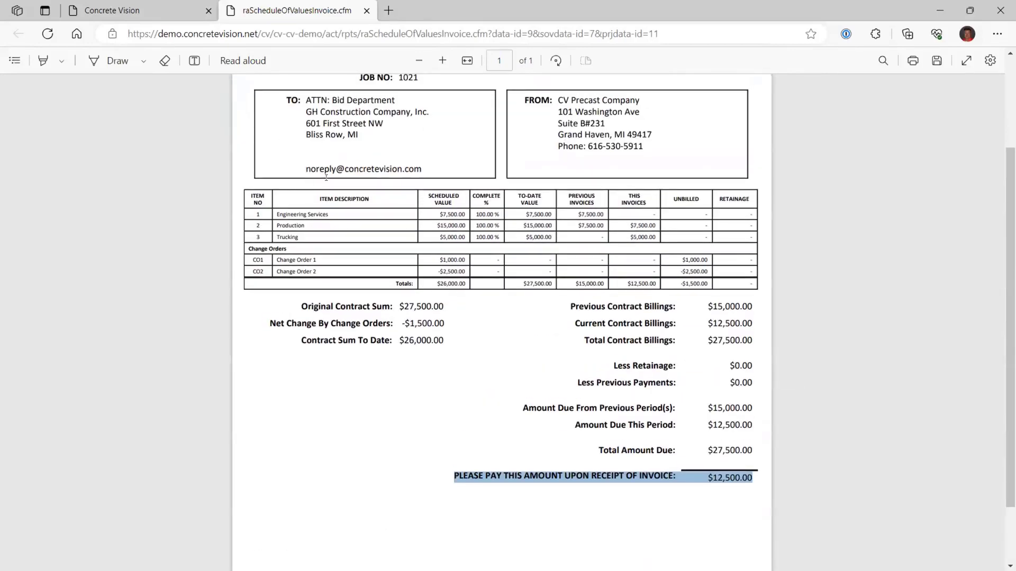
{"action": "left_click", "coordinate": [107, 61]}
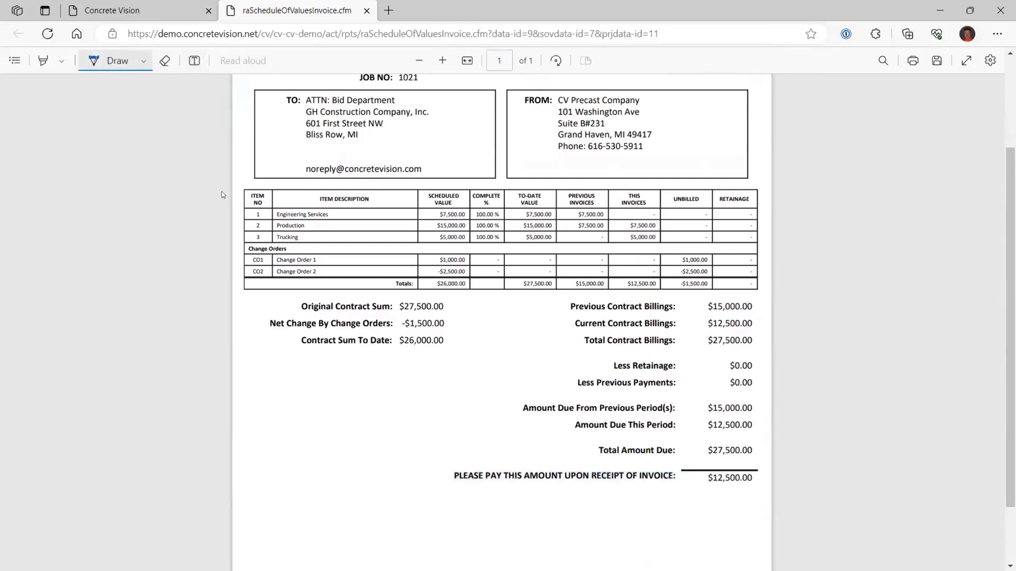
{"action": "mouse_move", "coordinate": [241, 194]}
{"action": "left_mouse_down"}
{"action": "mouse_move", "coordinate": [520, 258]}
{"action": "mouse_move", "coordinate": [737, 273]}
{"action": "left_mouse_up"}
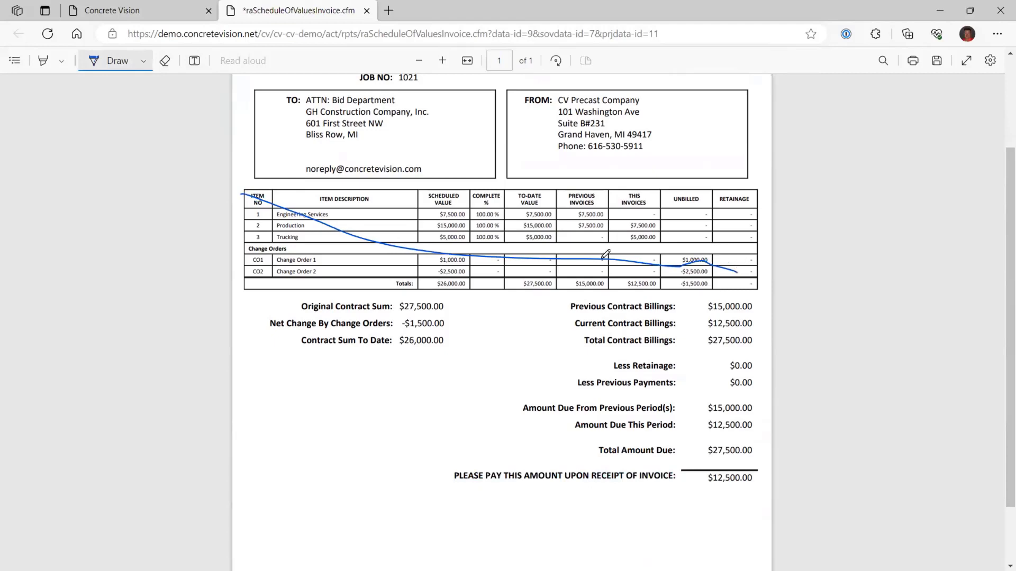
{"action": "left_click_drag", "start_coordinate": [271, 269], "coordinate": [738, 200]}
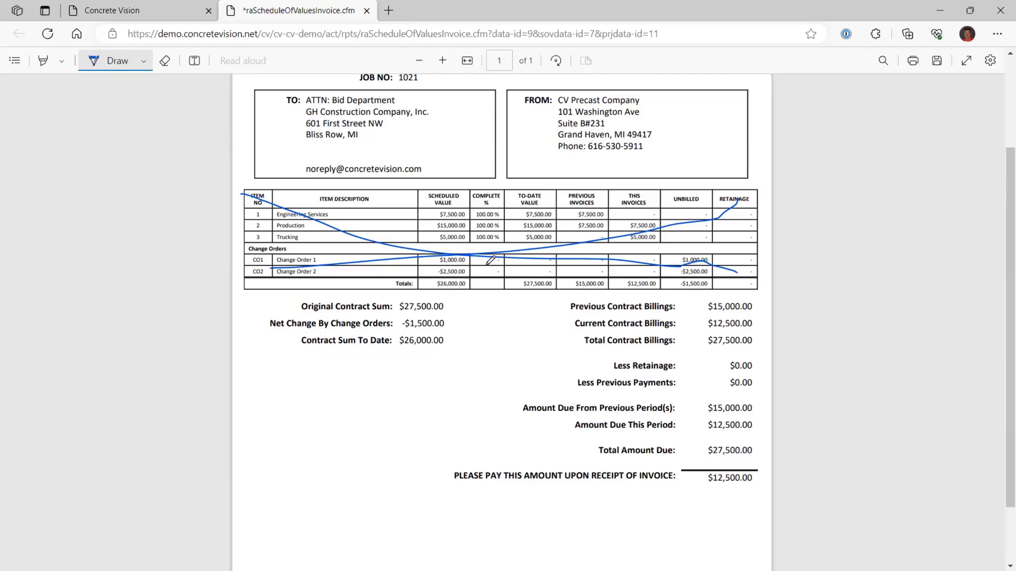
Close the marked-up invoice 3 document.
{"action": "scroll", "coordinate": [464, 252], "scroll_direction": "up", "scroll_amount": 3}
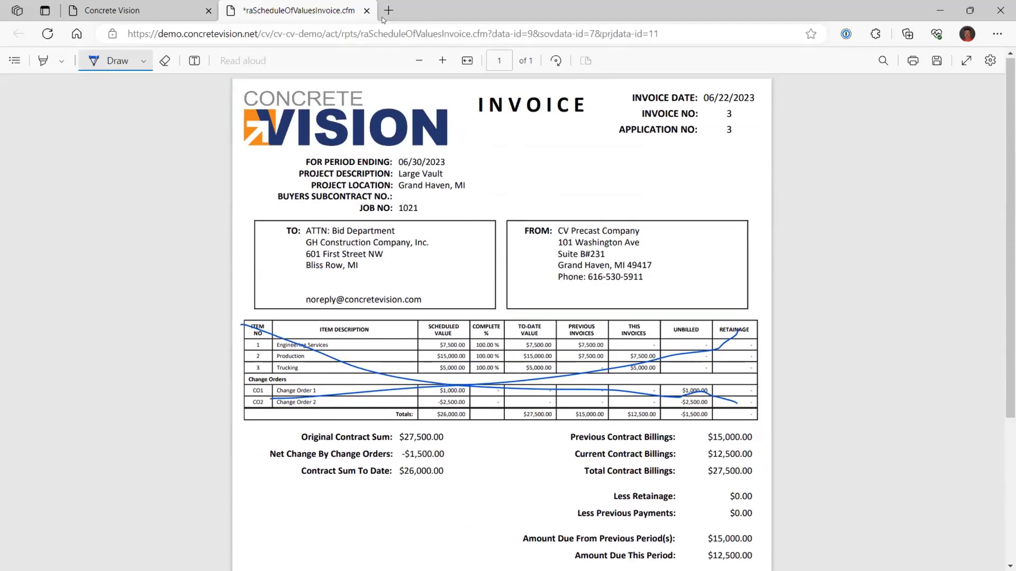
{"action": "left_click", "coordinate": [366, 11]}
{"action": "left_click", "coordinate": [571, 106]}
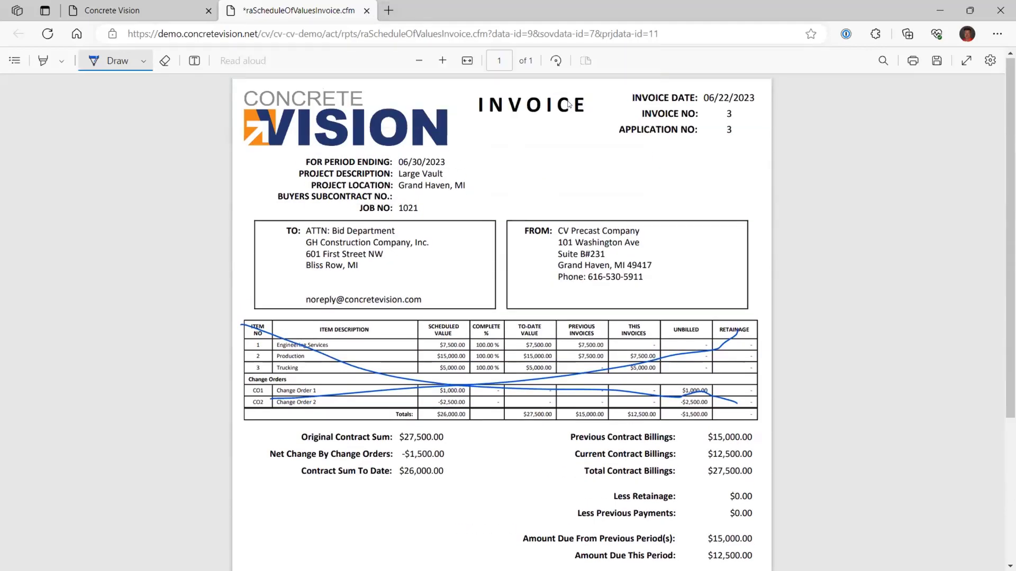